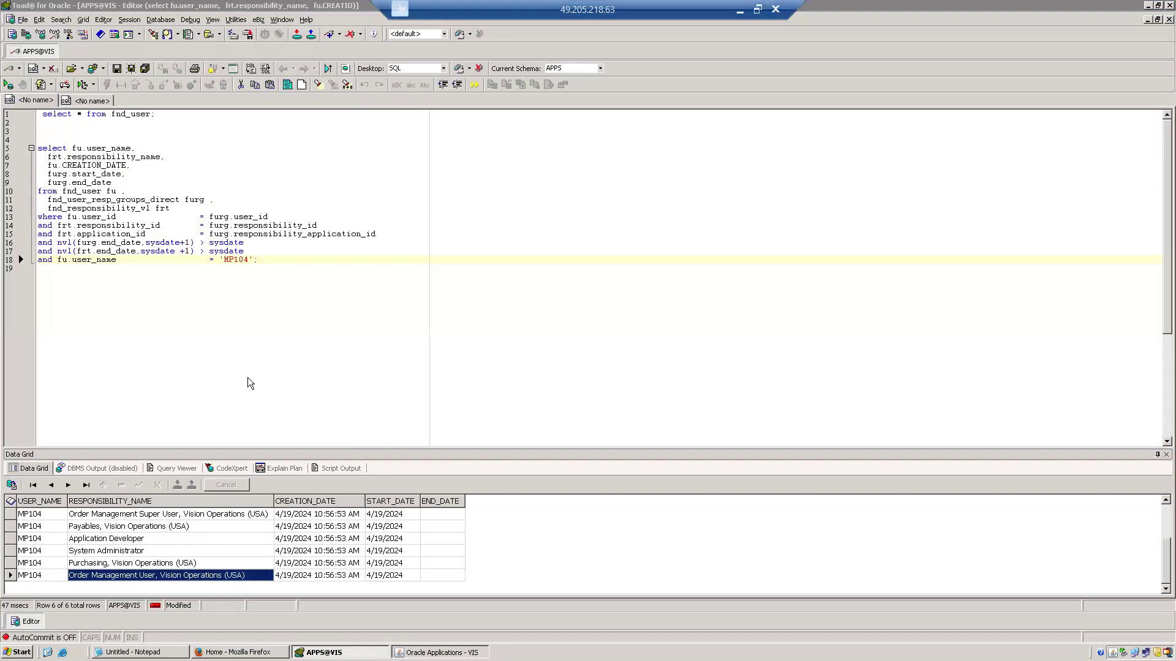
Switch to Oracle Applications and change the responsibility to System Administrator.
click(441, 652)
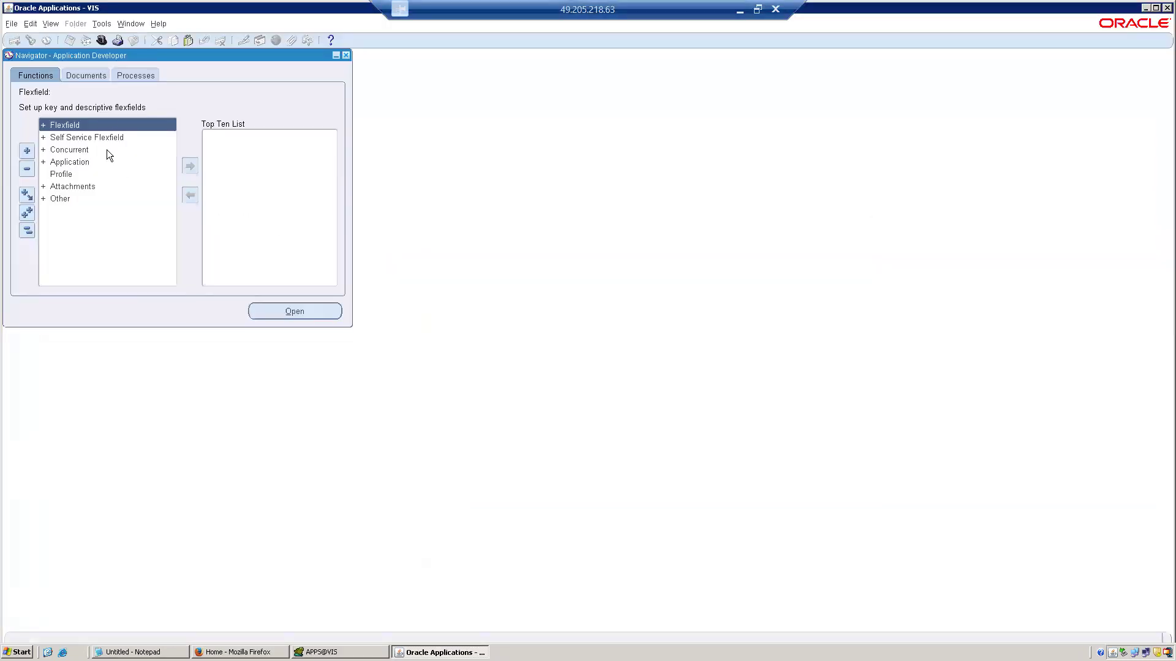
click(103, 43)
key(s)
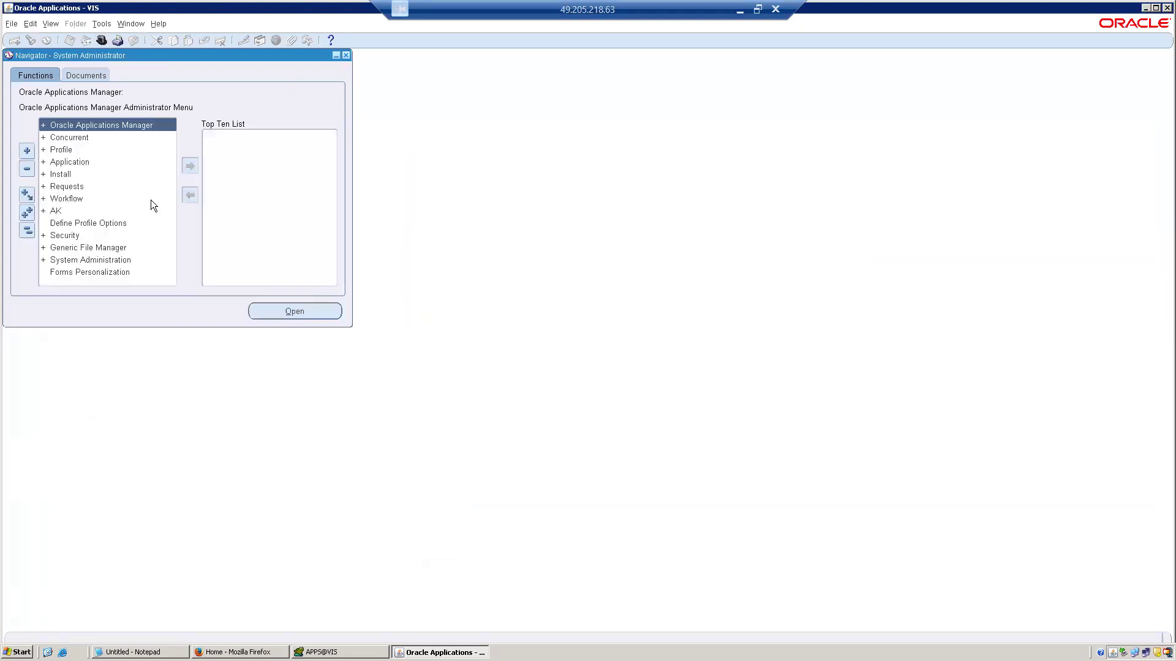
Add the Security > User > Define function to the Top Ten List and collapse the navigator tree.
double_click(66, 236)
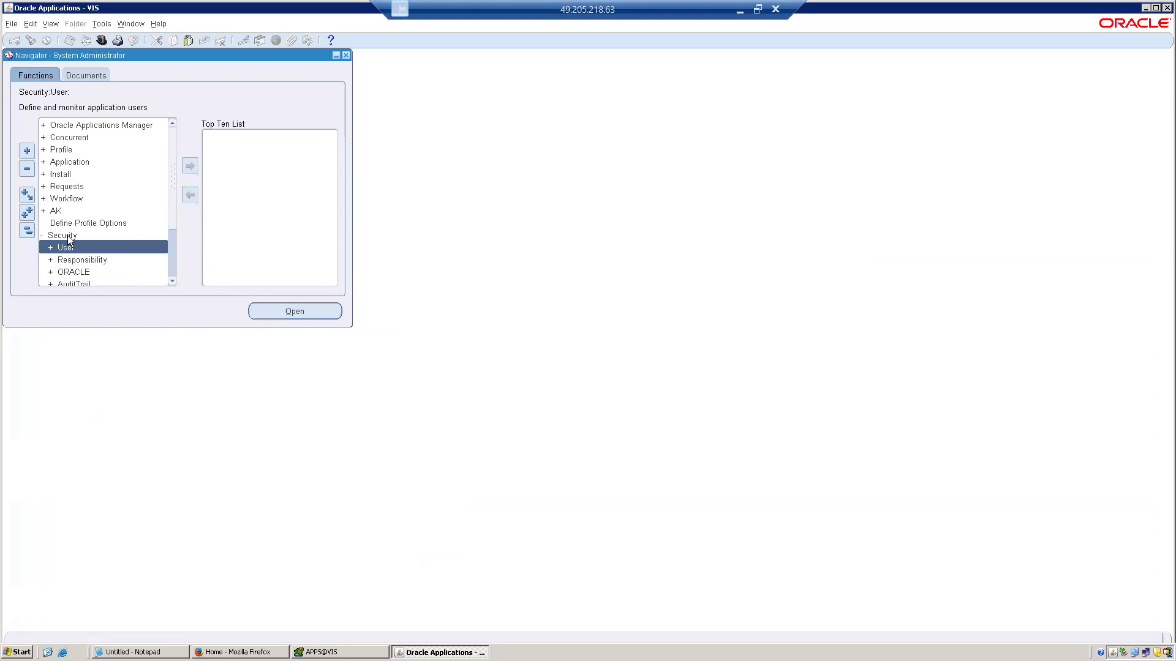
double_click(68, 247)
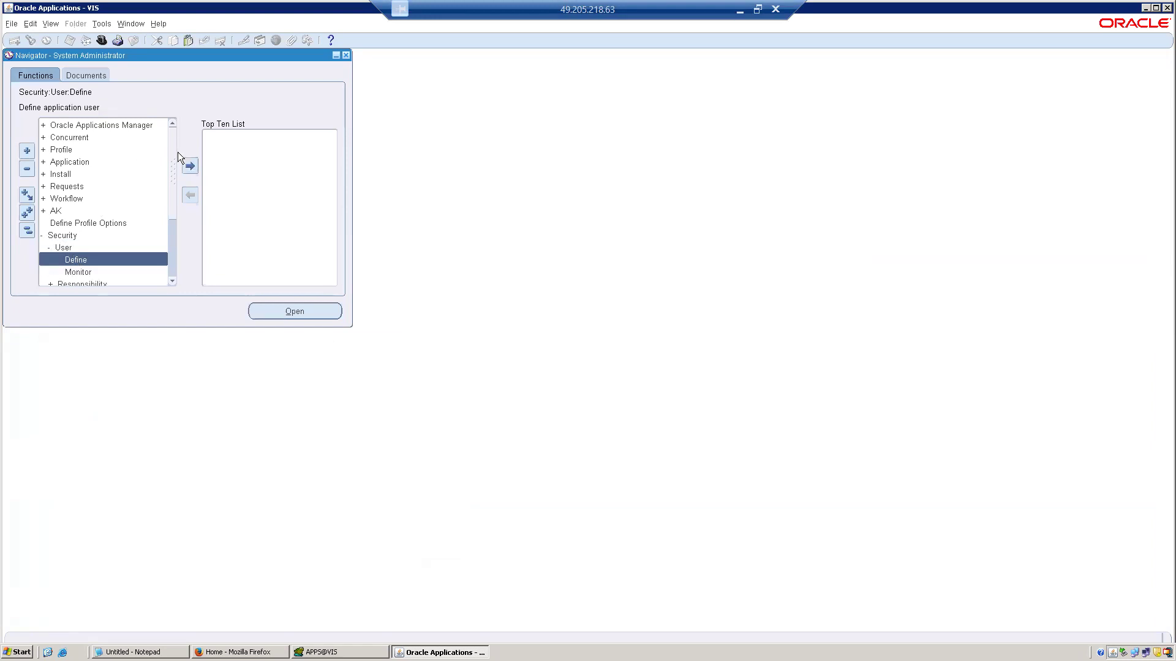
click(189, 168)
click(27, 230)
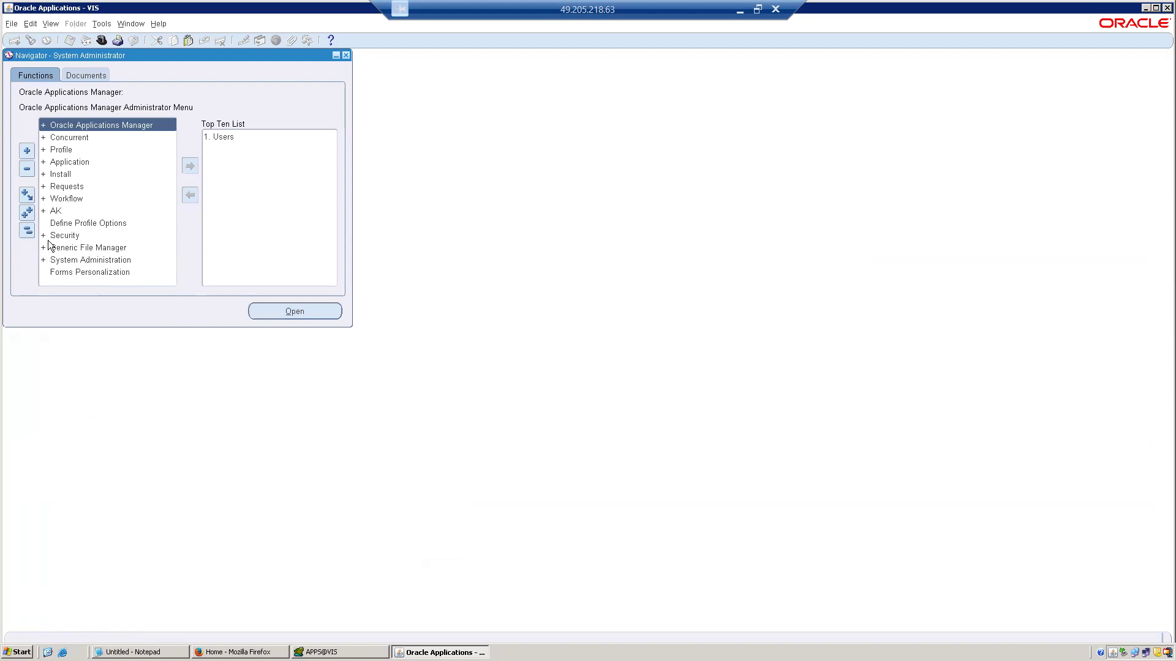
Open the Users form from the Top Ten List and query the user name MP104.
double_click(217, 138)
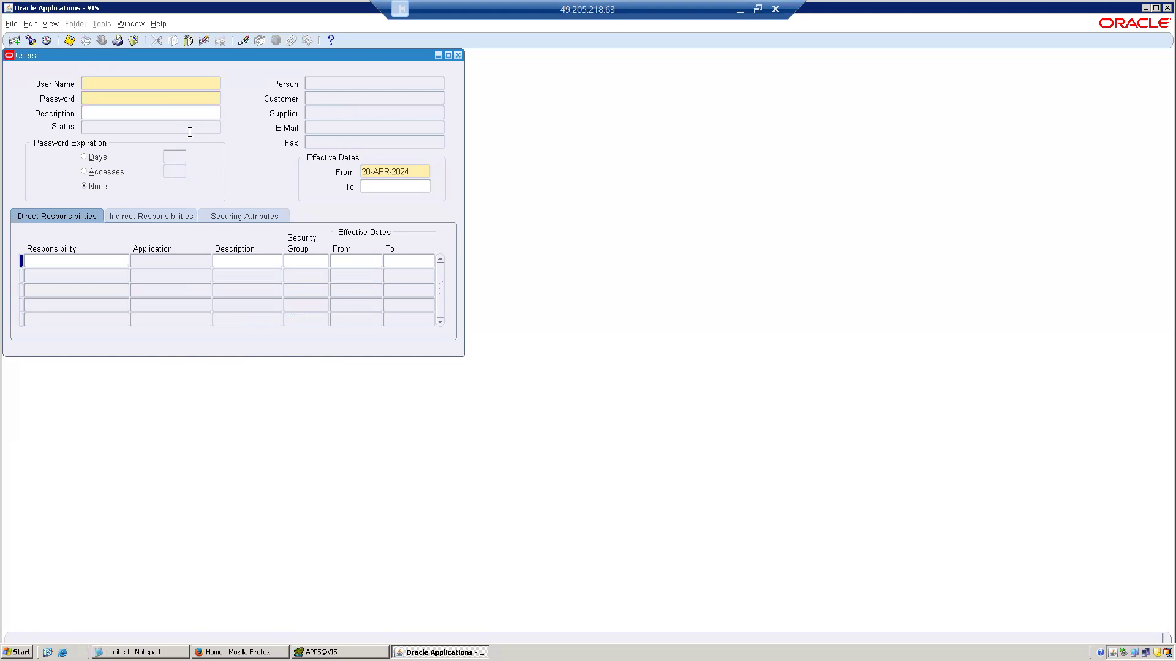
key(F11)
text(MP104)
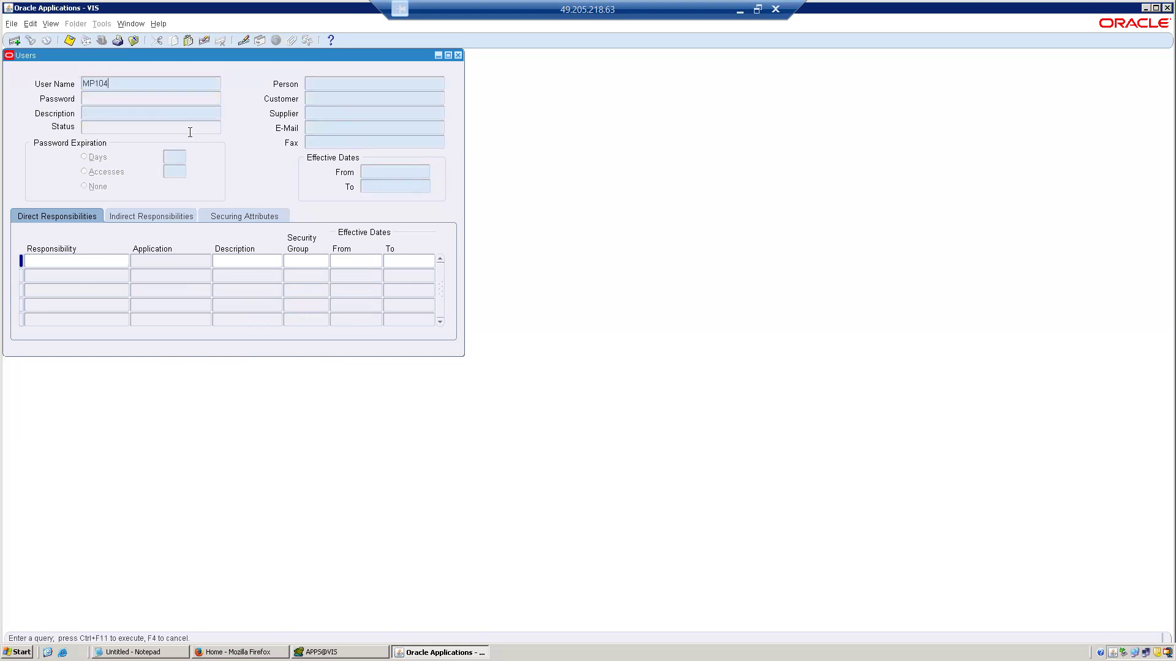
key(ctrl+F11)
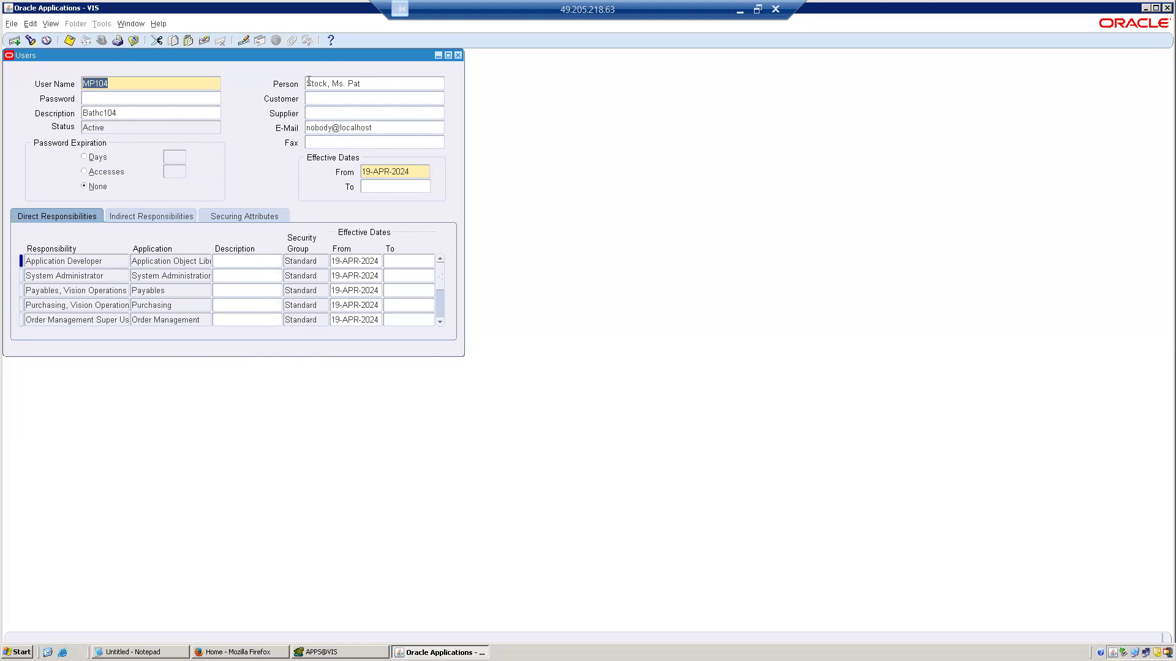
View the record history of the Purchasing, Vision Operations responsibility line to identify its source table.
click(75, 305)
click(161, 27)
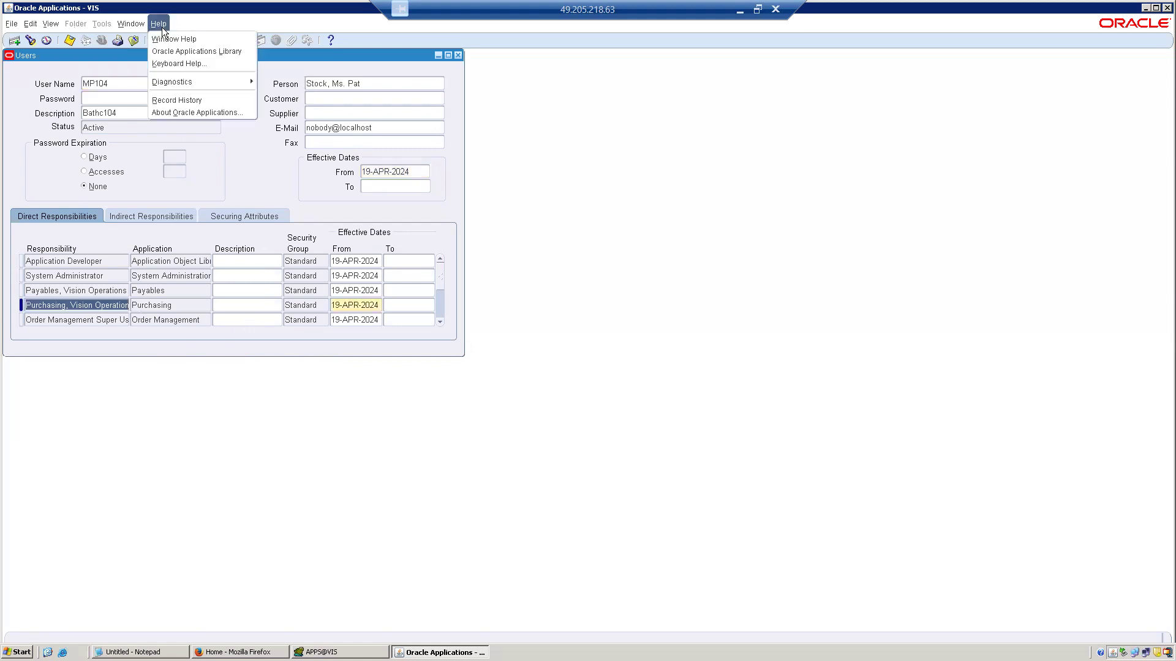
mouse_move(197, 84)
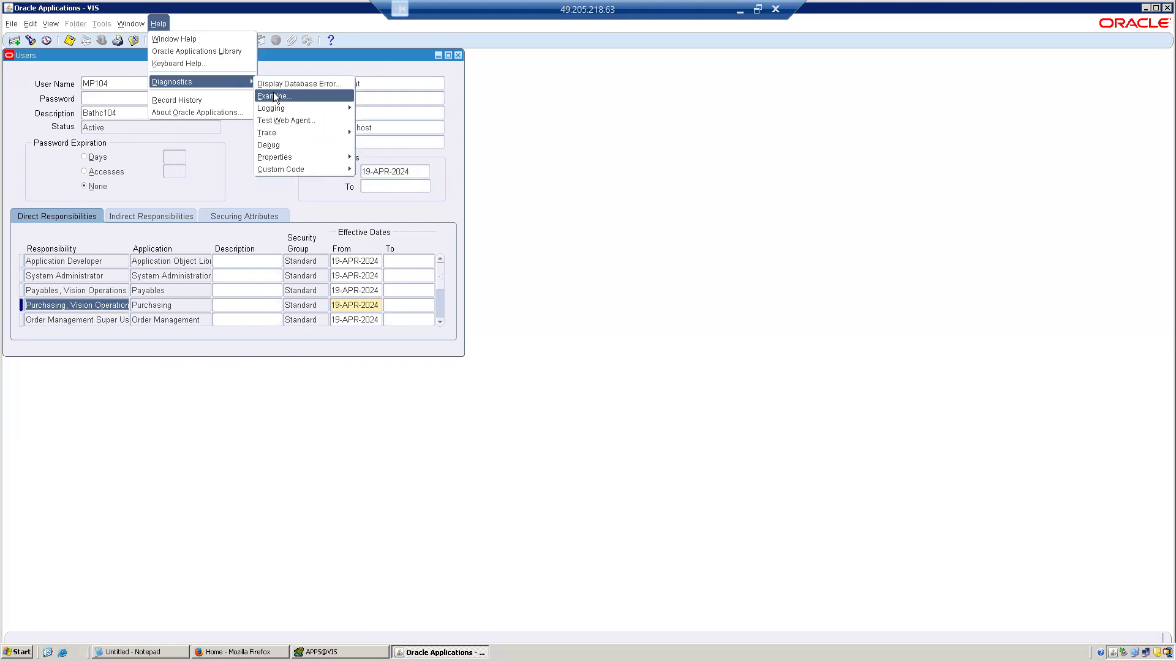
mouse_move(291, 170)
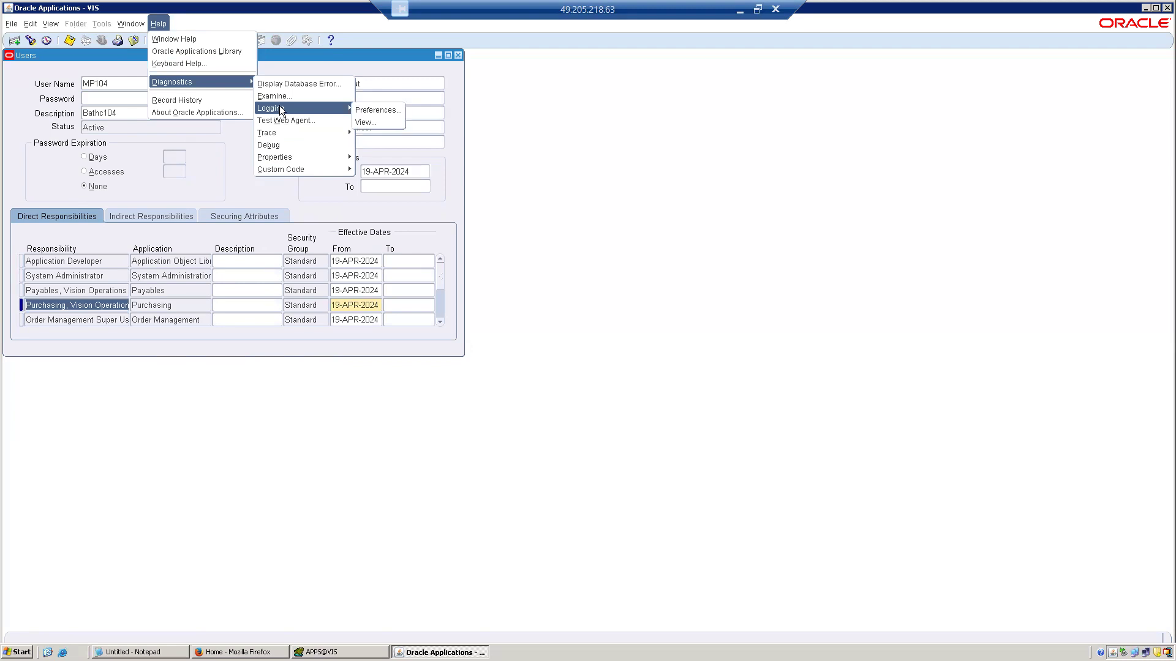
click(177, 99)
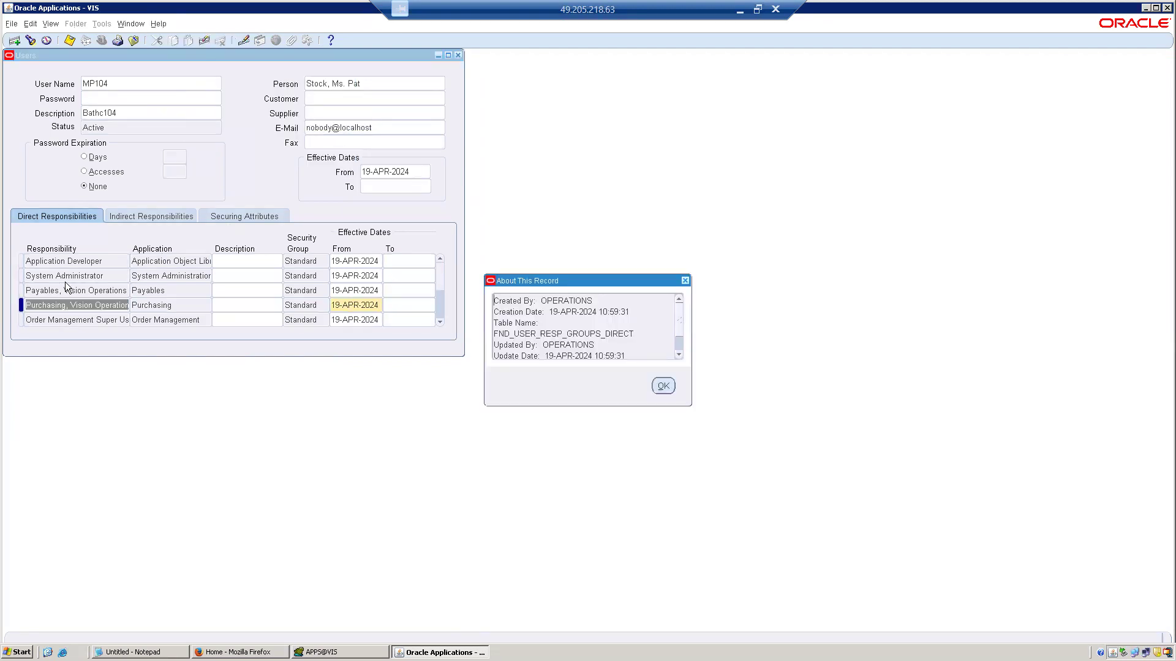
double_click(626, 334)
click(626, 334)
Switch to Toad, review the direct responsibility groups and responsibility tables in the query, and rerun it for user MP104.
click(377, 652)
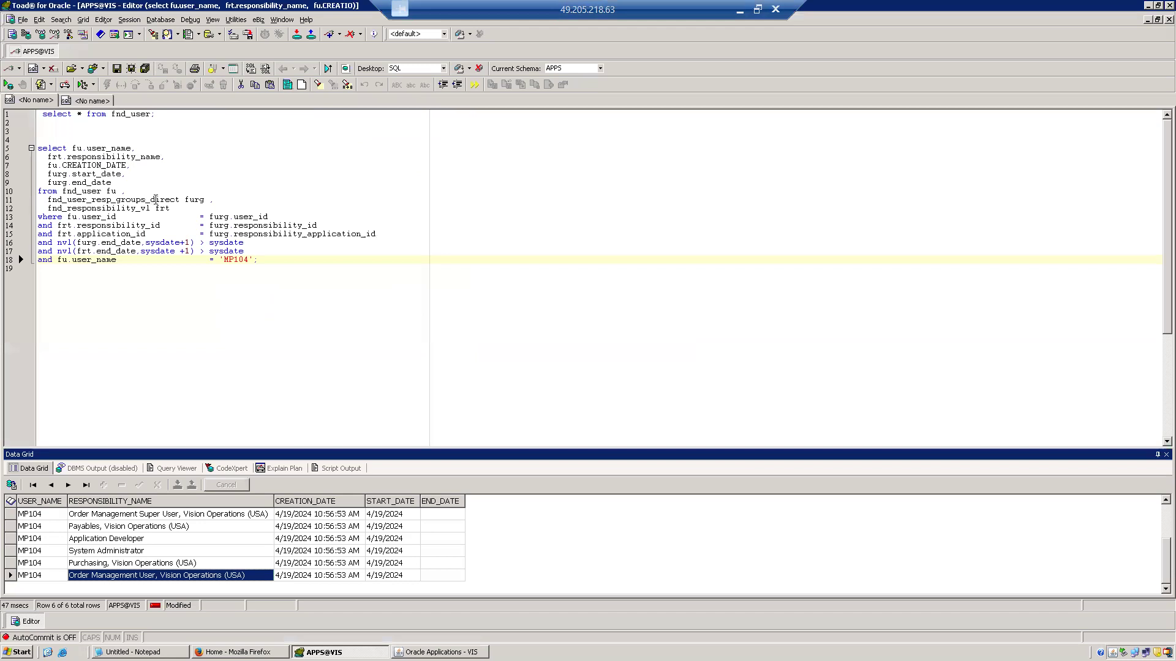
double_click(156, 199)
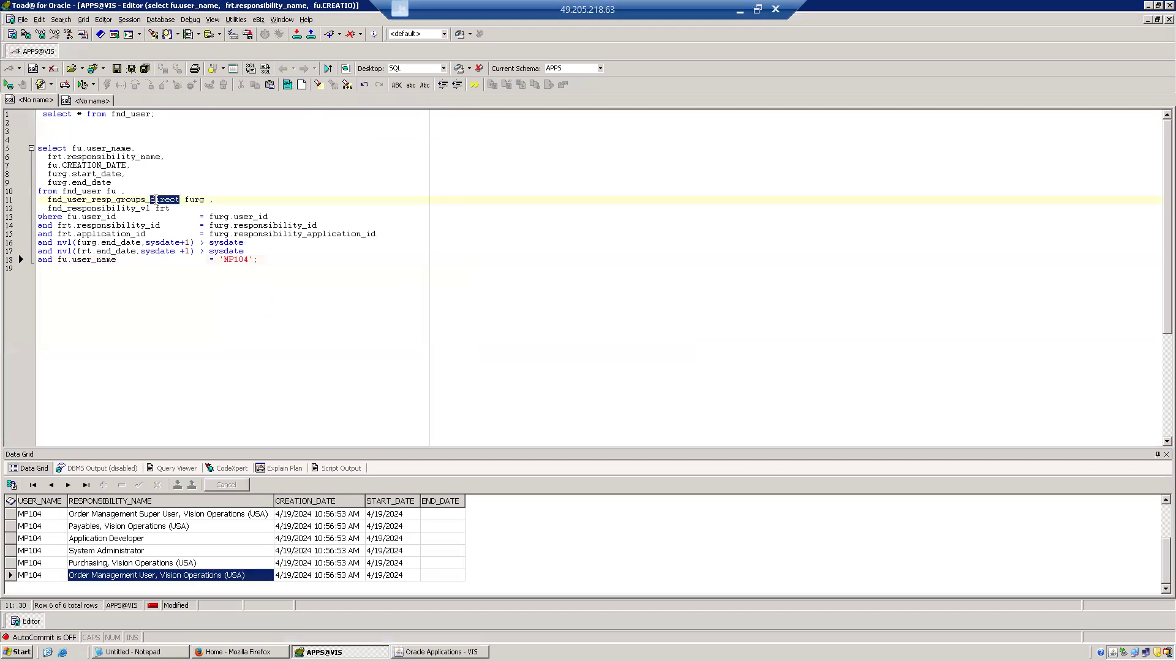
click(133, 210)
double_click(134, 209)
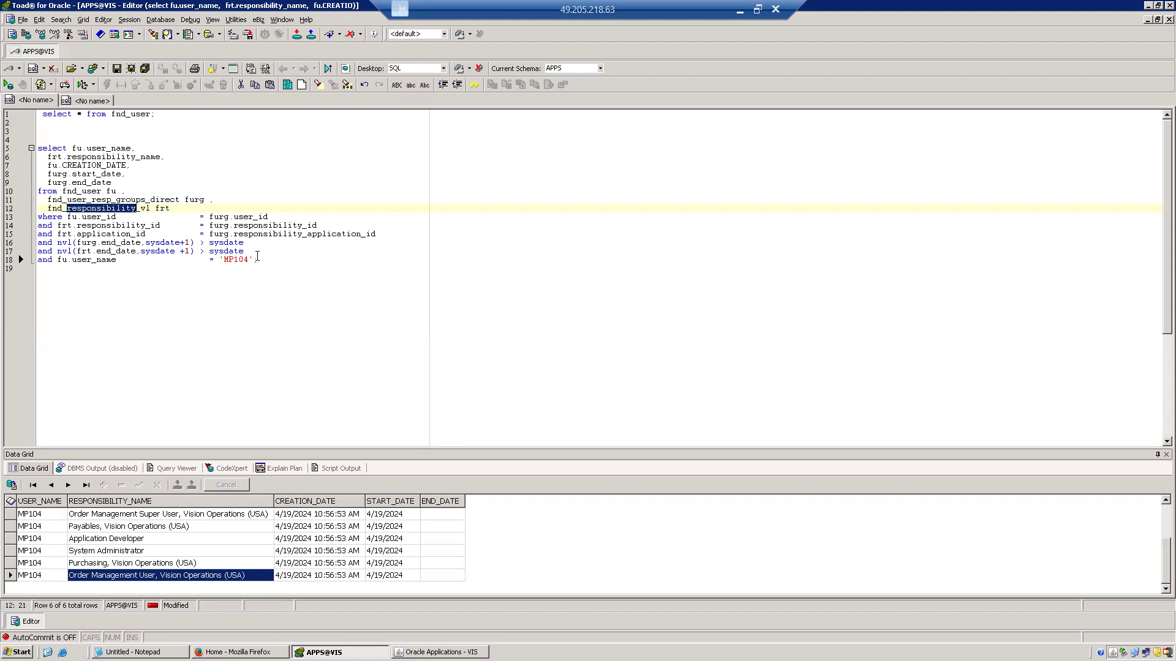
click(258, 260)
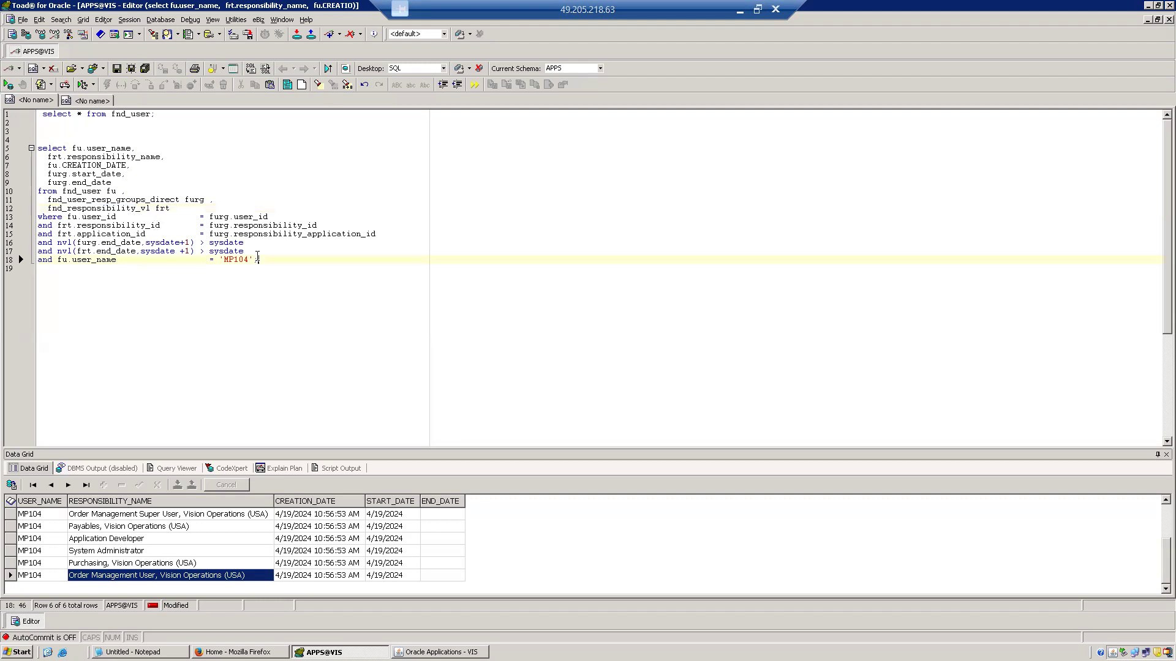
key(F9)
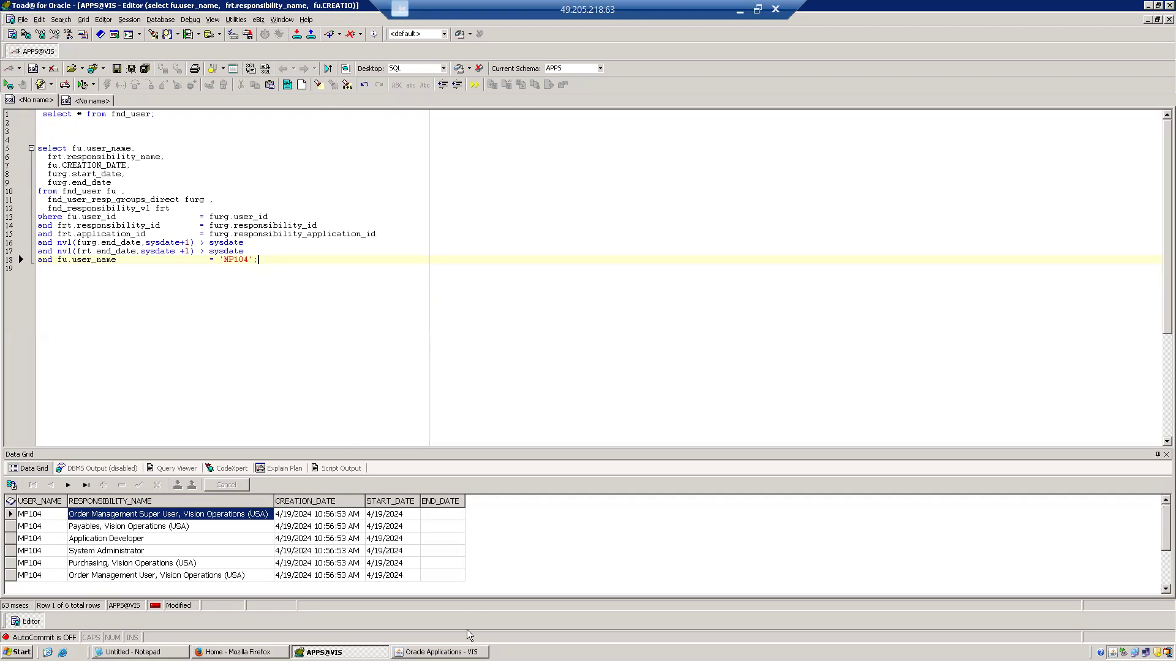
Return to Oracle Applications, close the record history, and examine the block, field and value behind the Purchasing responsibility.
click(441, 652)
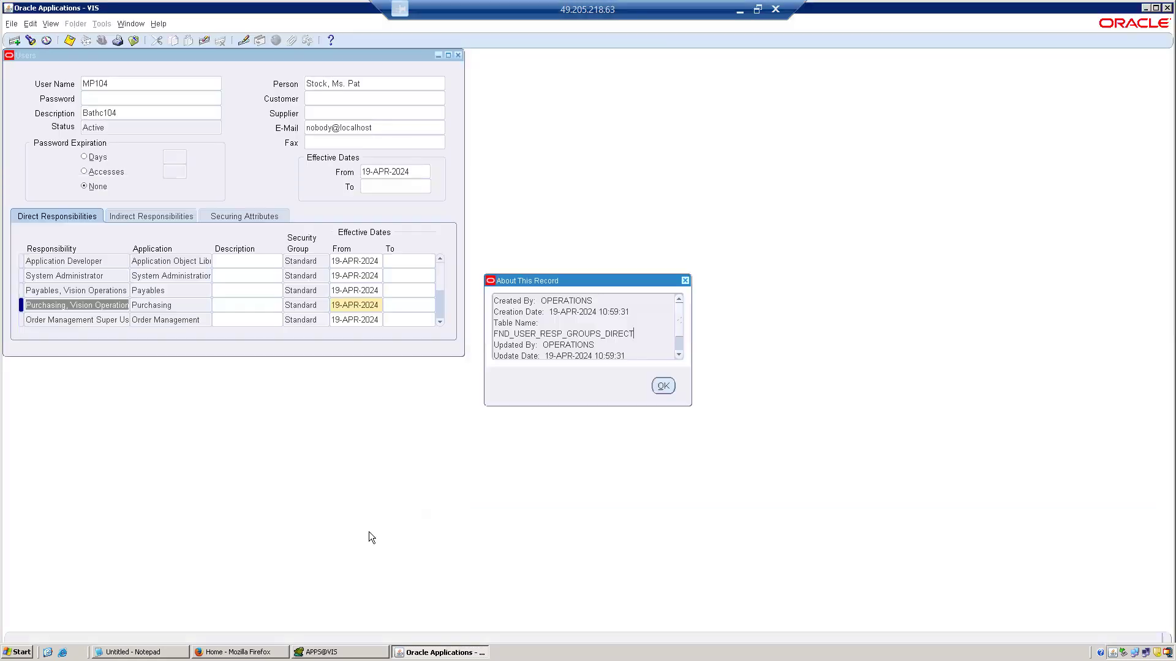
click(663, 386)
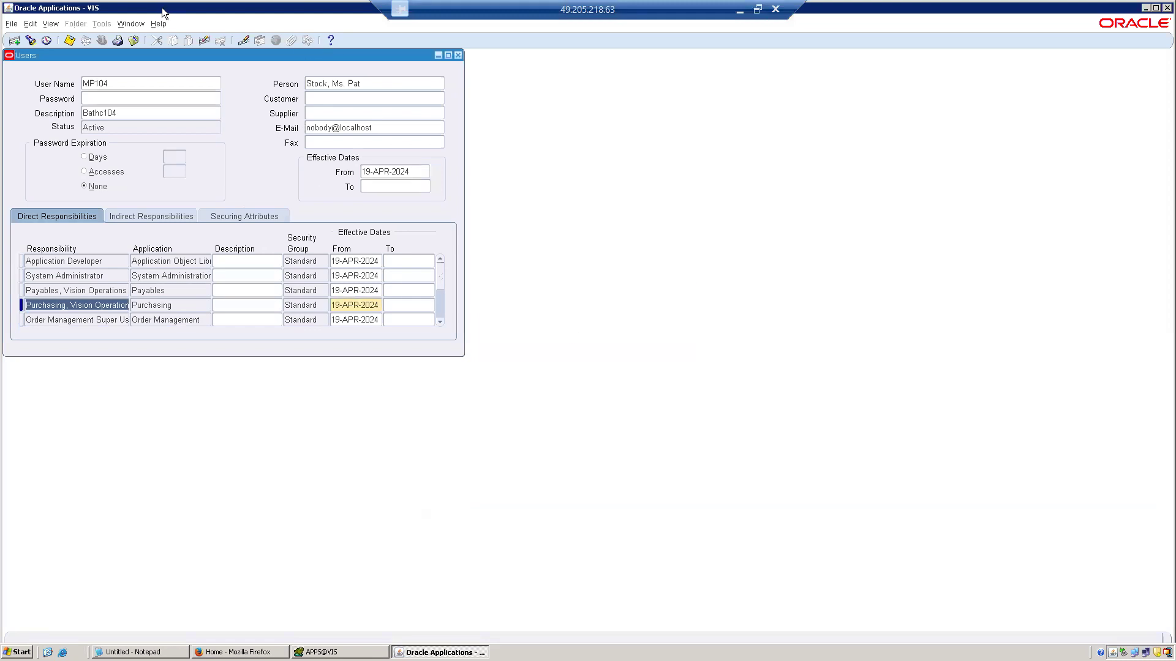
click(158, 23)
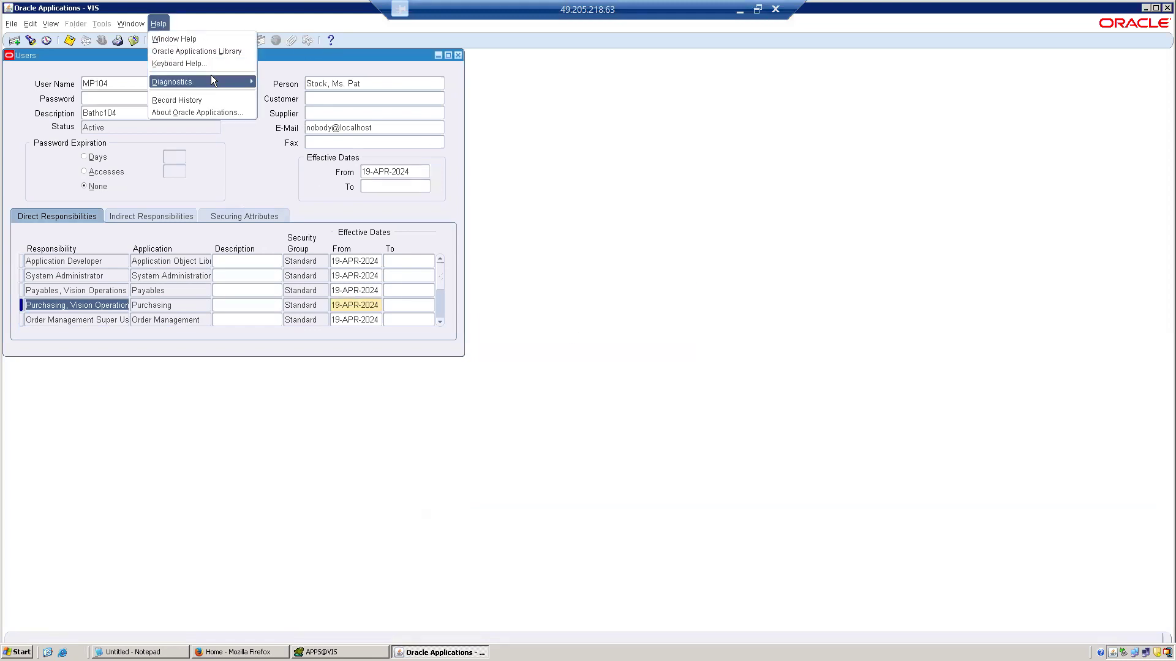
mouse_move(211, 78)
click(293, 93)
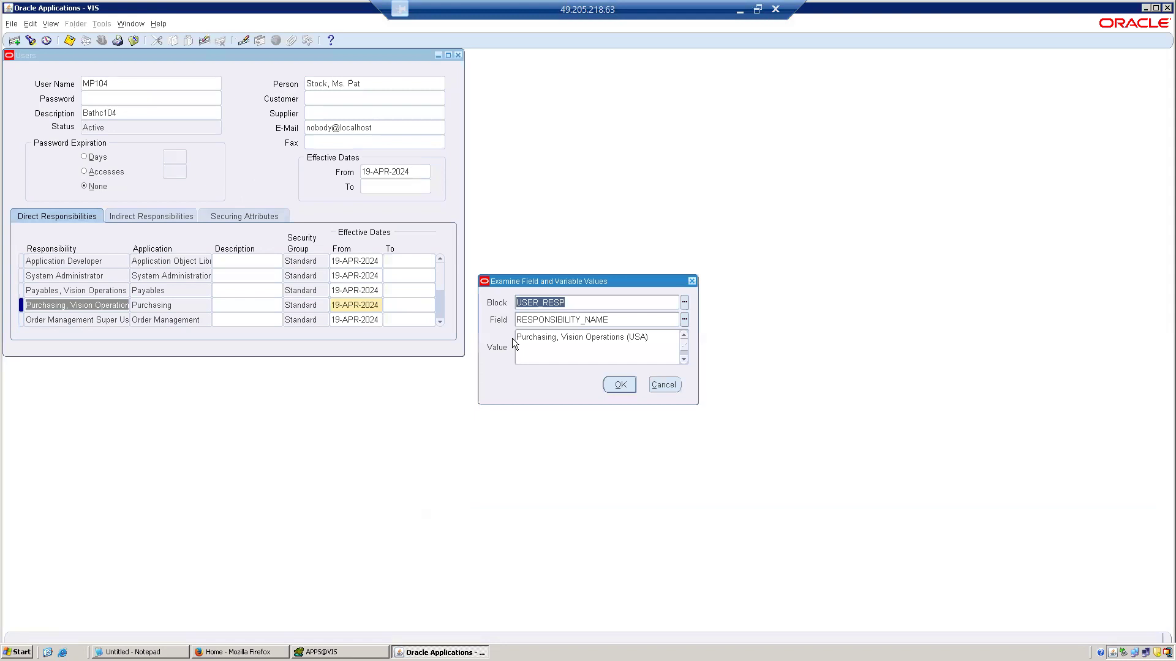
key(Tab)
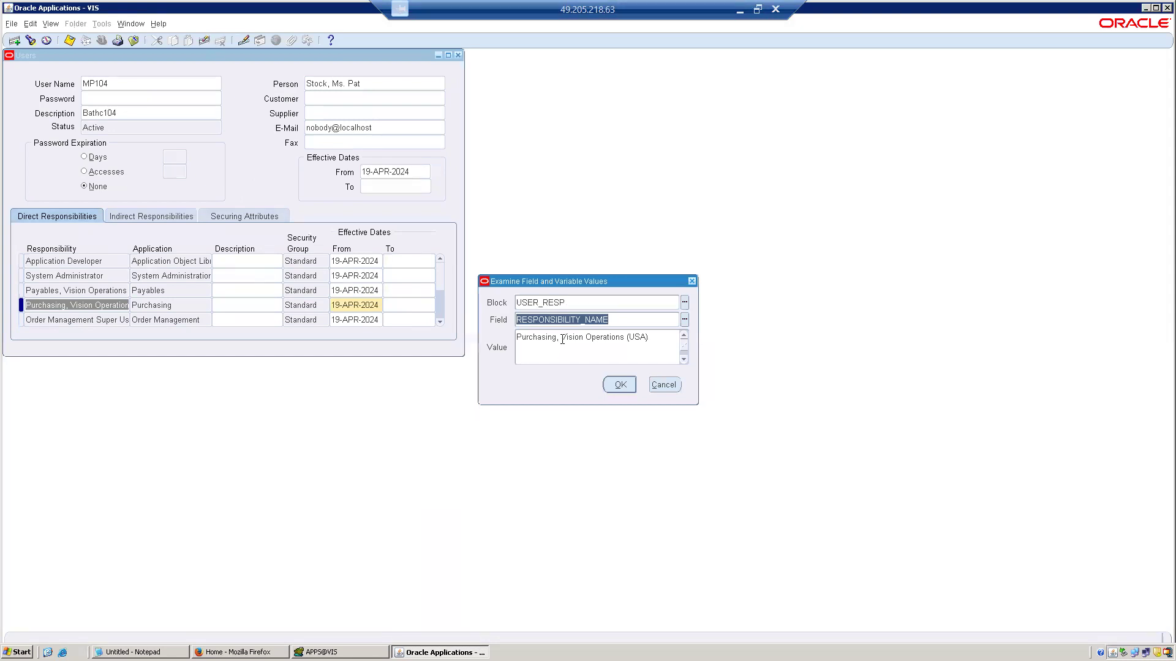
key(Tab)
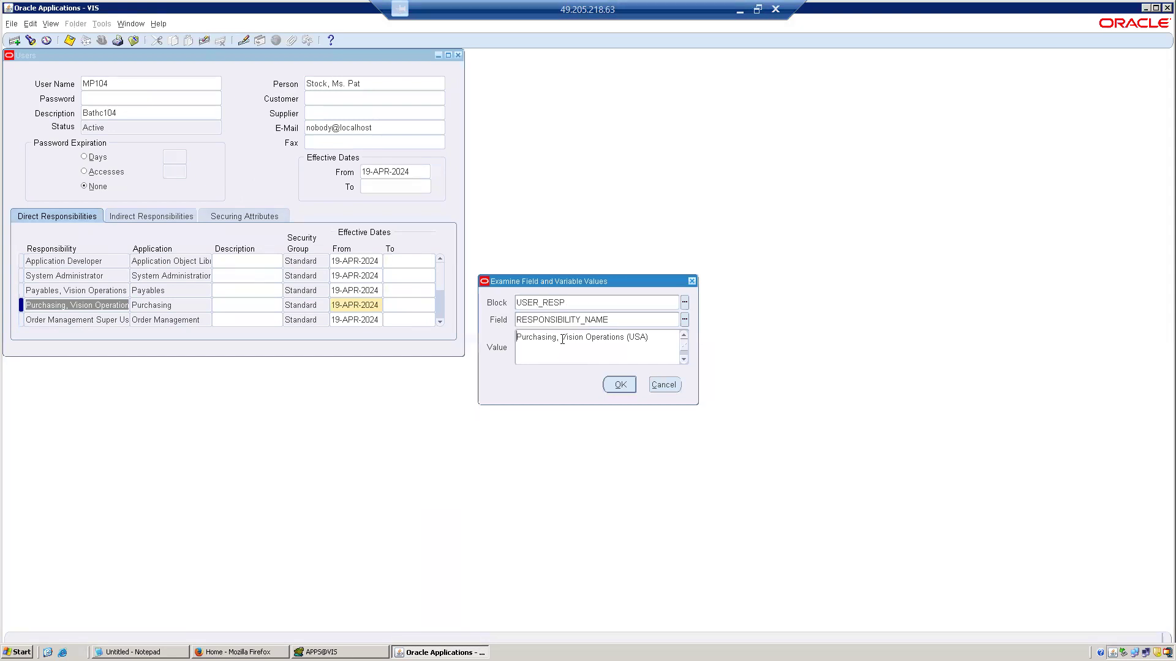
click(662, 382)
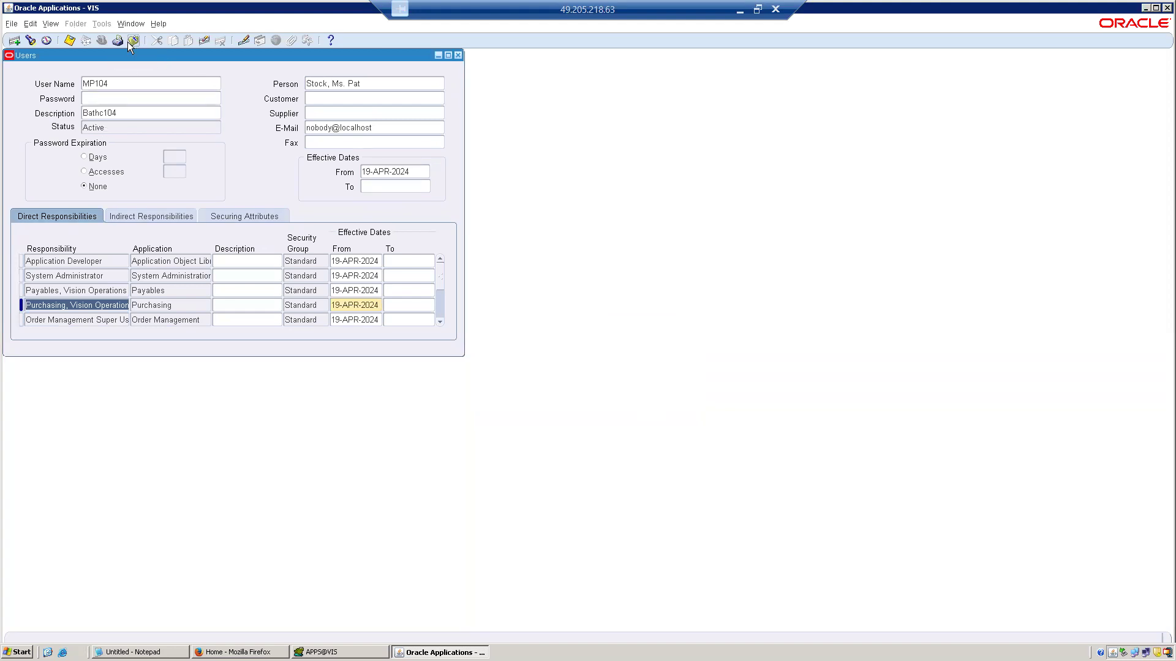
Close the Users form and switch to the Application Developer responsibility.
click(161, 24)
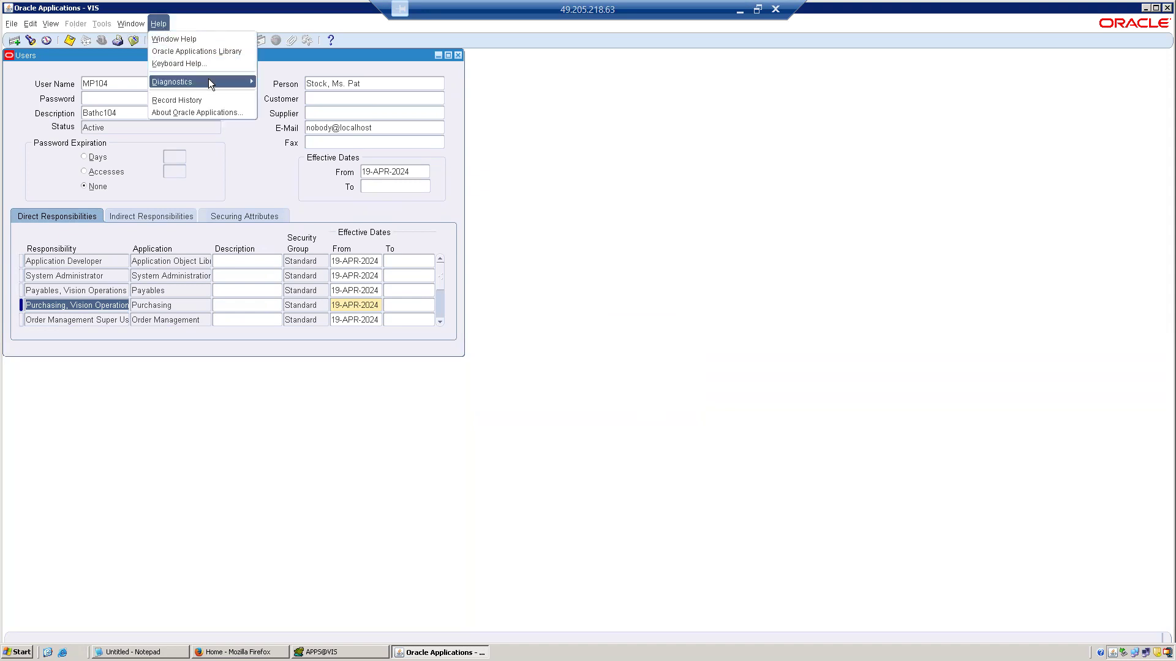
click(131, 23)
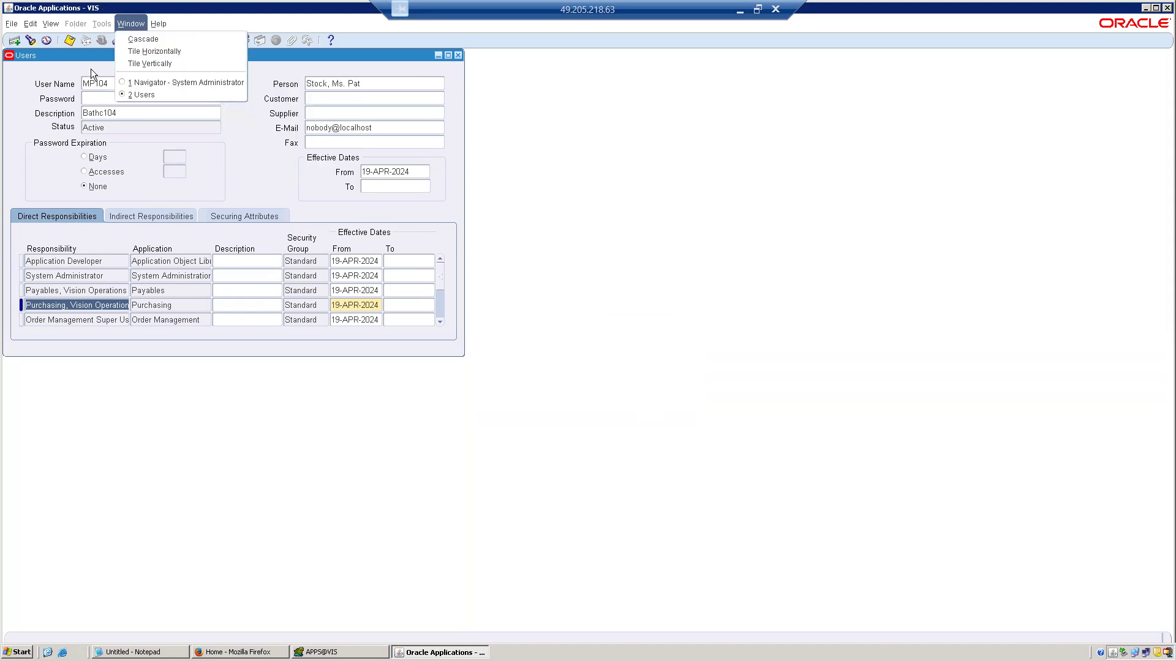
click(91, 69)
click(135, 42)
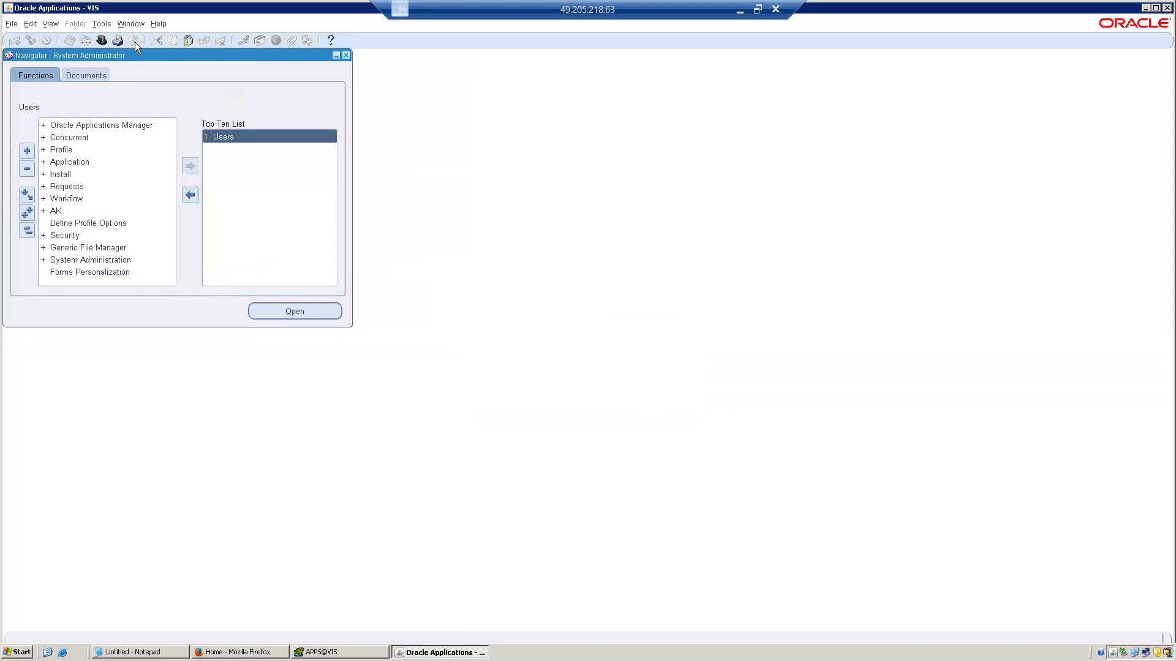
click(103, 42)
click(255, 315)
click(99, 39)
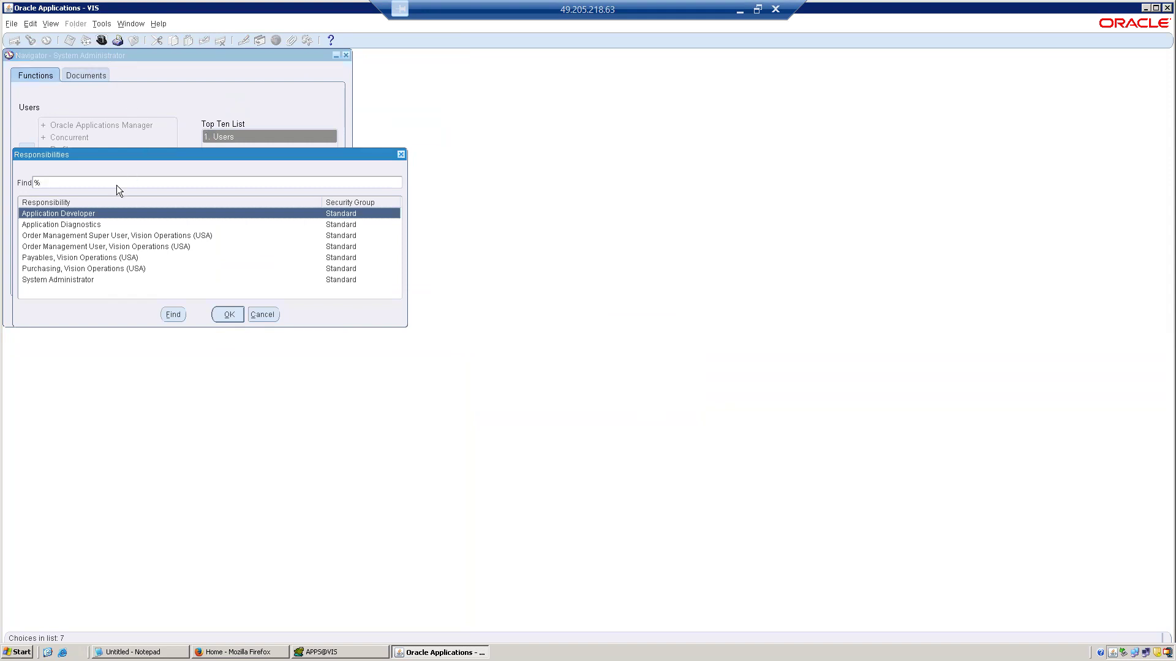
double_click(86, 214)
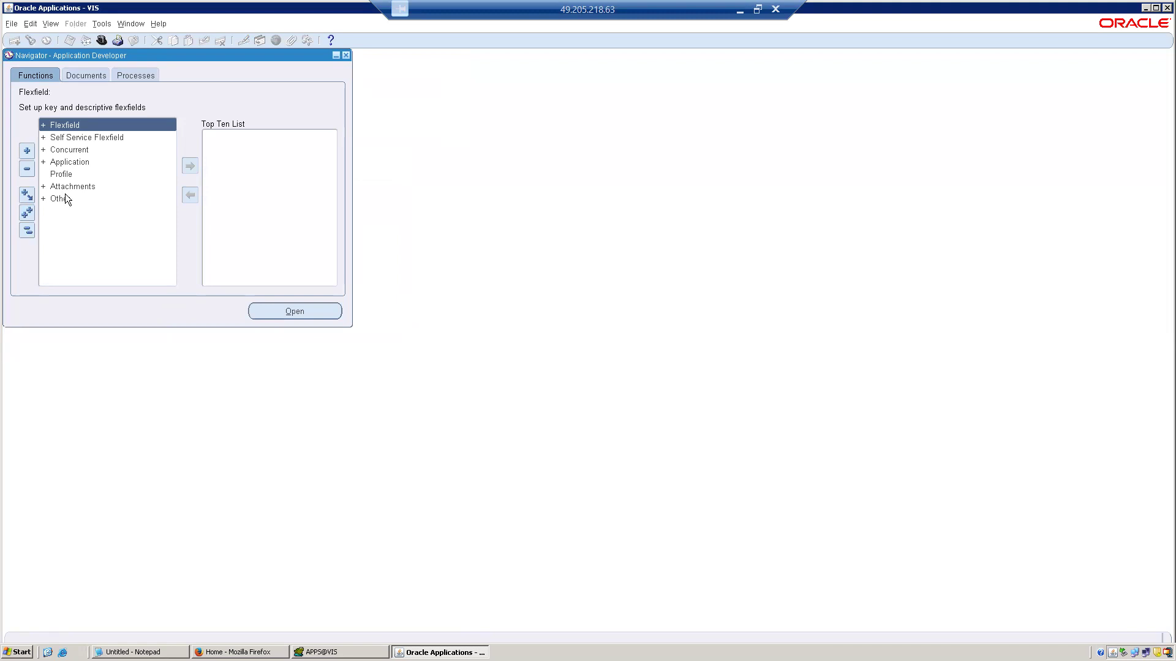
Examine the functions under Concurrent, Application and Flexfield, finishing with the whole navigator tree collapsed.
click(71, 161)
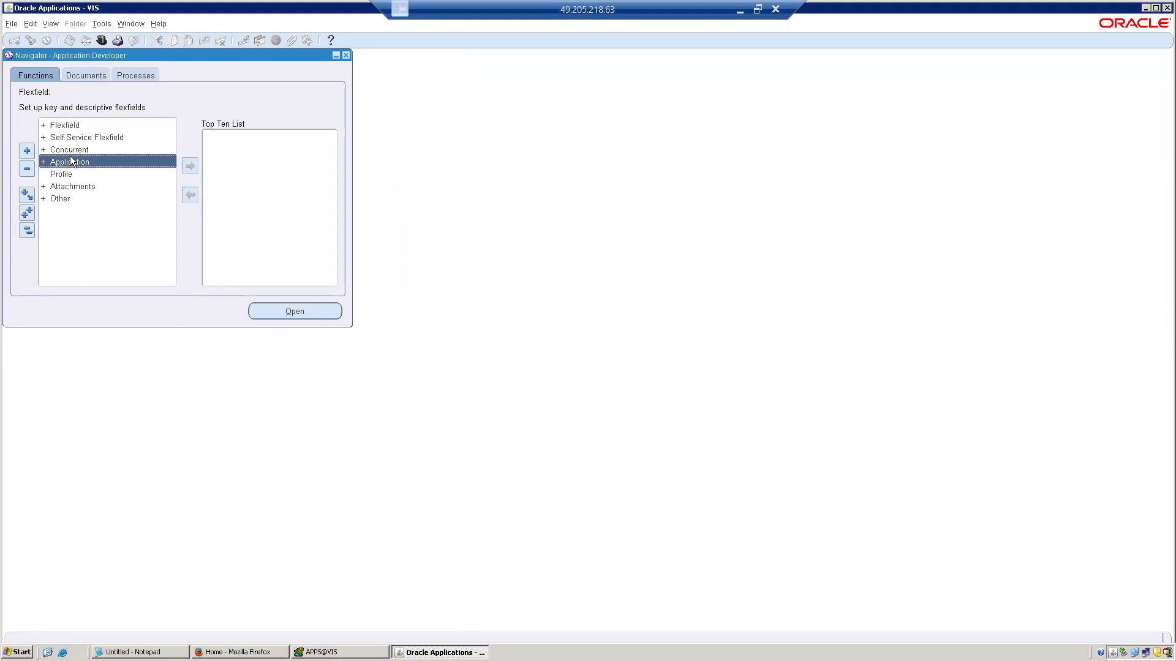
double_click(70, 149)
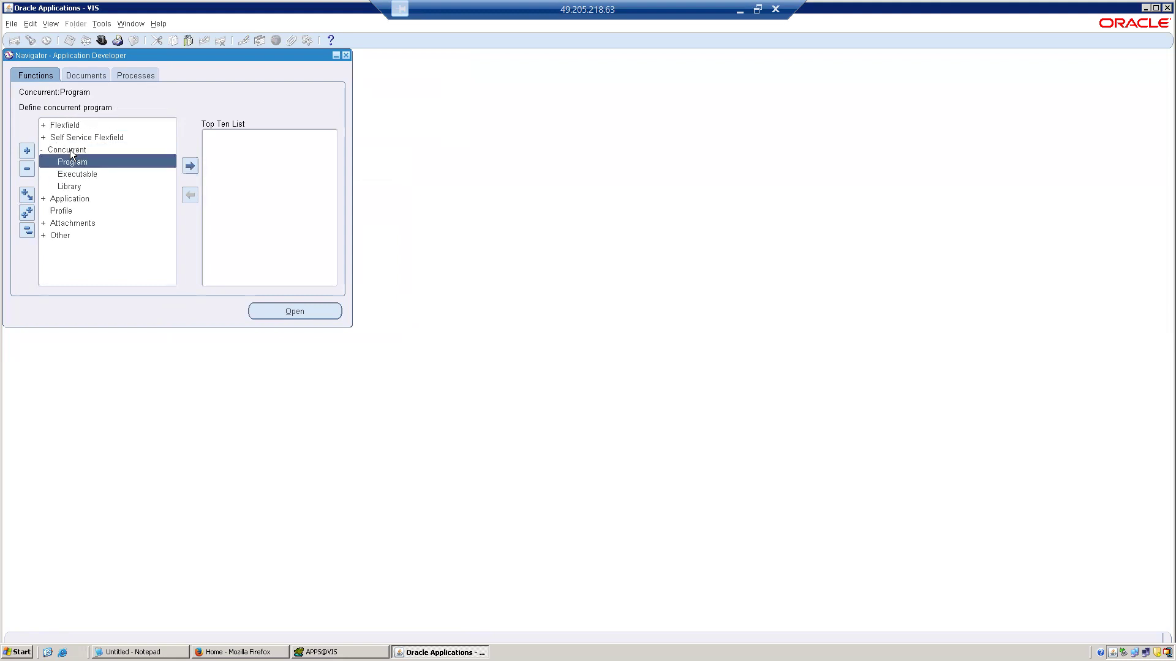
double_click(70, 199)
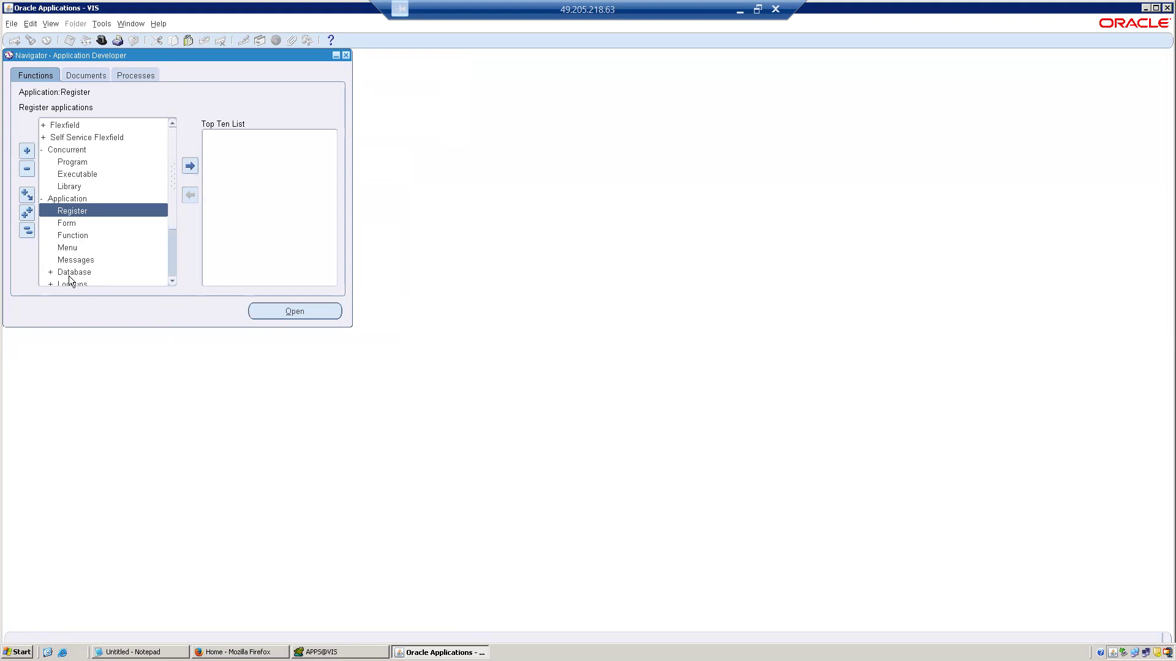
double_click(77, 127)
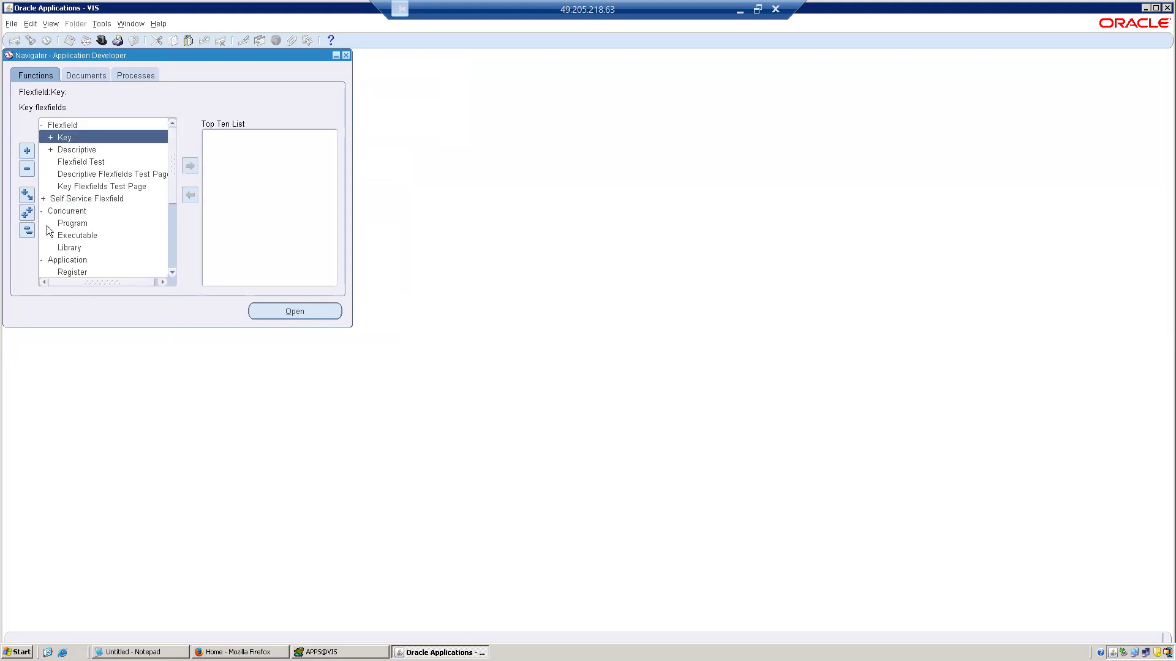
click(28, 232)
Change the responsibility from Application Developer back to System Administrator.
click(102, 41)
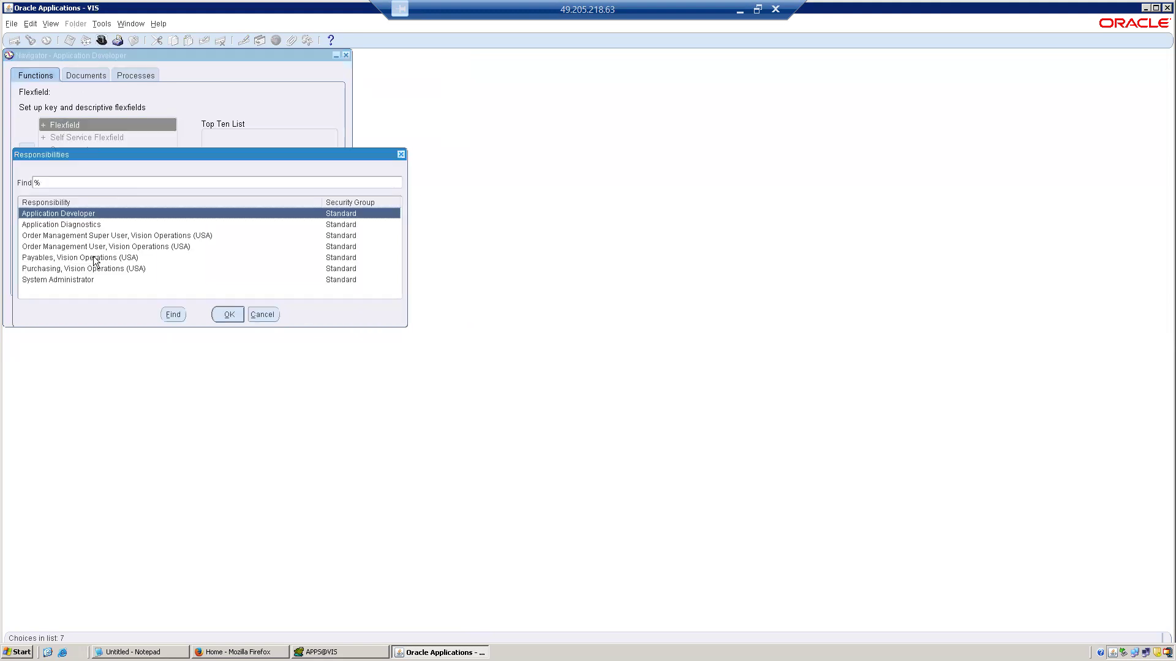
double_click(80, 279)
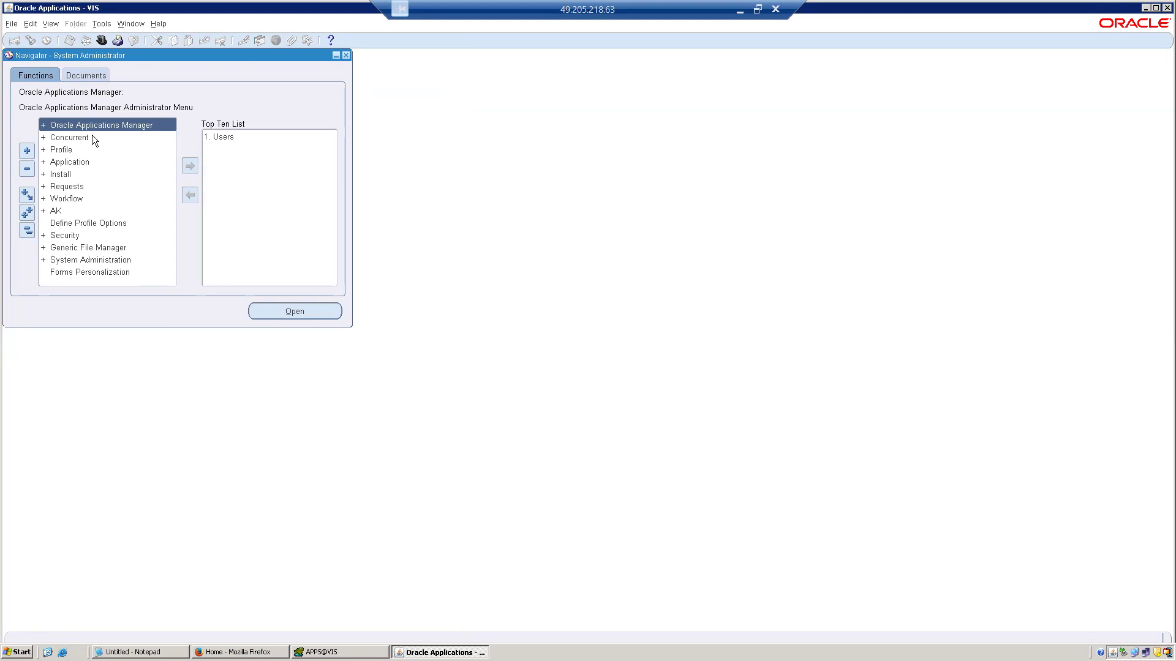
Expand the Application functions down to the Key flexfield level and open the Key Flexfield Segments form.
double_click(71, 162)
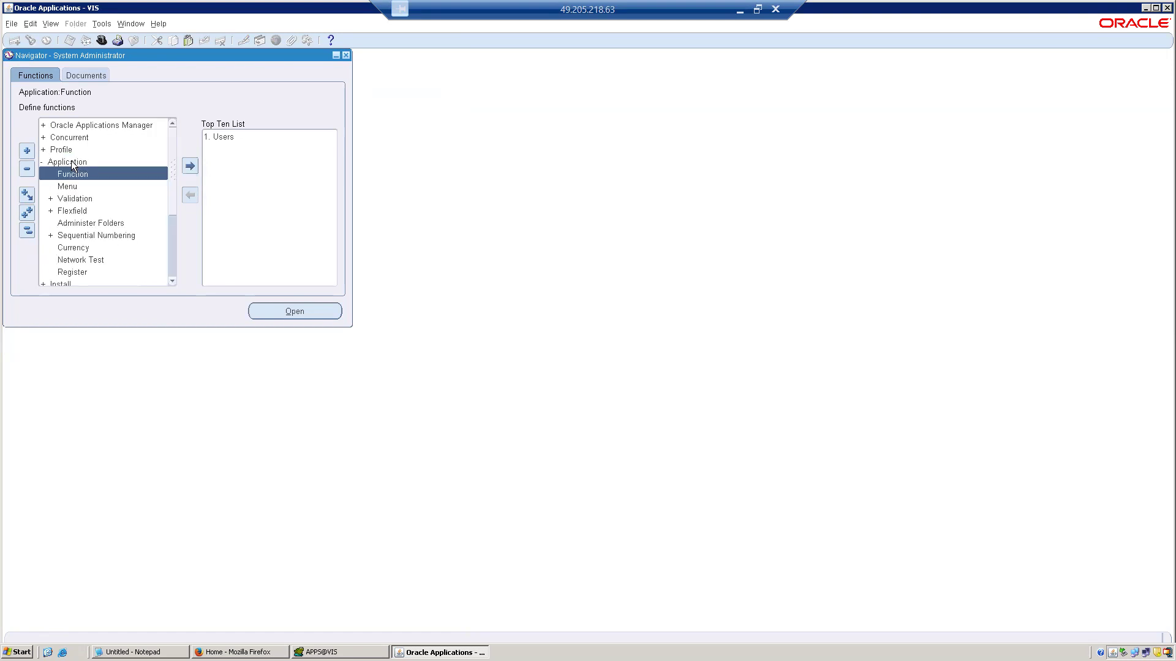
double_click(86, 212)
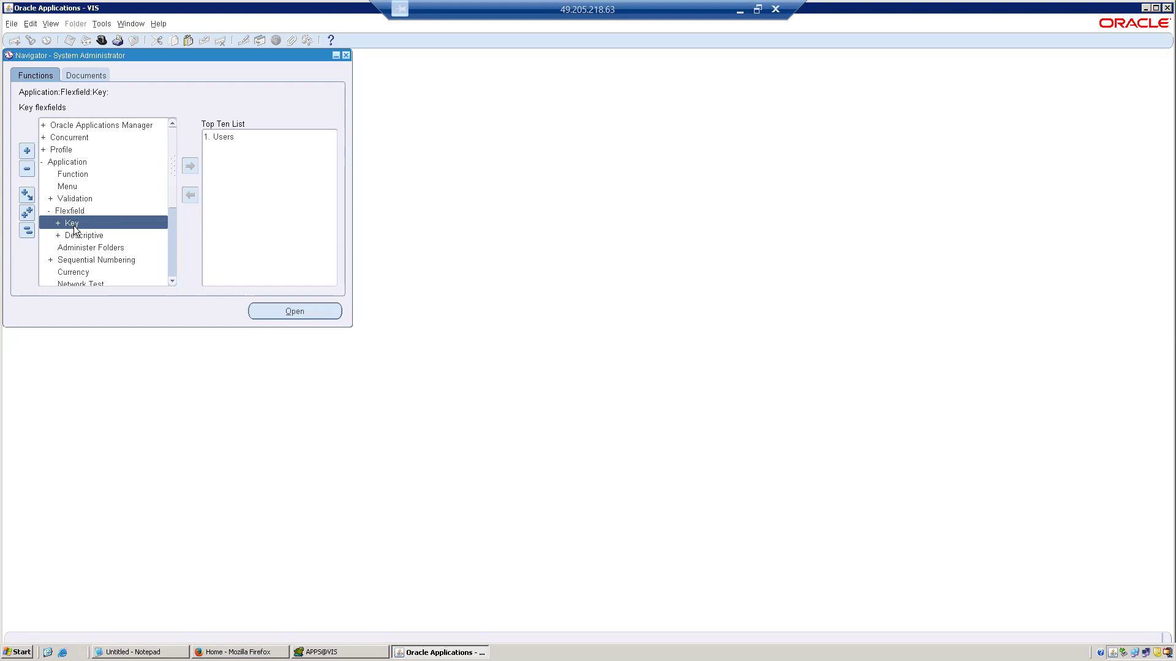
double_click(73, 226)
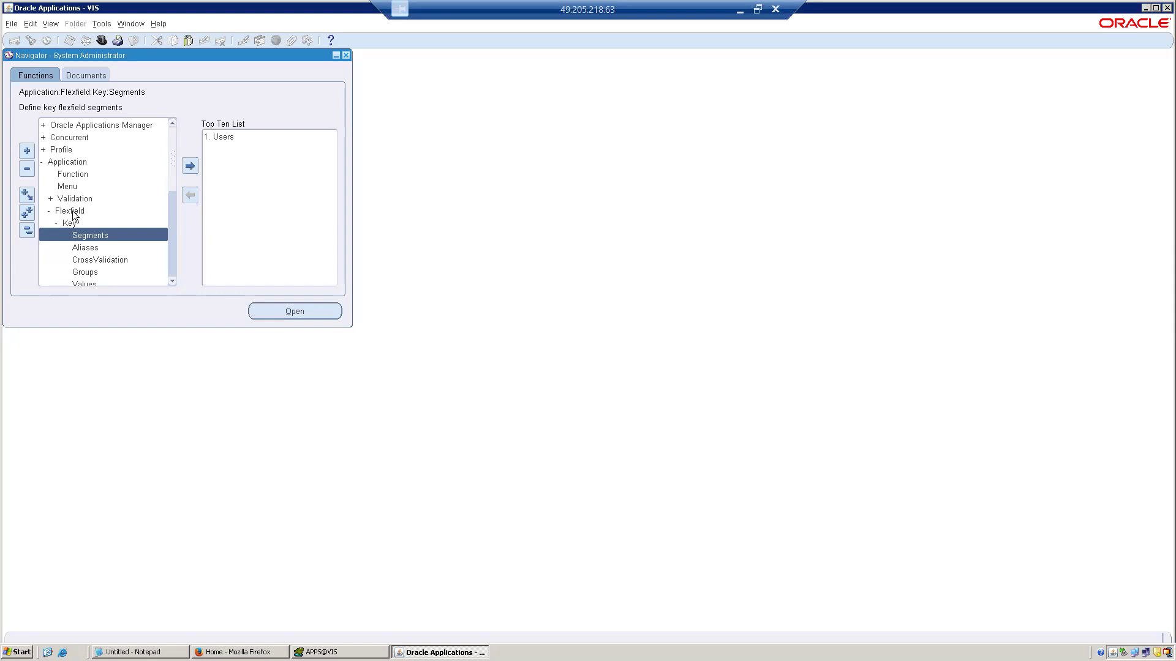
double_click(87, 240)
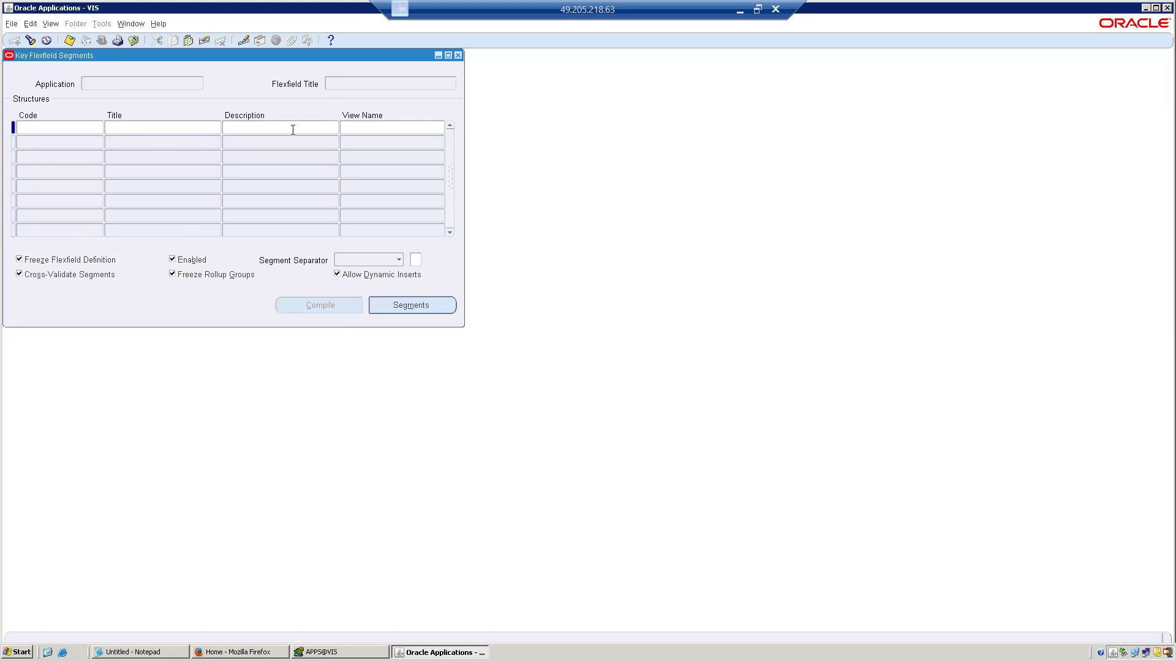
Query the key flexfields for a flexfield title matching Account%Flex%.
key(F11)
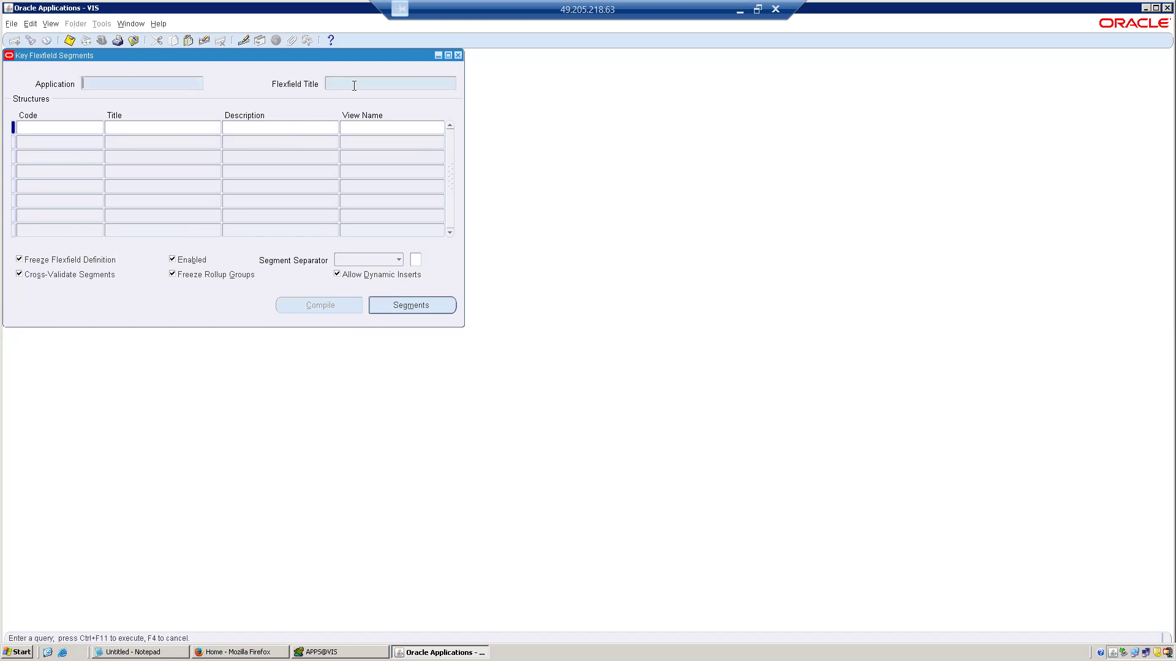
text(Account%Flex%)
key(ctrl+F11)
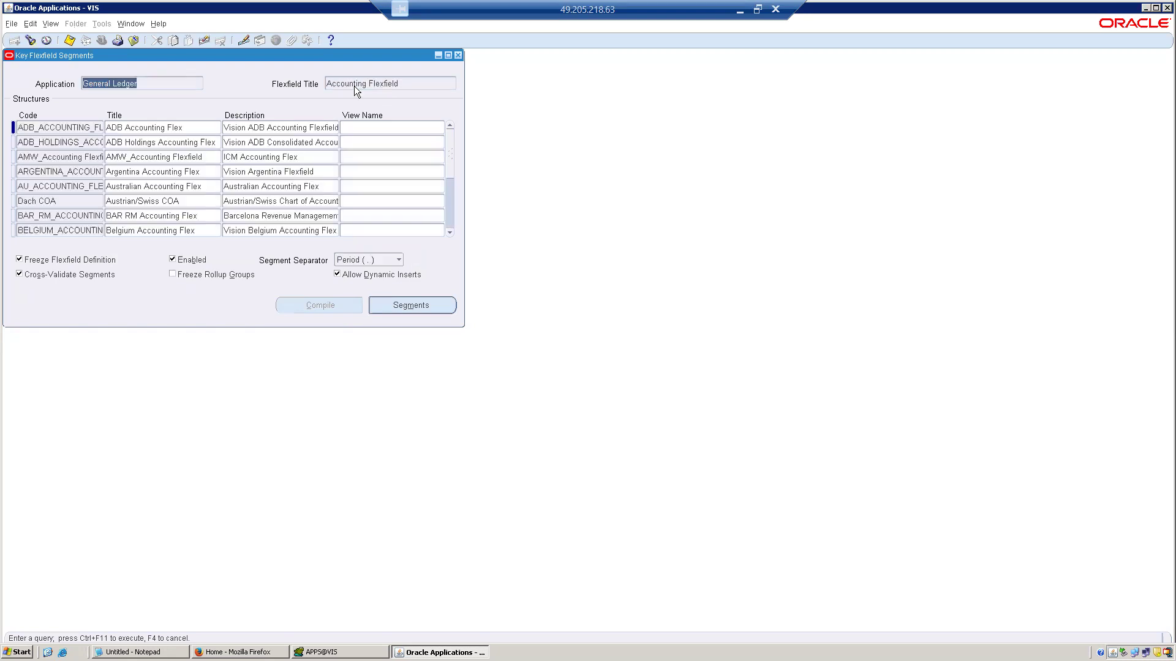
Look through the Accounting Flexfield structures and open the segments summary of Belgium Accounting Flex.
click(185, 126)
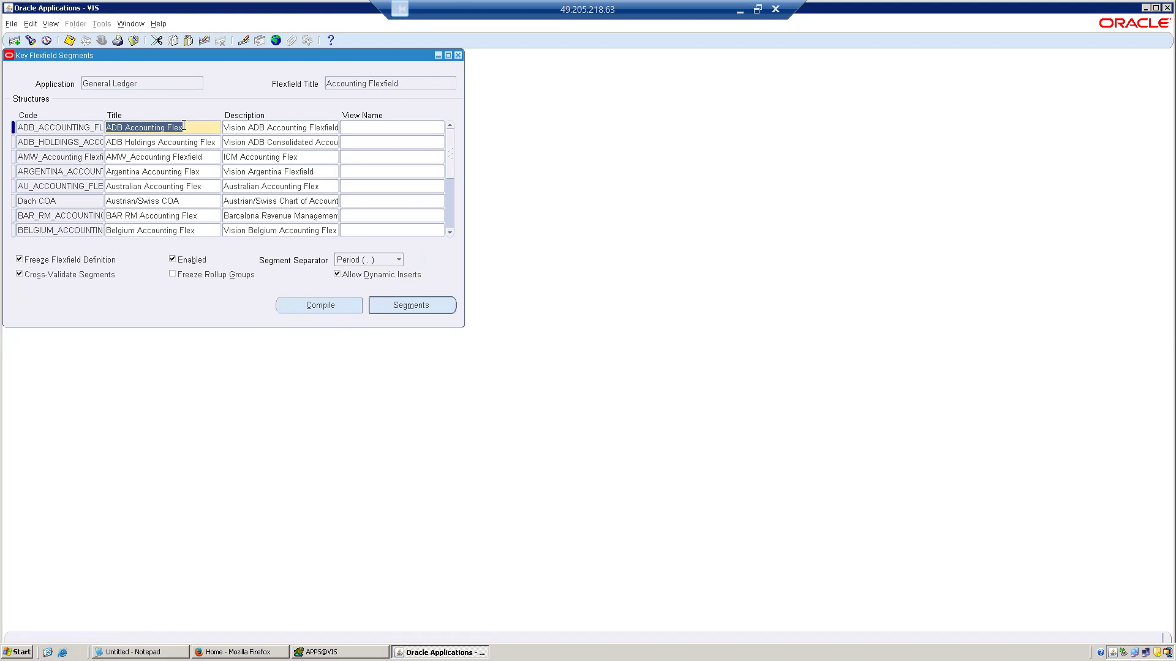
click(195, 176)
click(193, 203)
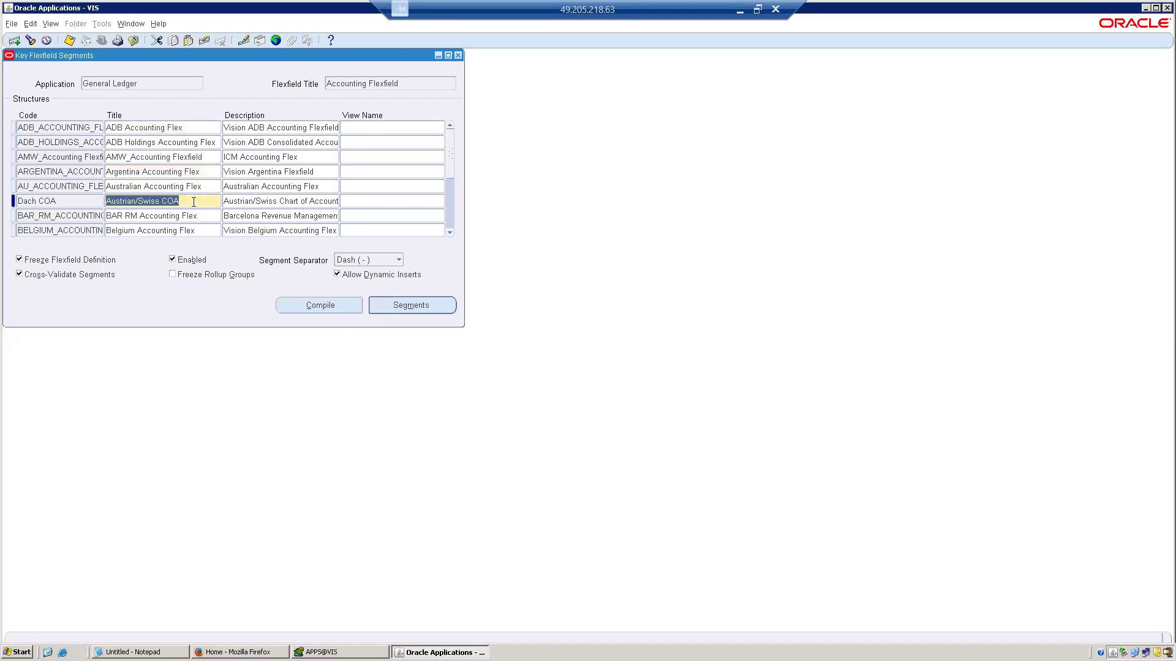
click(206, 230)
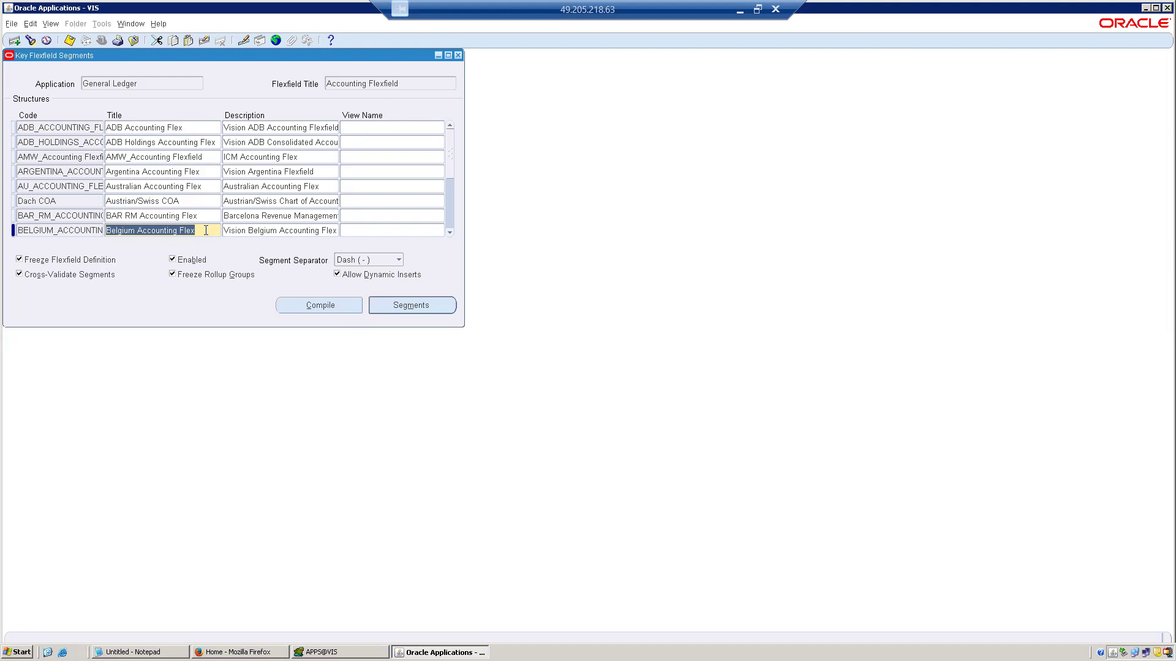
click(400, 305)
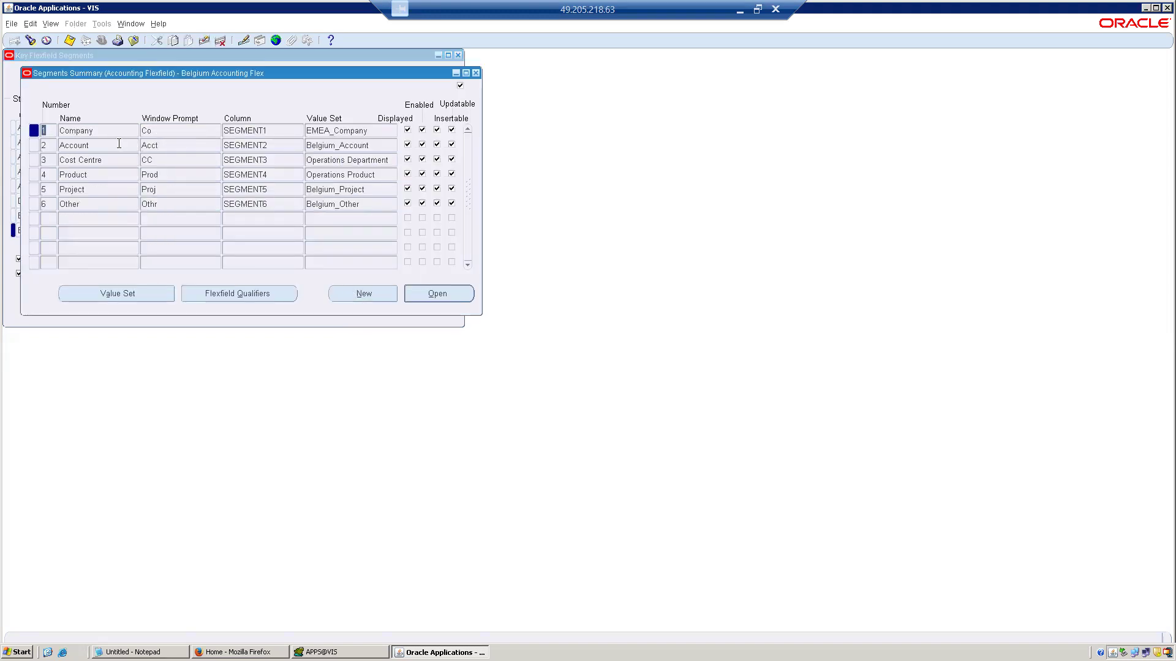
double_click(99, 132)
Switch to Toad and, below the existing query, write and run select * from GL_CODE_COMBINATIONS;.
click(341, 648)
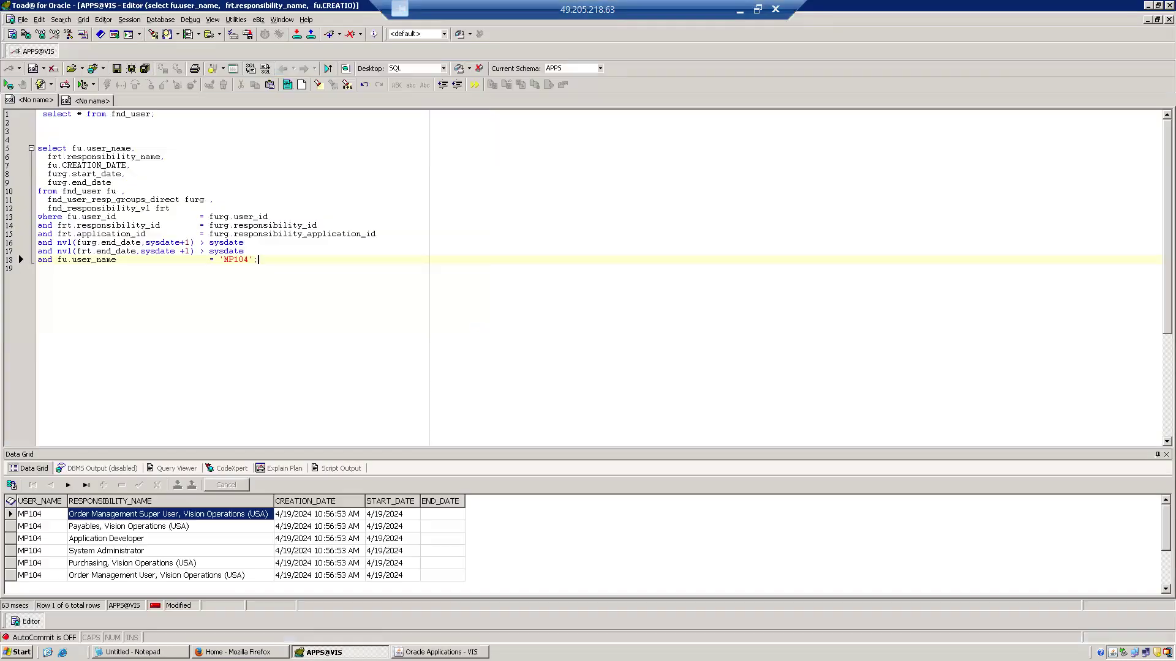
click(294, 351)
key(Return)
key(Return)
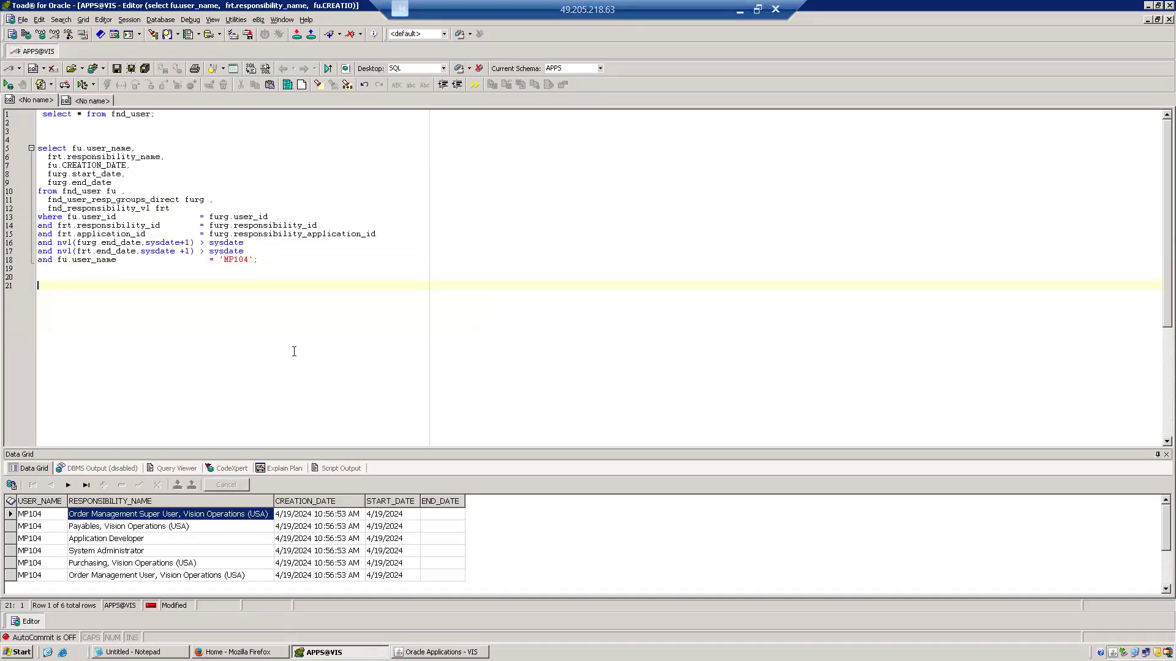
text(select * from GL_COD)
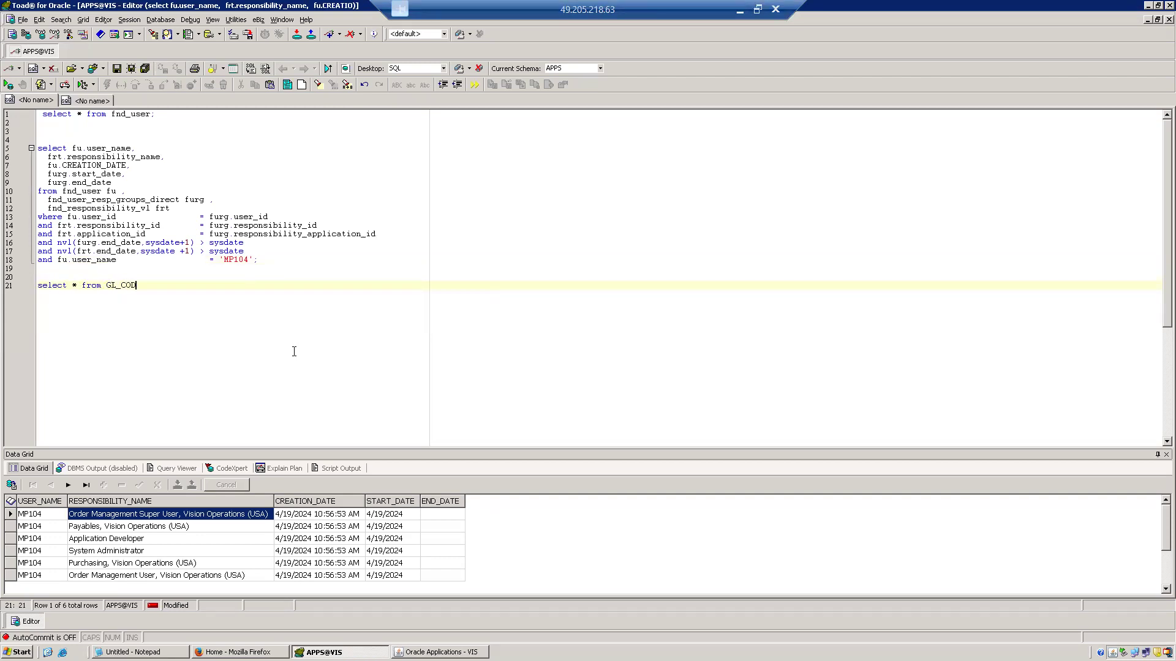
text(E_Com)
key(BackSpace)
key(BackSpace)
key(Caps_Lock)
text(OMBINATIONS;)
key(F9)
Examine the segment columns in the GL_CODE_COMBINATIONS results, finishing on SEGMENT1 of the first row.
click(382, 553)
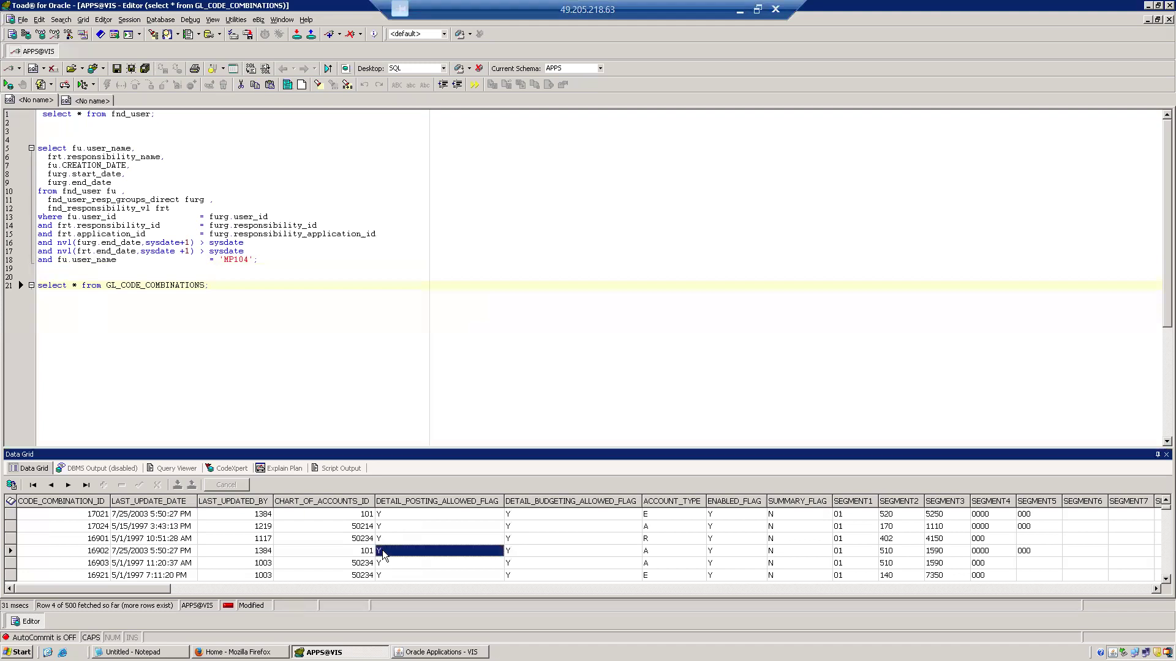
key(Right)
key(Right)
key(Right)
key(Right)
key(Right)
key(Right)
key(Right)
key(Right)
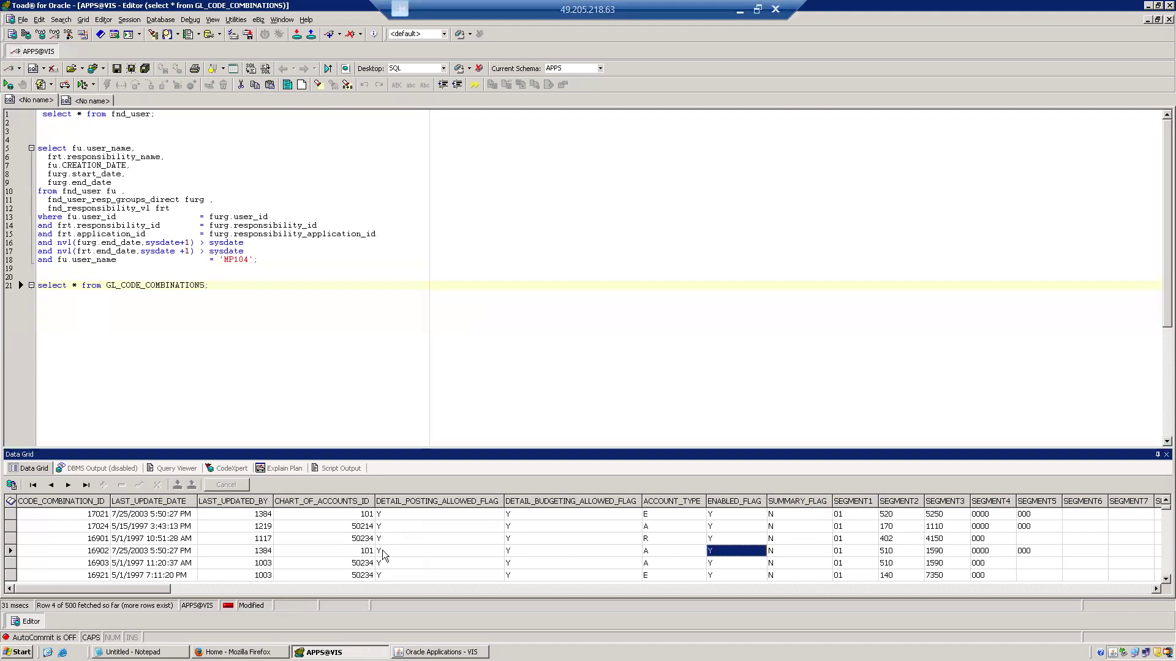
key(Right)
key(Right)
key(Right)
key(Right)
key(Right)
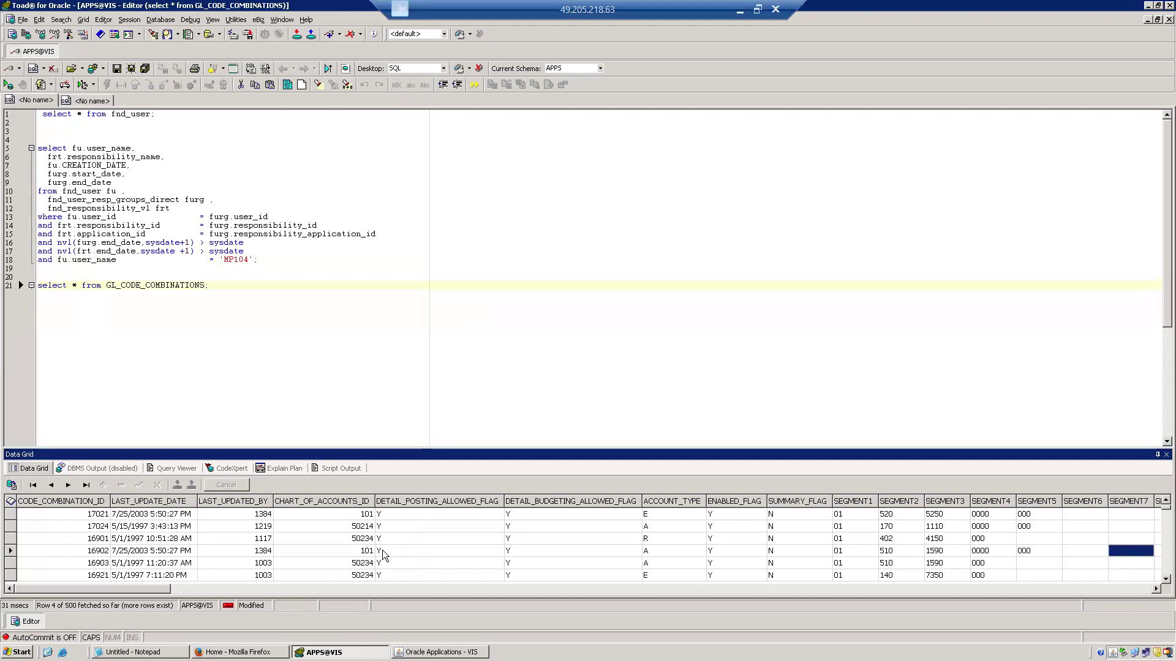
key(Right)
key(Right)
key(Right)
key(Right)
key(Right)
key(Right)
key(Right)
key(Right)
key(Right)
key(Right)
key(Right)
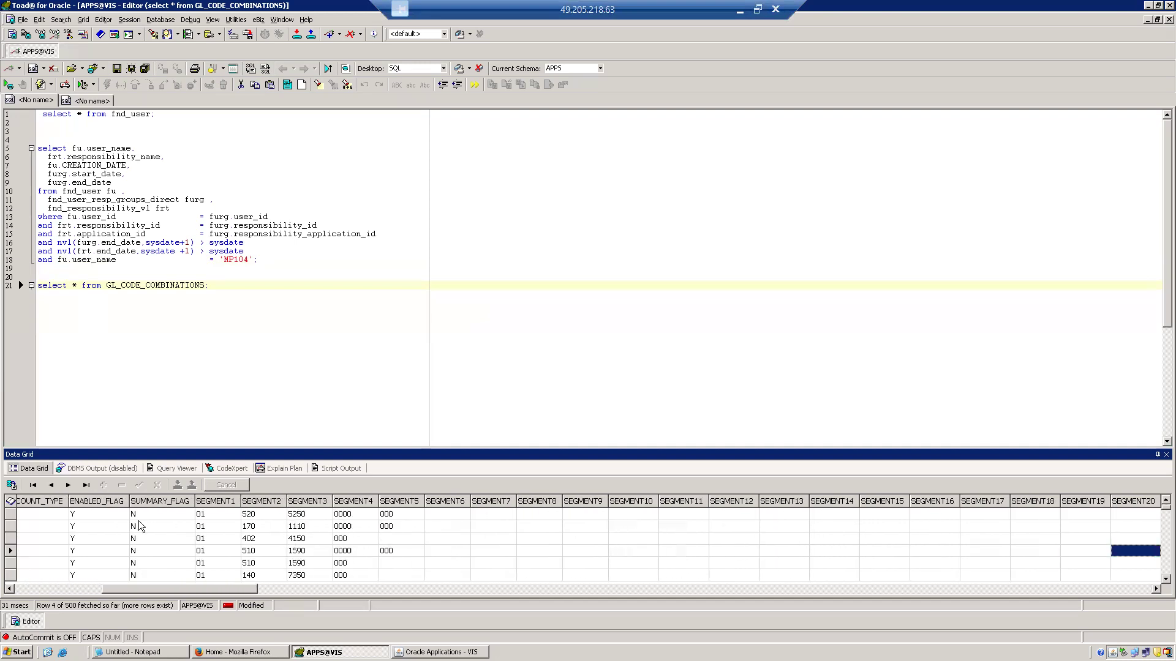
click(213, 517)
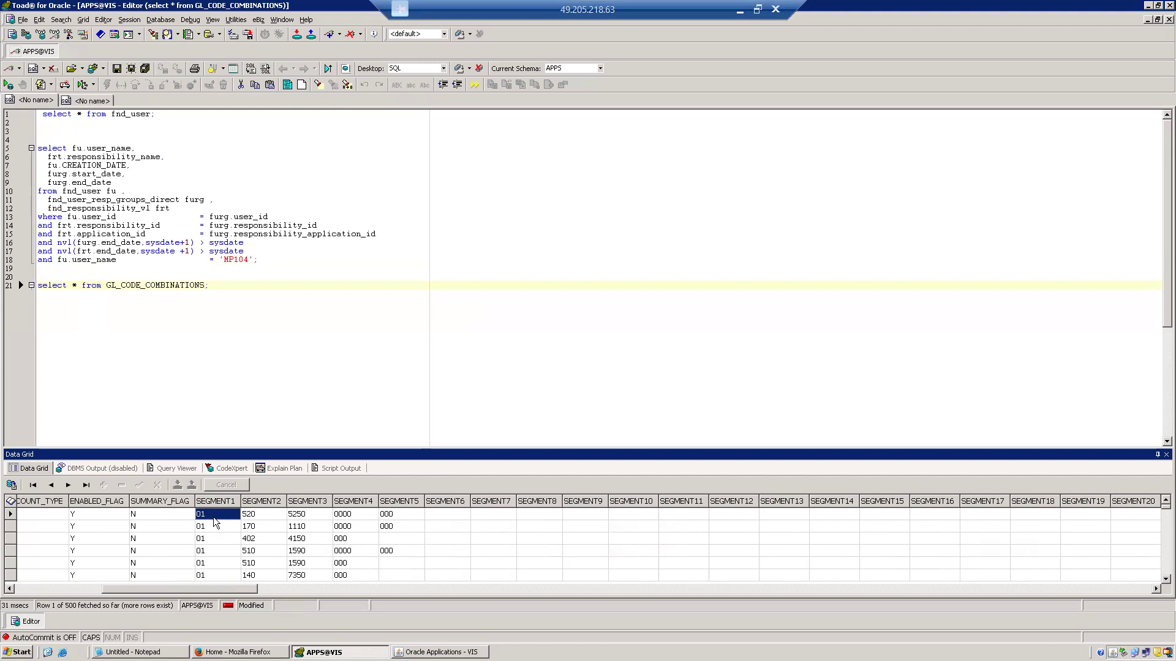
Compare the Belgium segments in Oracle Applications with the GL_CODE_COMBINATIONS columns in Toad, finishing with the Belgium segments summary closed.
key(alt+Tab)
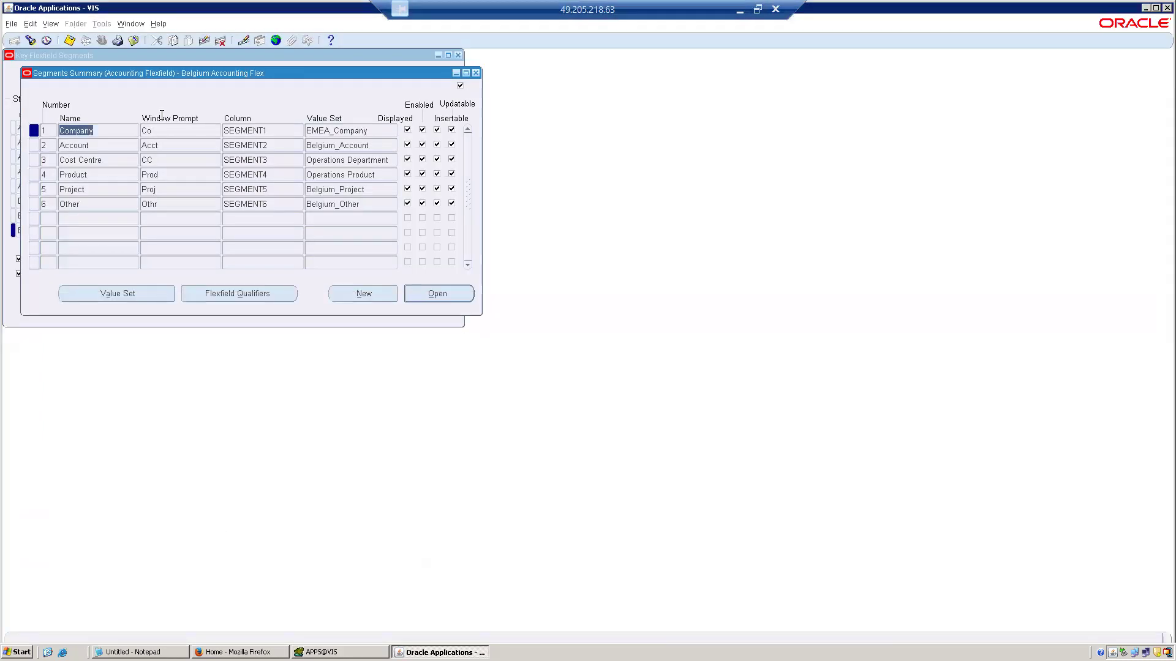
click(154, 127)
click(168, 146)
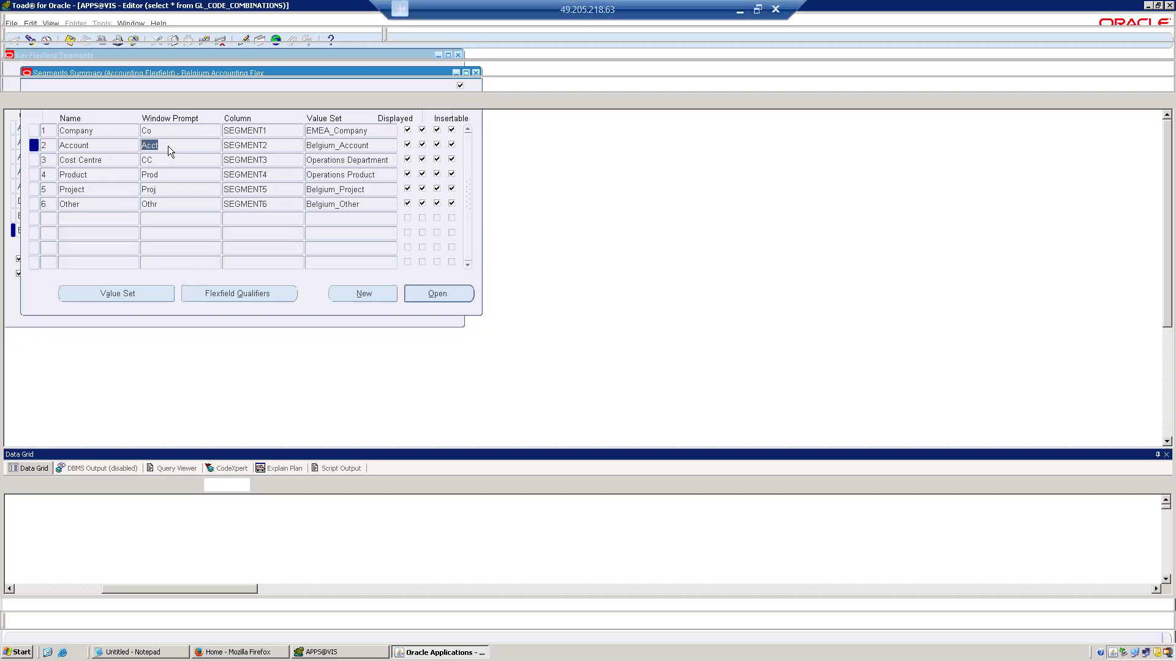
key(alt+Tab)
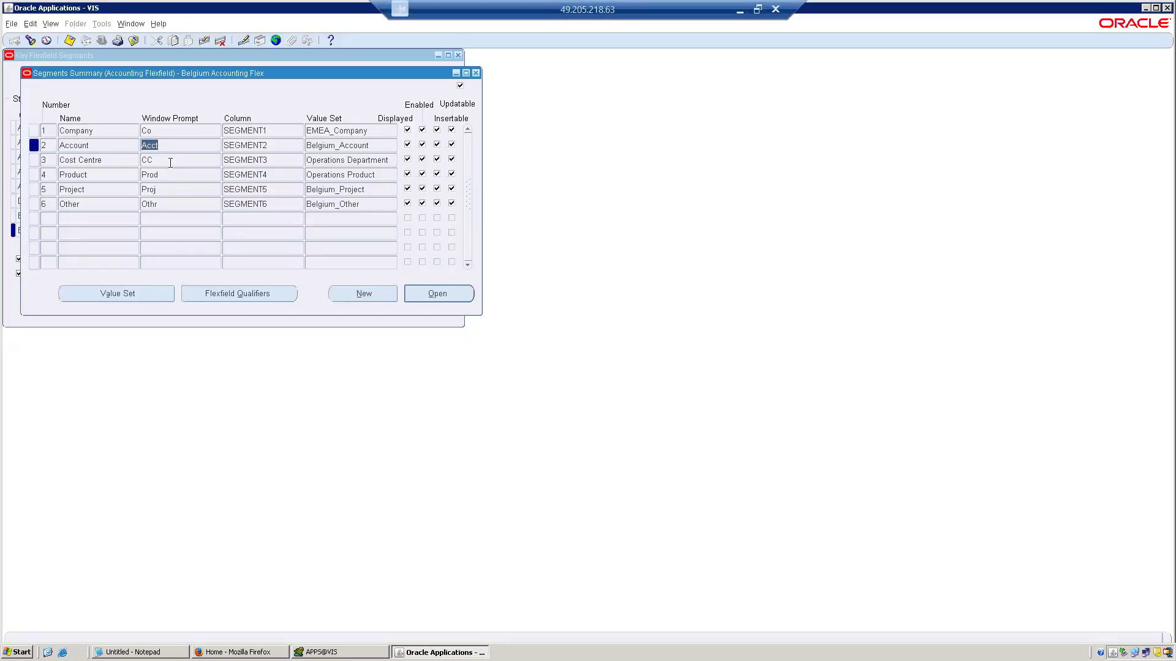
click(170, 161)
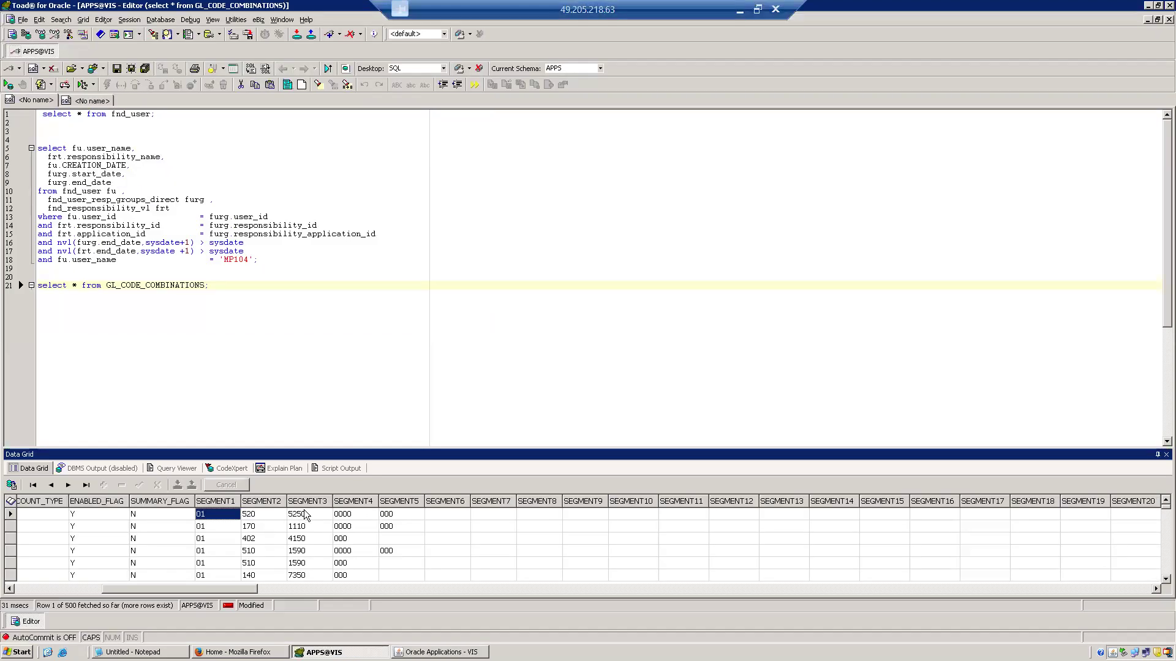
click(305, 515)
key(alt+Tab)
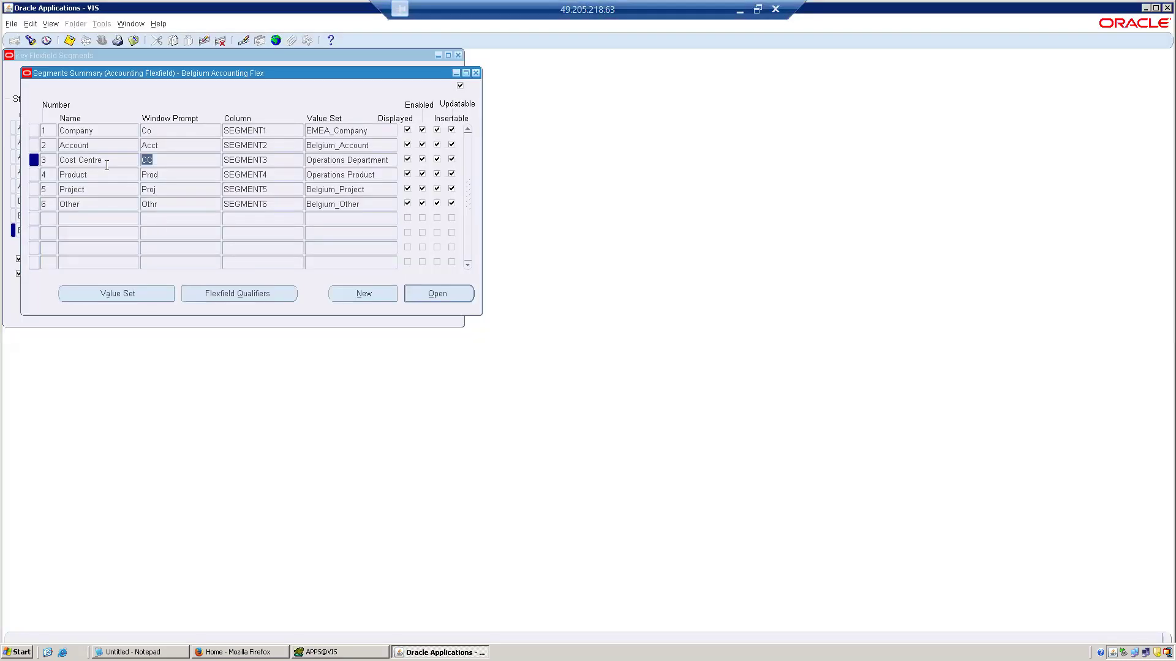
click(102, 204)
click(476, 73)
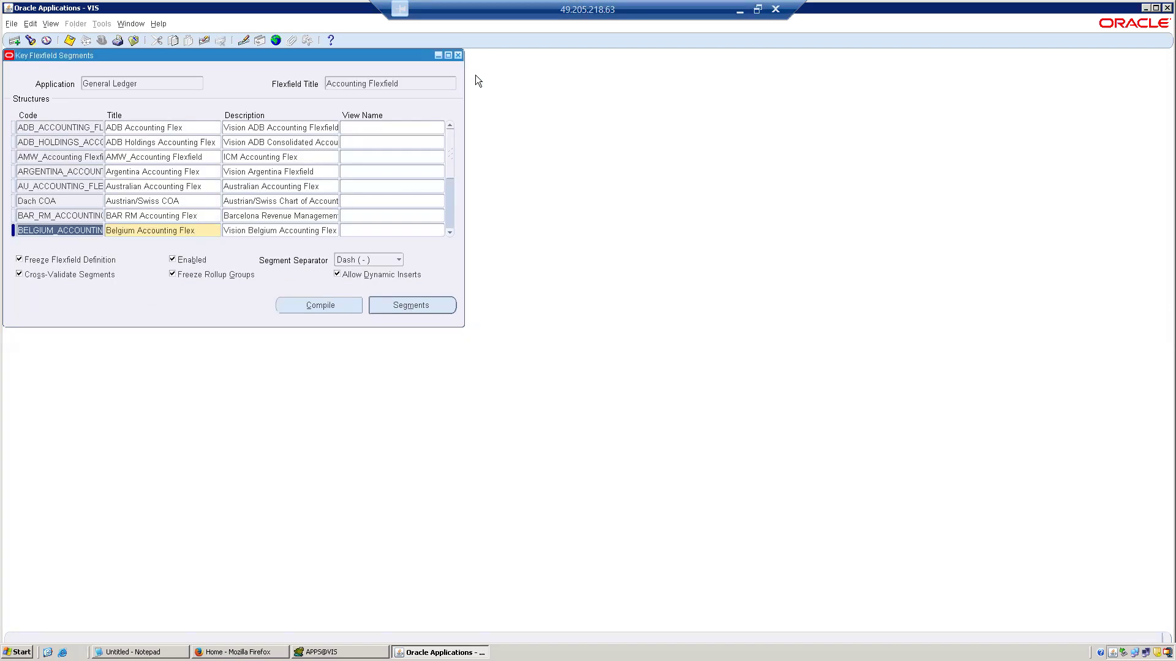
Open the segments summary of Australian Accounting Flex and examine the numbering of its segments.
click(189, 186)
click(392, 309)
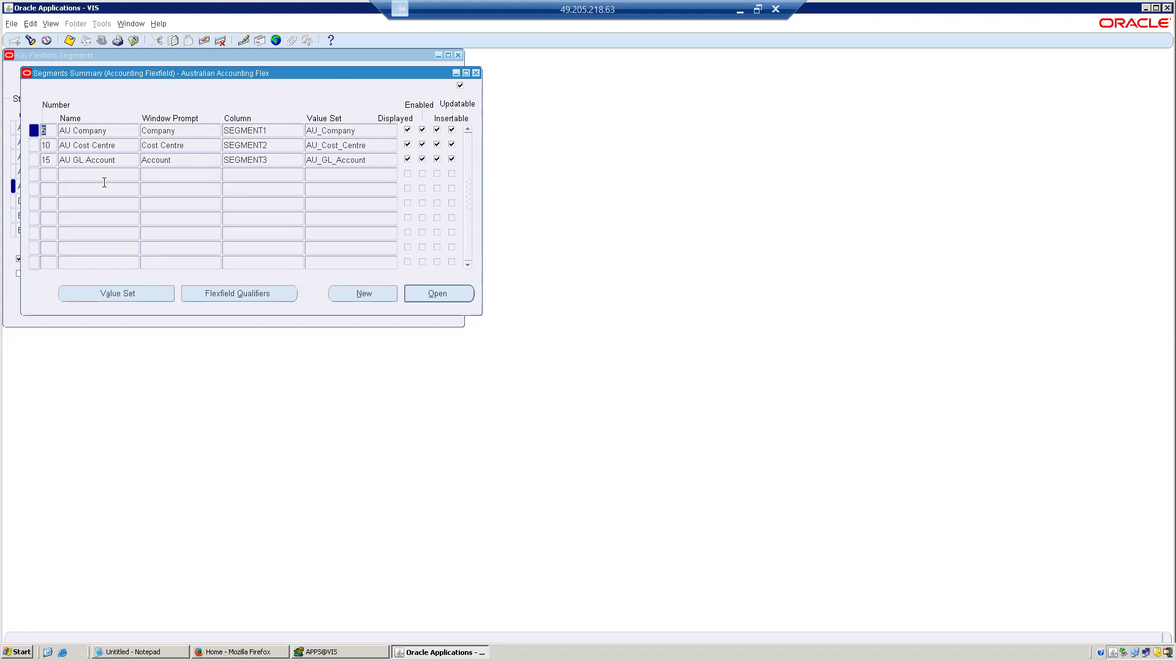
click(74, 161)
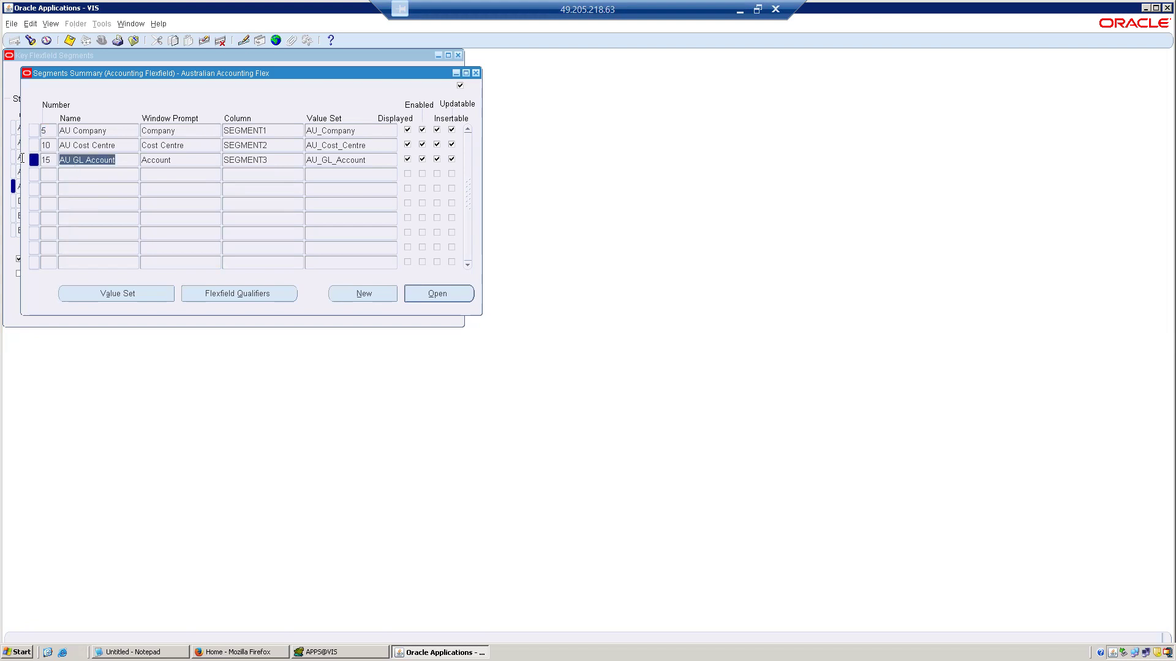
click(52, 158)
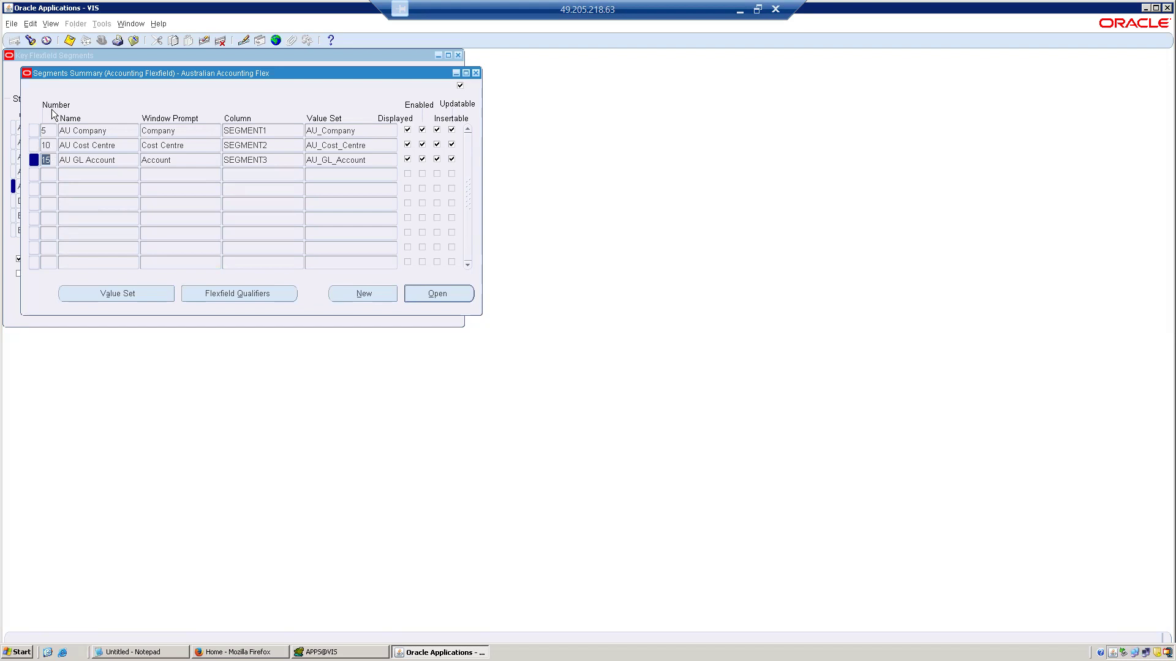
click(46, 131)
click(53, 145)
click(48, 132)
View the record history of the AU Company segment to identify its source table, then close it.
click(158, 22)
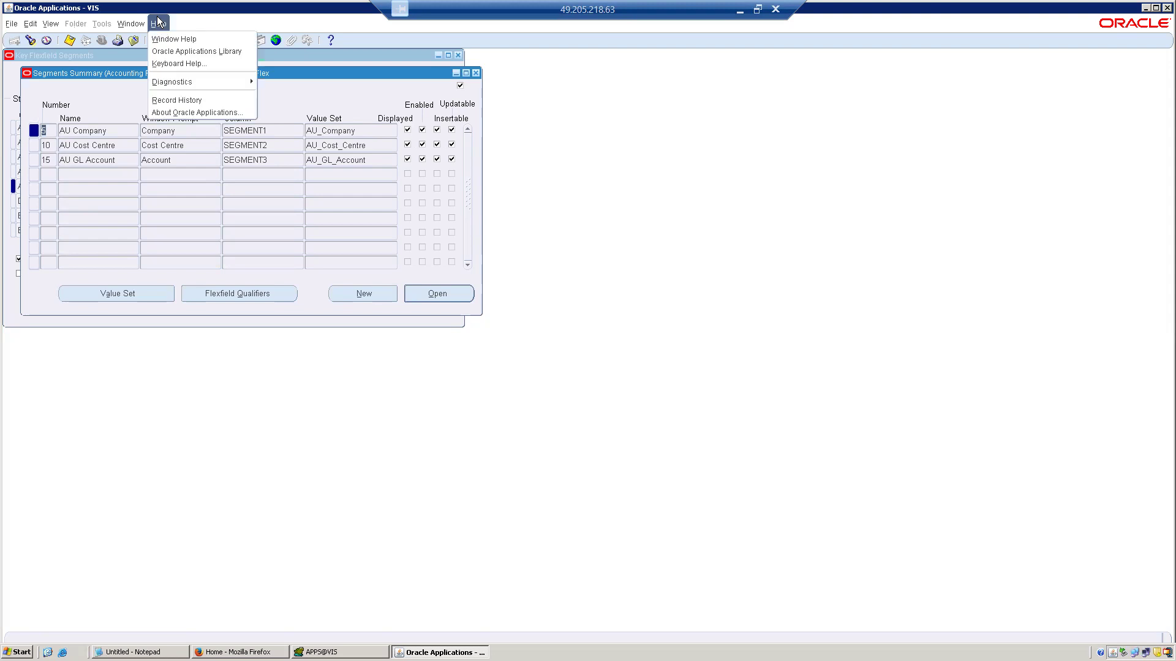
click(190, 101)
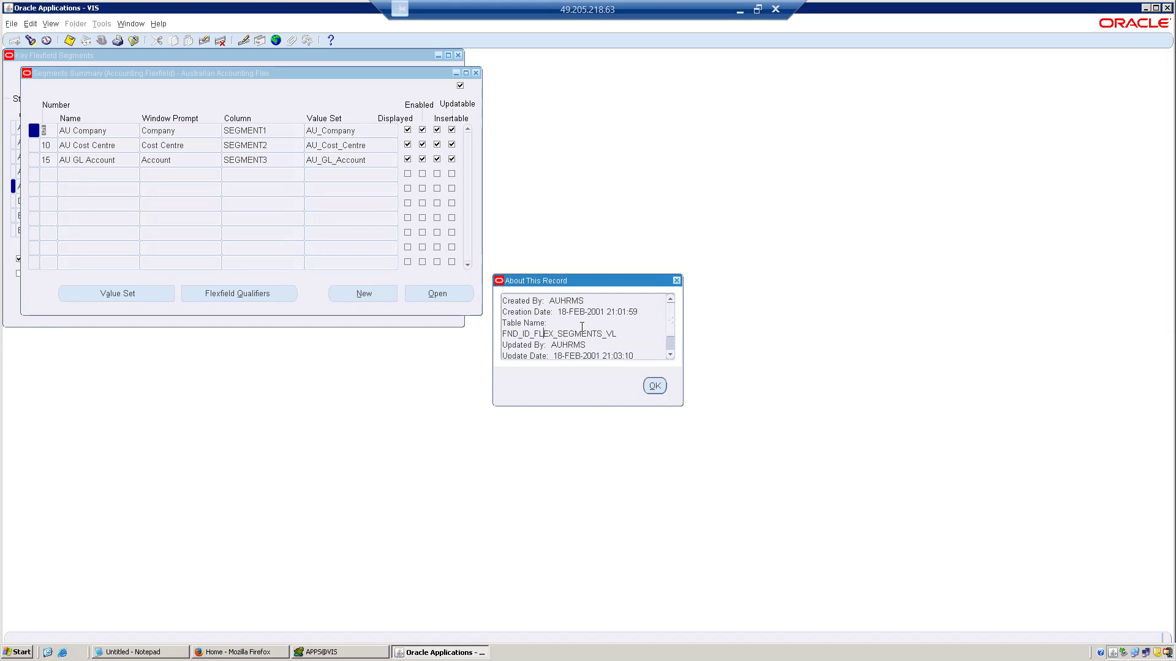
click(657, 386)
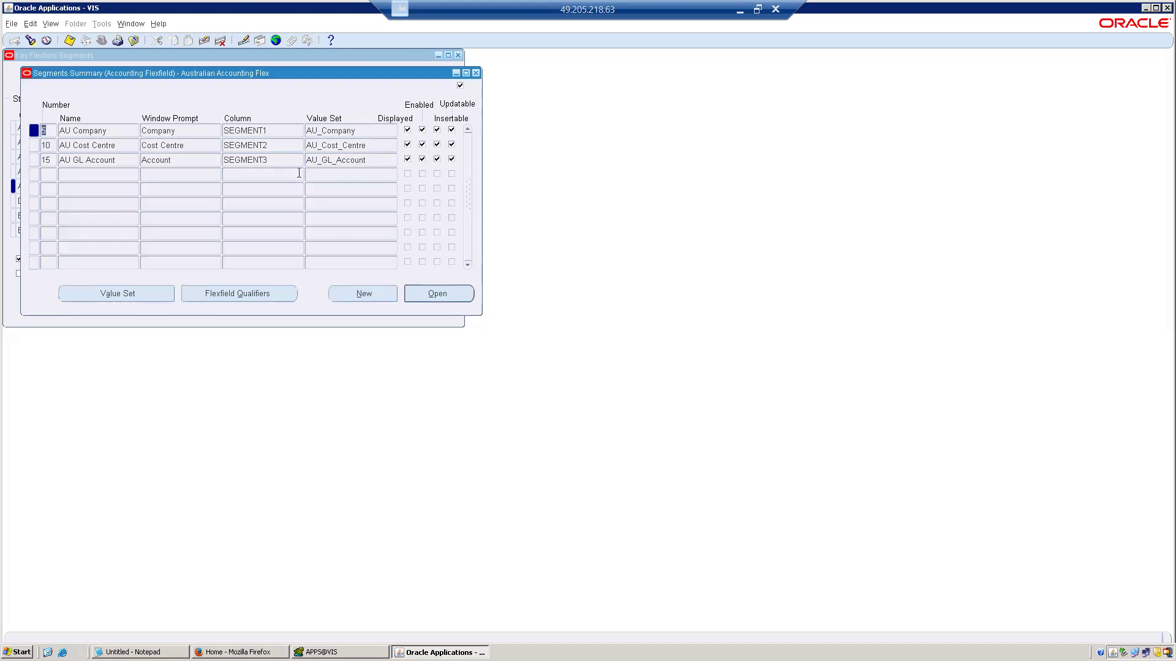
Examine the block, field and value behind the AU Company segment's number, closing the dialog without changes.
click(156, 24)
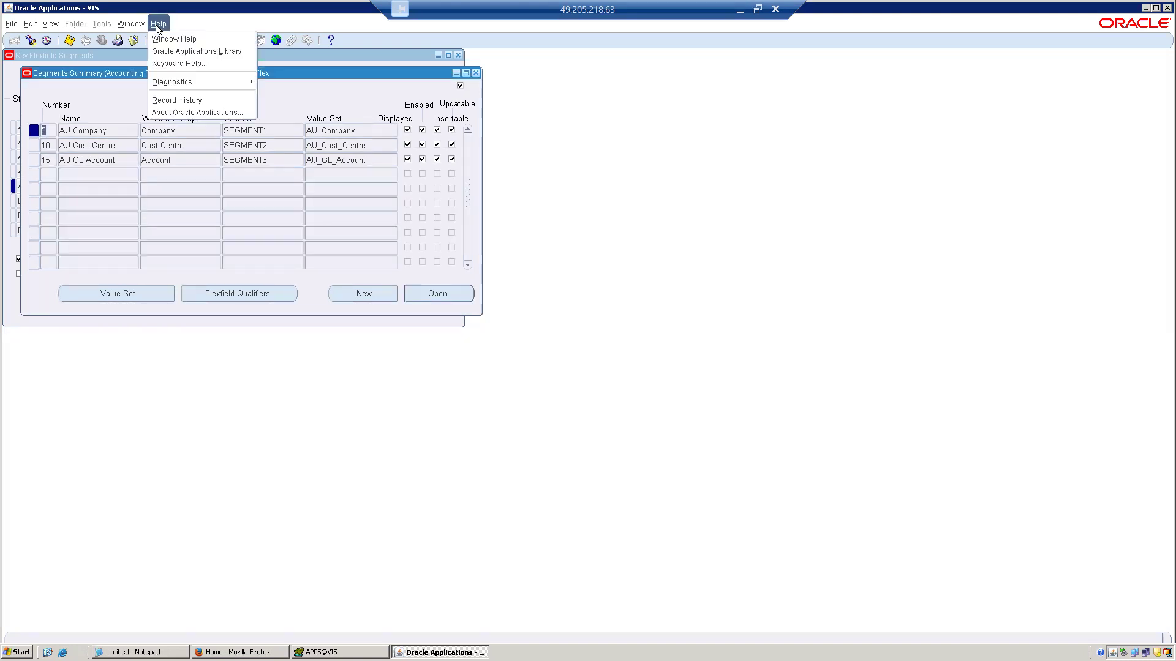
mouse_move(216, 81)
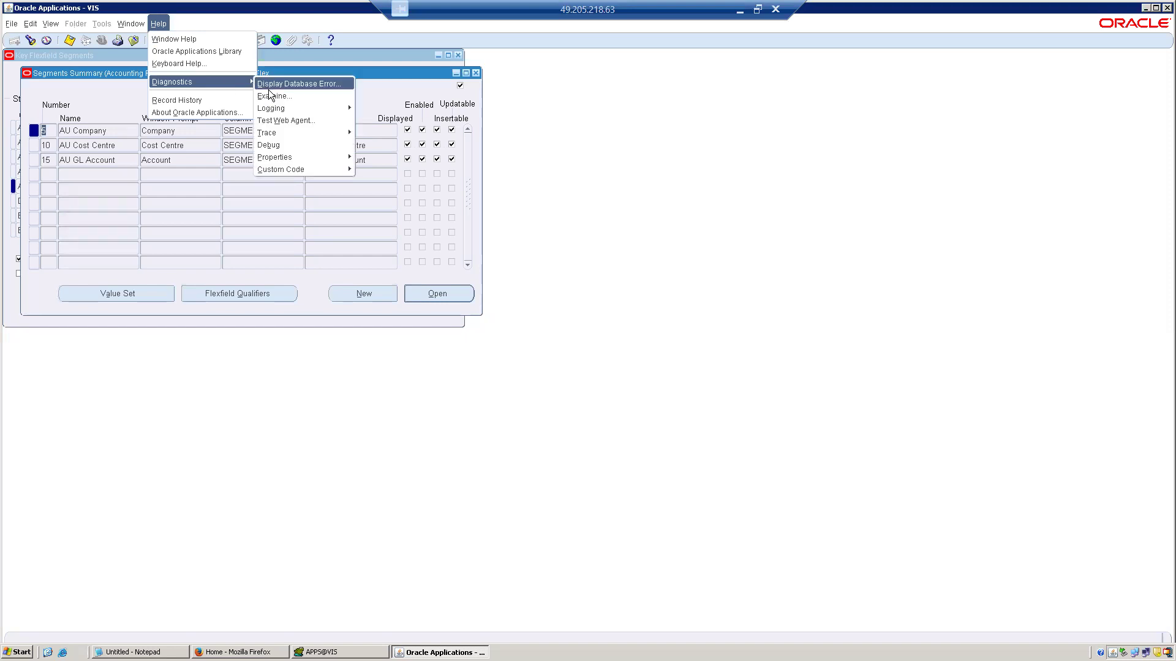
click(270, 95)
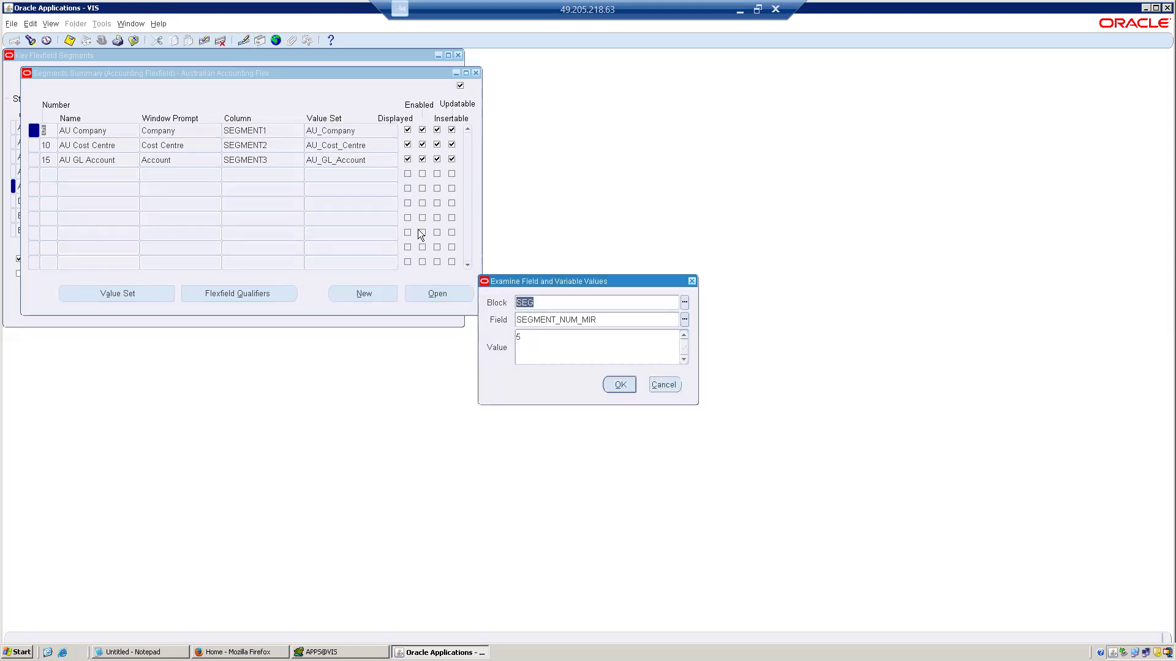
click(669, 387)
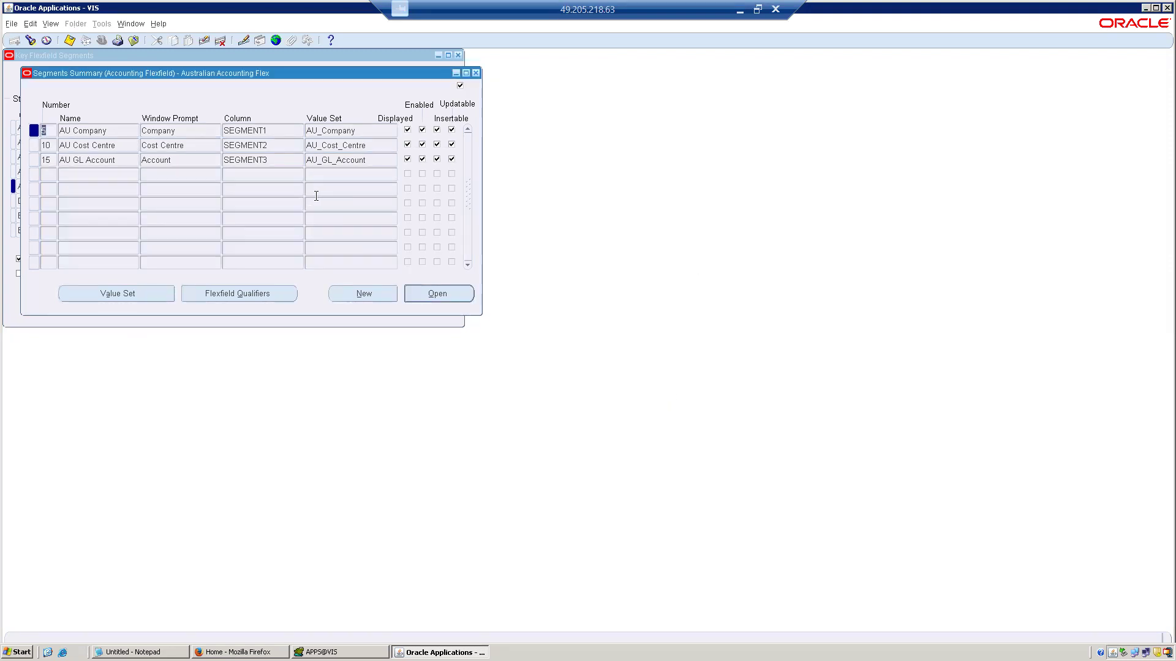
Examine the block, field and value behind the AU Company segment's window prompt, then close the dialog.
click(181, 131)
click(159, 24)
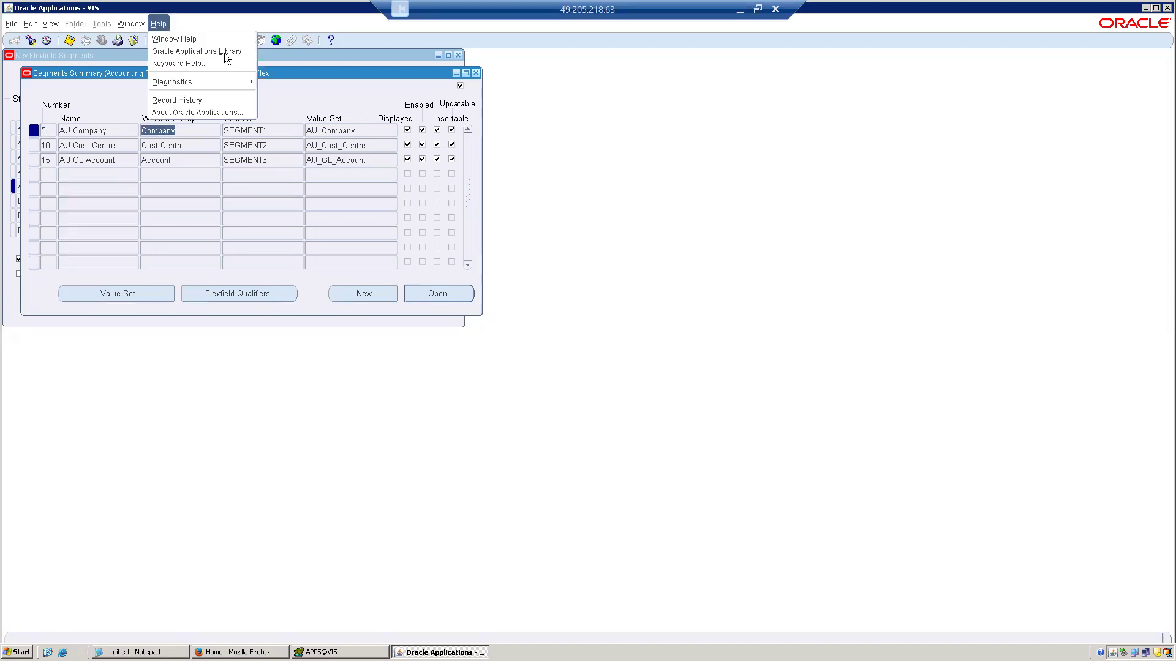
mouse_move(240, 84)
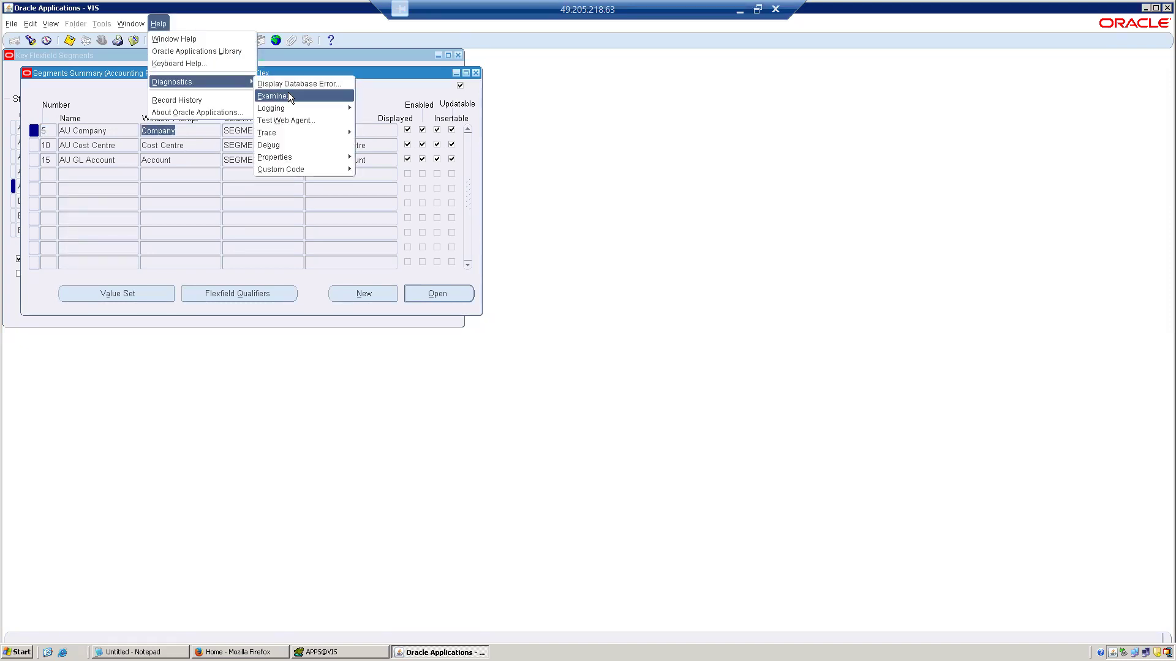
click(290, 94)
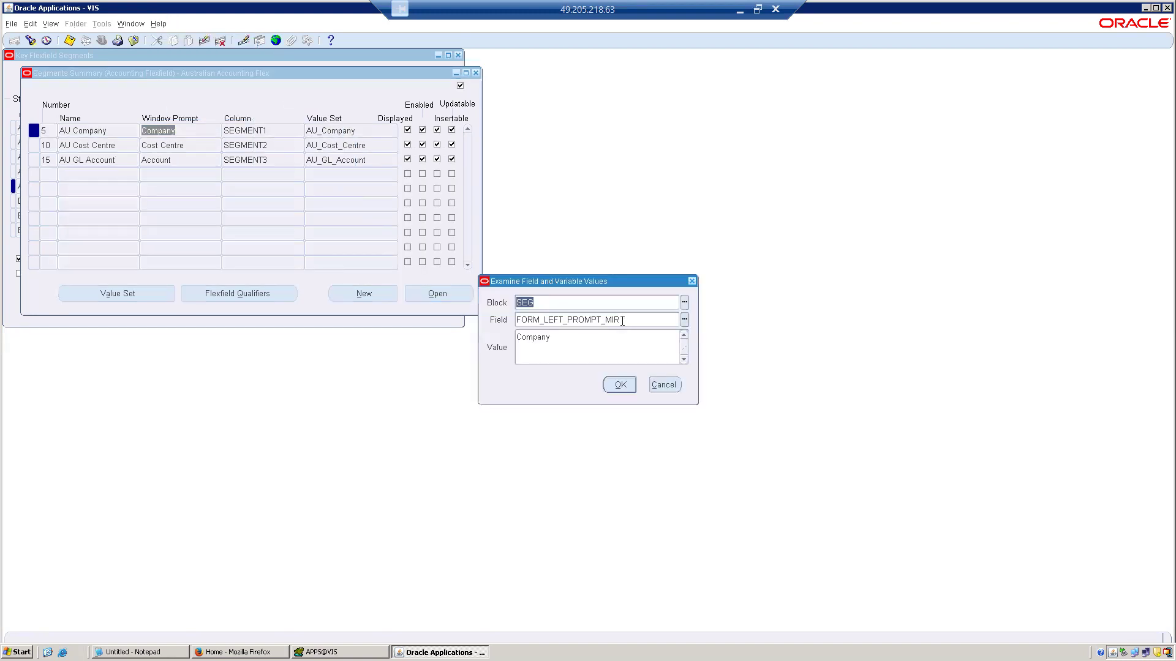
click(621, 319)
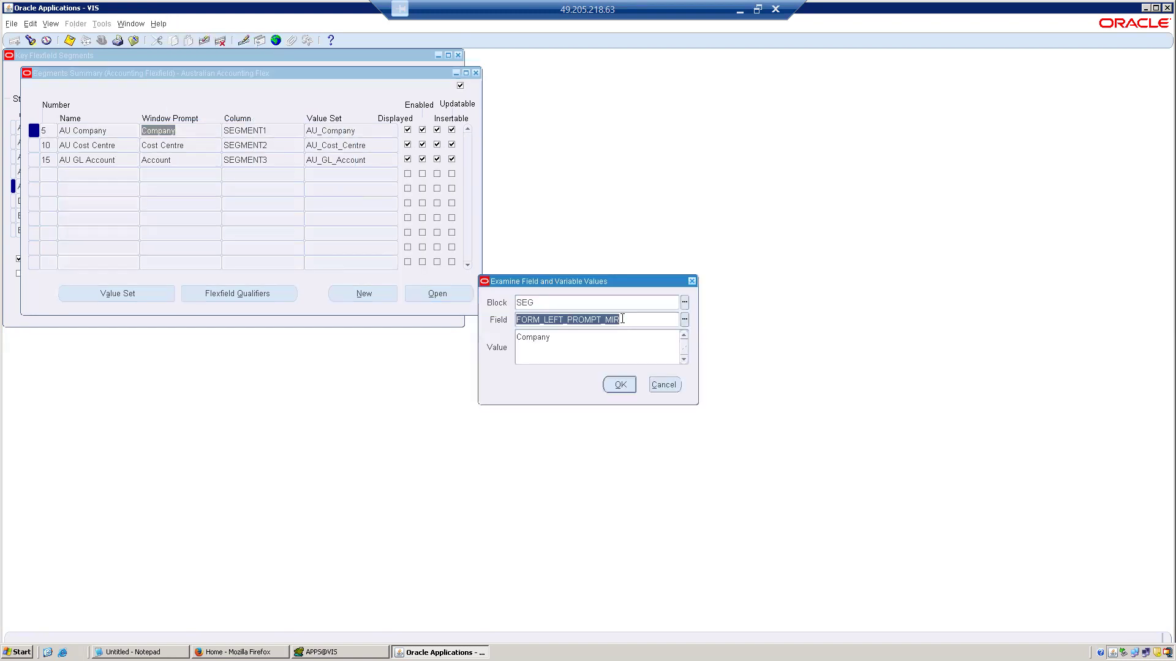
click(620, 384)
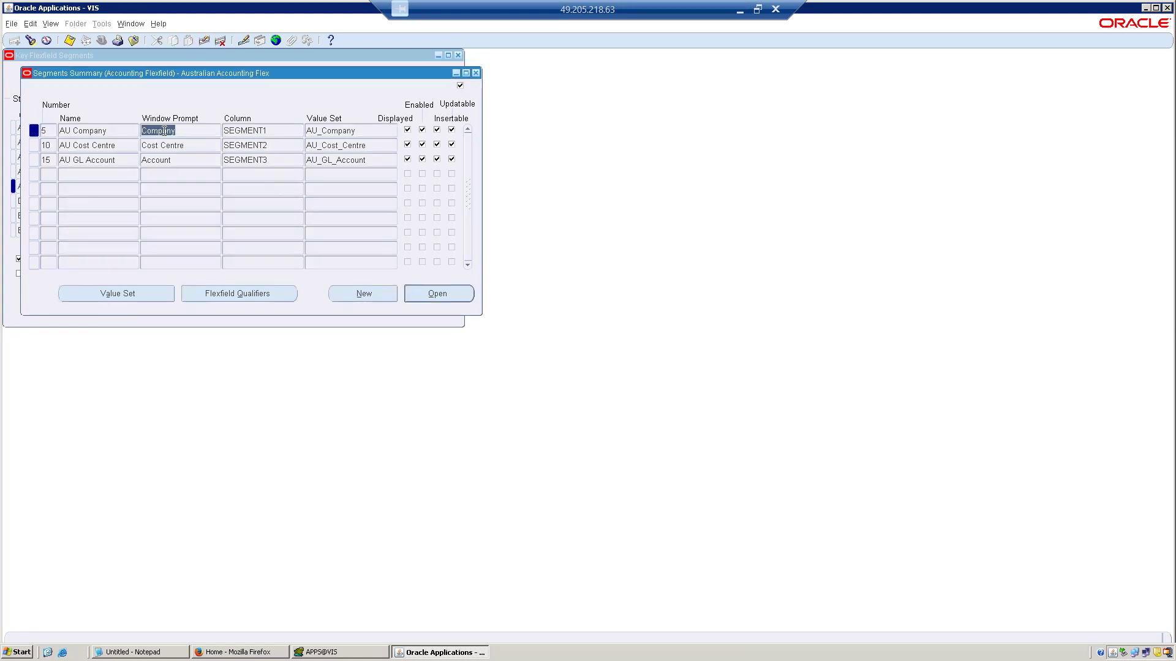
Examine the field behind the AU Company segment's column and browse the block's fields starting with s without choosing one.
click(271, 130)
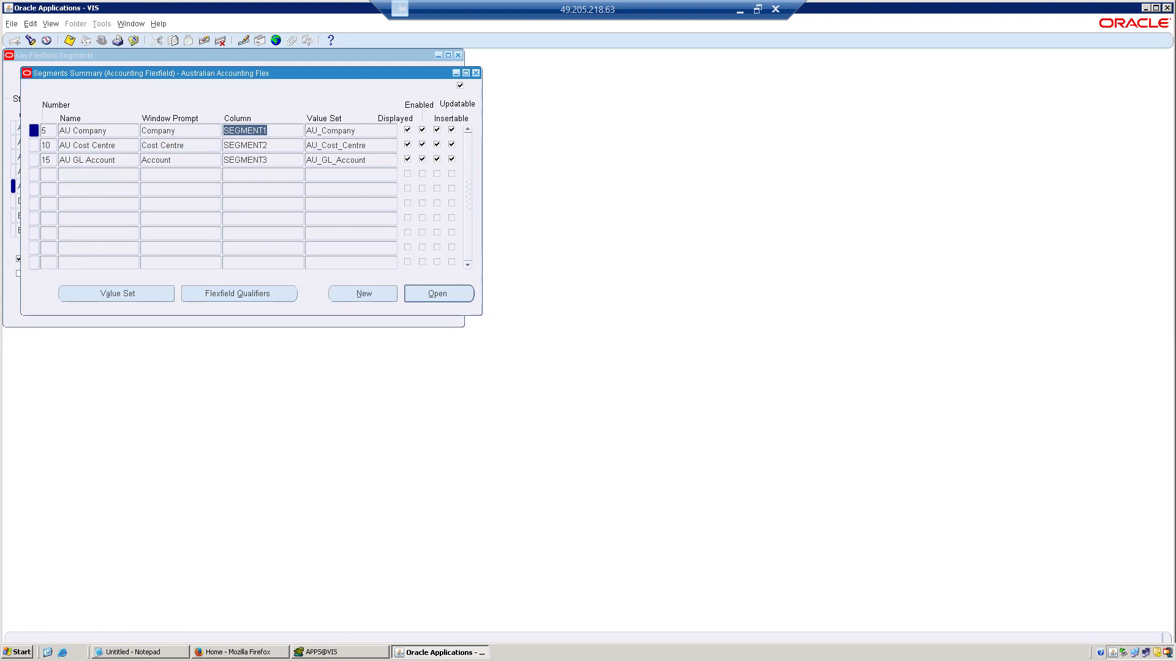
click(162, 23)
mouse_move(242, 80)
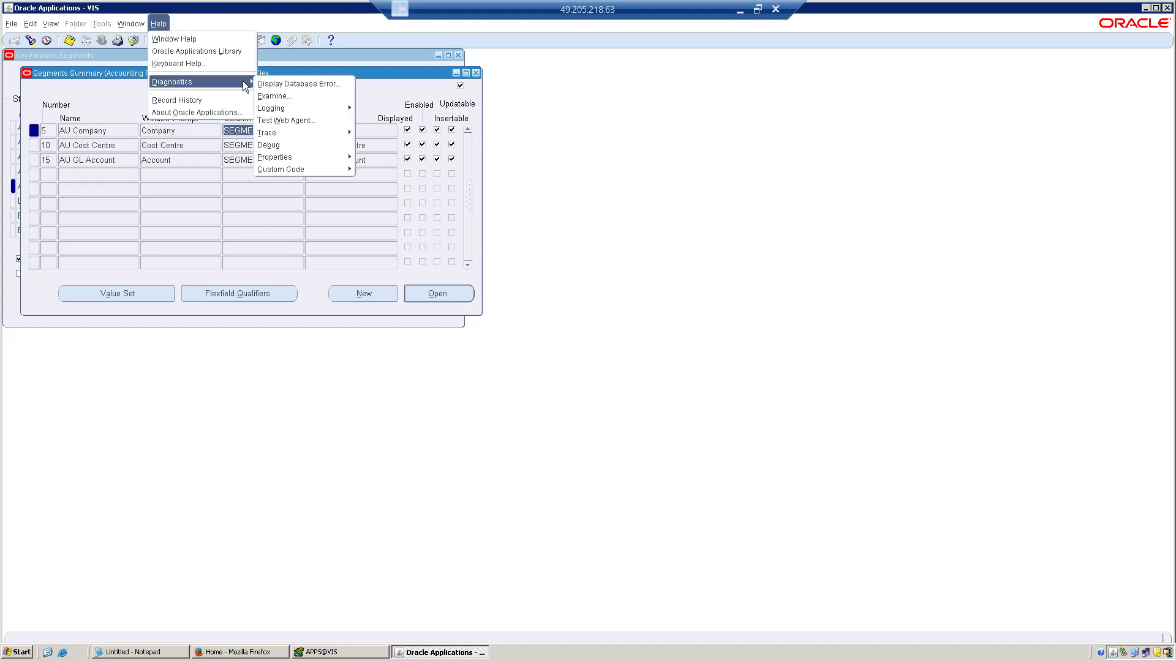
click(278, 98)
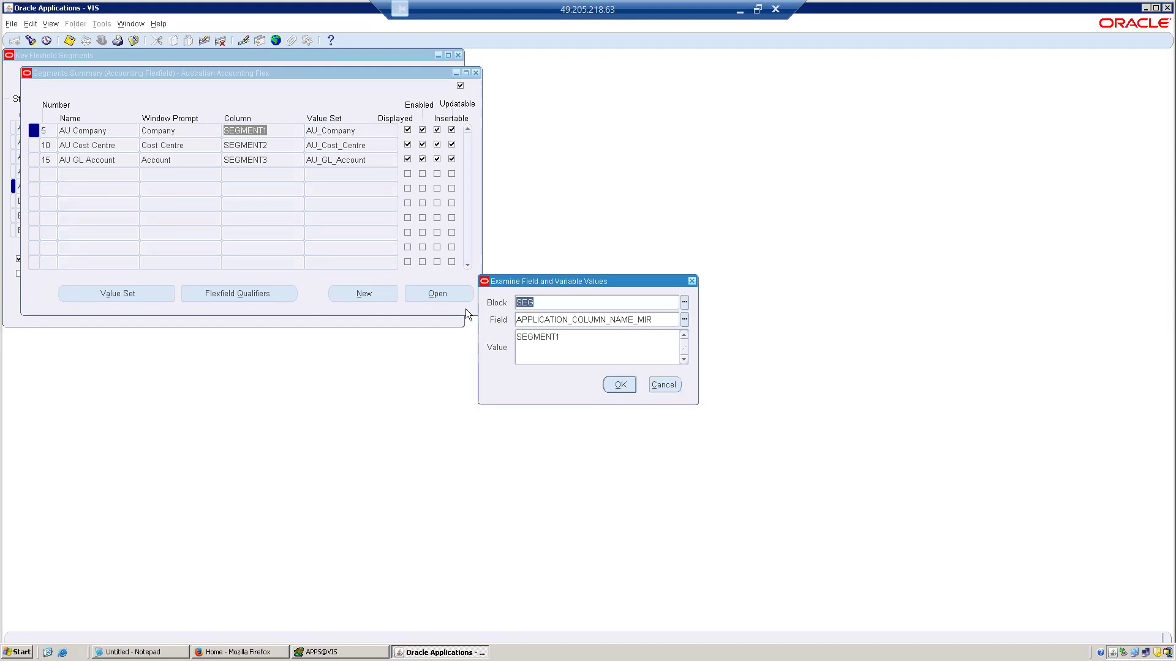
click(685, 319)
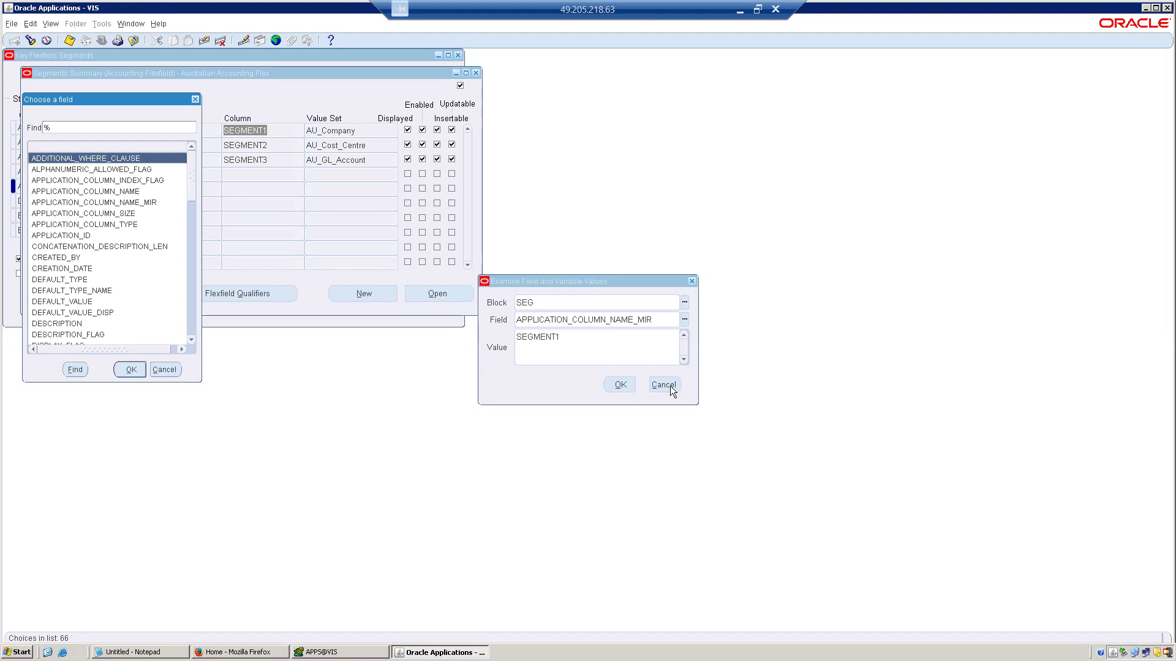
text(s)
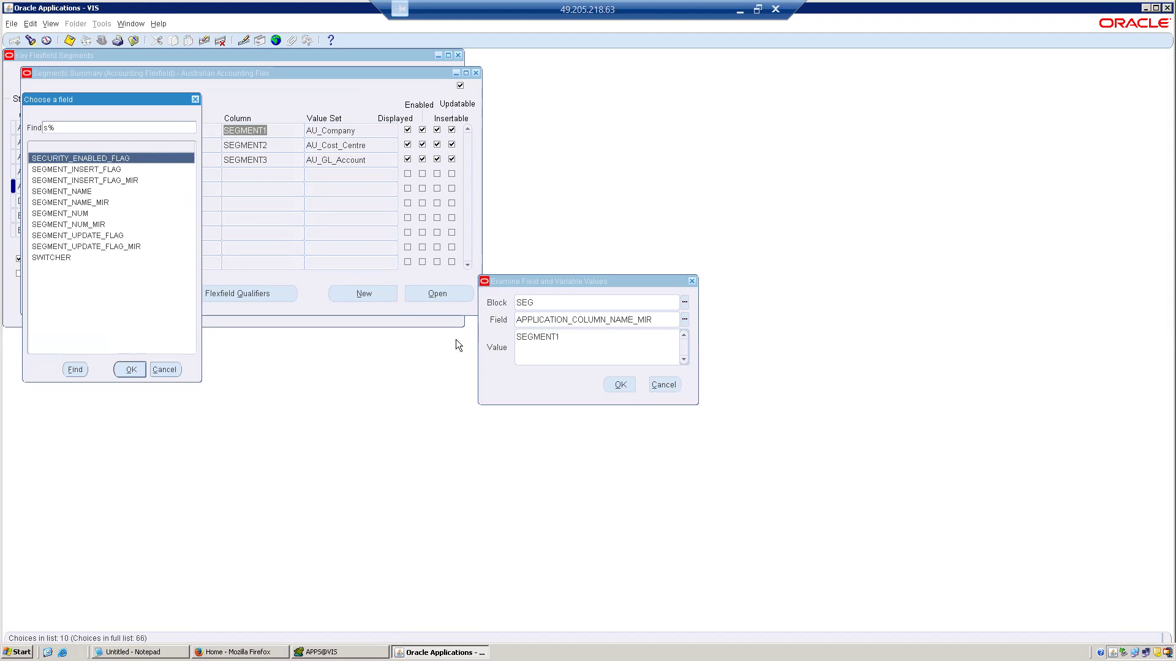
click(175, 365)
Choose the SYSTEM block and its LAST_QUERY field to retrieve the query behind the segments form.
click(684, 303)
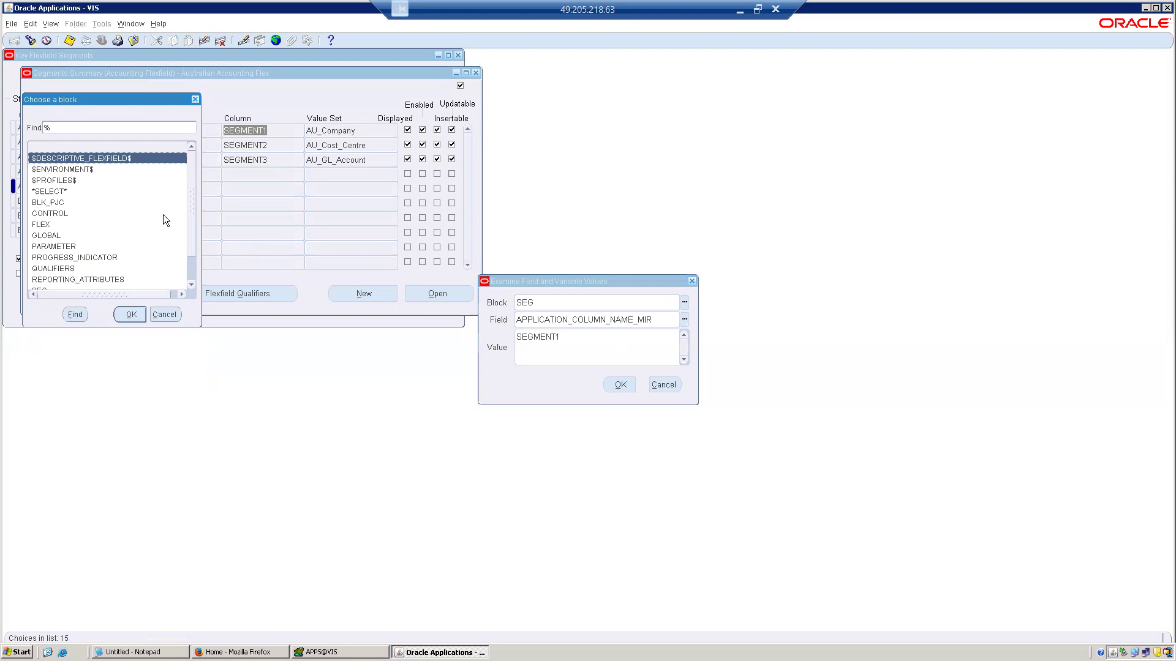
text(s)
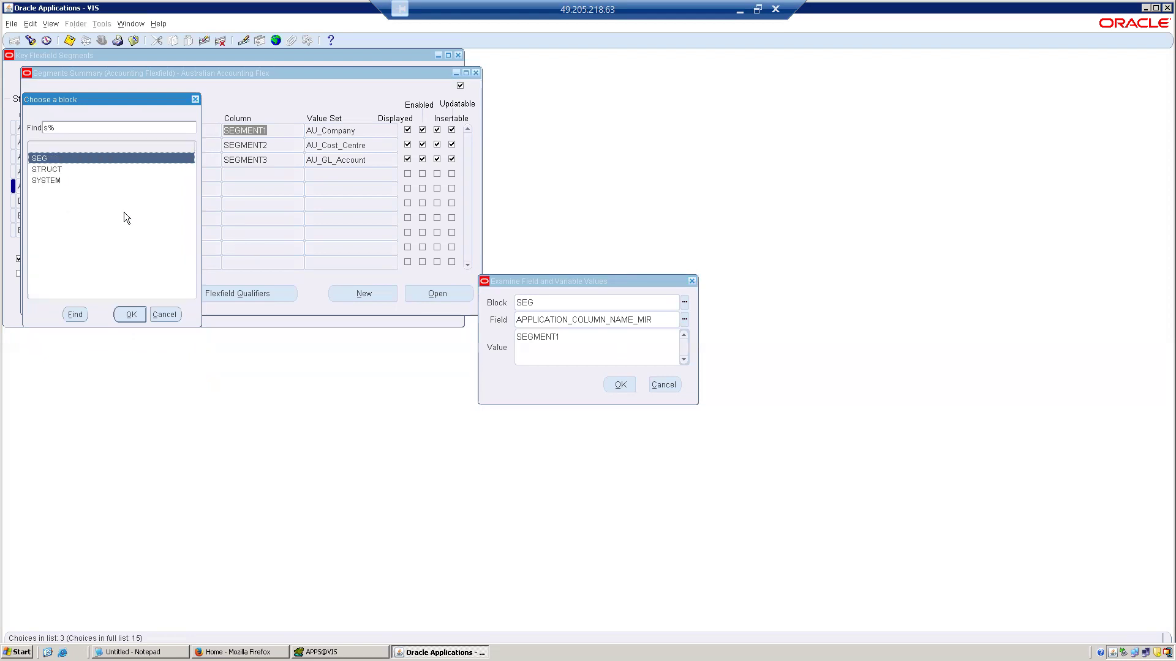
double_click(57, 181)
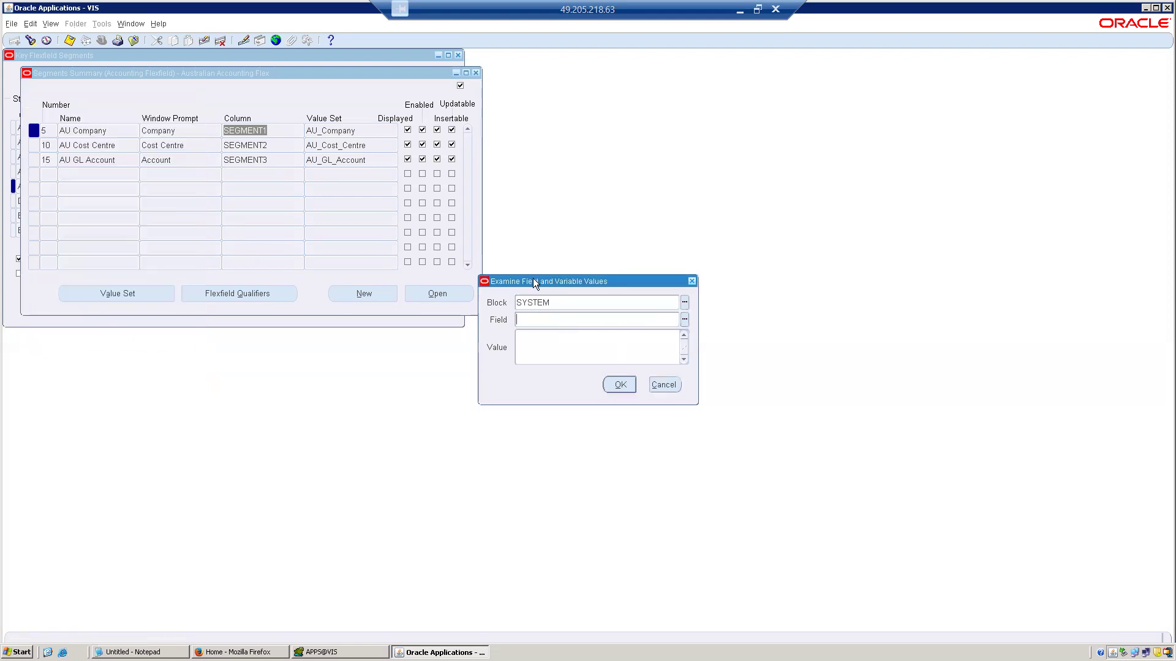
click(684, 320)
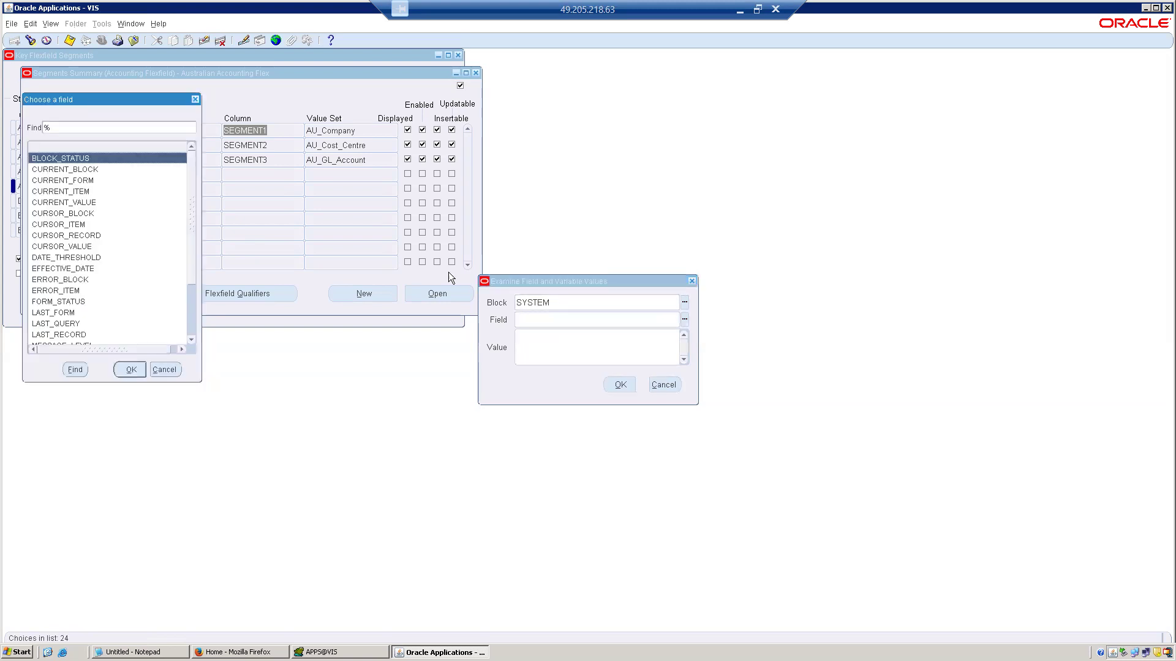
text(lAST_)
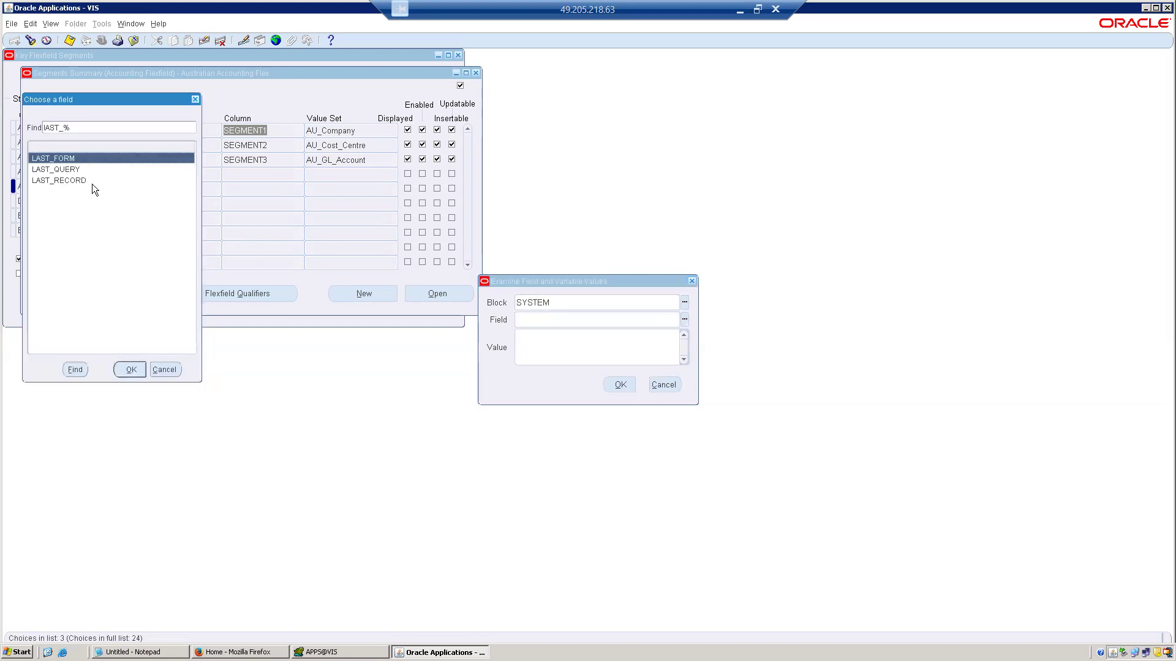
double_click(57, 169)
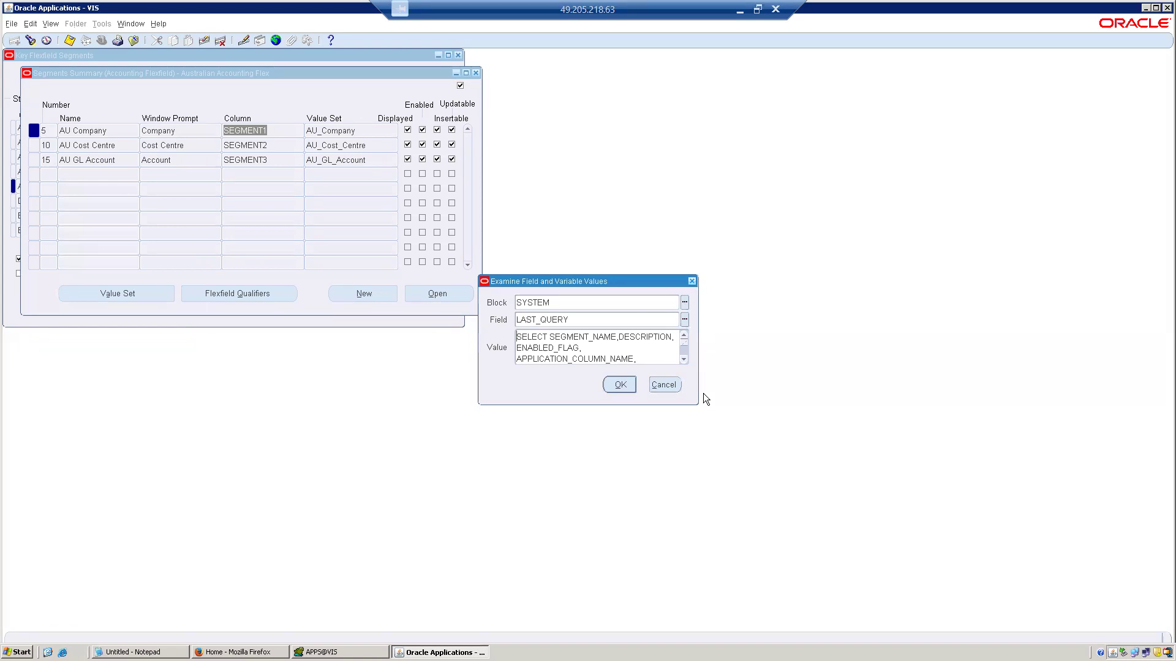
Enlarge the examine dialog to read the LAST_QUERY statement, select its full text, then close the dialog.
drag(697, 403, 883, 592)
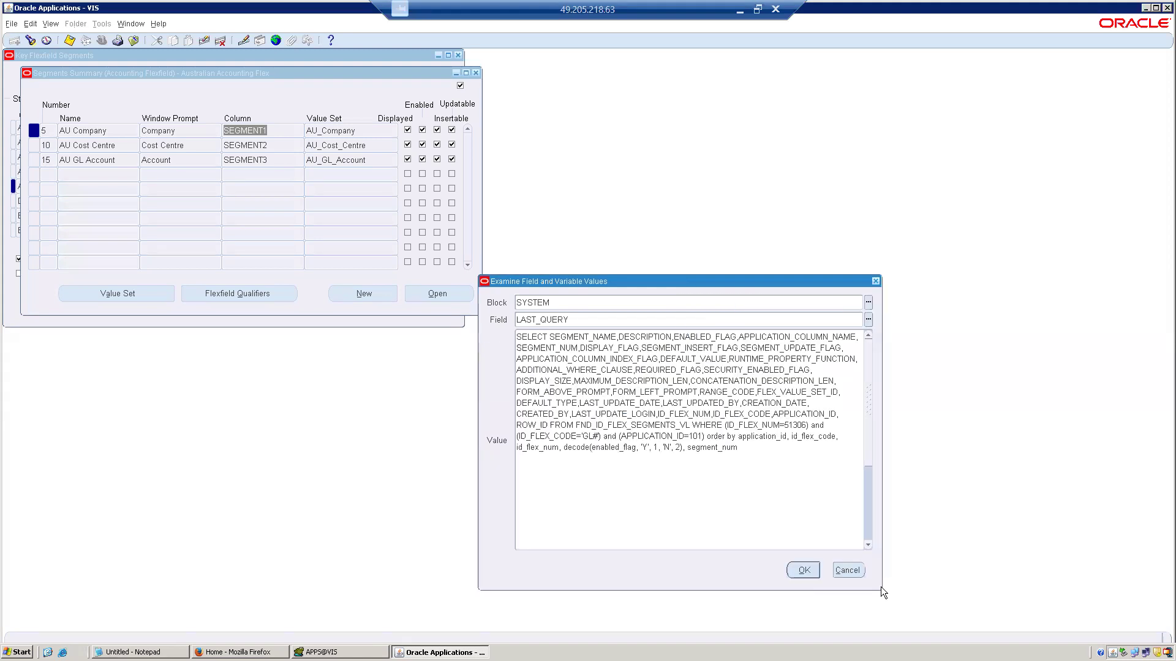
click(759, 446)
double_click(685, 425)
drag(796, 456, 500, 318)
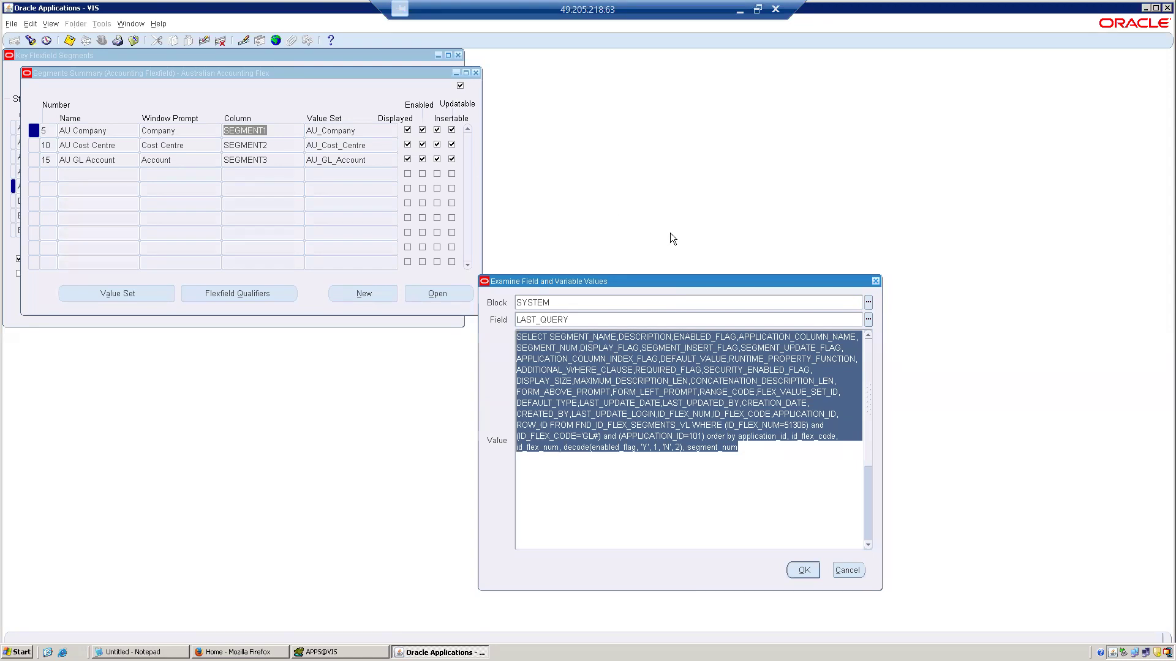
click(875, 282)
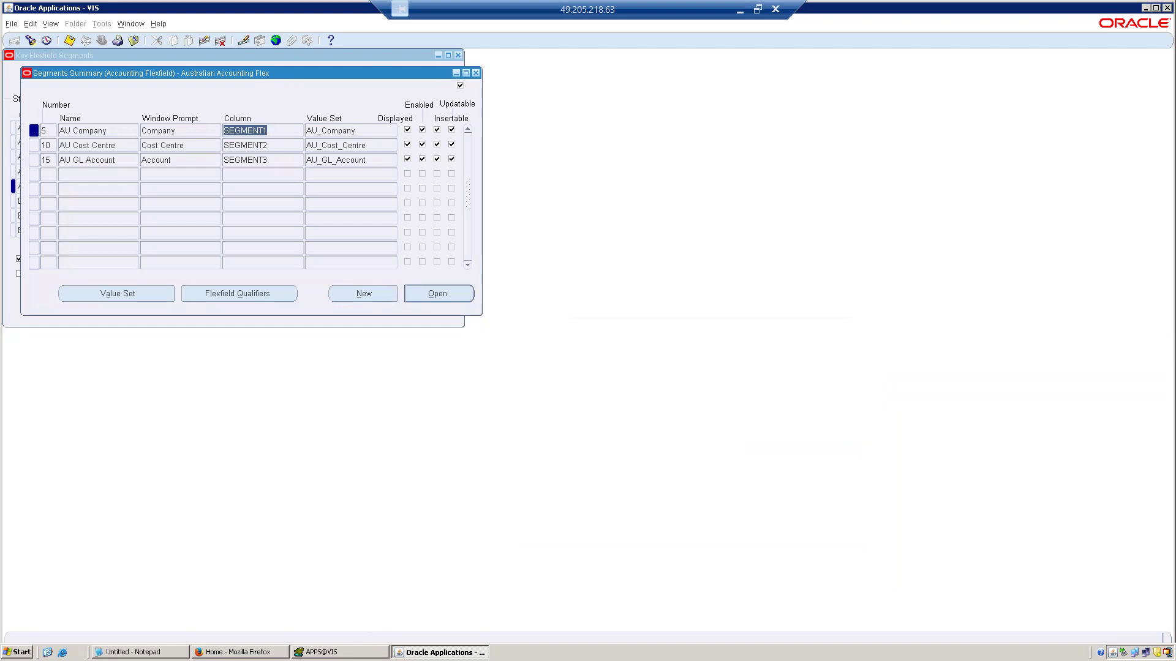
Switch to Toad and look through the segment, attribute and segment attribute columns of the GL_CODE_COMBINATIONS results.
click(341, 652)
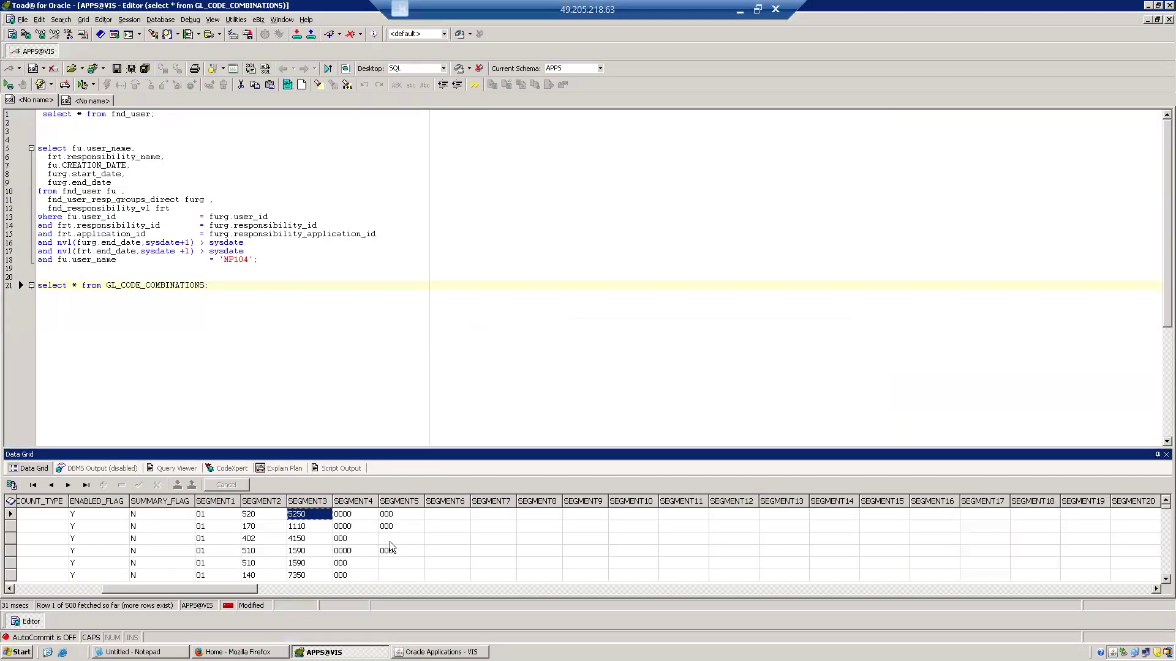
click(389, 542)
key(Right)
key(Right)
key(Right)
key(Right)
key(Right)
key(Right)
key(Right)
key(Right)
key(Right)
key(Right)
key(Right)
key(Right)
key(Right)
key(Right)
key(Right)
key(Right)
key(Right)
key(Right)
key(Right)
key(Right)
key(Right)
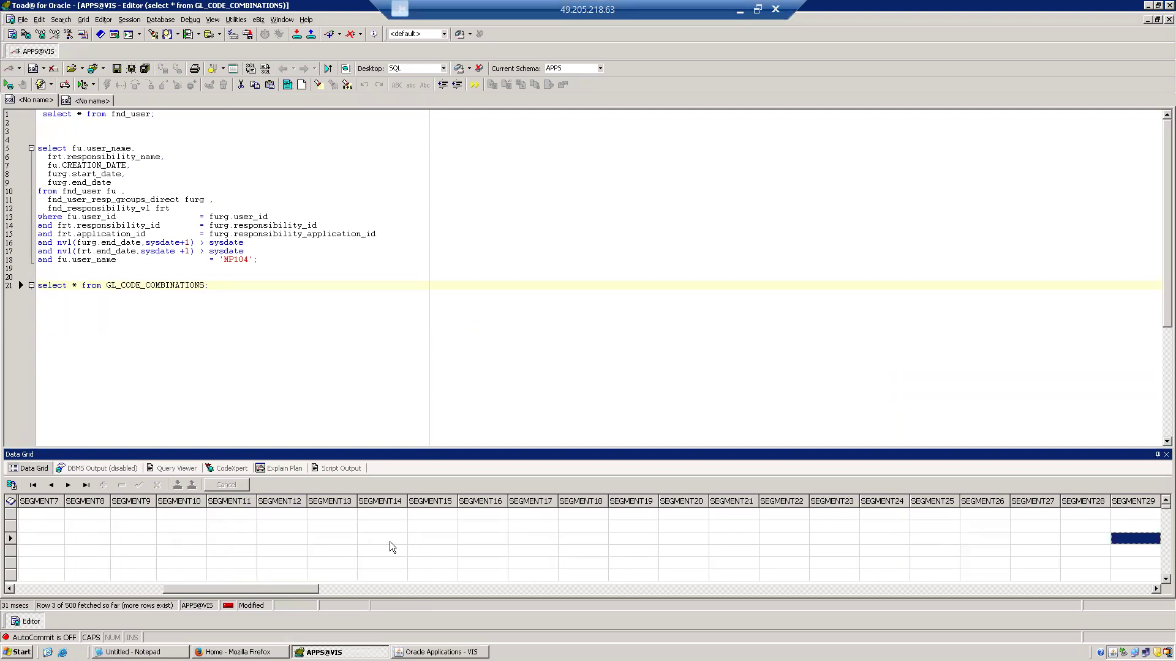
key(Right)
key(Right)
key(Right)
key(Right)
key(Right)
key(Right)
key(Right)
key(Right)
key(Right)
key(Right)
key(Right)
key(Right)
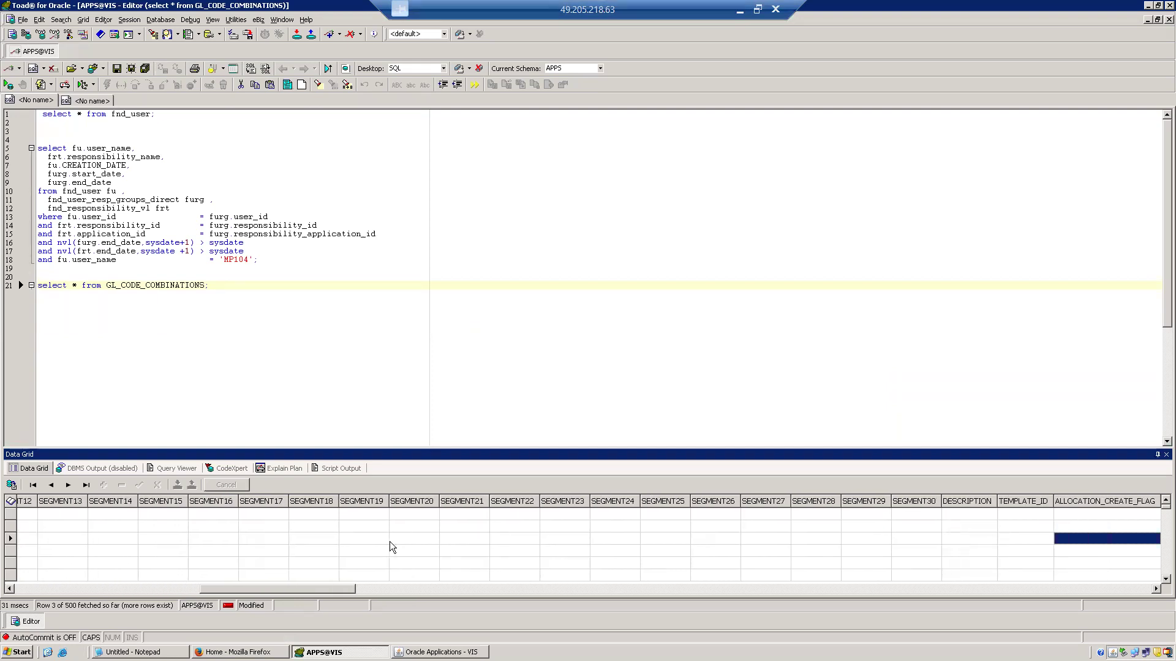
key(Right)
key(Right)
key(Right)
key(Right)
key(Right)
key(Right)
key(Right)
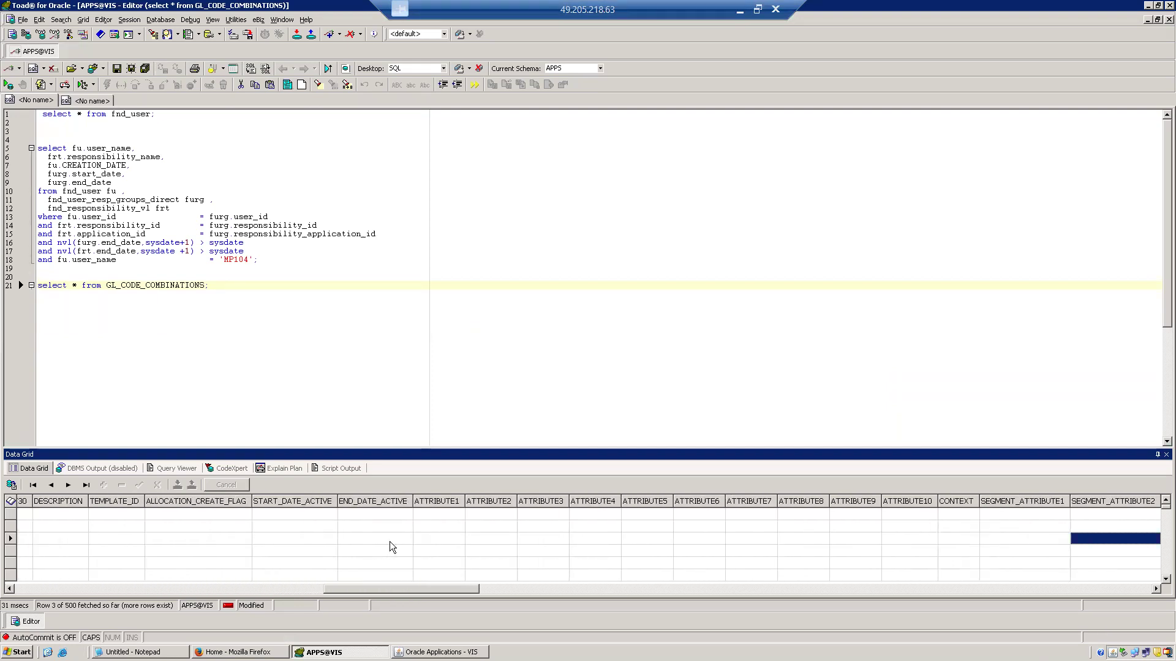
key(Left)
key(Left)
key(Left)
key(Left)
key(Left)
key(Left)
key(Left)
key(Left)
key(Left)
key(Left)
key(Left)
key(Left)
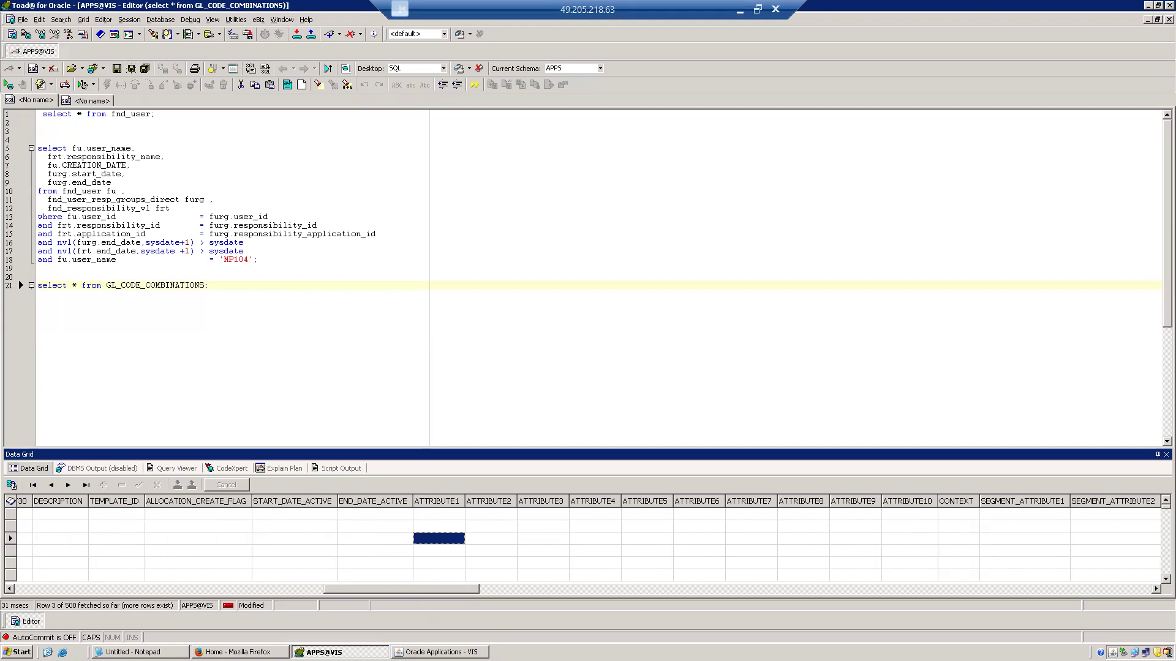
Return to Oracle Applications, close the segment forms, and reopen Key Flexfield Segments in query mode.
click(441, 652)
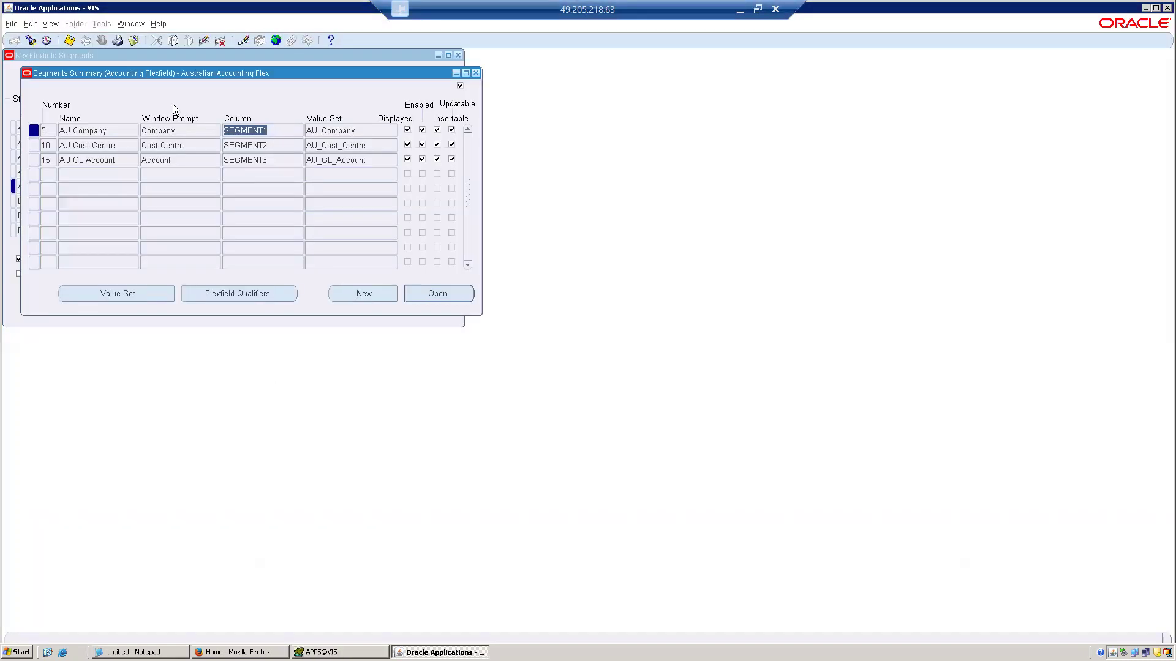
click(134, 41)
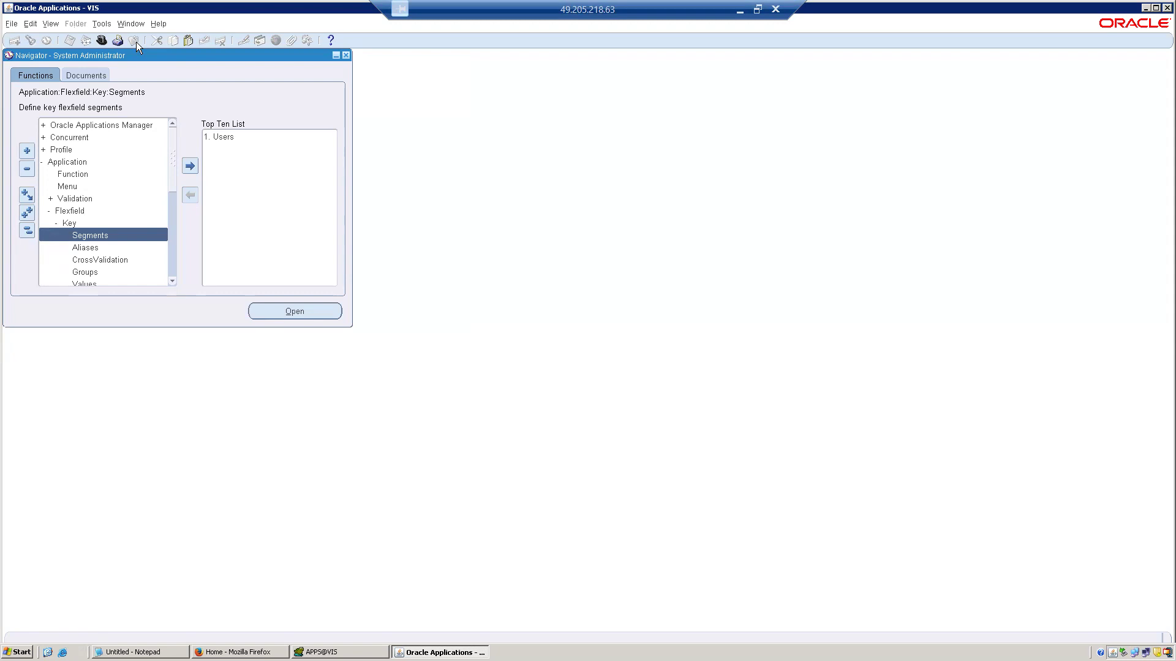
double_click(104, 235)
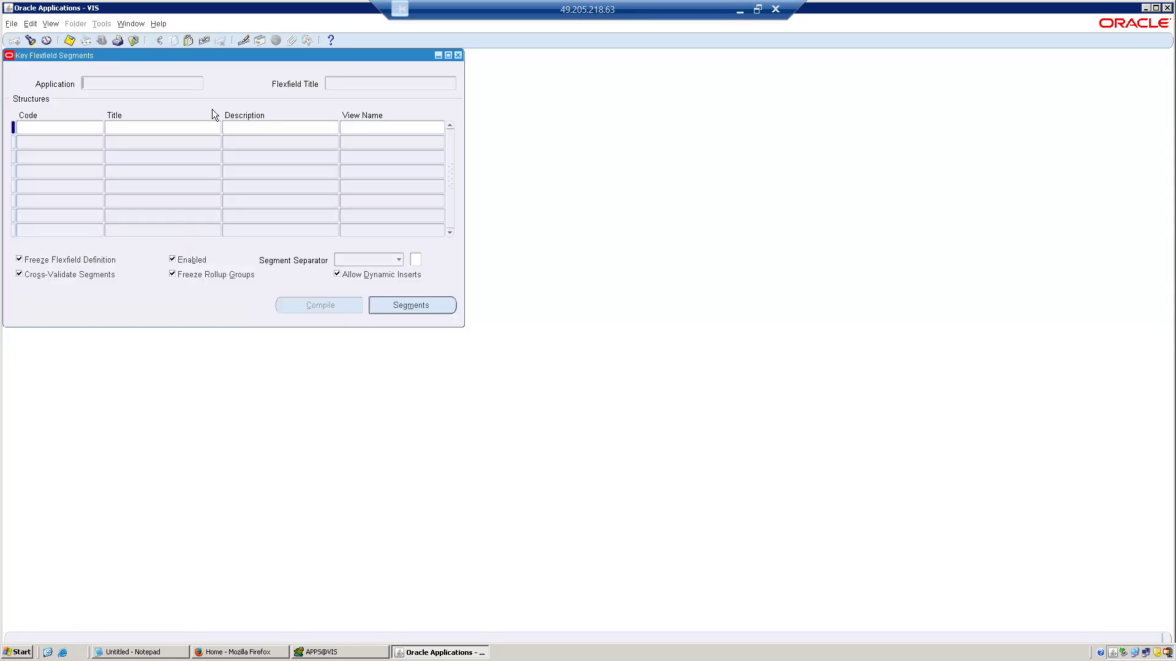
key(F11)
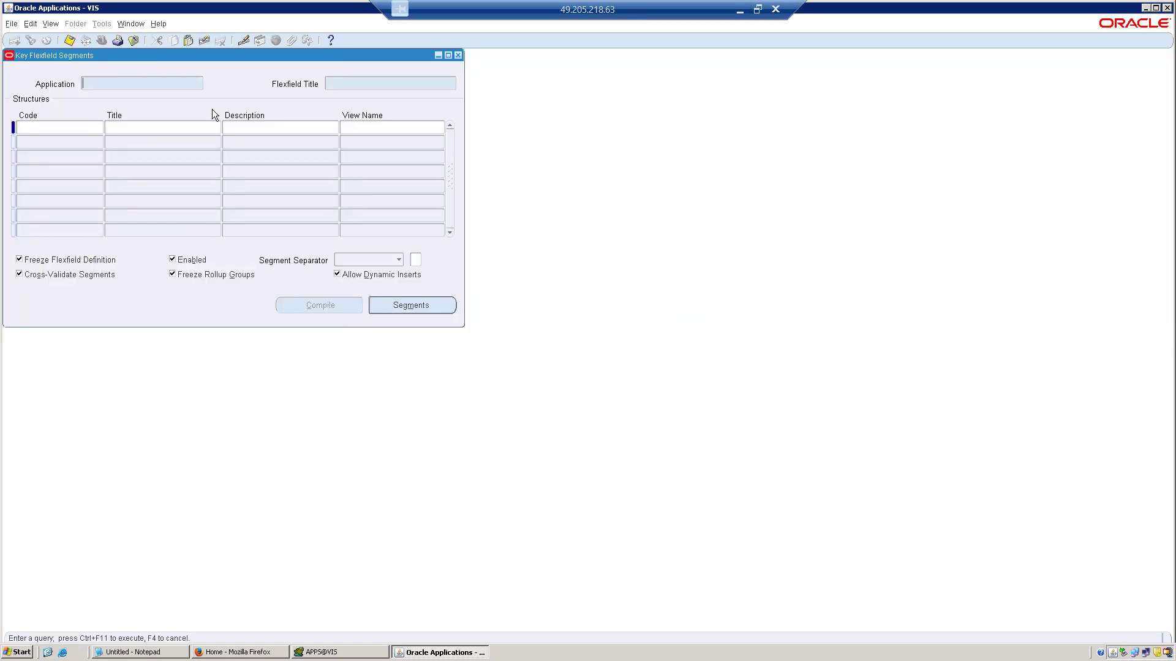
Try to query the key flexfields with the flexfield title aCCOUNT%fLEX%.
text(aCCOUNT%fLEX%)
key(ctrl+F11)
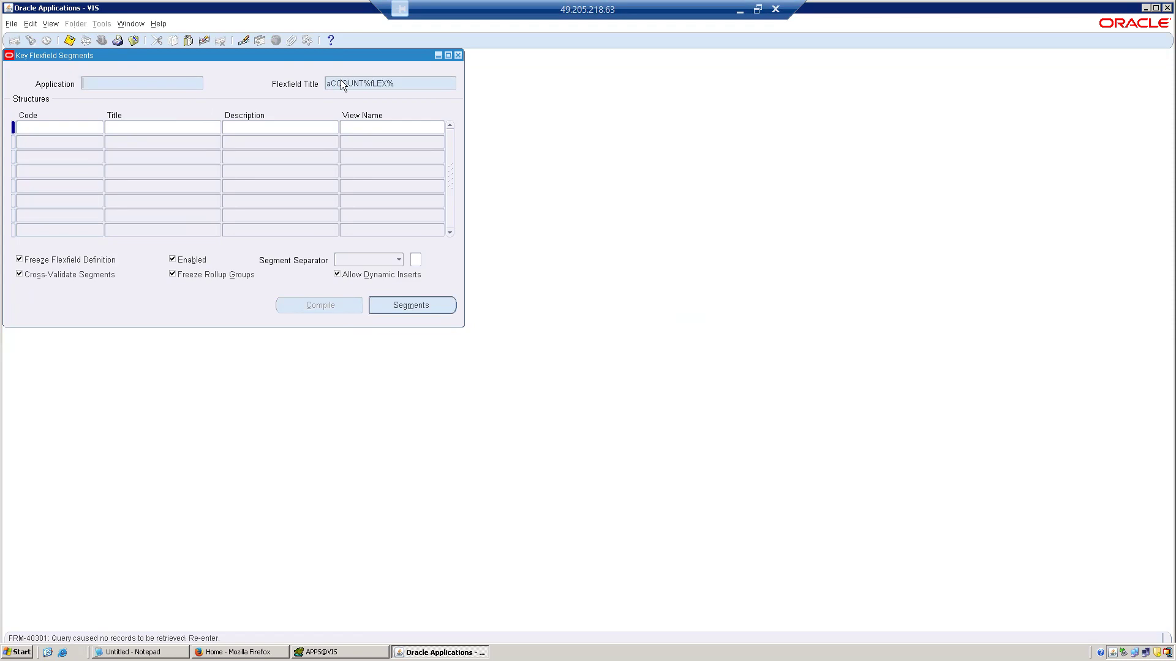
Query the key flexfields with the flexfield title Account%Flex%.
click(395, 78)
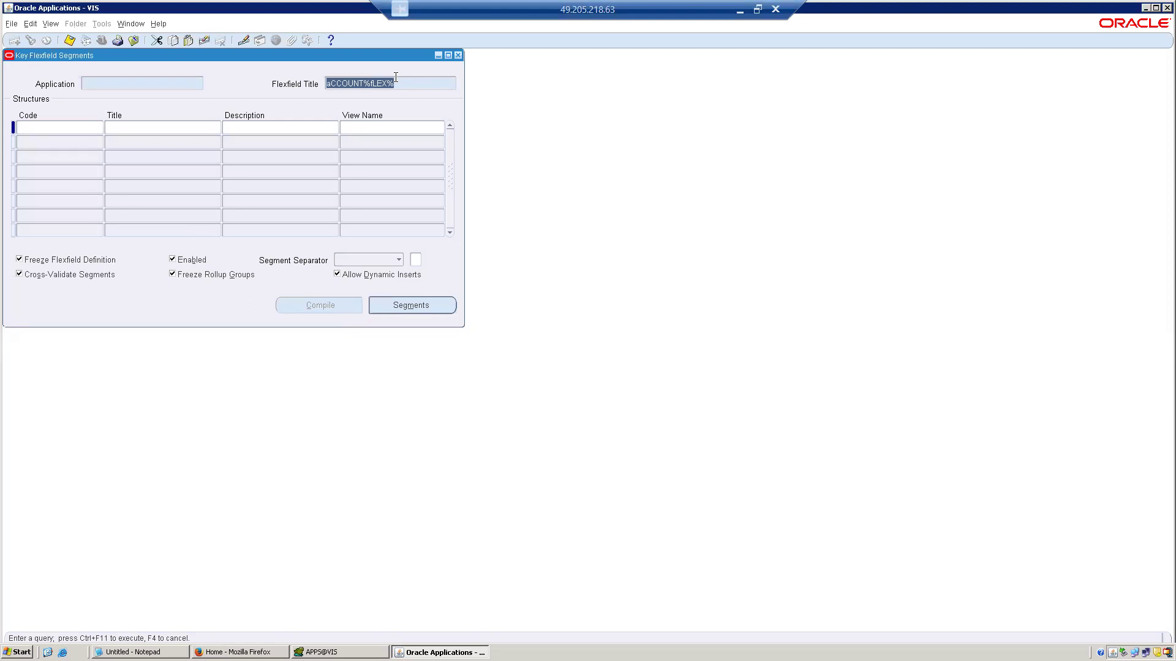
text(Accoun)
text(t%F)
text(lex%)
key(ctrl+F11)
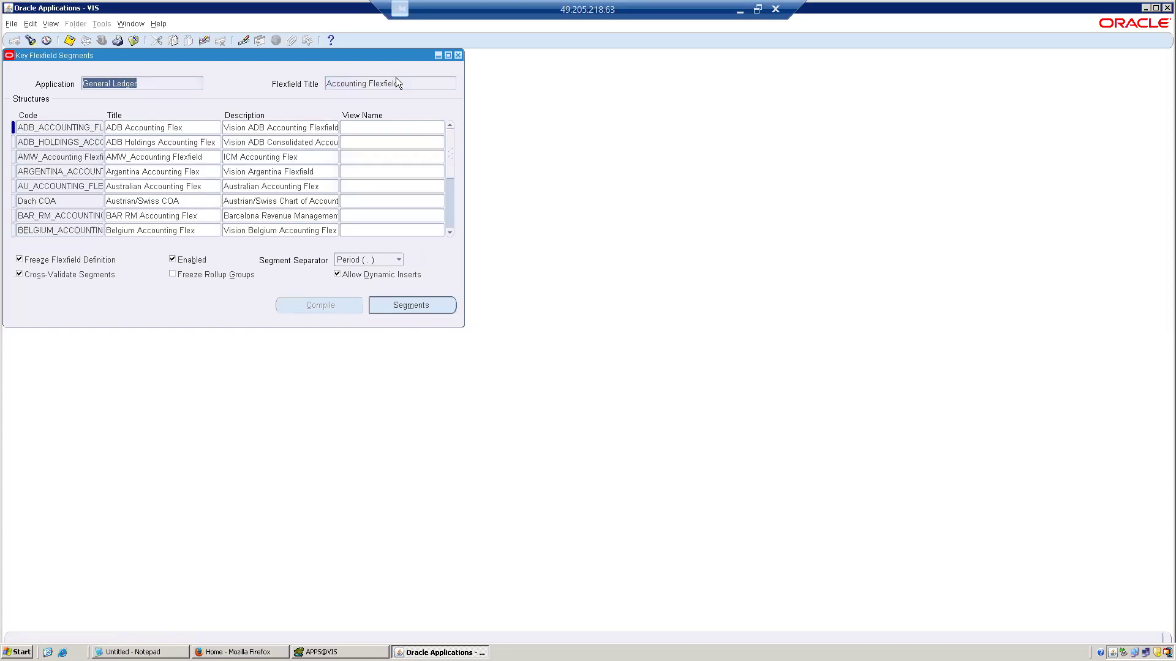
Open the segments summary of Australian Accounting Flex, review its company and GL account segments, then close it.
click(195, 139)
click(197, 187)
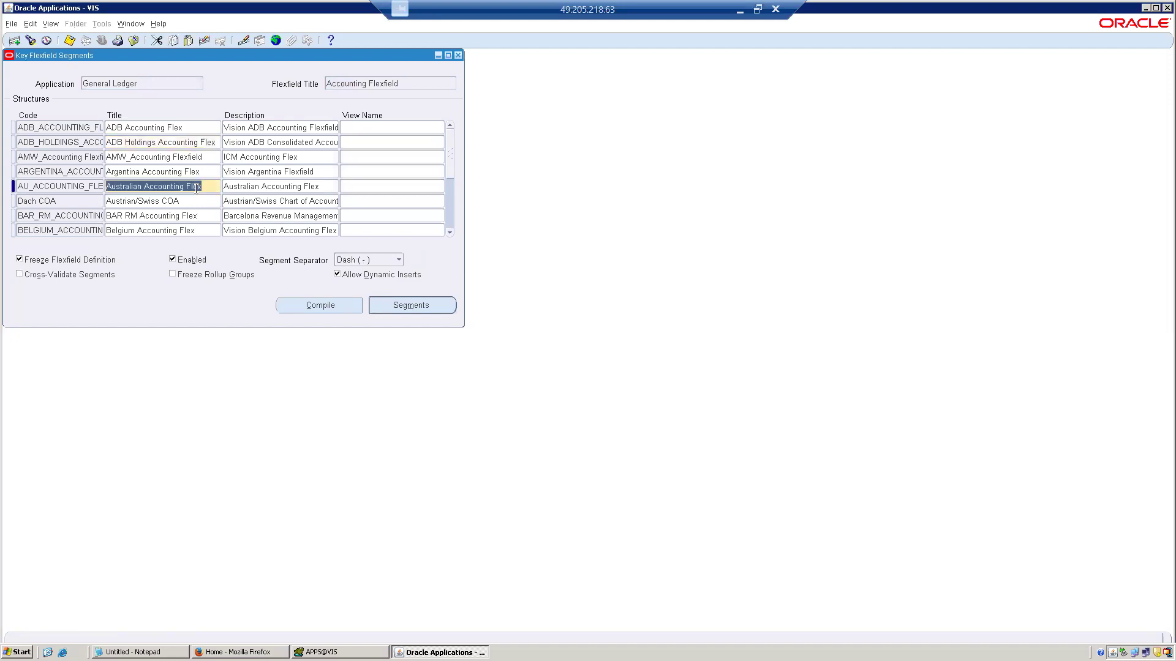
click(380, 305)
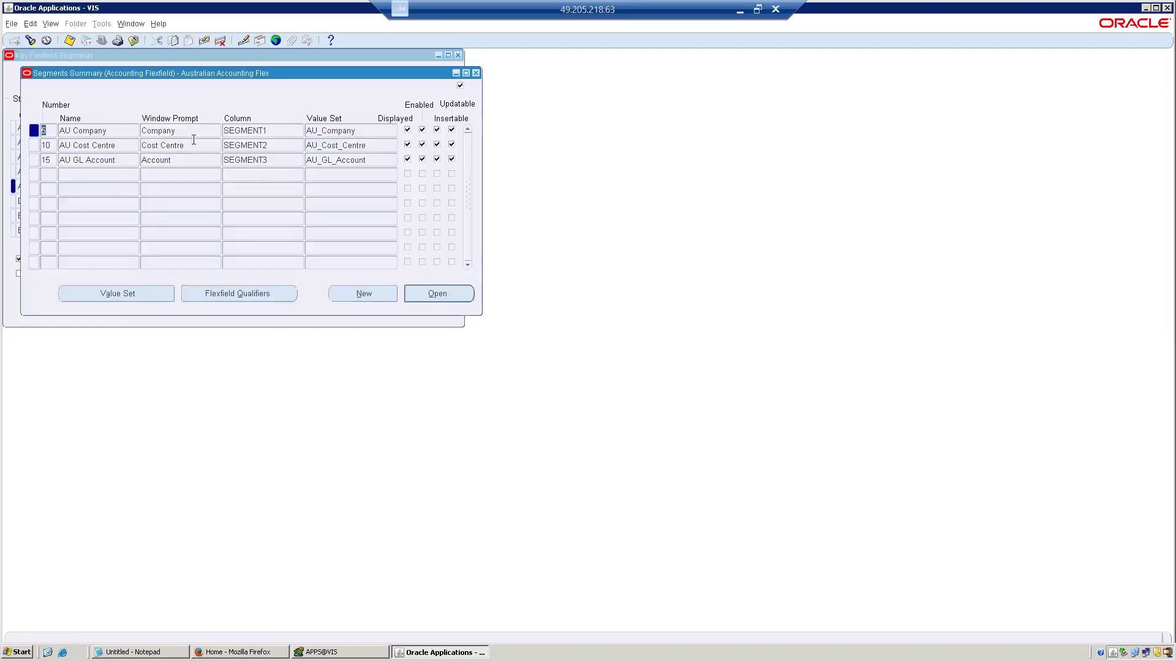
click(195, 132)
key(shift+Tab)
click(125, 164)
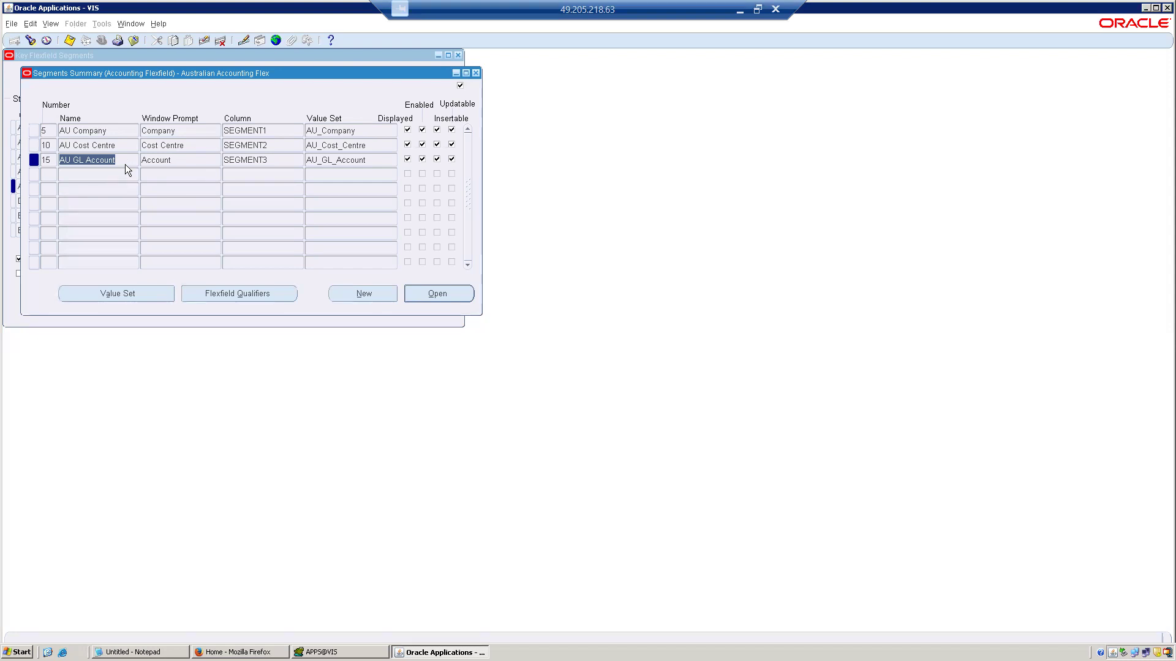
click(477, 74)
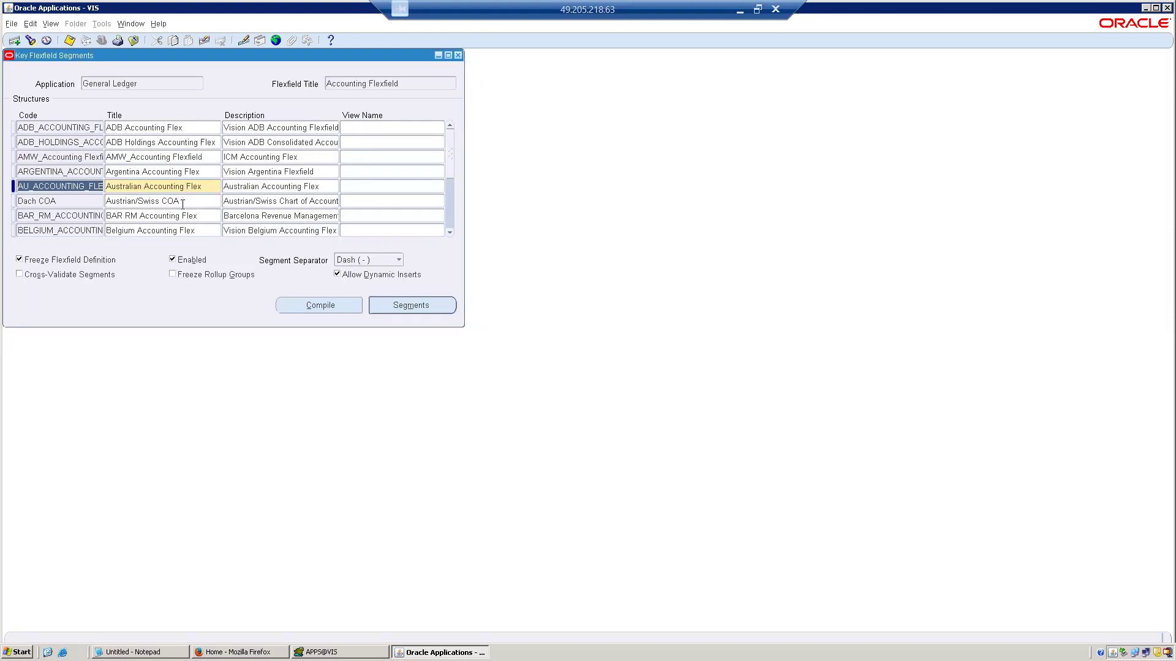
Compile the Belgium Accounting Flex structure and acknowledge the compilation notes.
click(190, 230)
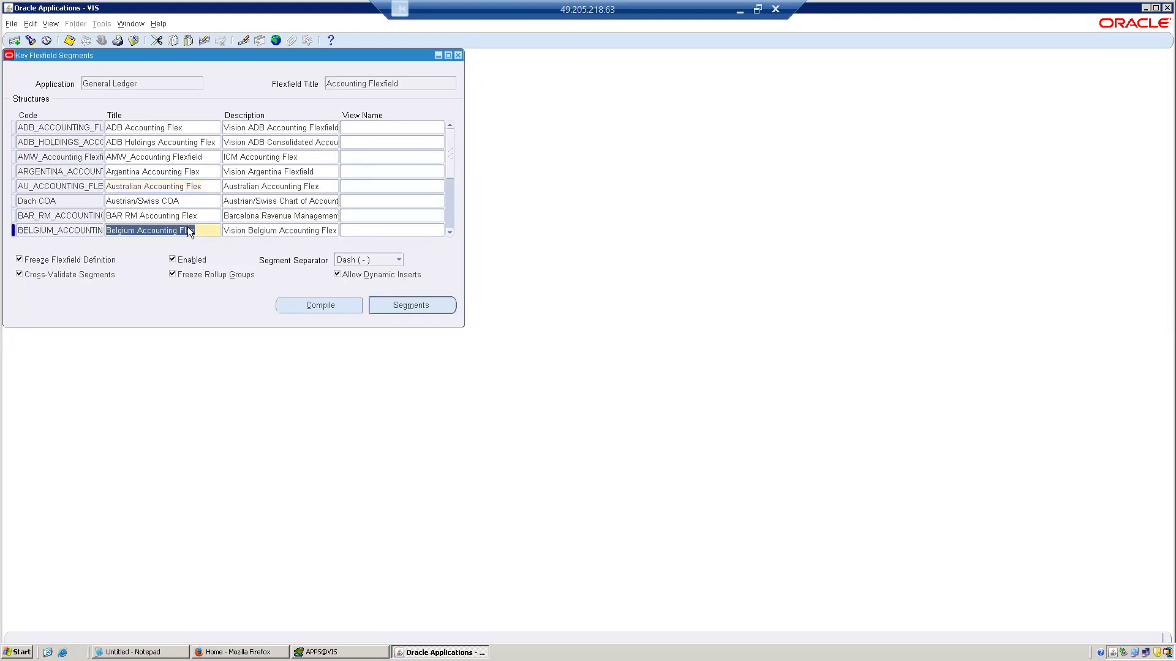
click(321, 306)
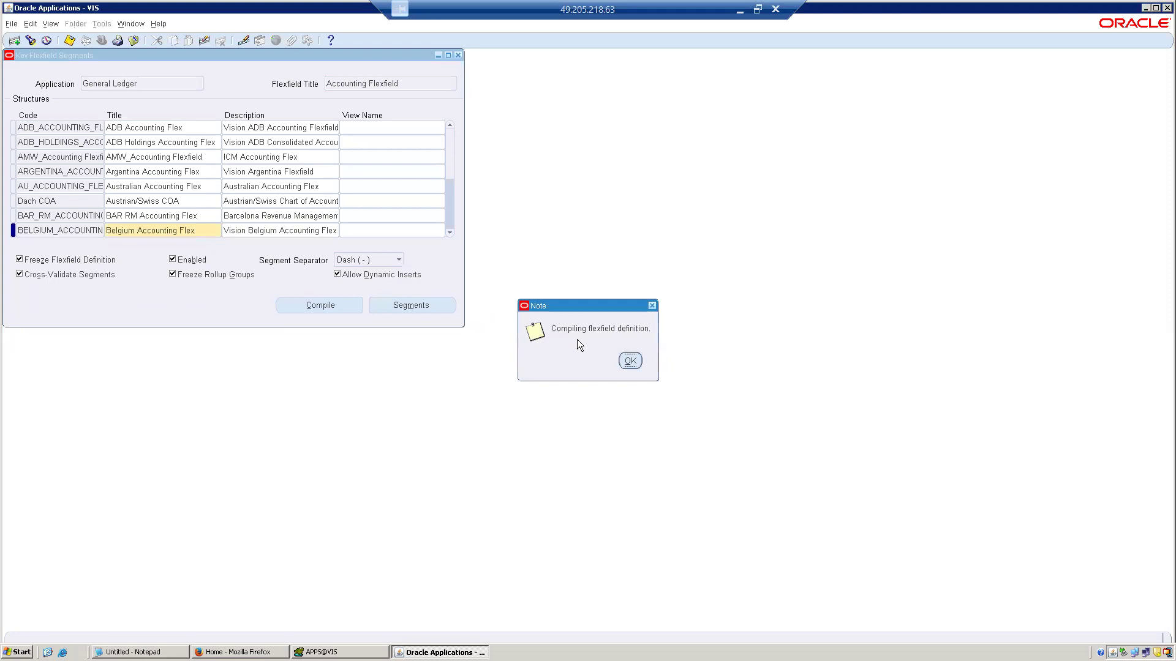
click(631, 362)
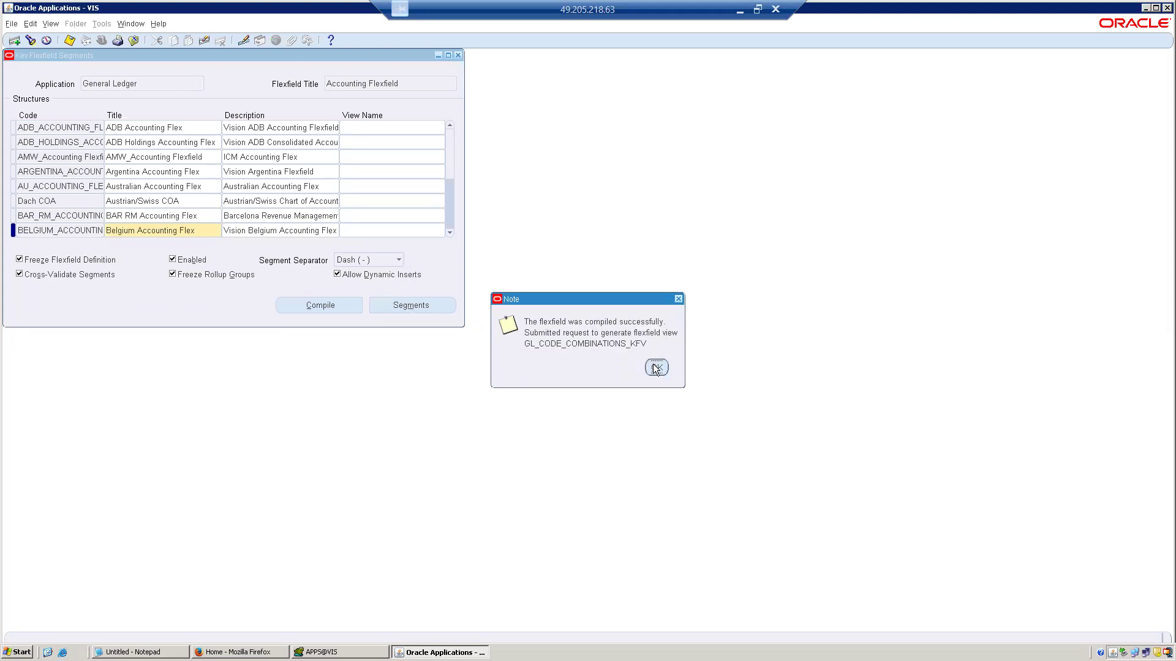
click(656, 367)
Open the segments summary of Belgium Accounting Flex, review its segments including Product and Other, then close it.
click(413, 306)
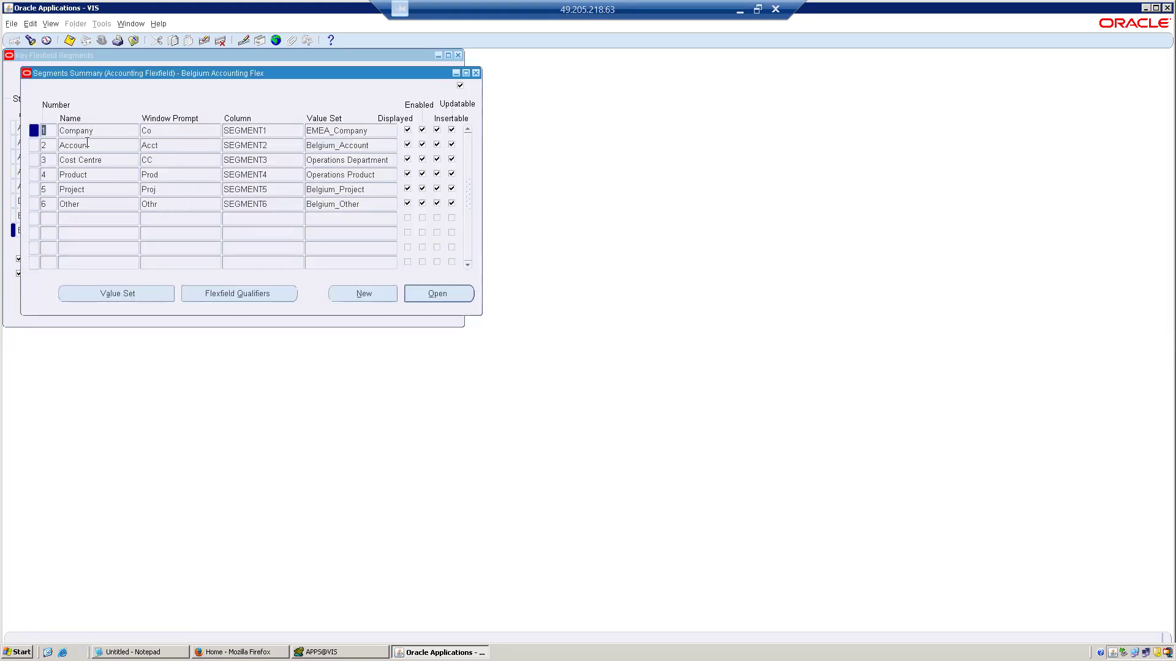
click(88, 175)
click(88, 203)
click(86, 223)
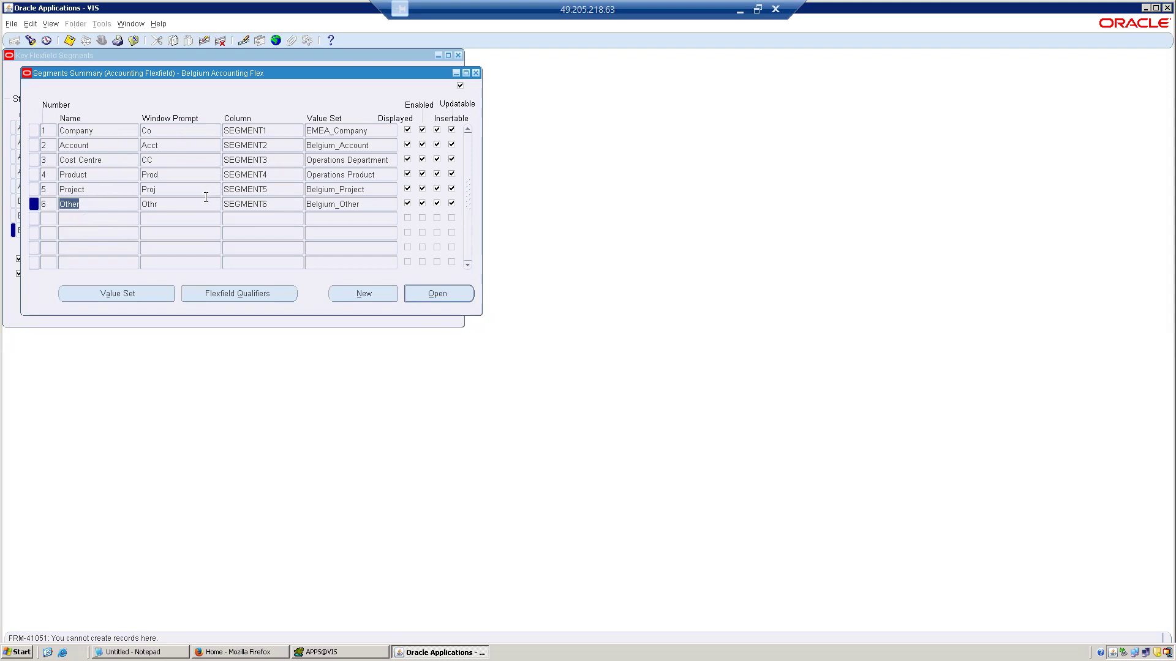
click(476, 74)
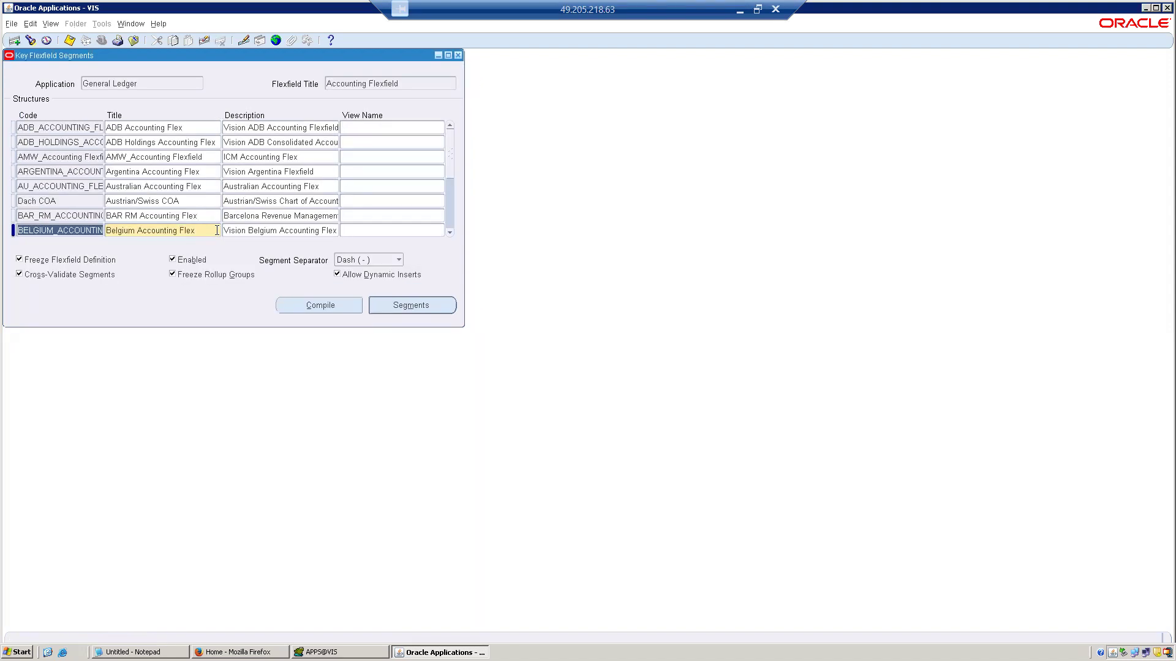
Unfreeze the Belgium Accounting Flex definition, accept the caution, and open its segments summary for editing.
click(69, 263)
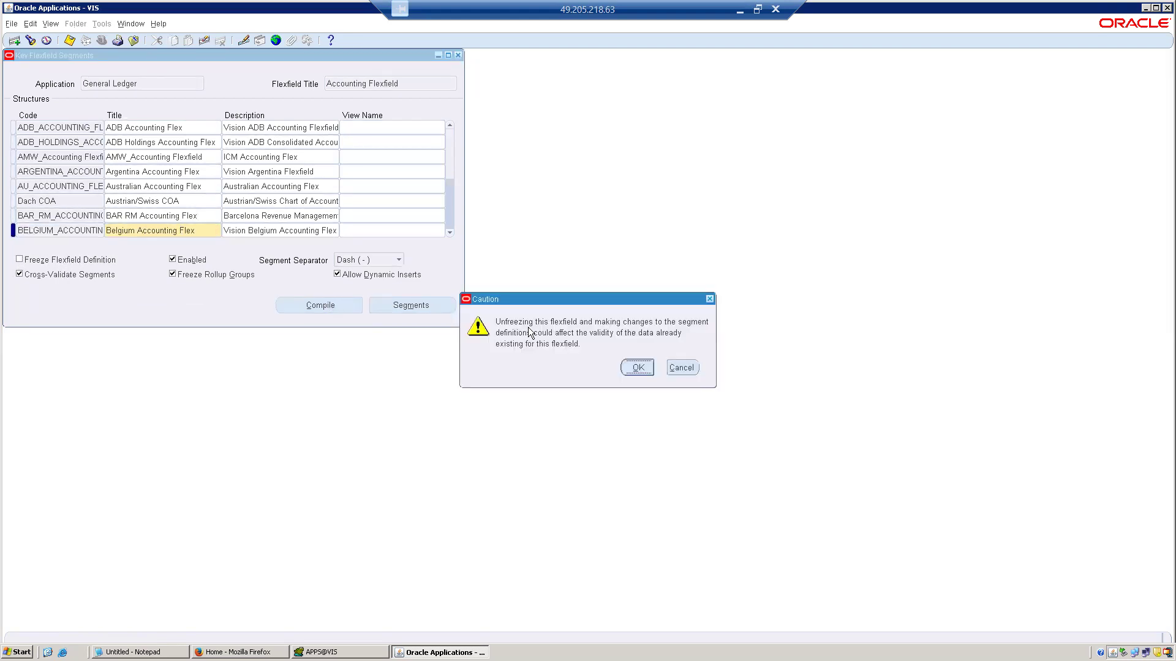
click(637, 366)
click(389, 301)
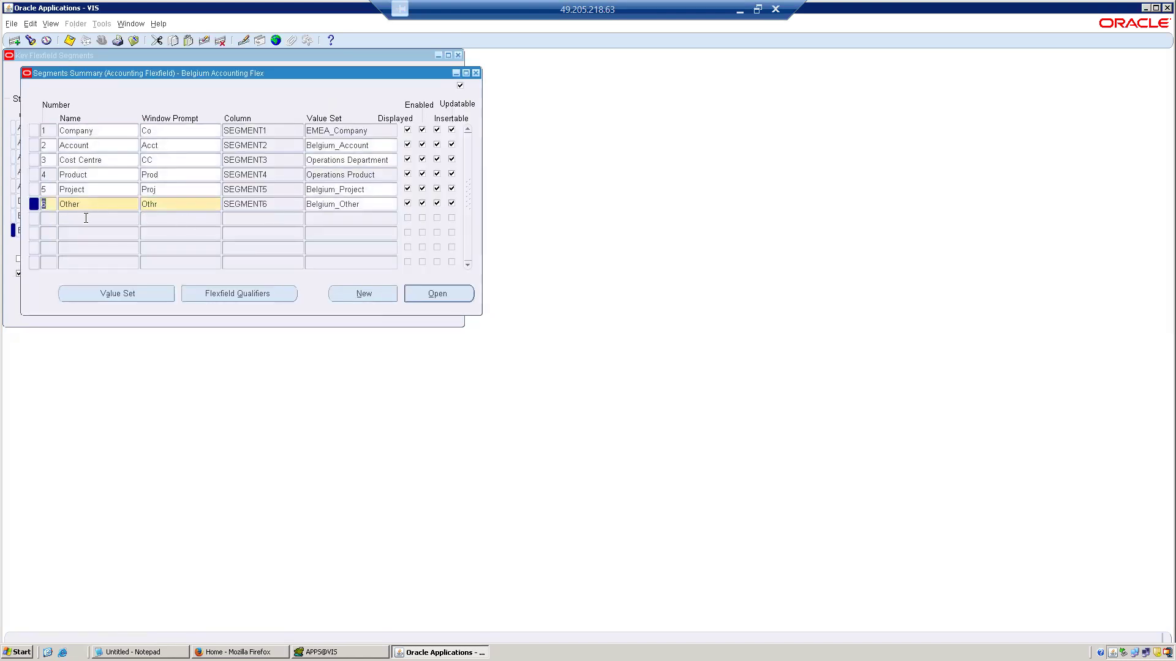
Add a seventh segment named GST with the window prompt GST and the column SEGMENT7.
key(Down)
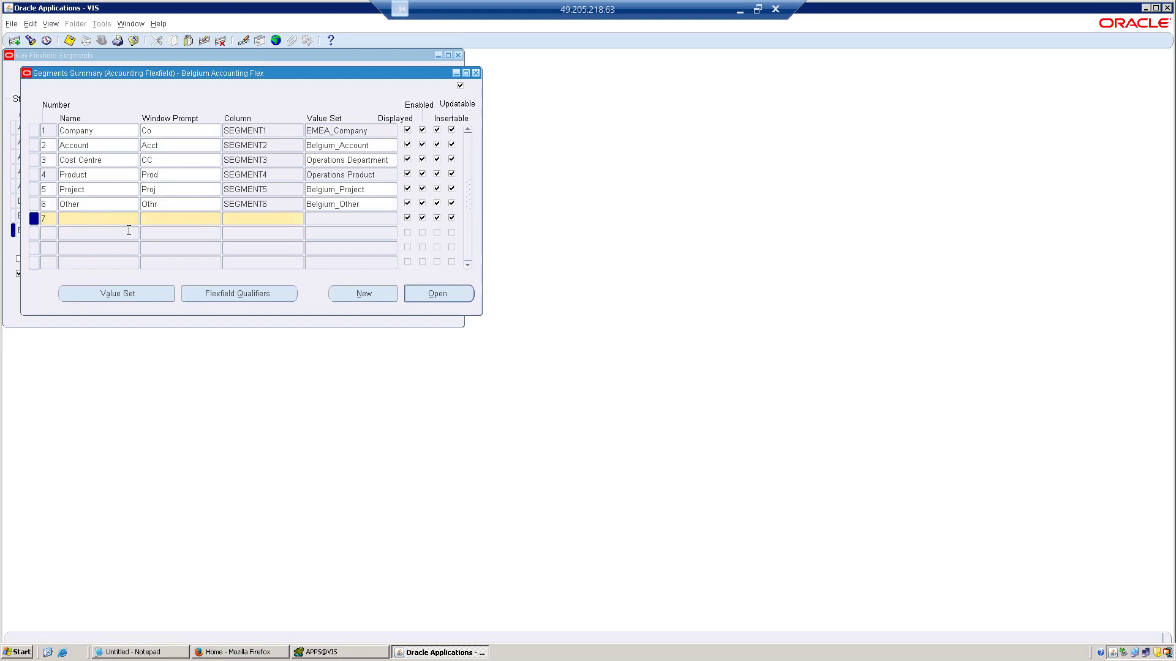
text(GST)
key(Tab)
key(Tab)
text(Sg)
key(BackSpace)
text(EGMENT7)
key(Tab)
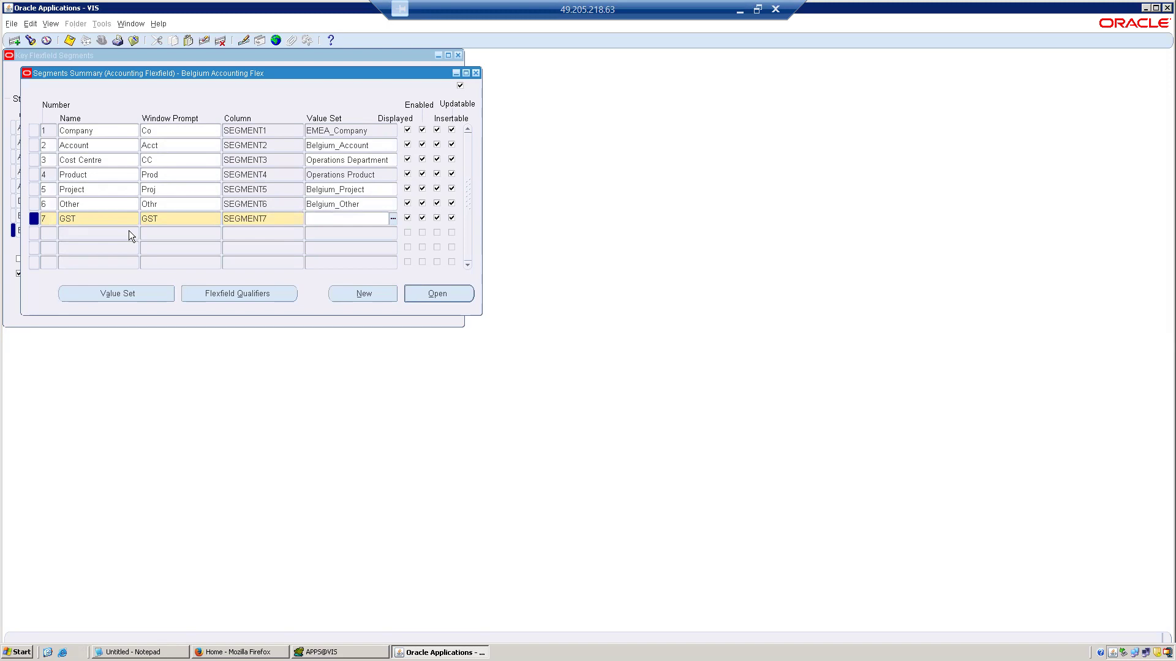
Leave the GST segment's value set empty, save the record, and close the segments summary.
text(bE)
key(BackSpace)
click(333, 203)
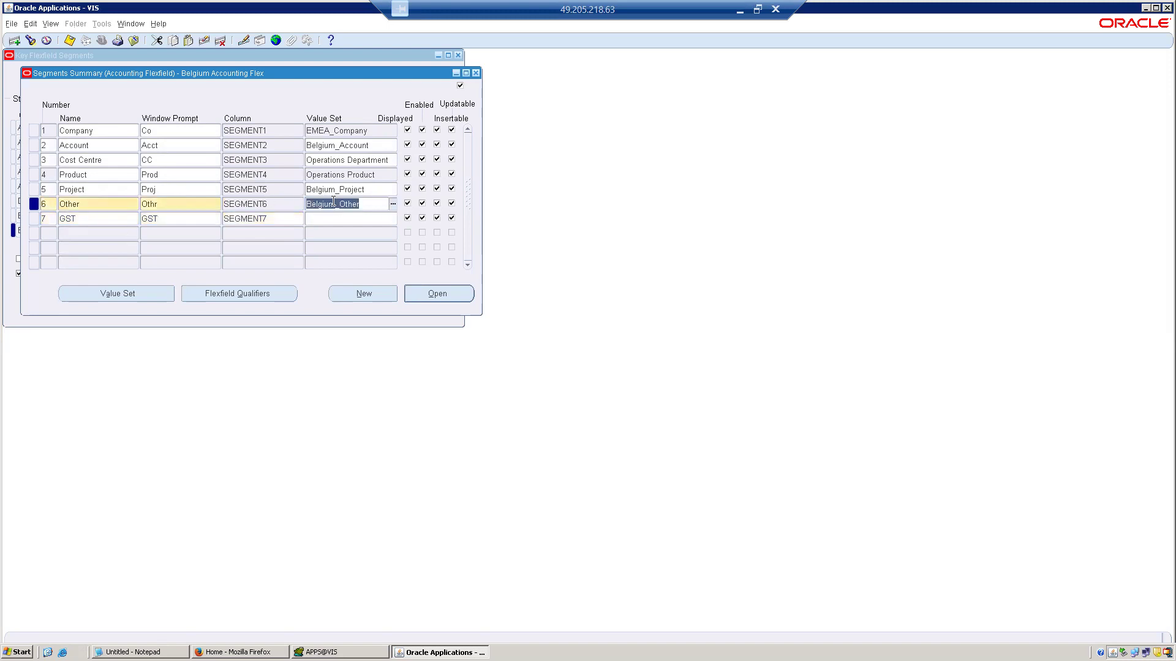
click(277, 220)
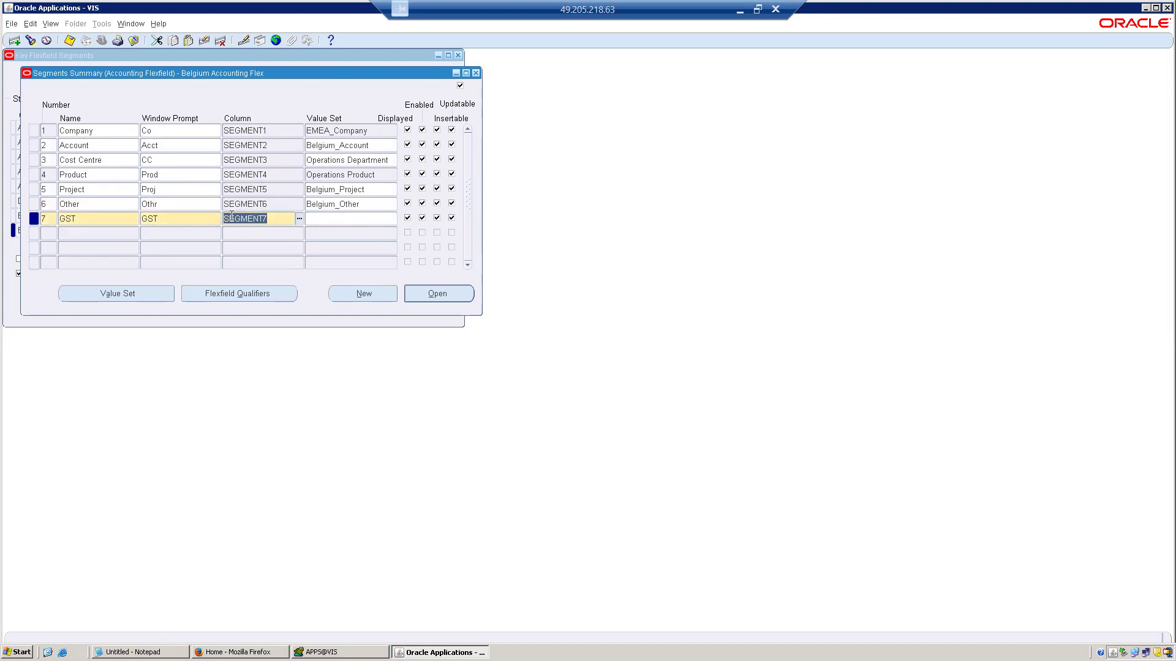
click(123, 223)
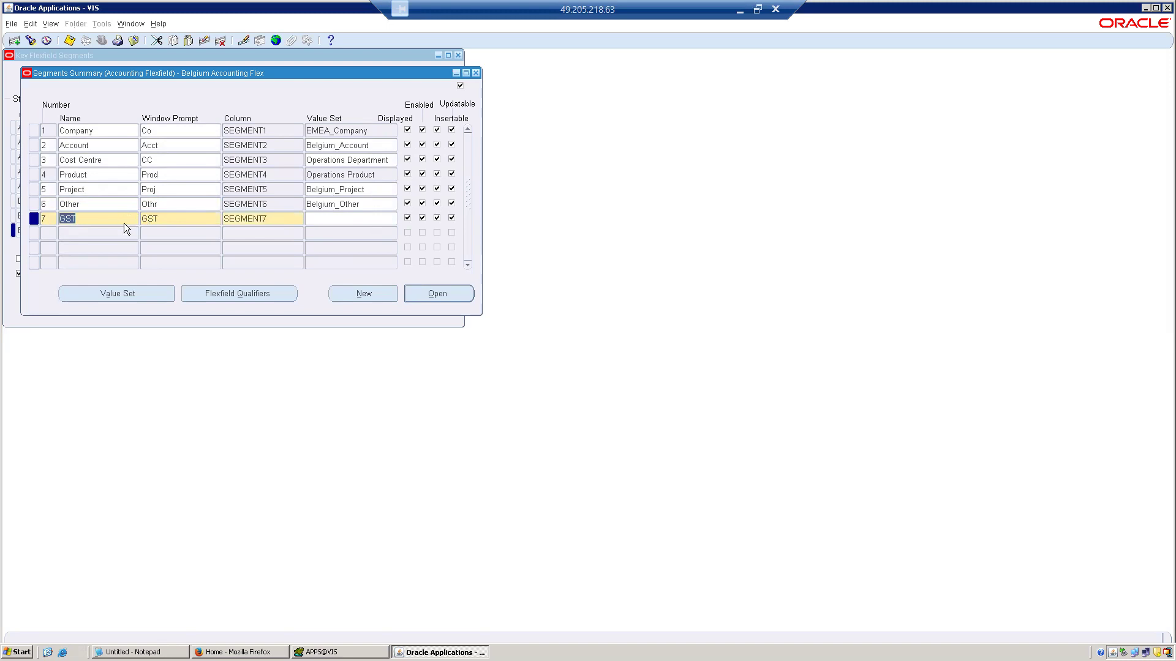
click(72, 44)
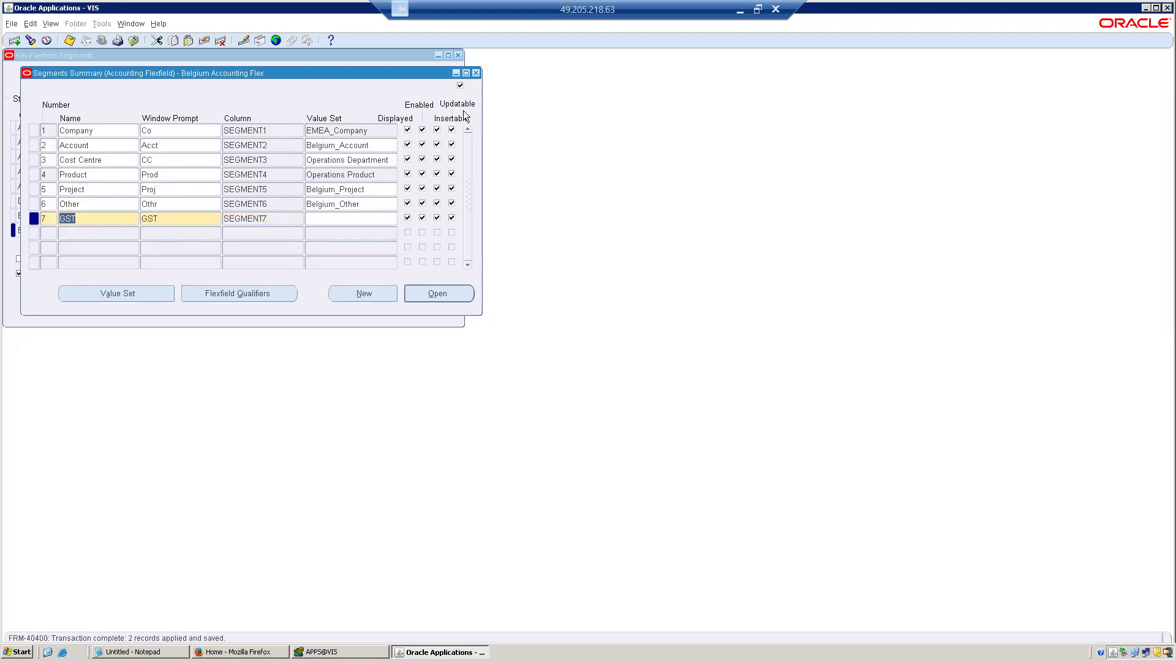
click(476, 73)
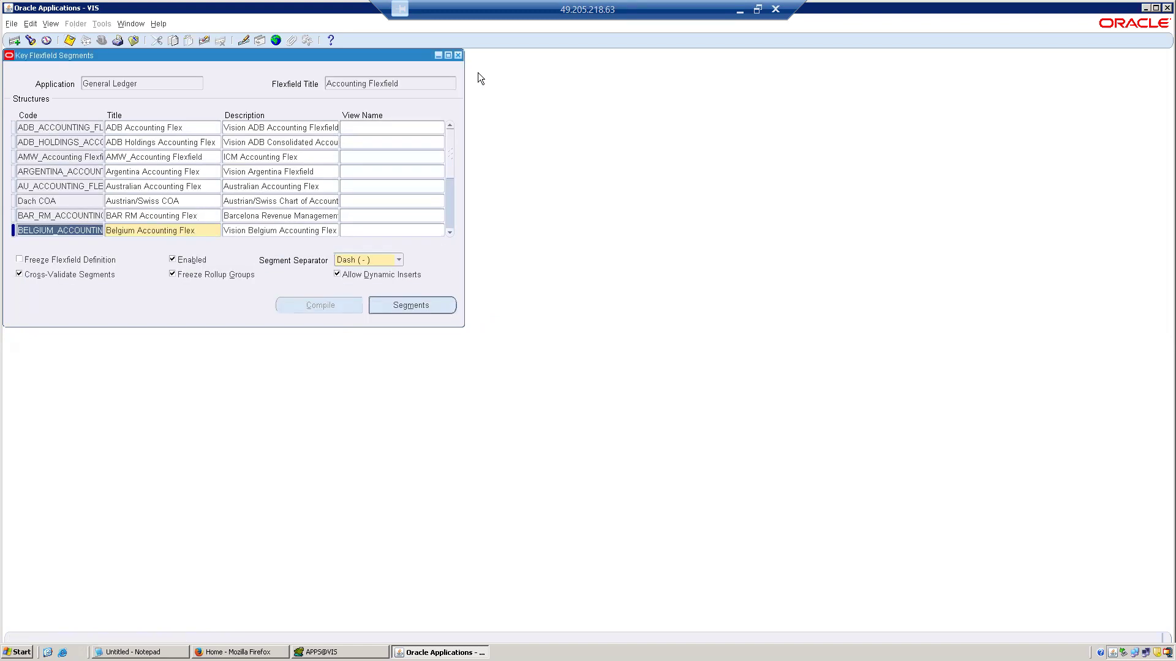
Freeze the Belgium Accounting Flex definition again and compile it, accepting the caution and the notes.
click(113, 259)
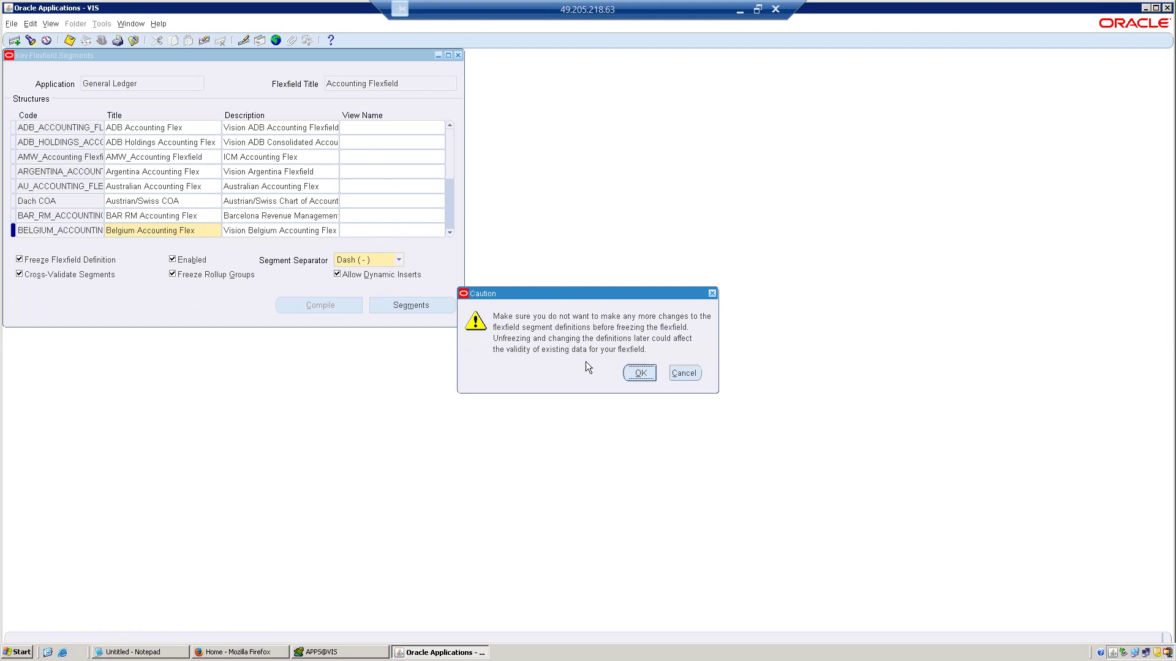
click(641, 375)
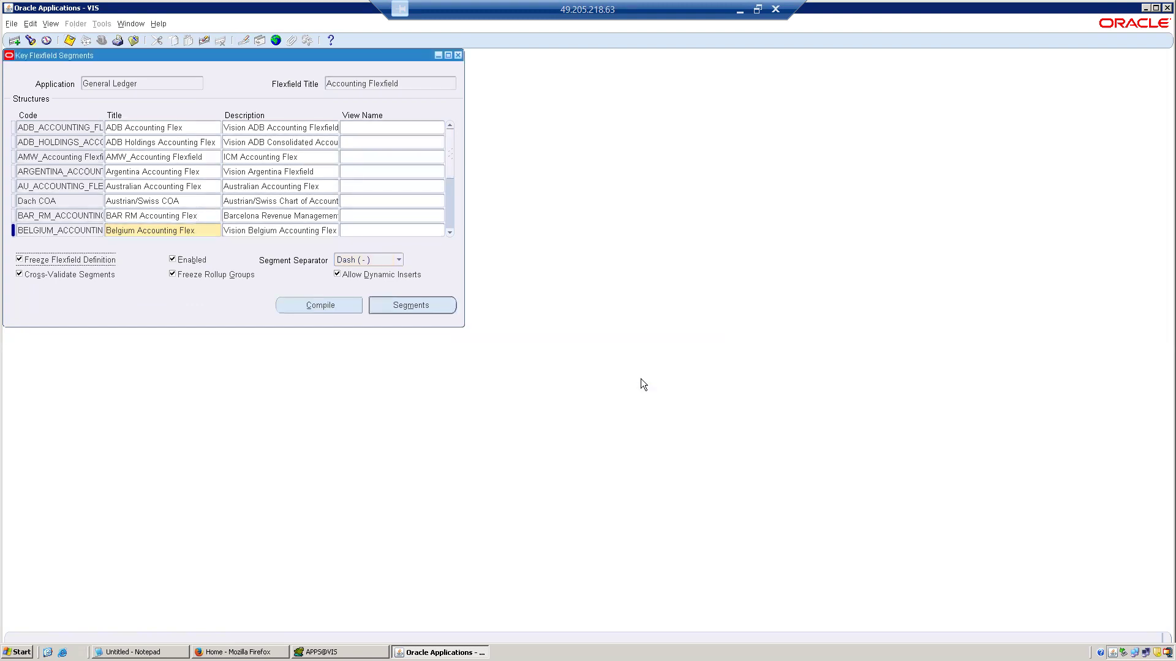
click(342, 305)
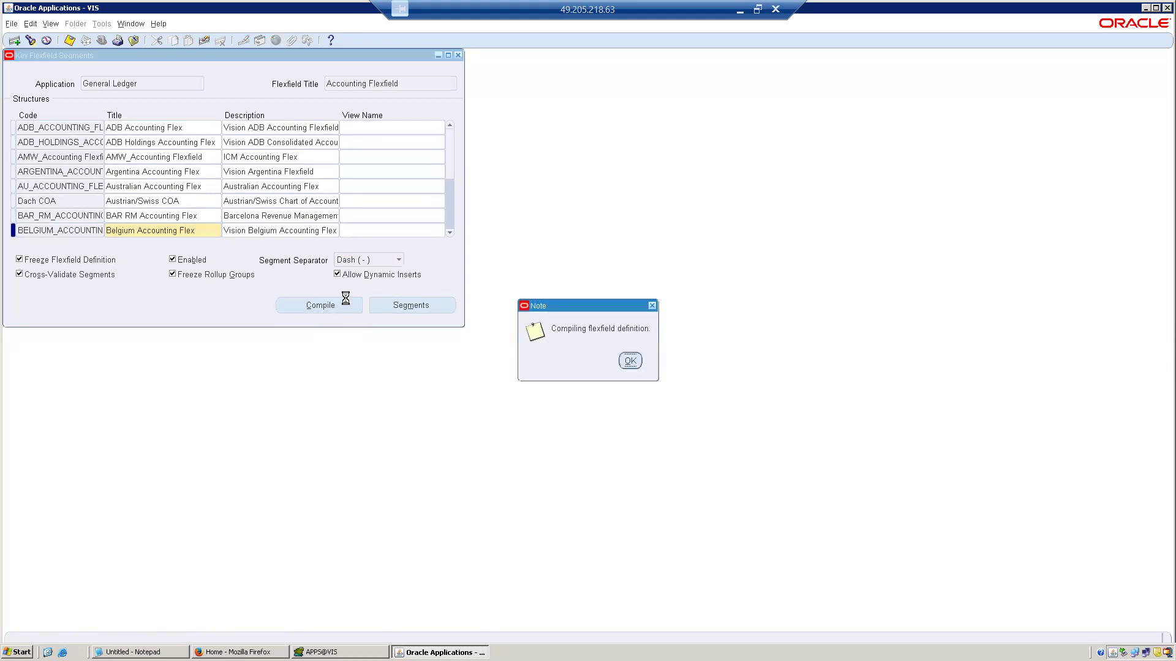
click(626, 368)
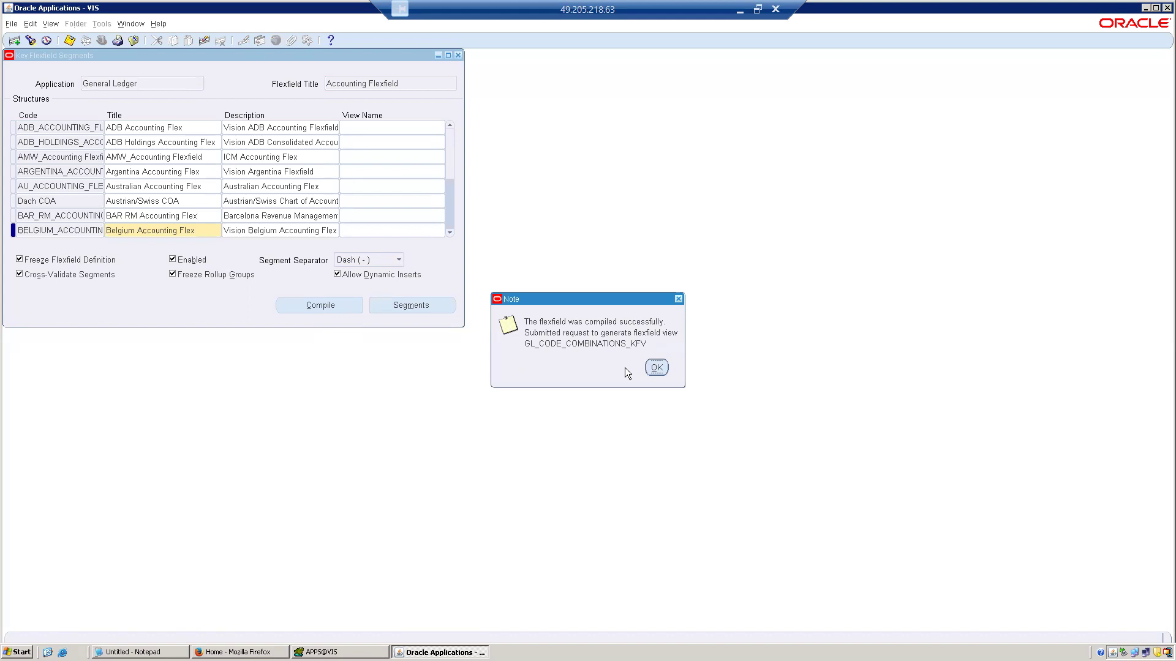
click(657, 367)
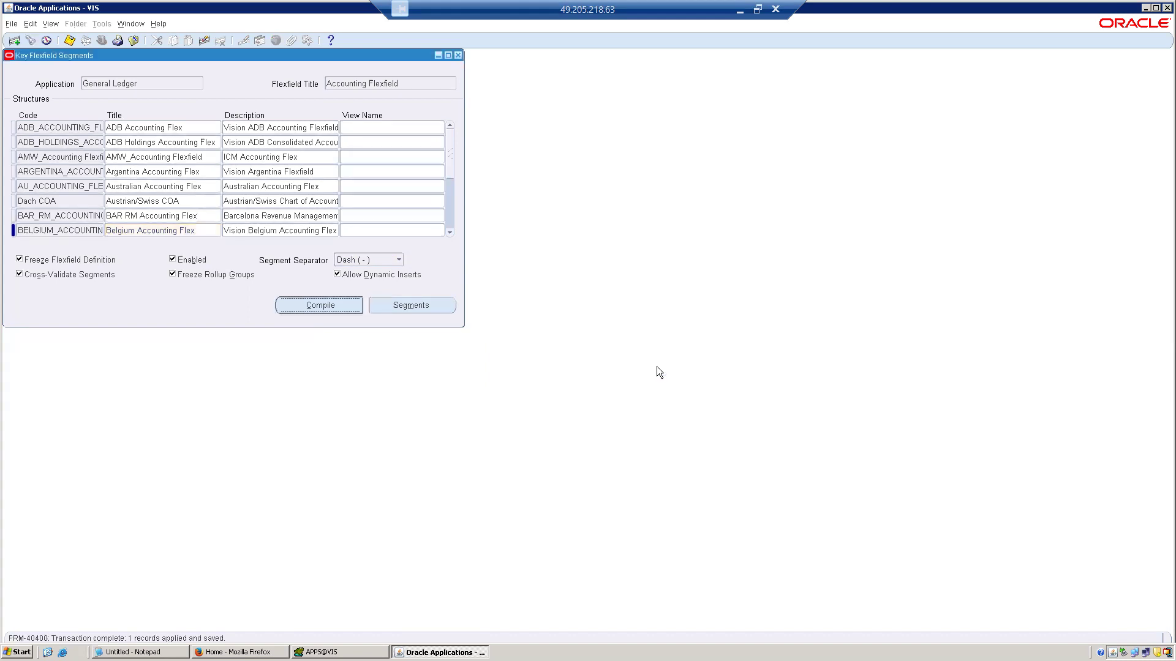
Find all own concurrent requests, refresh their status repeatedly, review the flexfield generation requests, and return to Key Flexfield Segments.
click(50, 23)
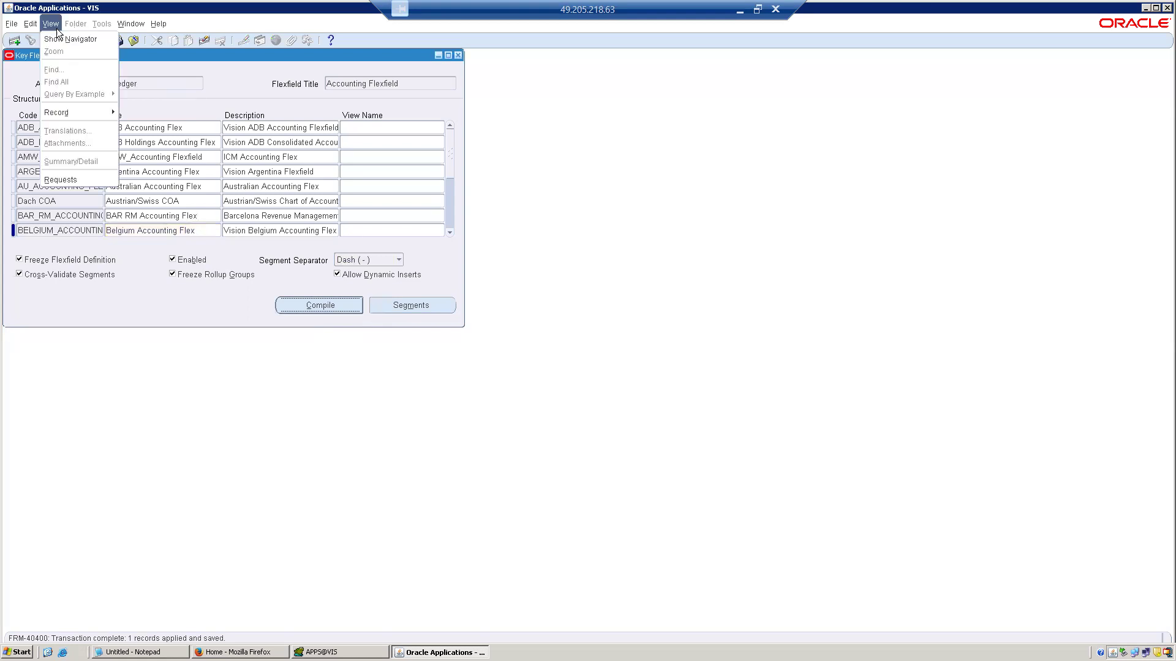
click(66, 176)
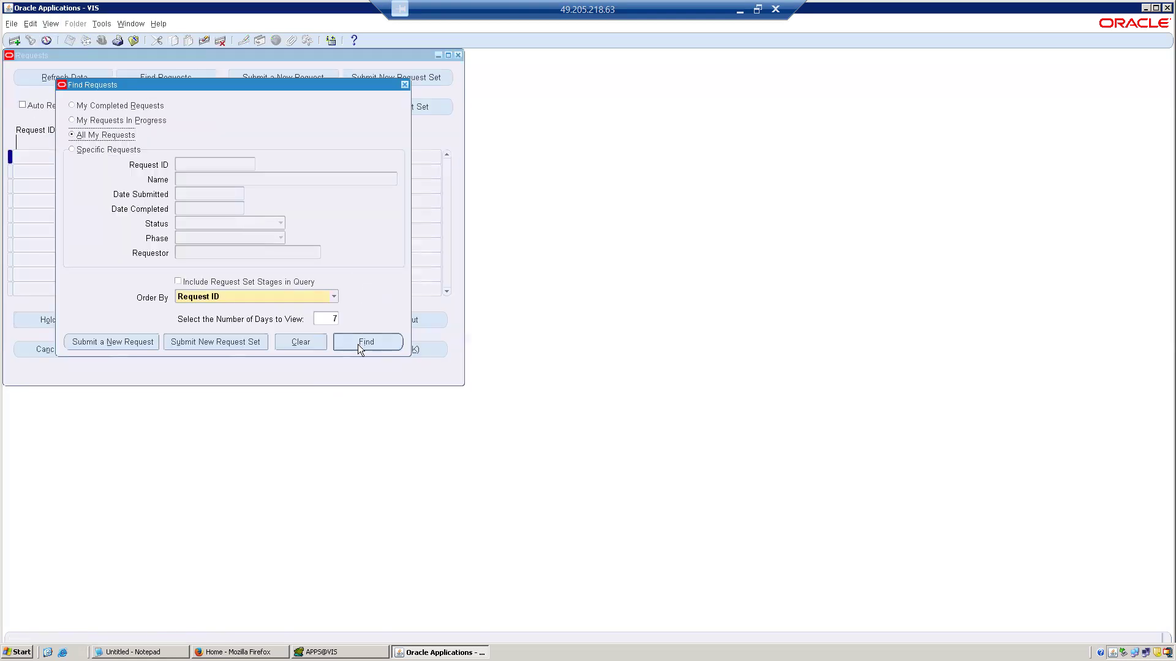
click(358, 348)
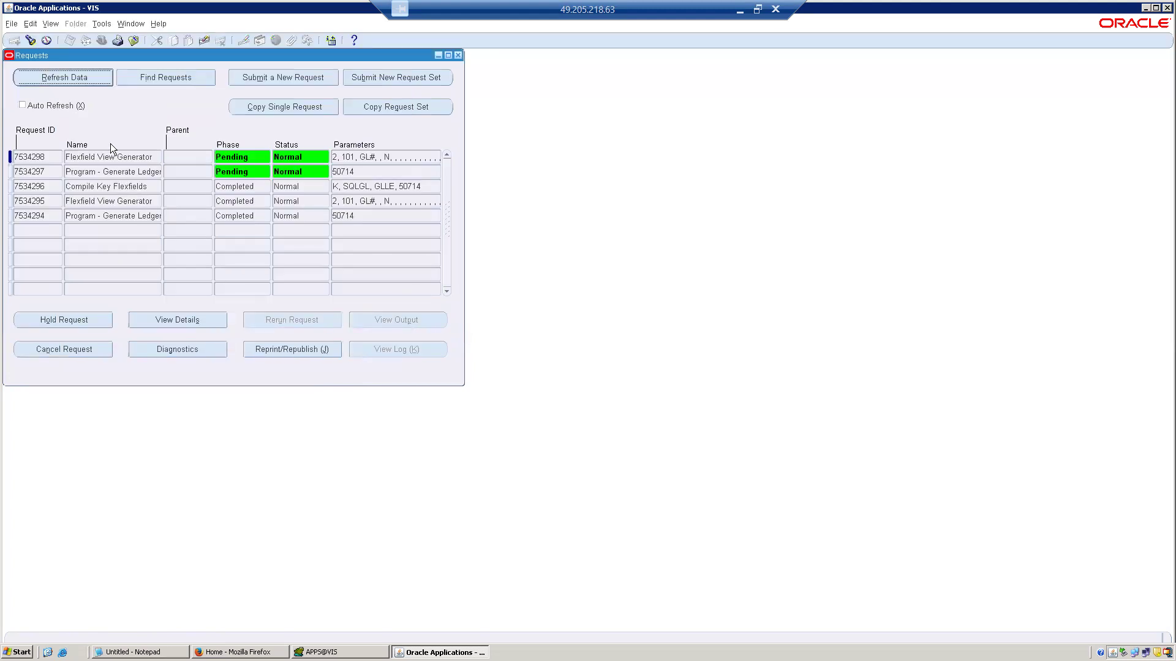
click(102, 78)
click(100, 77)
click(101, 77)
click(100, 77)
click(100, 77)
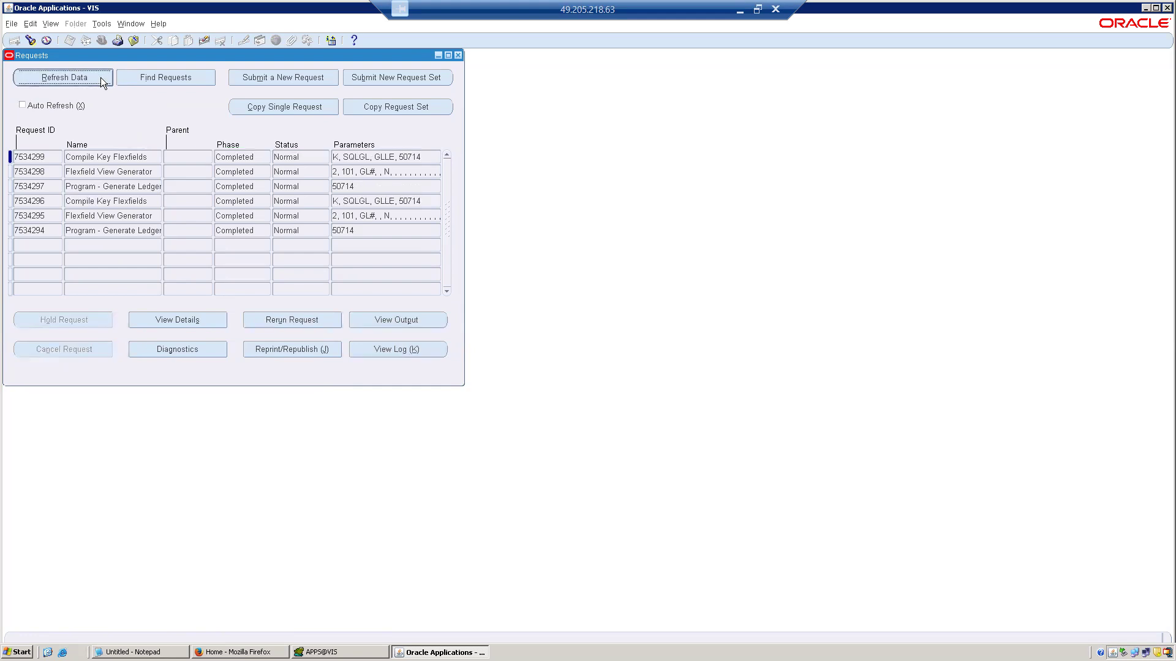
click(129, 181)
click(133, 173)
click(135, 38)
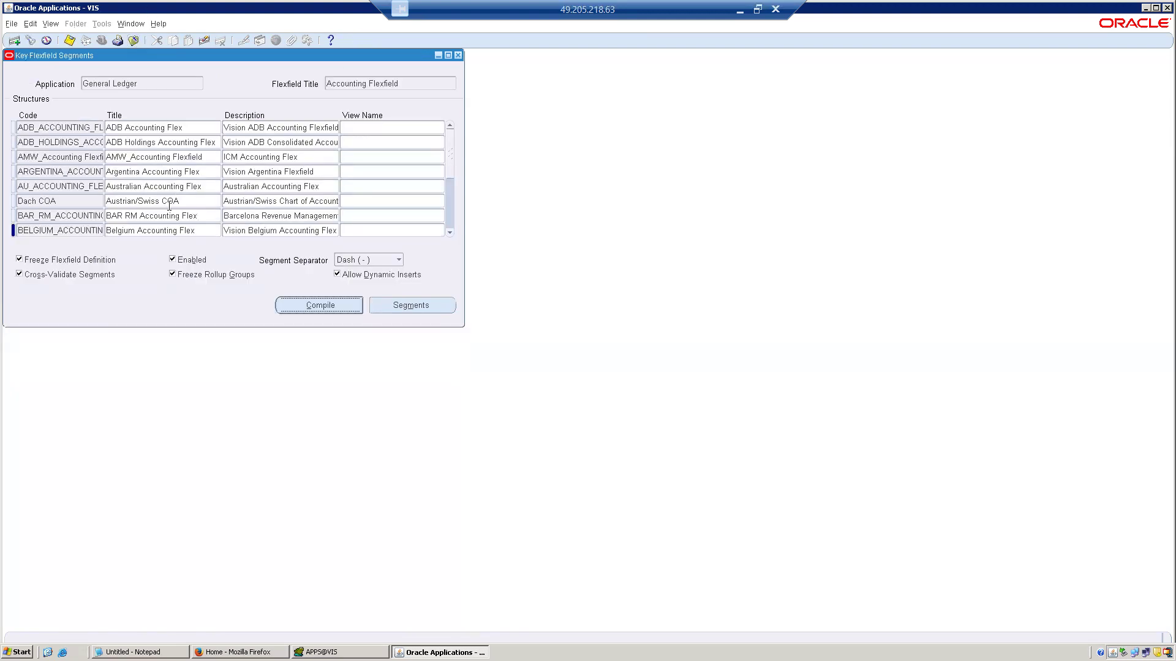
Reopen the segments summary of Belgium Accounting Flex, check the GST segment, and close it.
click(160, 231)
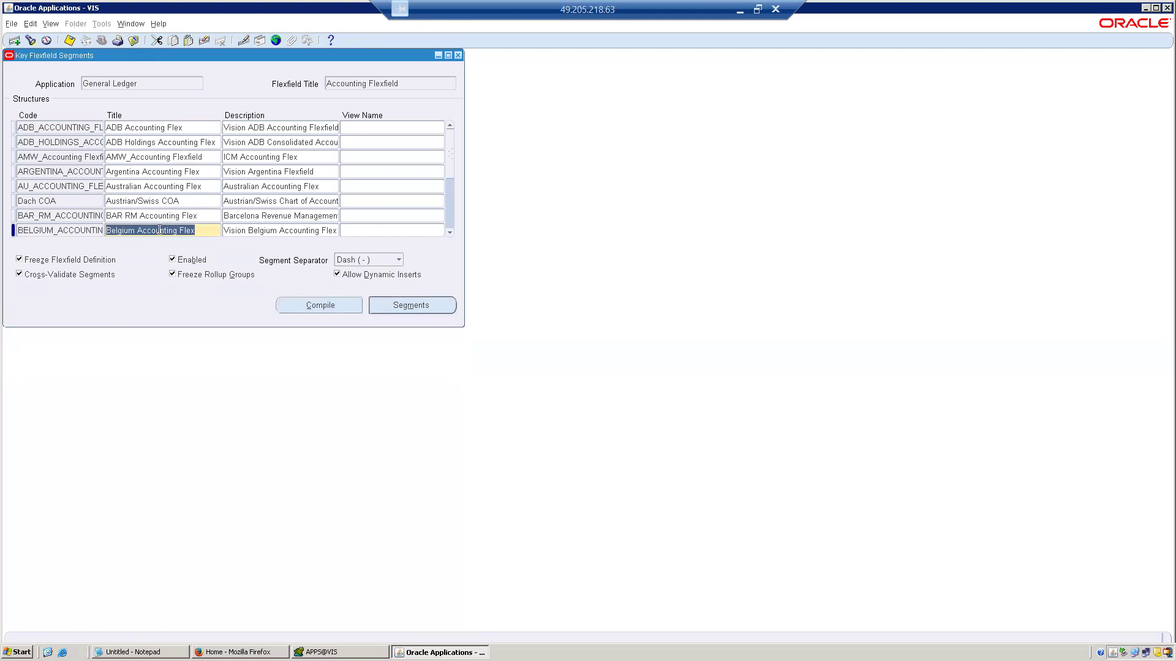
click(422, 307)
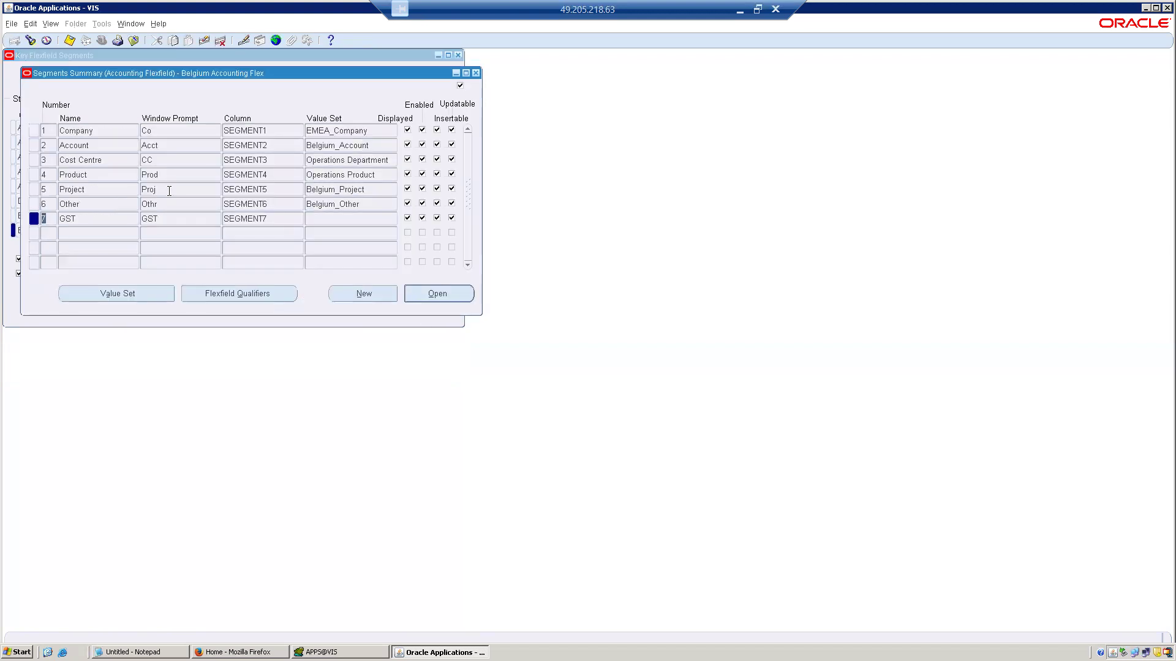
click(183, 219)
click(475, 74)
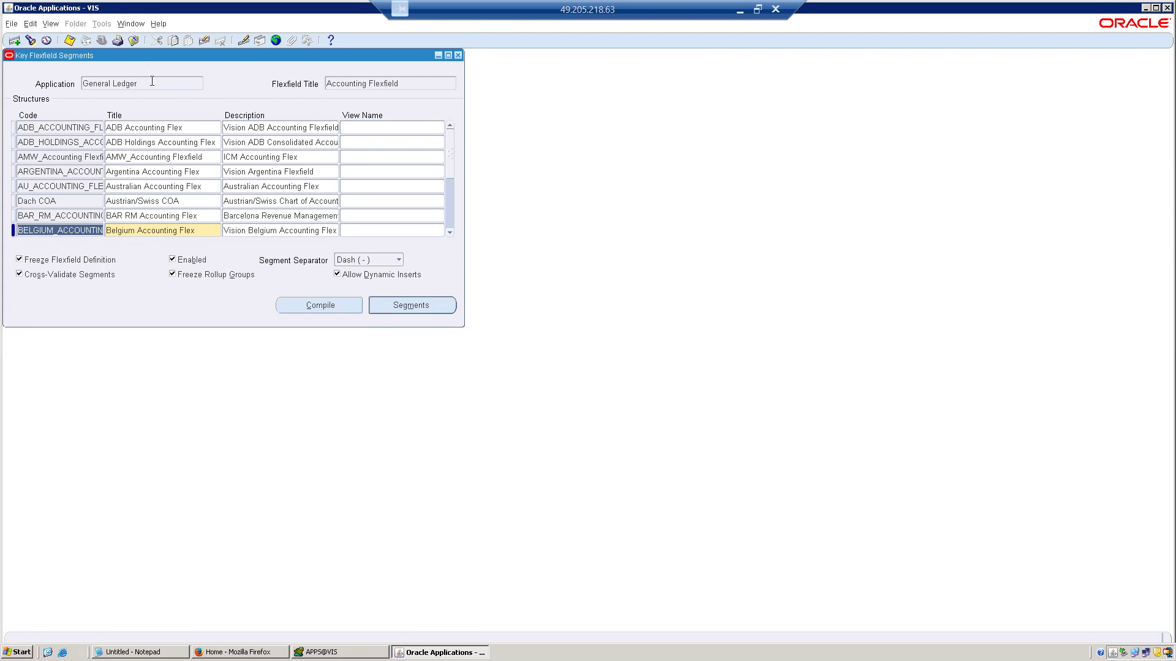
Move to the flexfield header of Key Flexfield Segments and put the form into query mode.
click(151, 81)
key(Down)
click(153, 82)
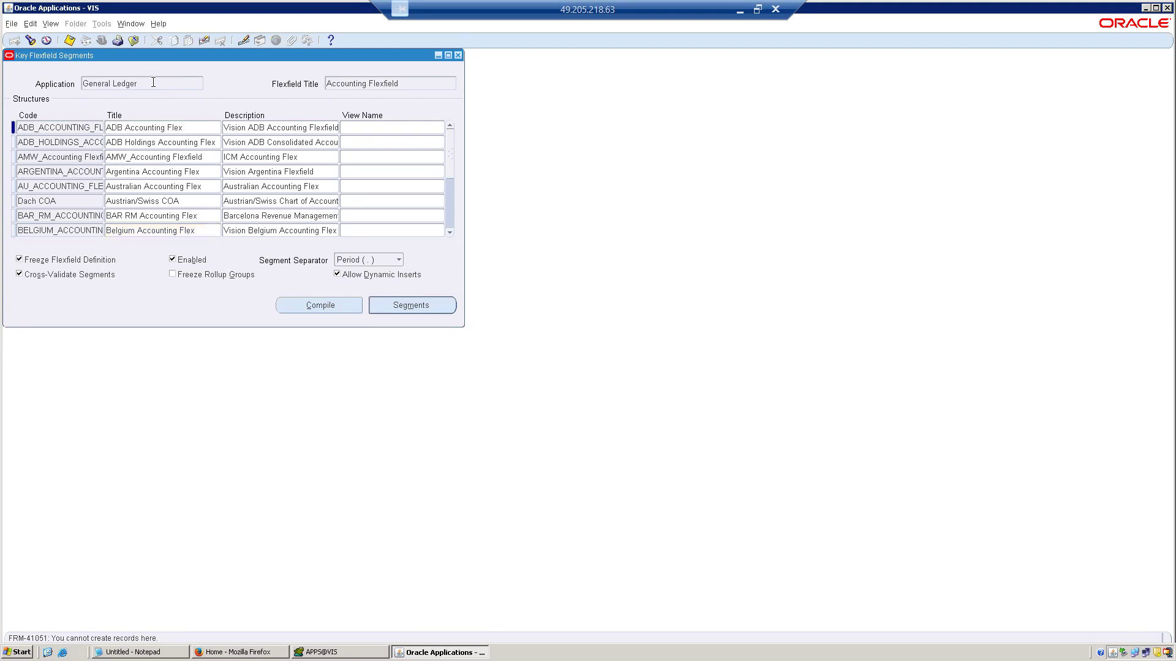
triple_click(153, 82)
key(F11)
Try to query the key flexfields with the flexfield title lOCATION%.
click(331, 82)
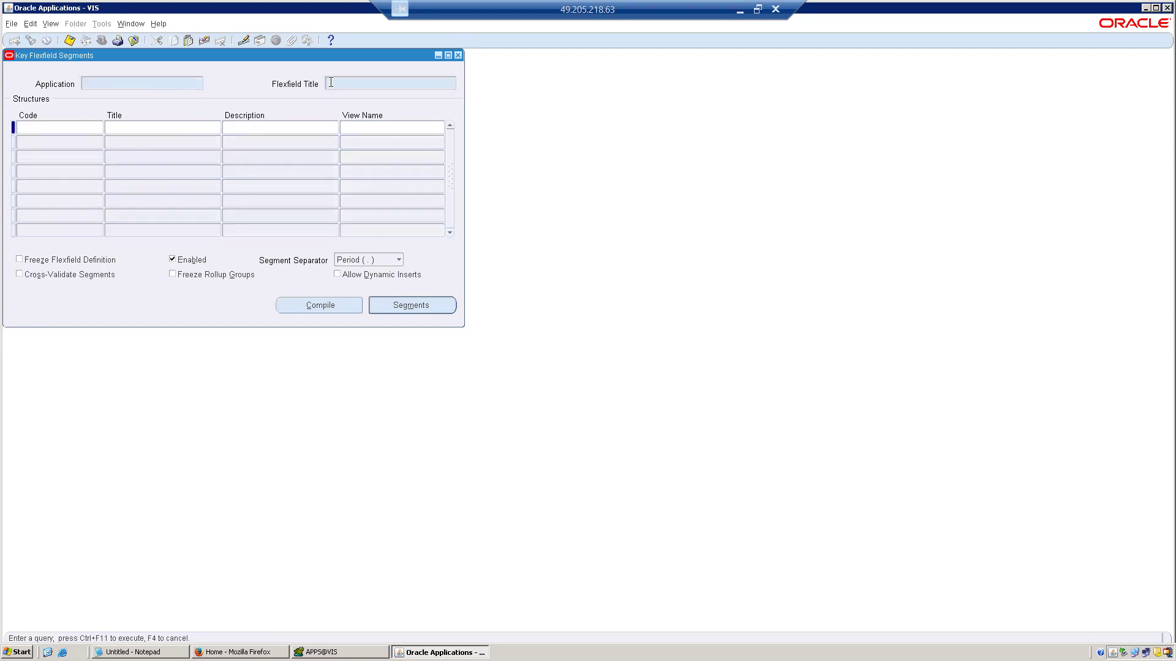
text(lOCATION%)
key(ctrl+F11)
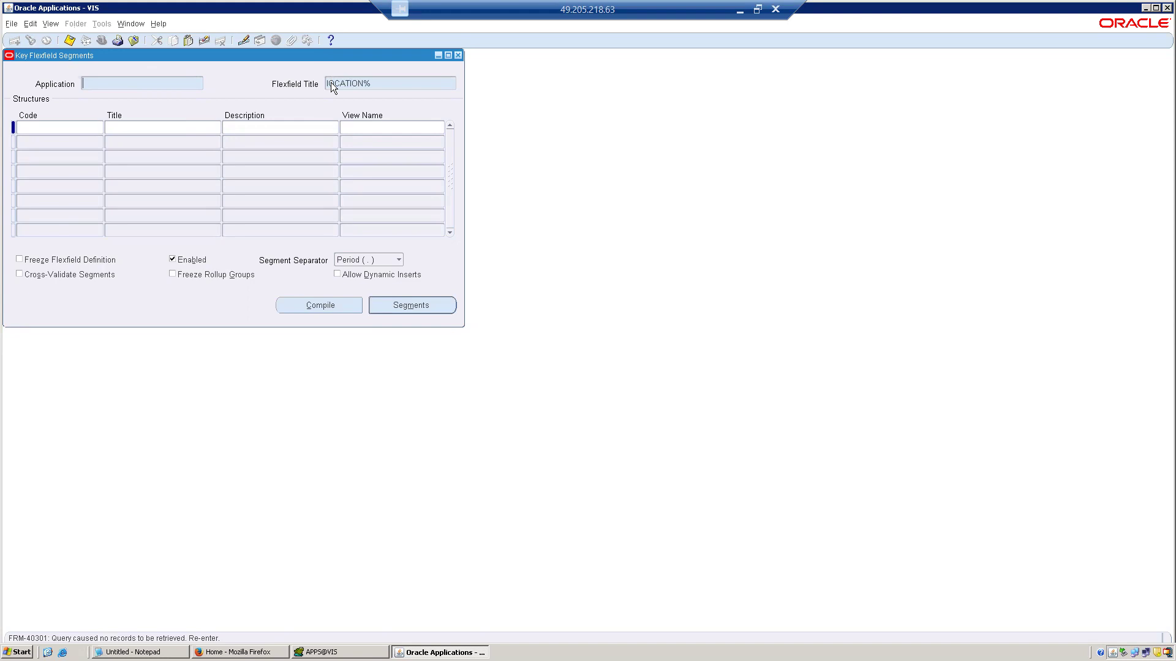
Query the key flexfields for a flexfield title containing Location.
click(378, 85)
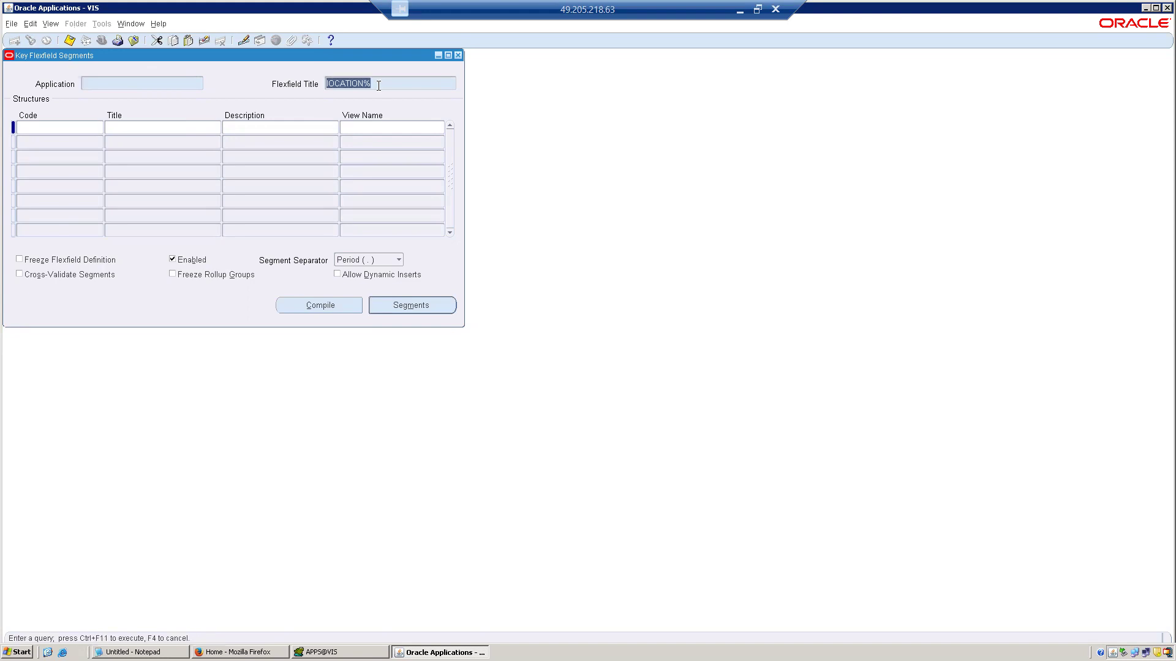
text(%%Location Flexfield)
key(ctrl+F11)
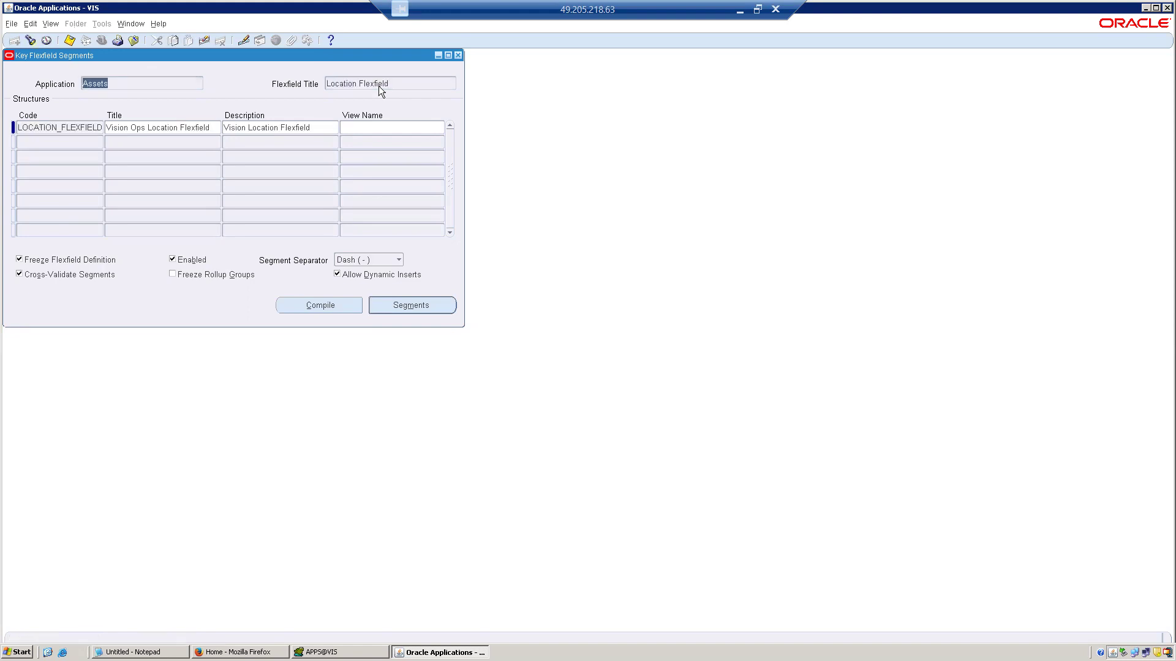
Open the segments summary of Vision Ops Location Flexfield, review its country, state and building segments, then close it.
click(190, 132)
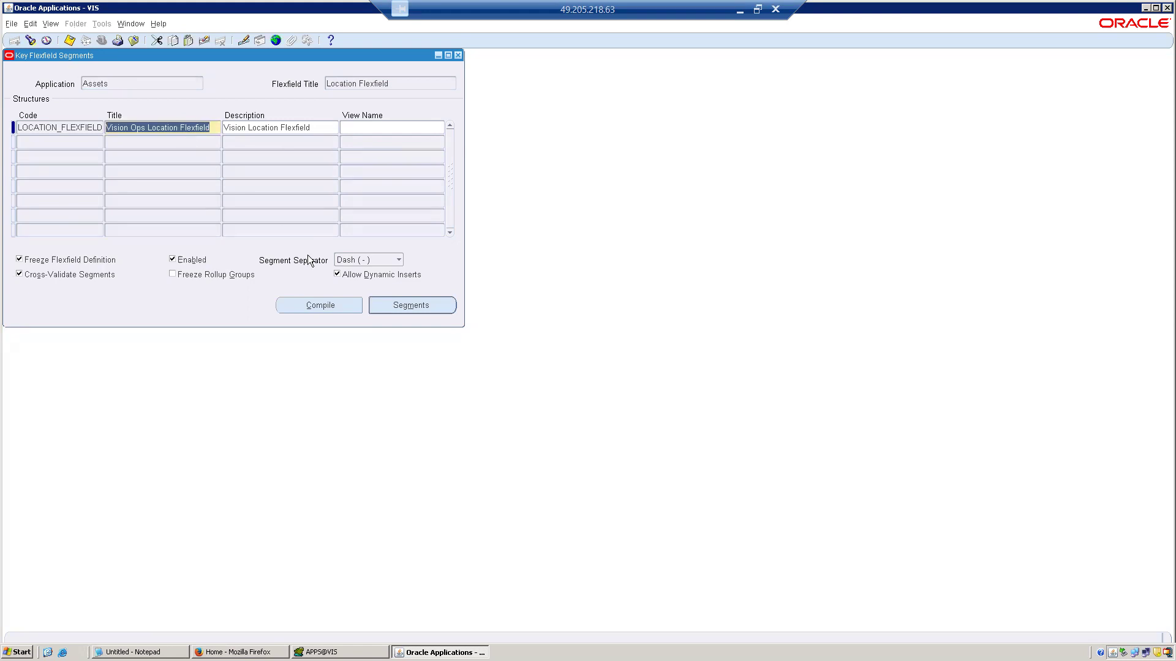
click(387, 306)
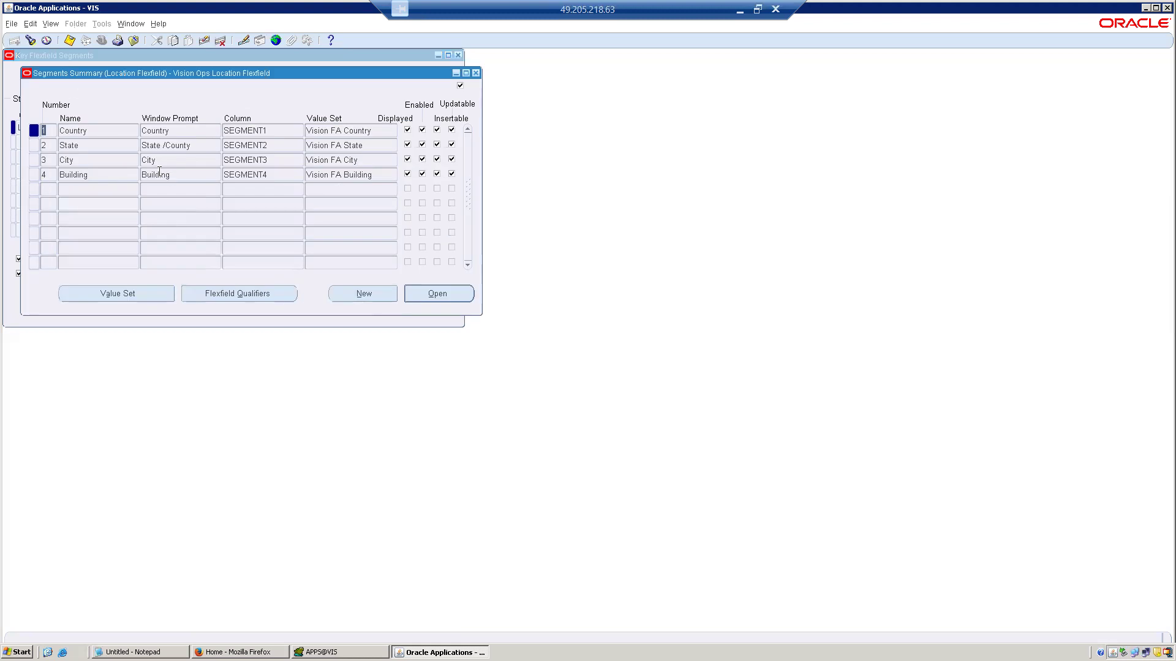
click(183, 131)
click(185, 146)
click(167, 174)
click(476, 74)
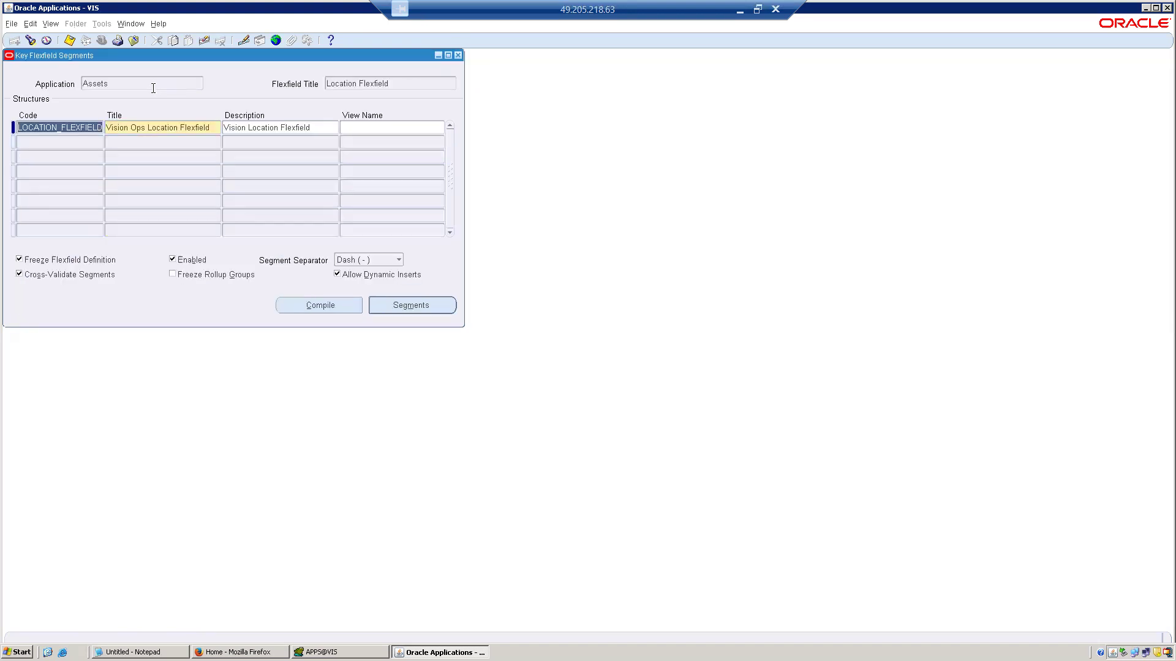
Open the Location Flexfield segments summary, review the value set behind the Country segment, and close the value set.
click(154, 88)
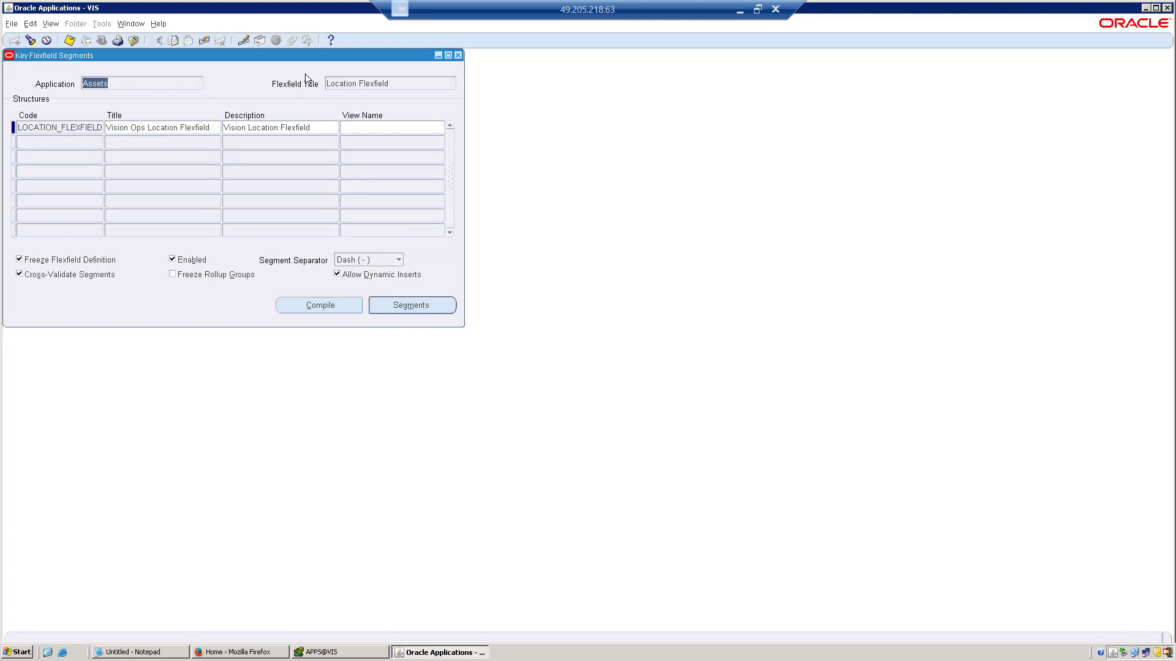
click(345, 82)
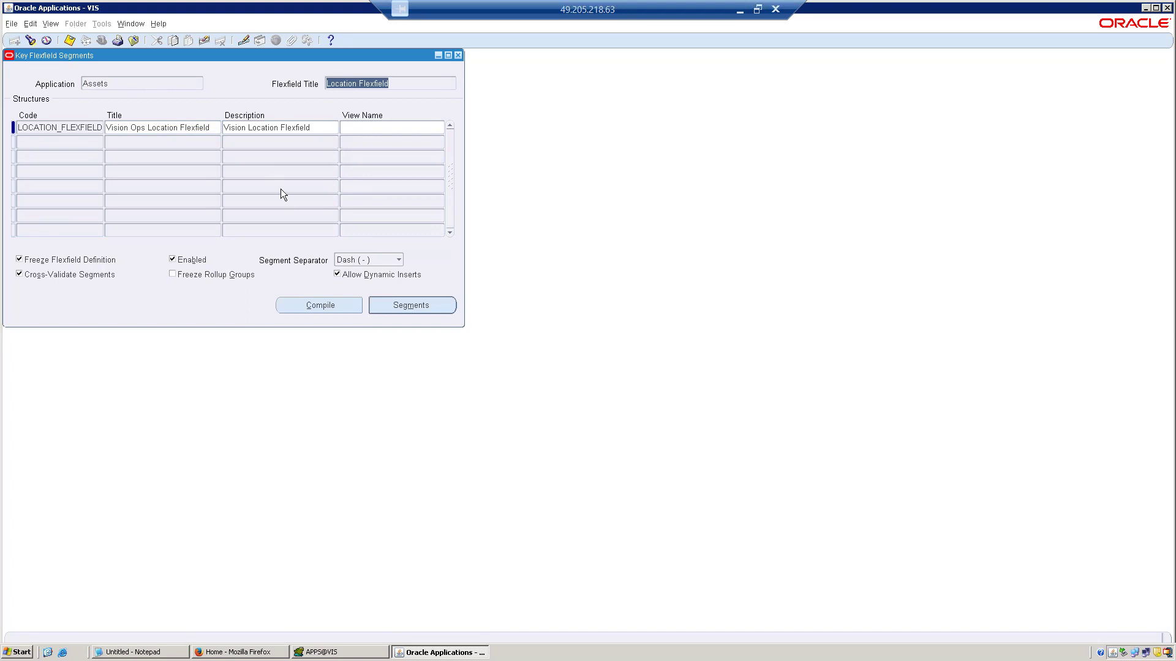
click(433, 306)
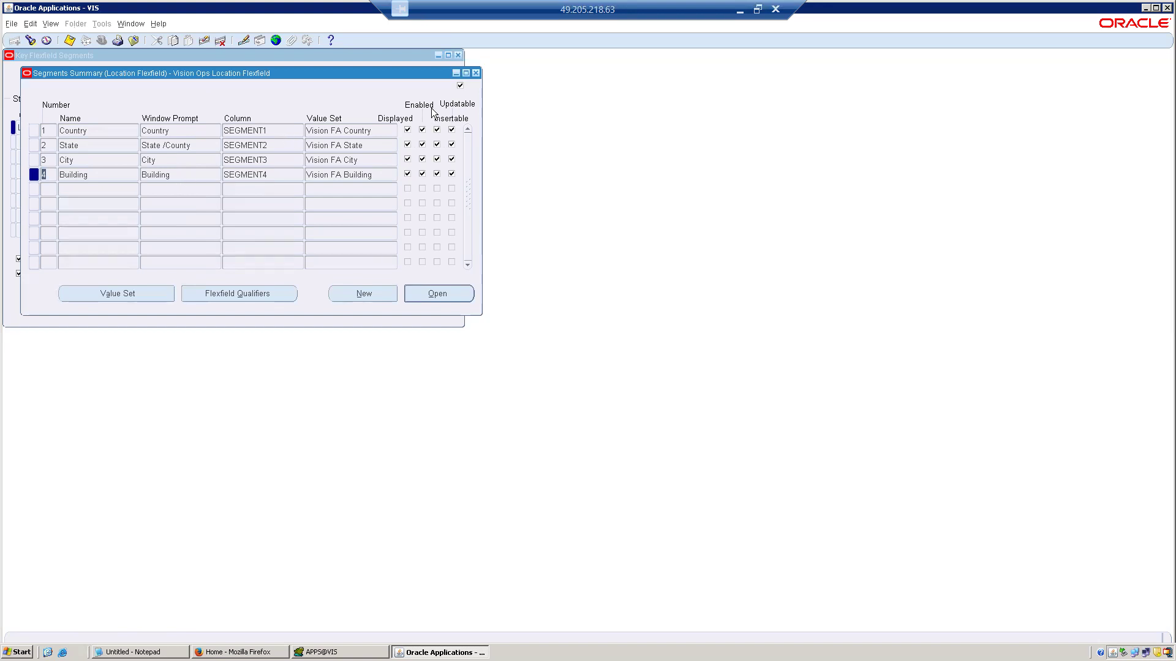
click(368, 133)
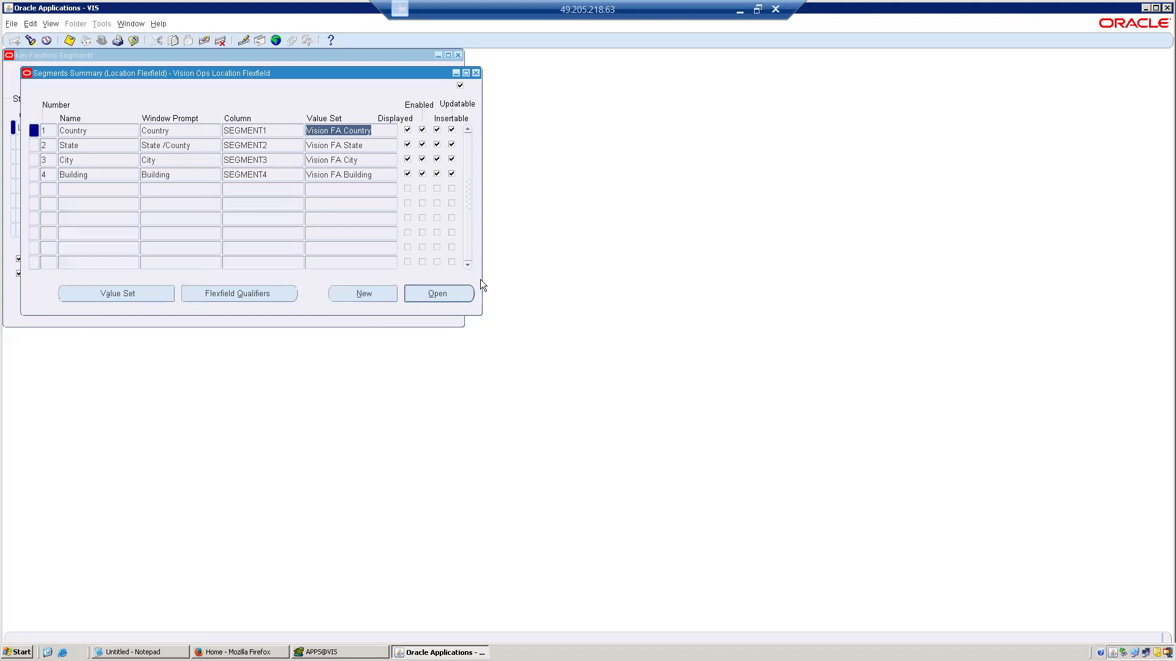
click(162, 293)
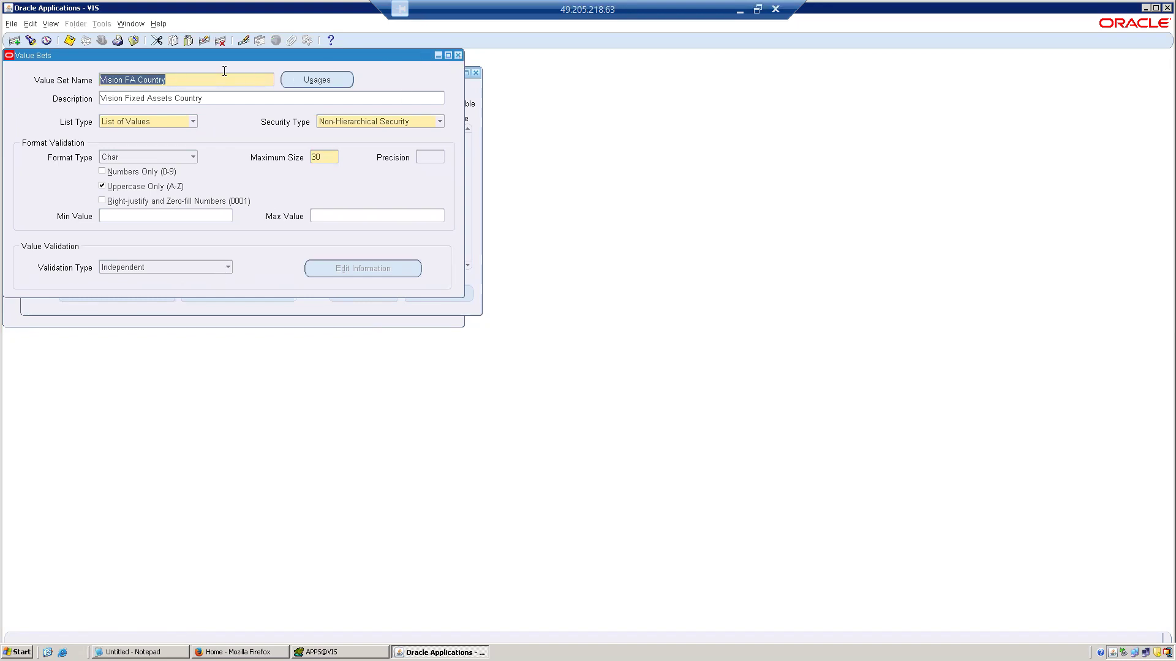
click(457, 55)
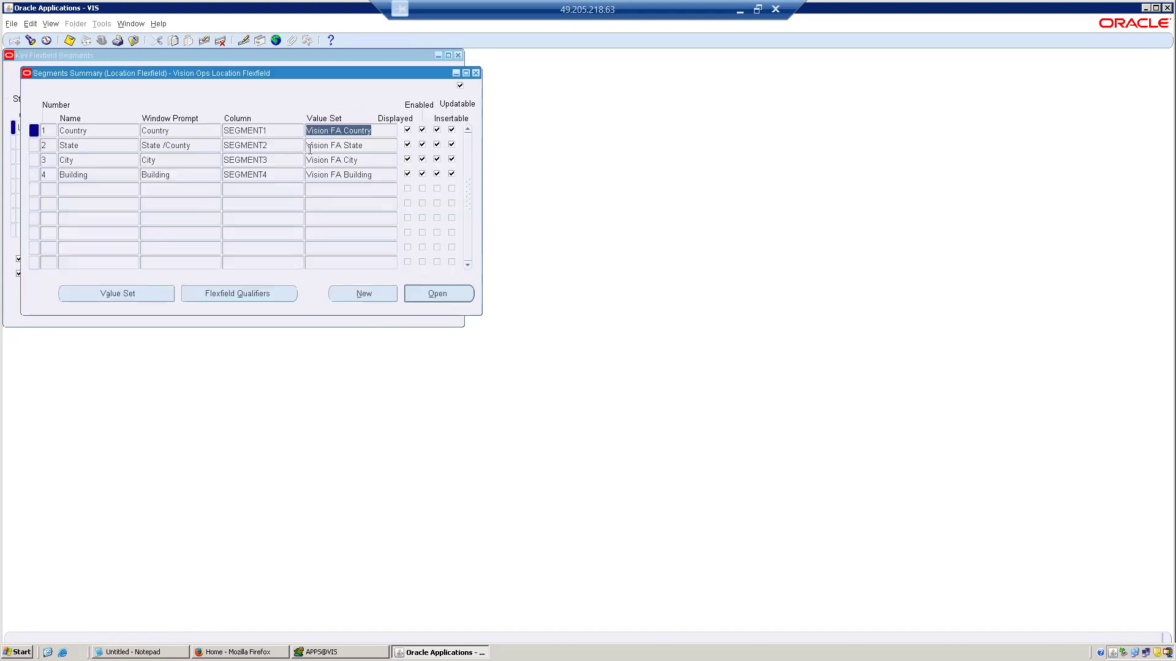
Review the value set assigned to the State segment of Vision Ops Location Flexfield and close it.
click(330, 147)
click(153, 297)
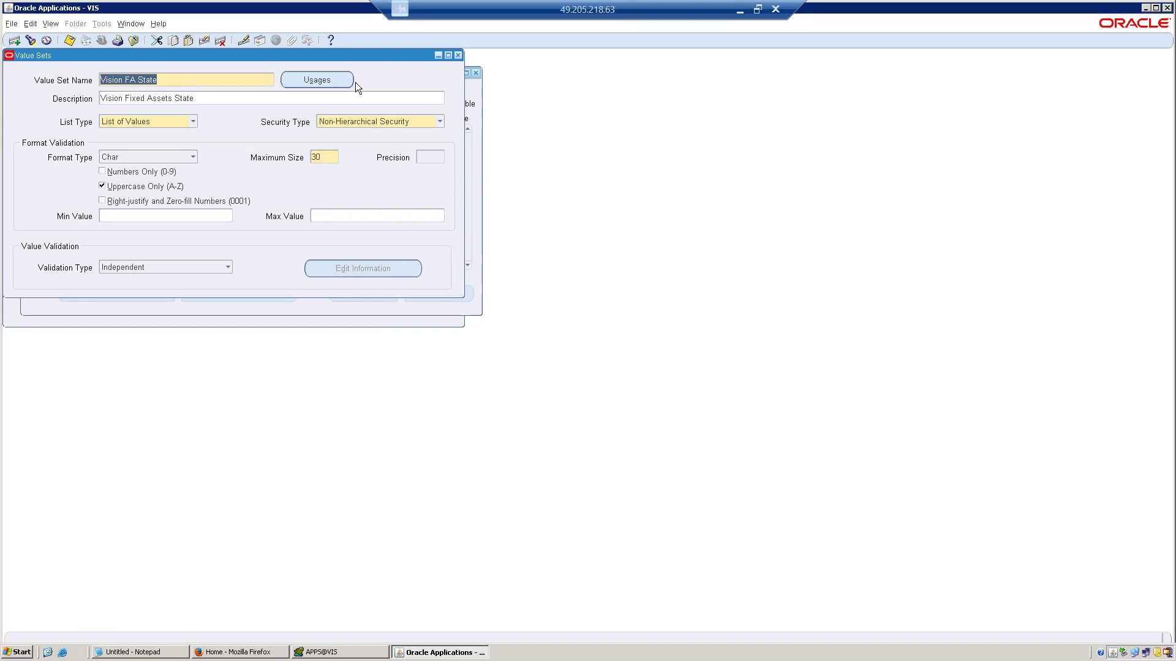
click(457, 55)
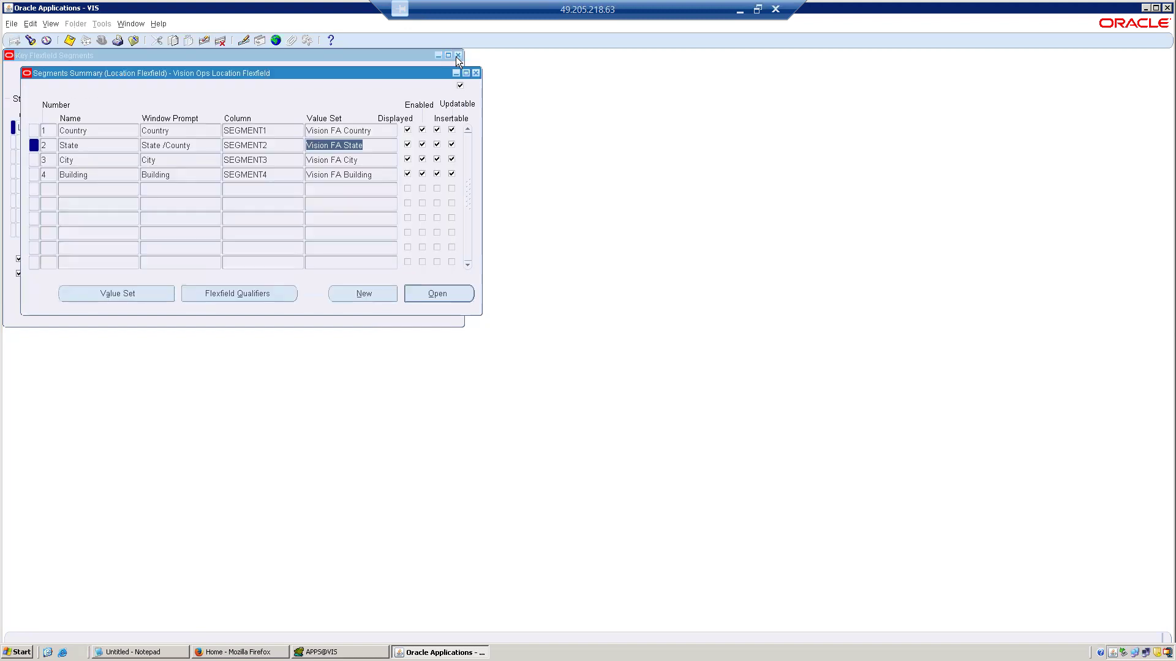
Add the key and descriptive flexfield segments functions to the Navigator's Top Ten List and open Descriptive Flexfield Segments.
click(137, 39)
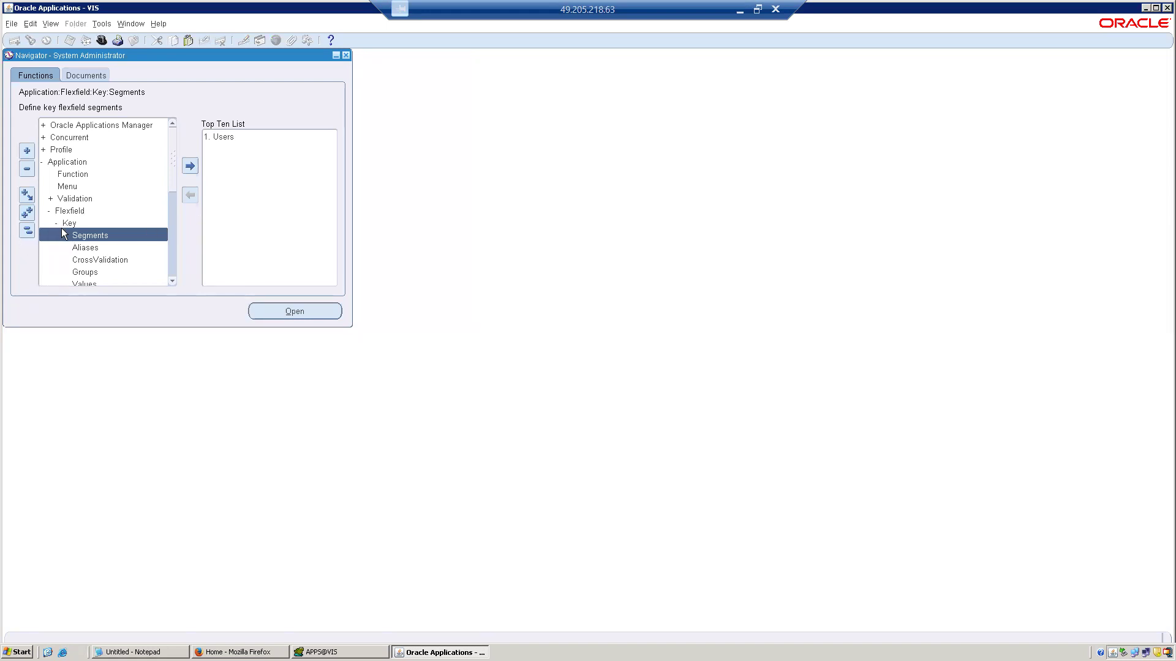
click(190, 167)
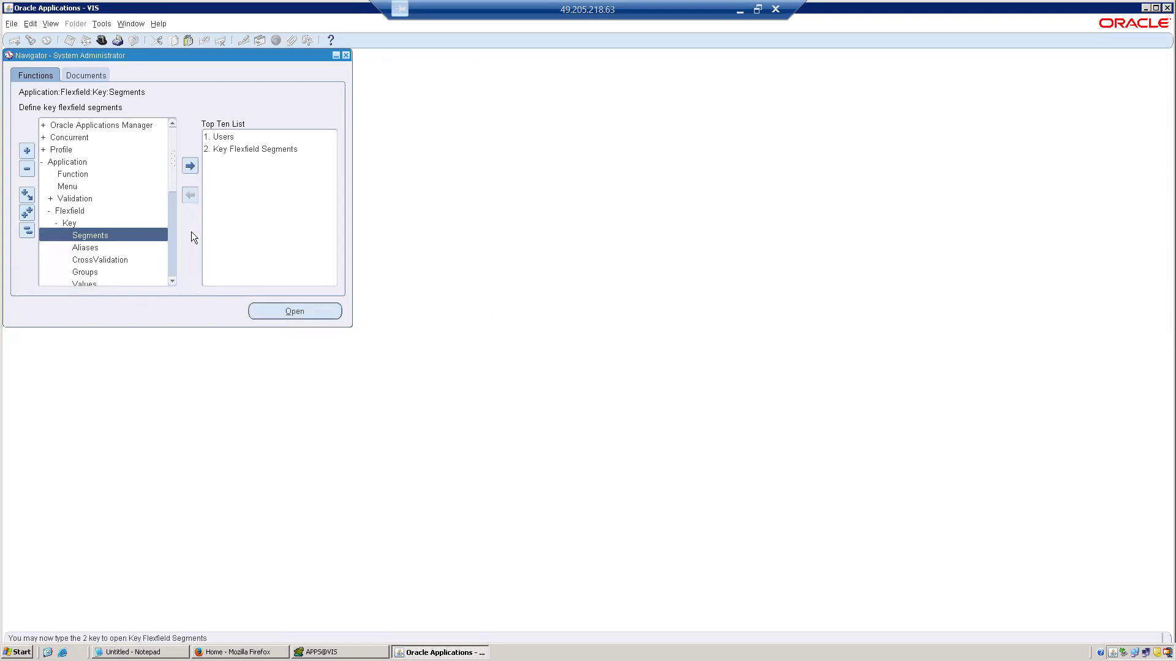
scroll(171, 278, down, 4)
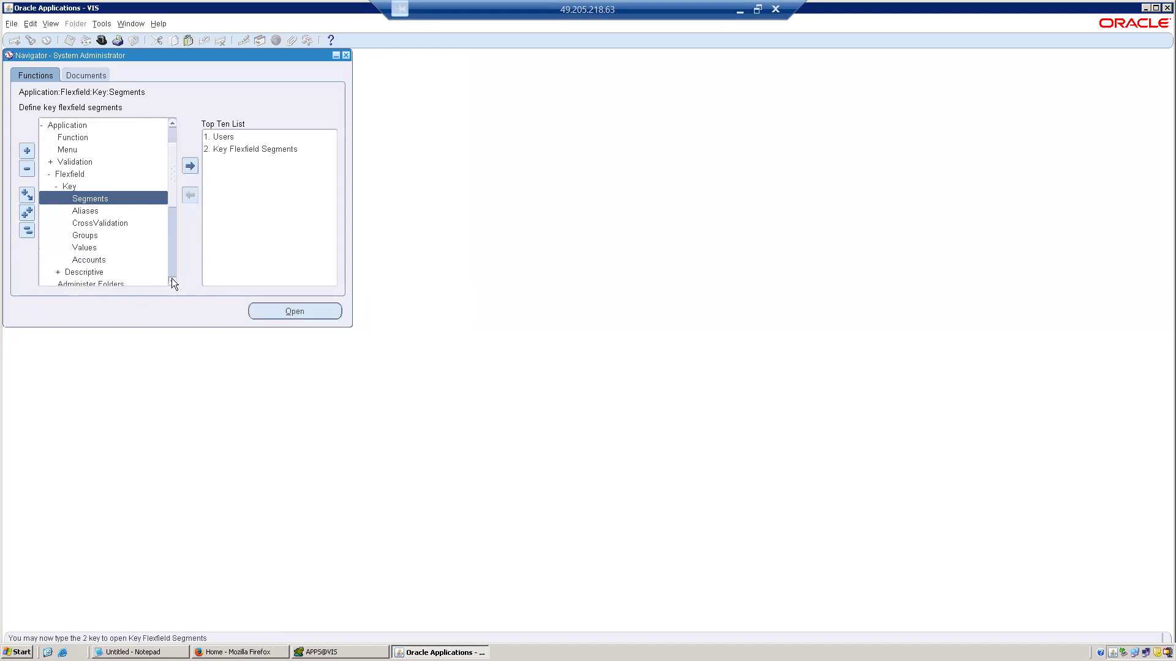
double_click(84, 210)
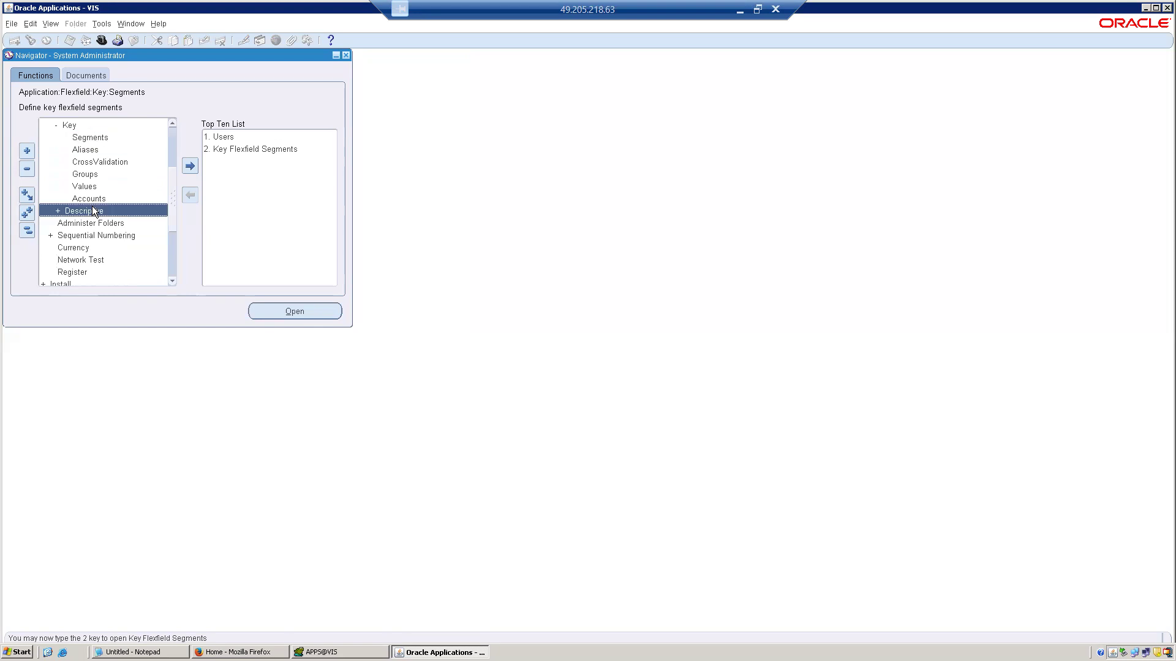
click(189, 168)
double_click(226, 163)
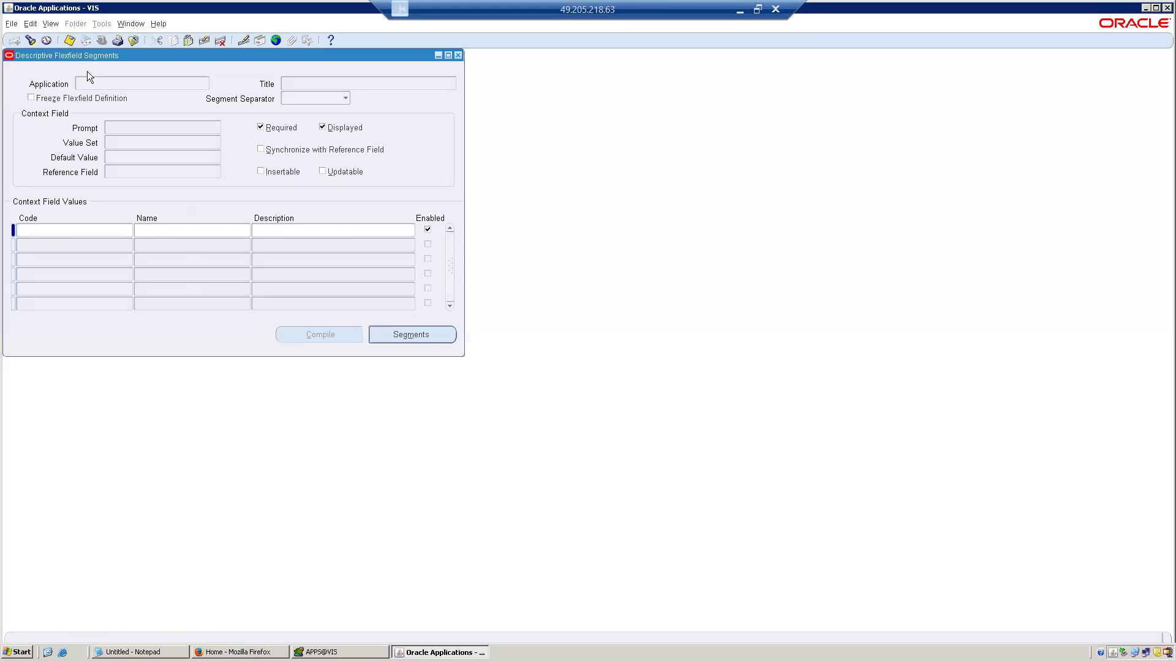
Query the descriptive flexfields for the Purchasing application.
key(F11)
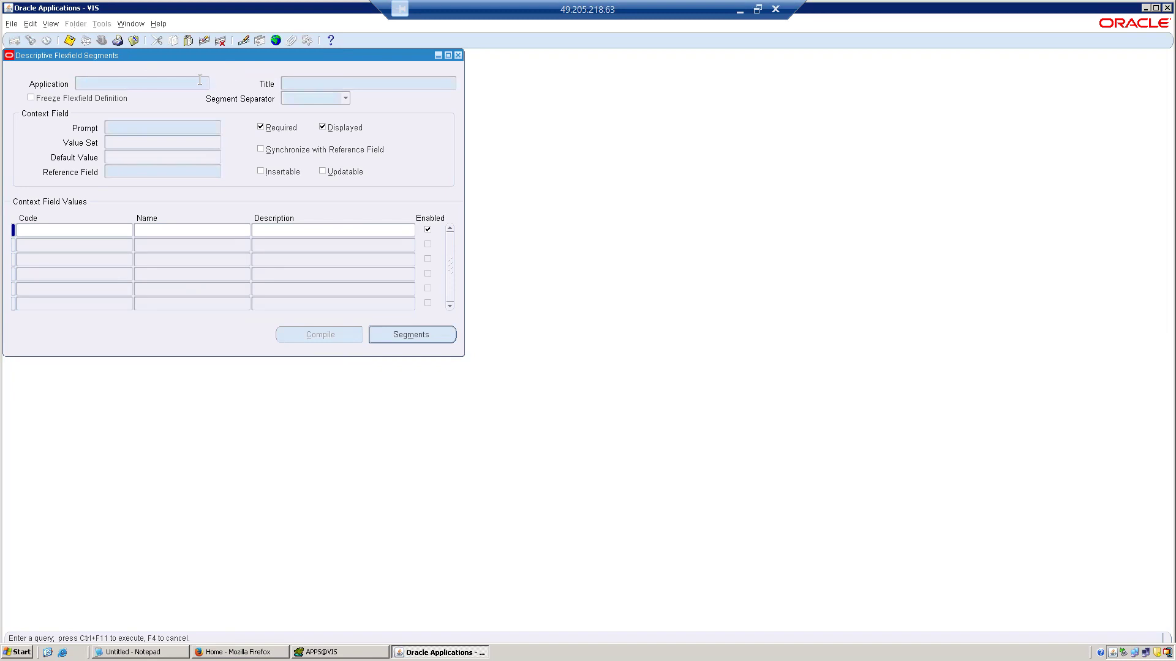
text(chad)
text(sing)
key(ctrl+F11)
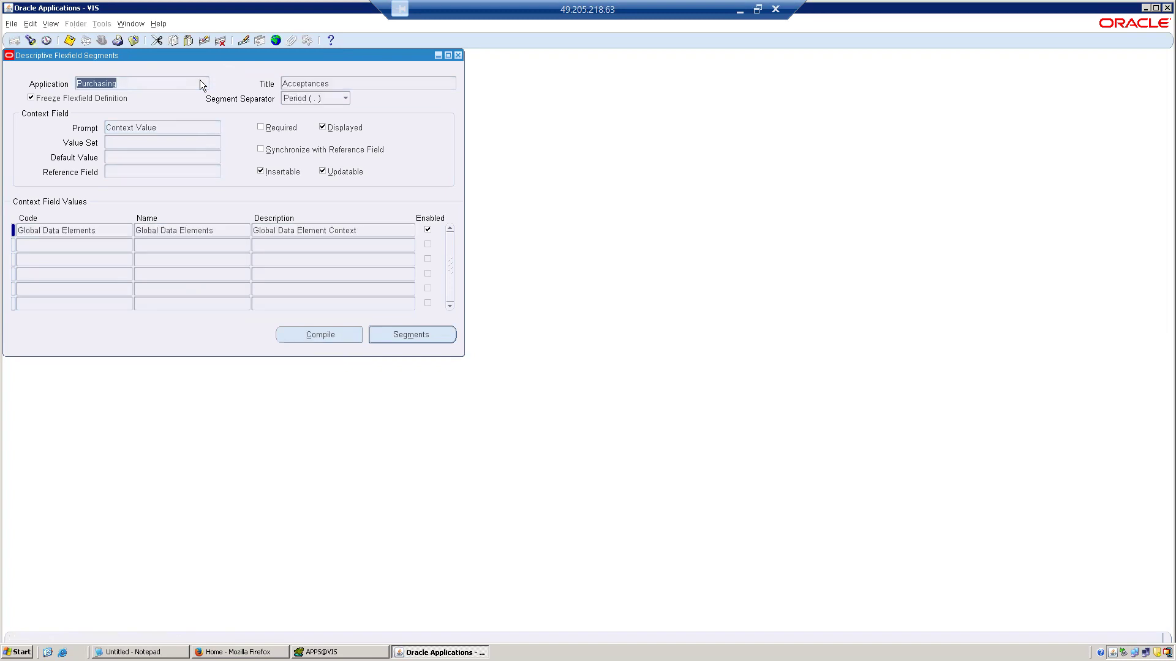
Browse the Purchasing descriptive flexfield records and stop at Auction Header Extension Attributes.
key(Down)
key(Down)
key(Down)
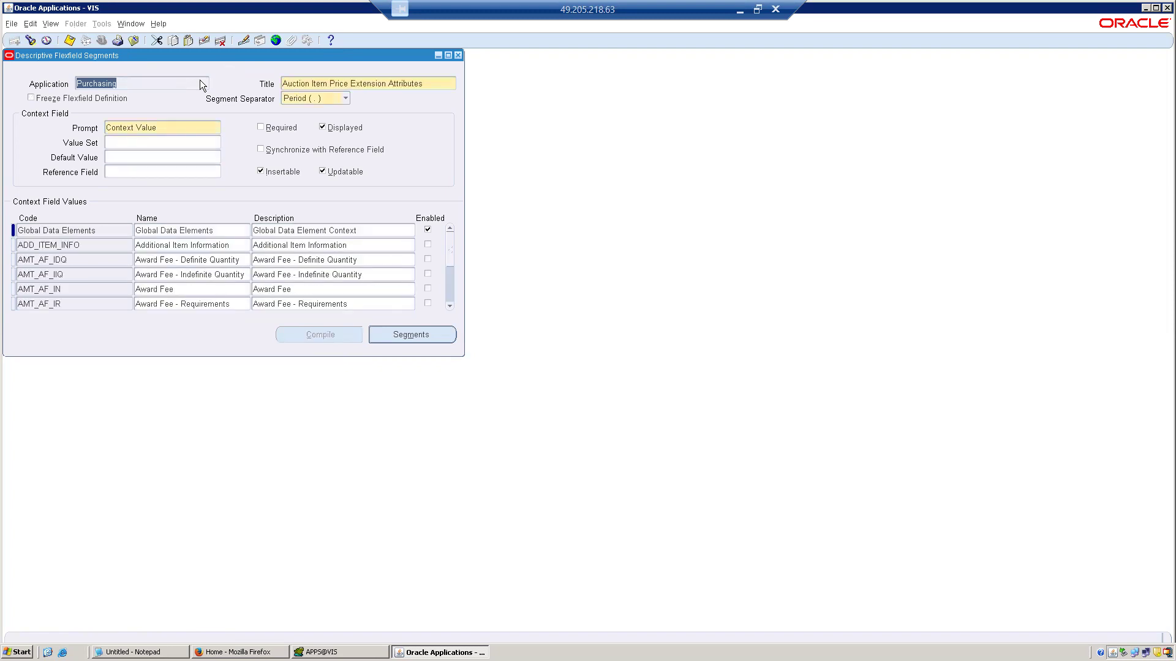
key(Up)
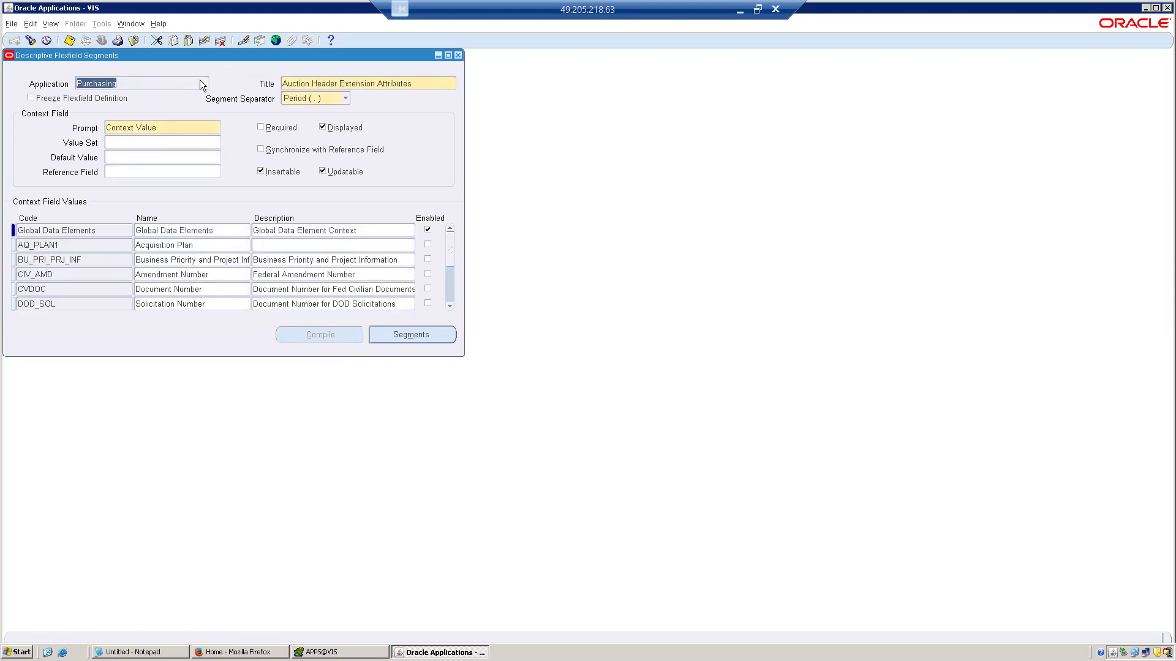
Check the segments summaries of the Global Data Elements and Acquisition Plan contexts, closing each one.
click(168, 231)
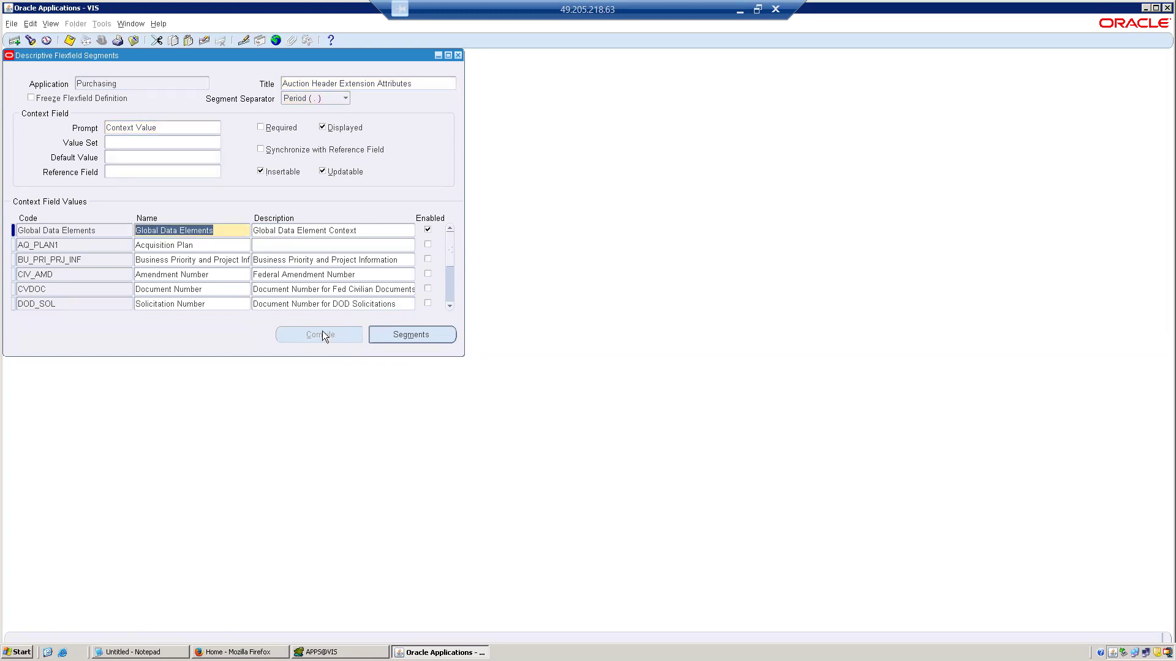
click(381, 337)
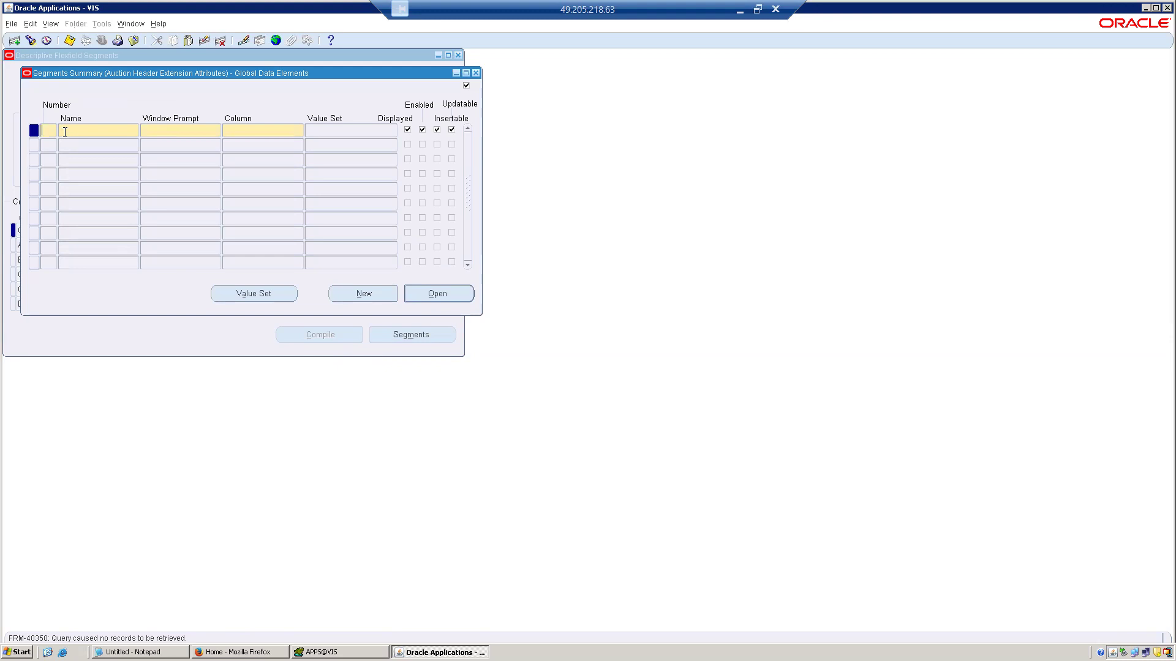
click(477, 73)
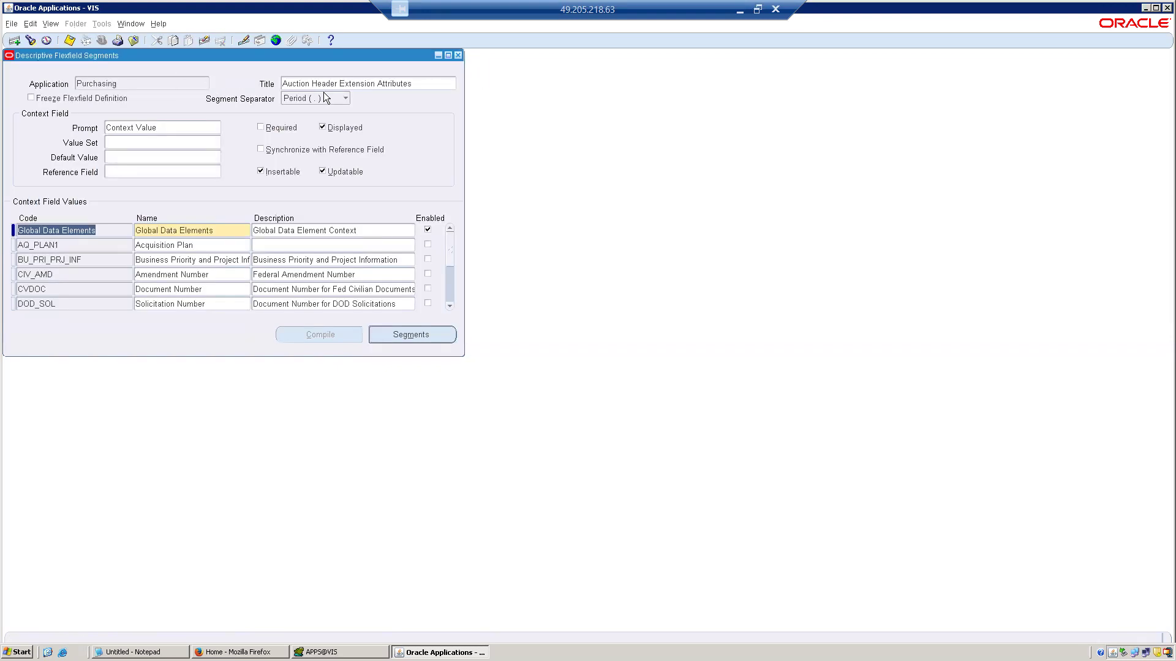
click(209, 245)
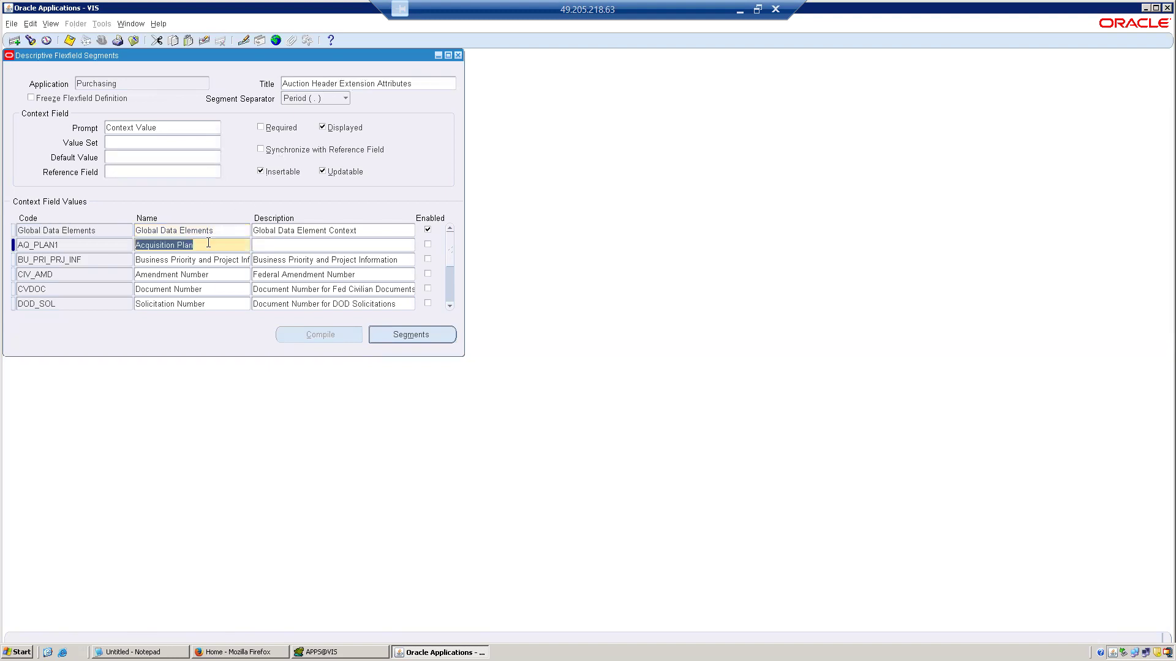
click(415, 334)
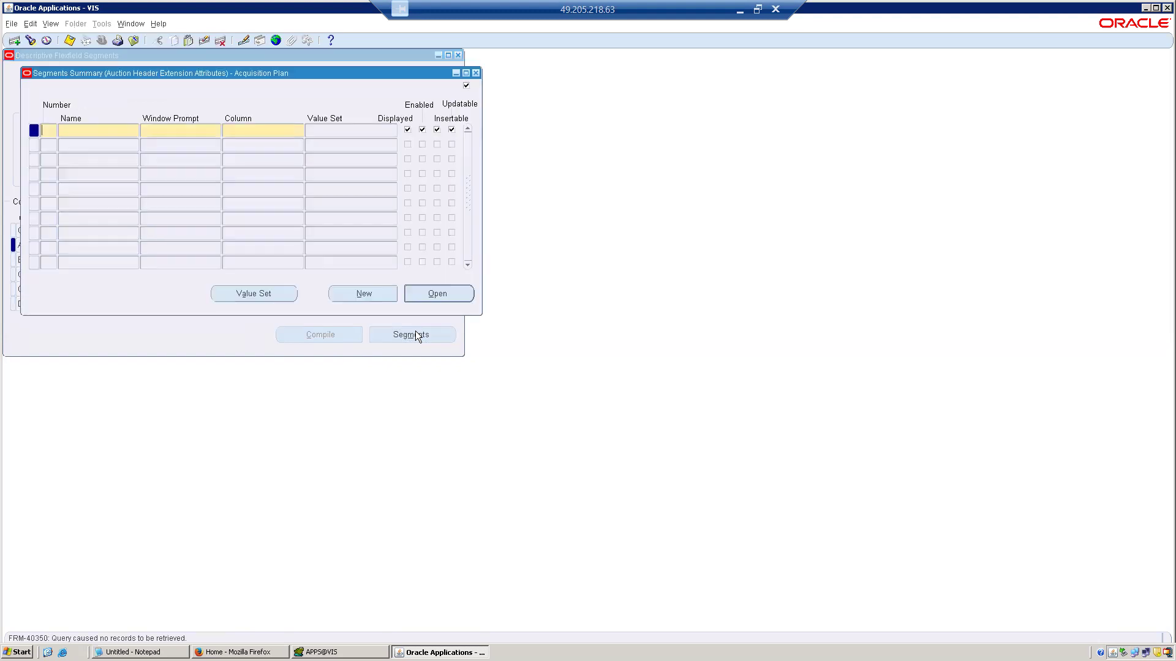
click(477, 73)
Open the segments of the Amendment Number context and enter segment number 1 with the name and window prompt Test.
click(202, 273)
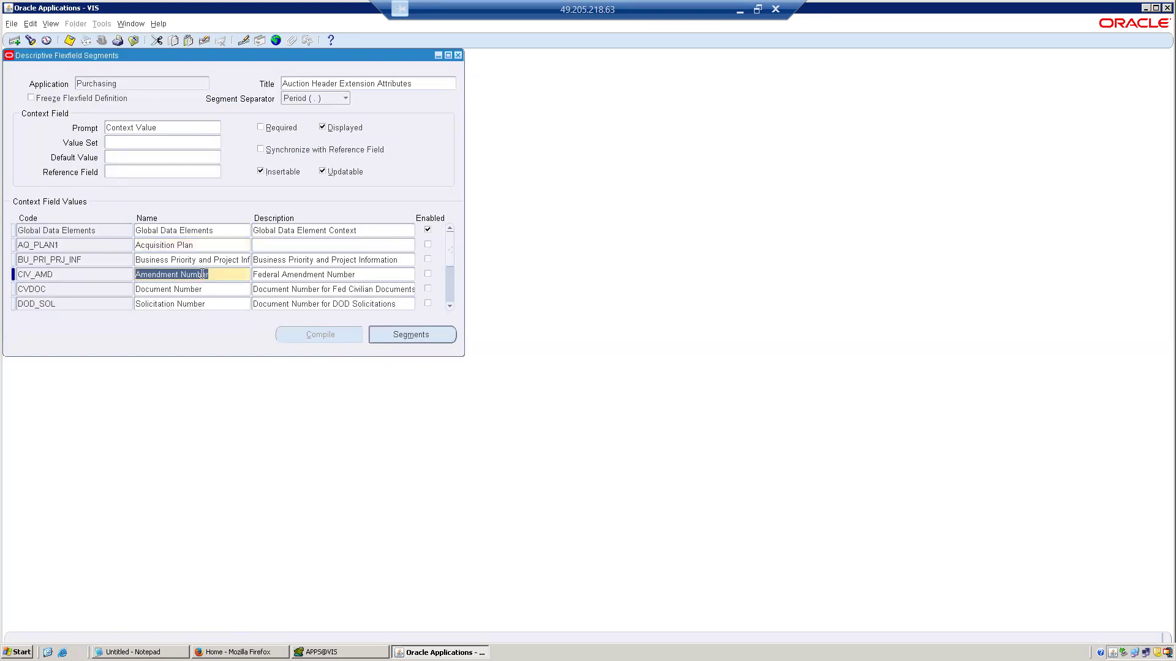
click(421, 337)
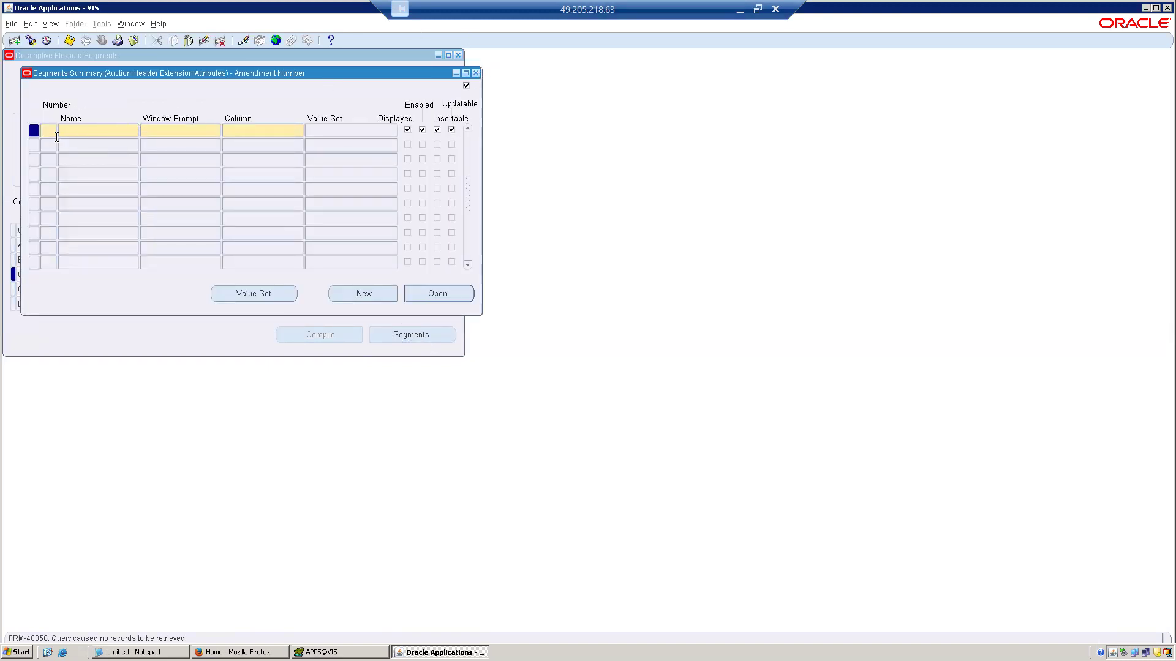
key(Tab)
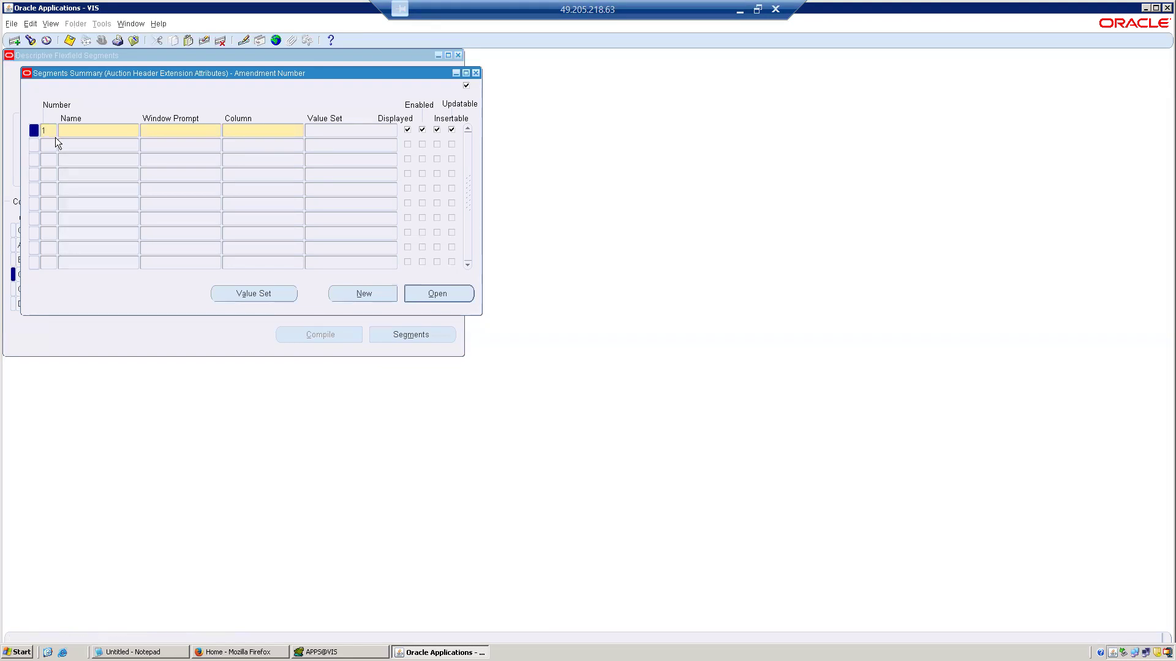
text(Test)
key(Tab)
key(Tab)
Assign the column N_EXT_ATTR2 to the Test segment, save the record, and close the segments summary.
click(299, 131)
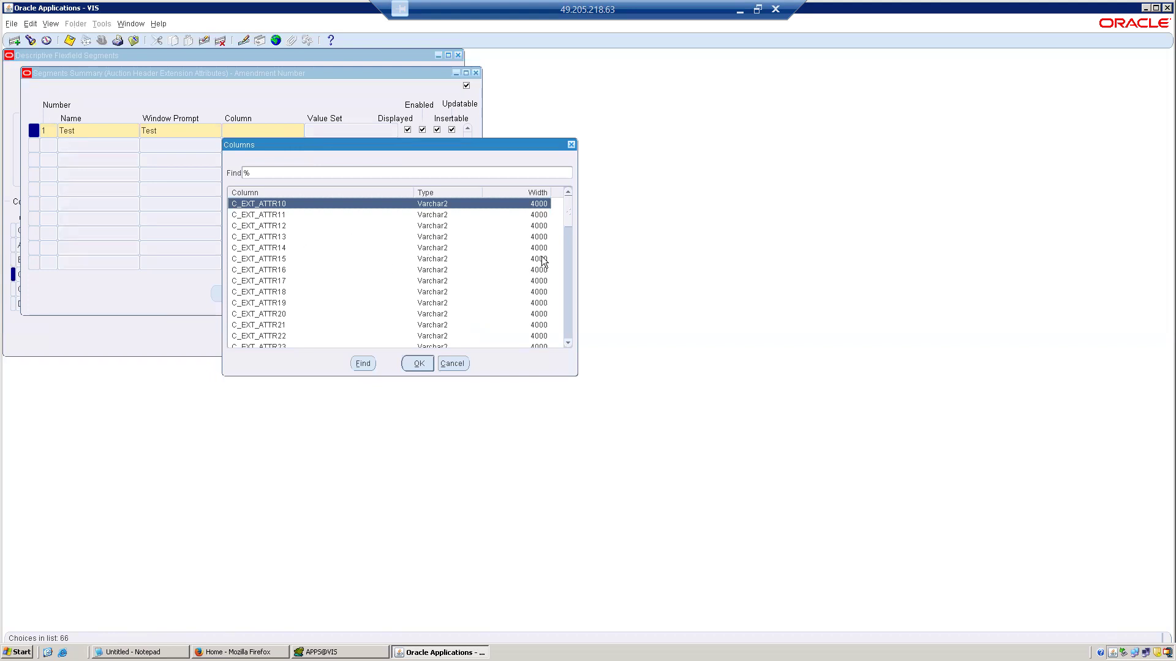
click(570, 276)
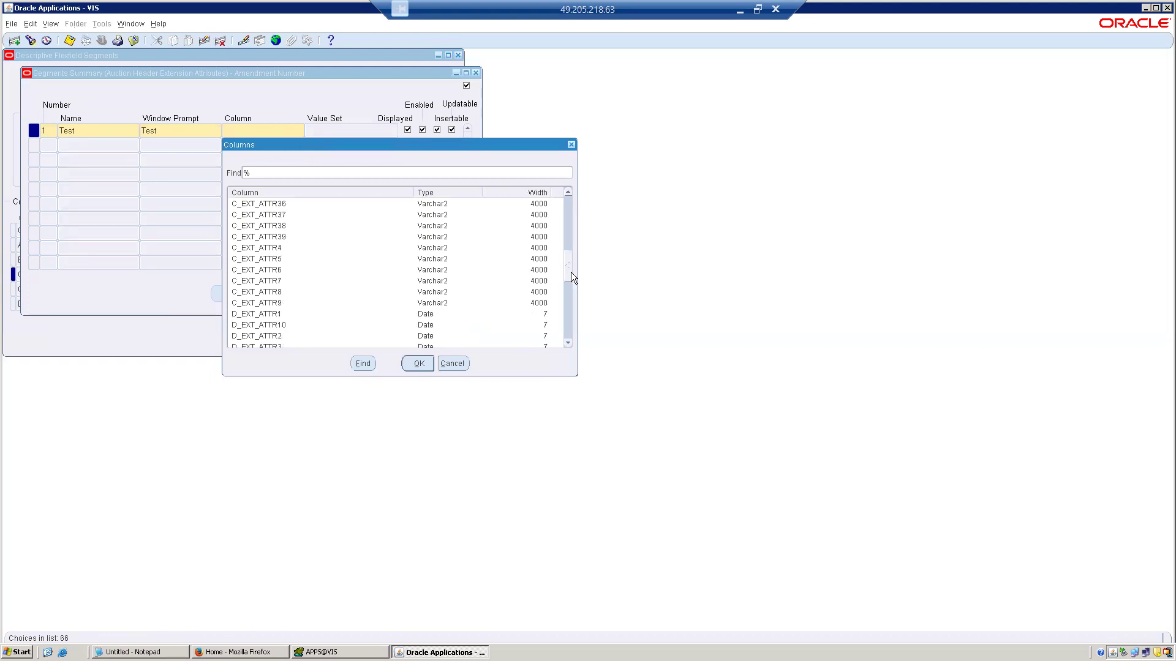
drag(571, 277, 559, 383)
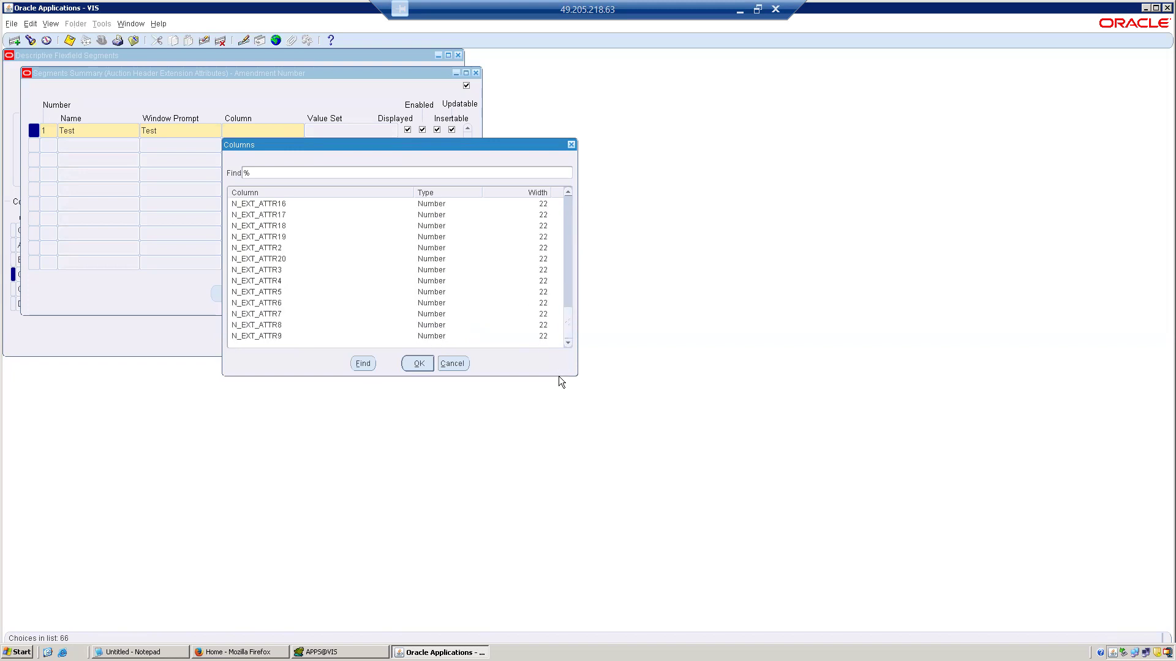
double_click(258, 247)
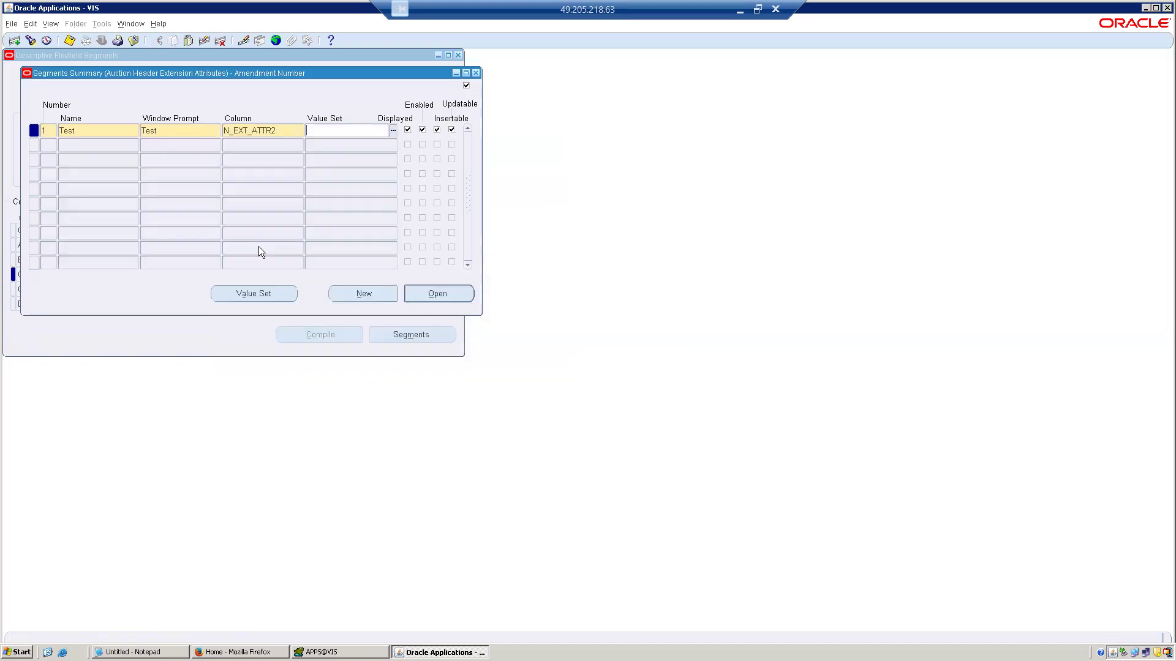
click(70, 40)
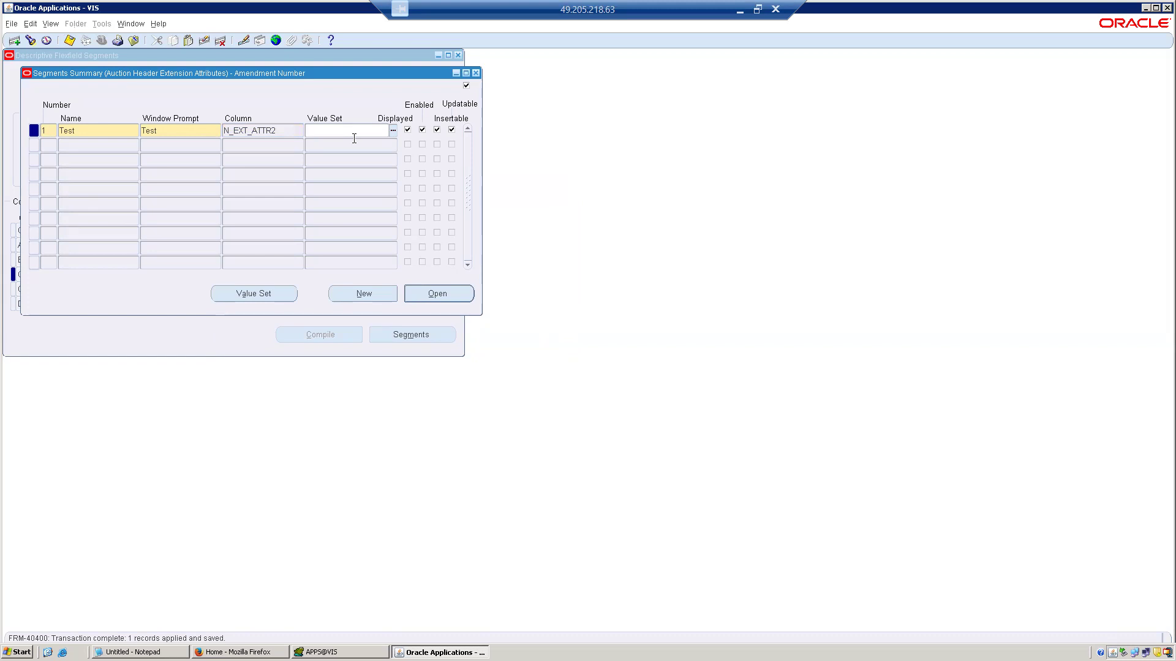
click(477, 73)
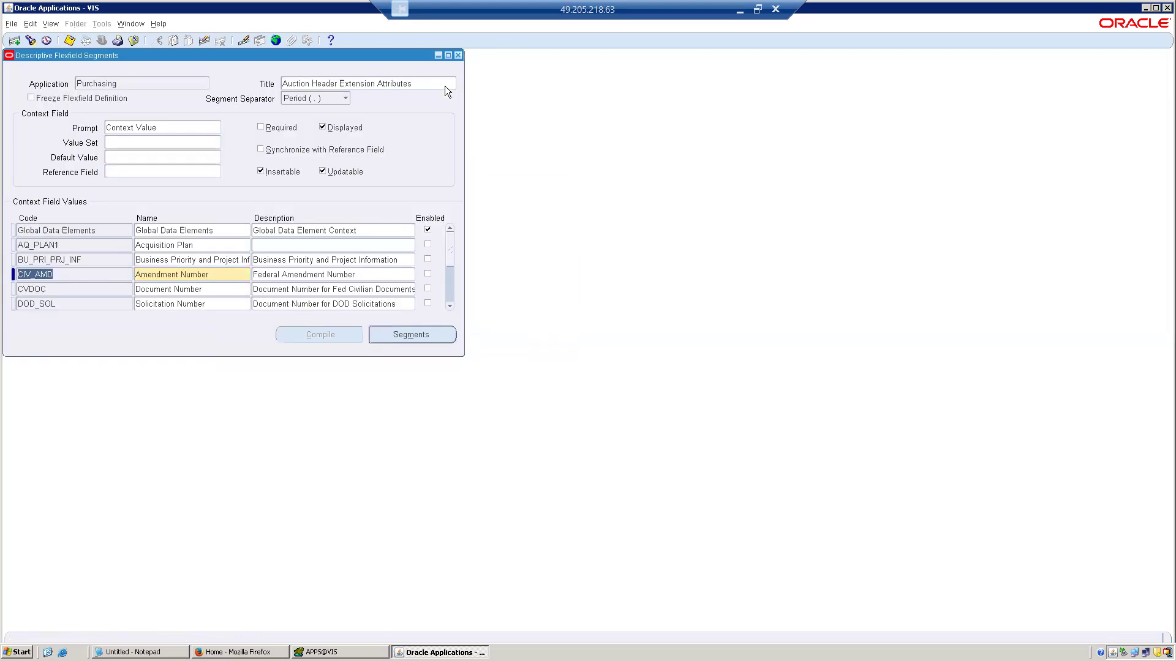
Enable the DOD_SOL Solicitation Number context value, save the change, and return to the flexfield header.
click(453, 291)
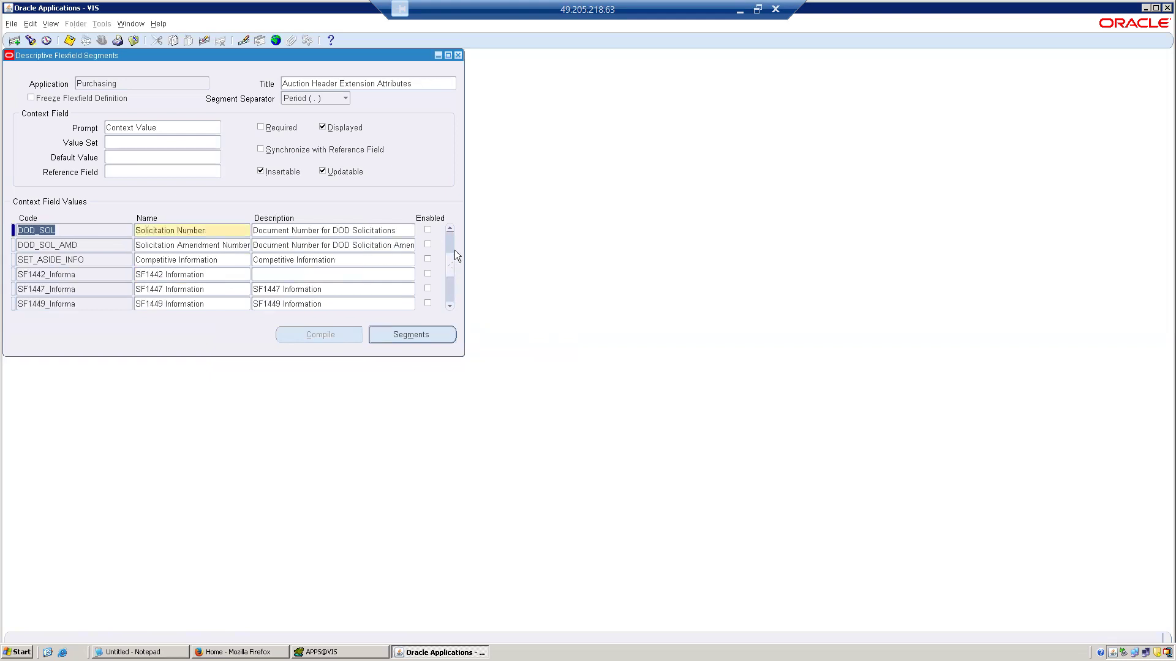
click(453, 230)
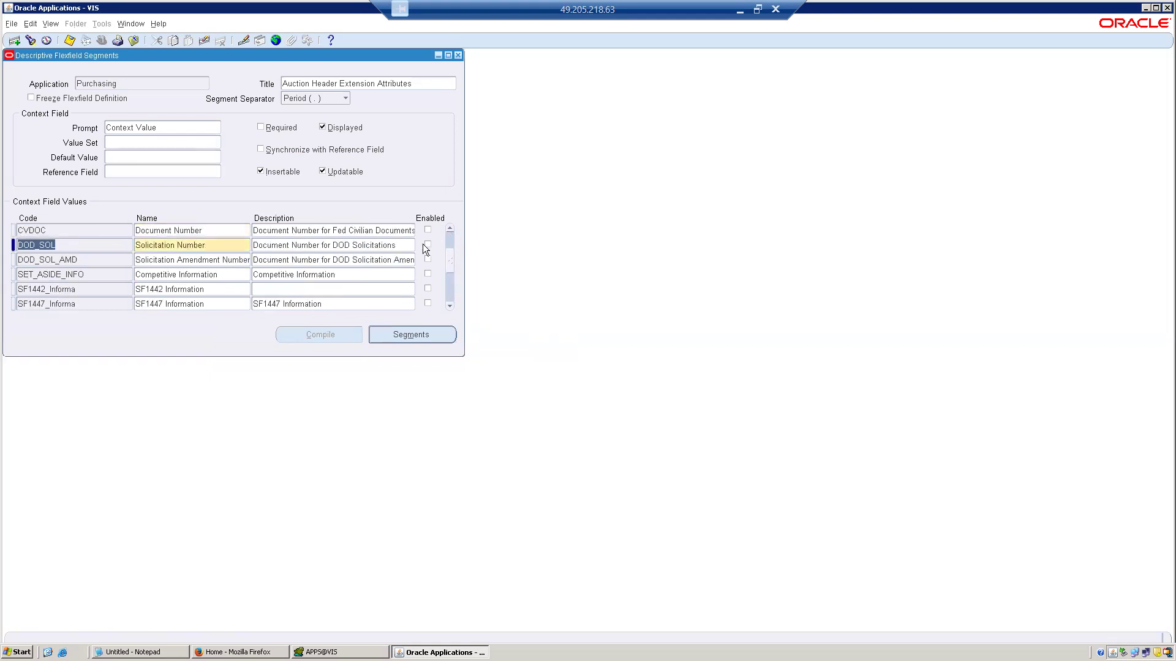
click(427, 244)
click(73, 44)
click(72, 44)
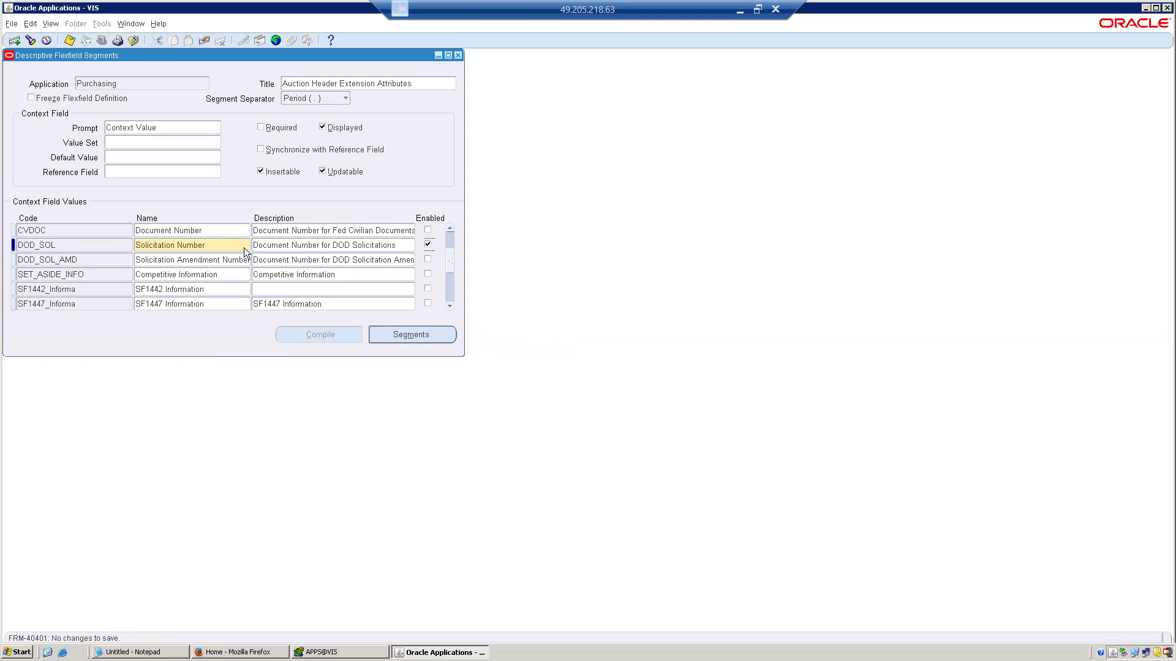
click(150, 84)
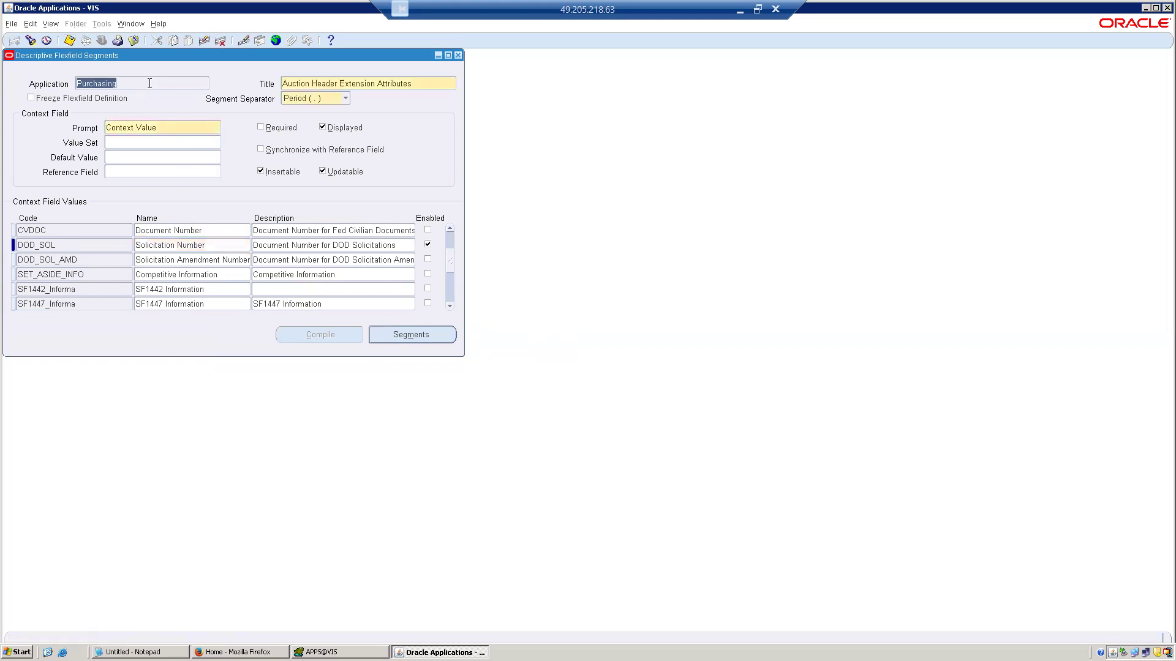
Browse to Purchasing's Destination descriptive flexfield and open the segments of its EXPENSE context.
key(Down)
key(Down)
key(Down)
key(Down)
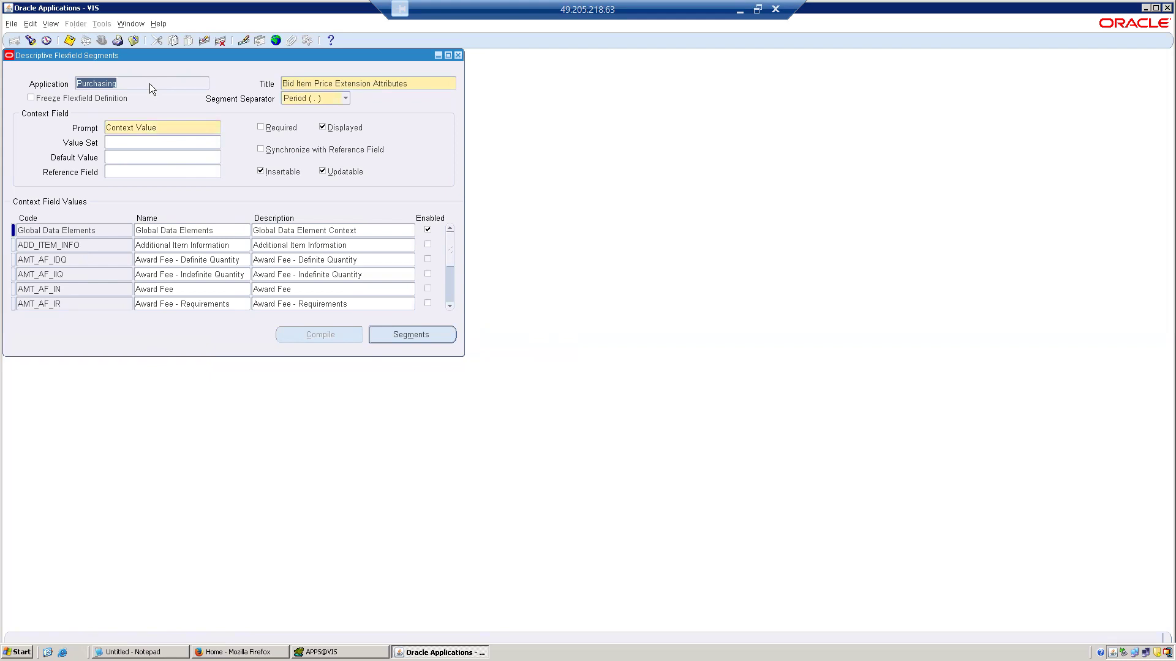
key(Down)
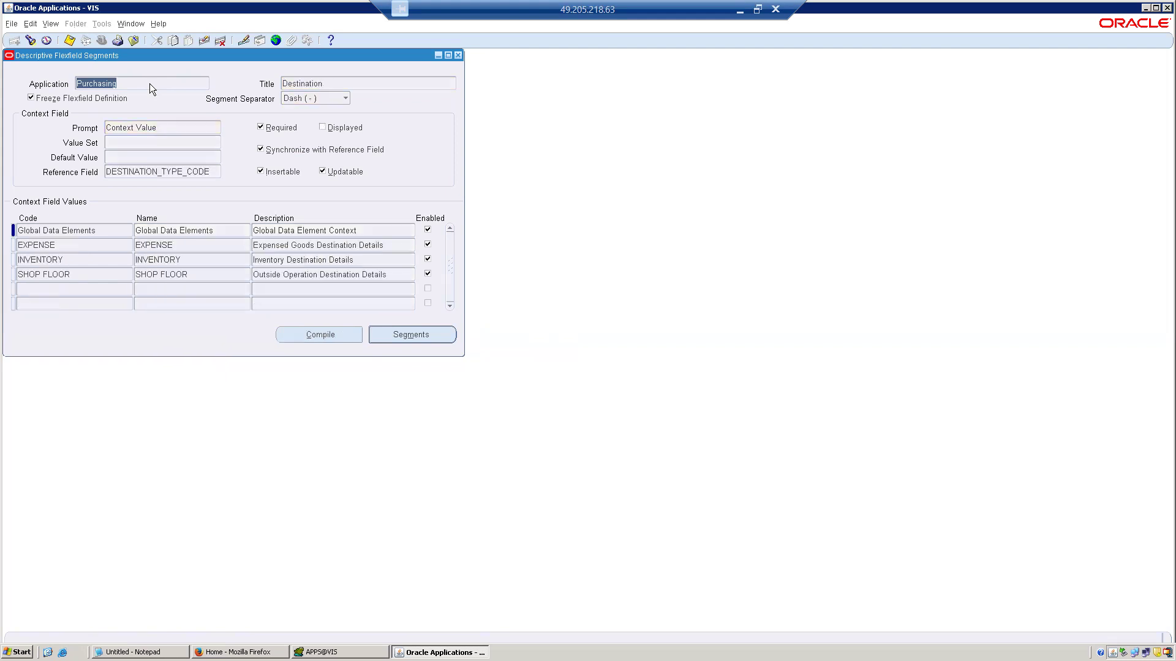
click(174, 243)
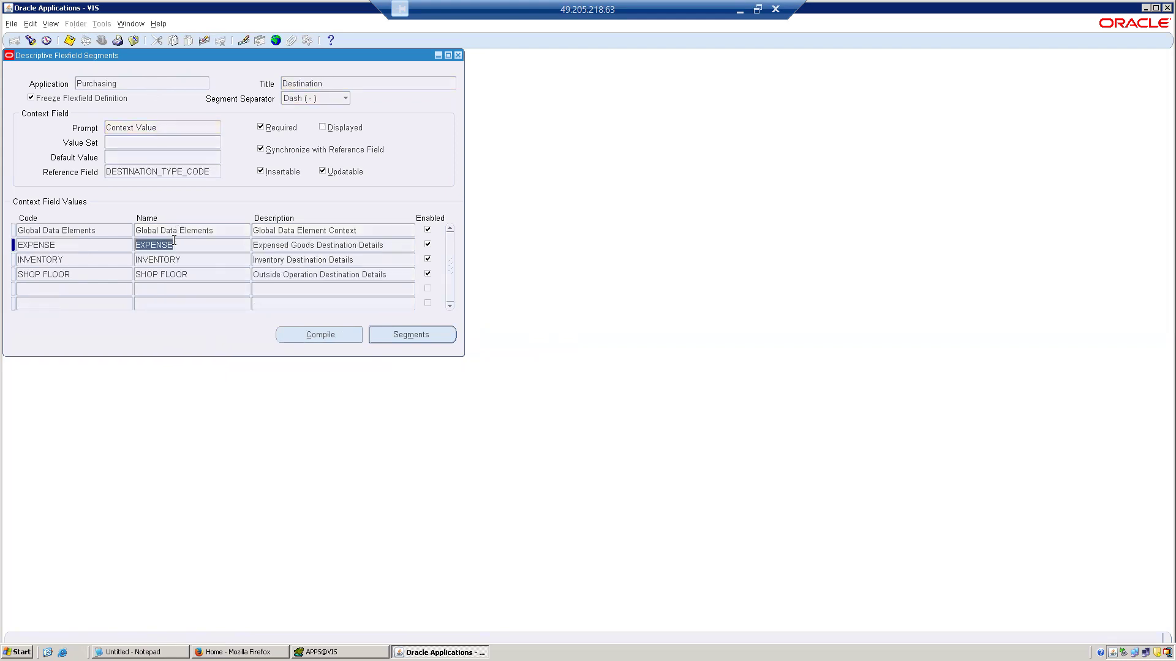
click(411, 340)
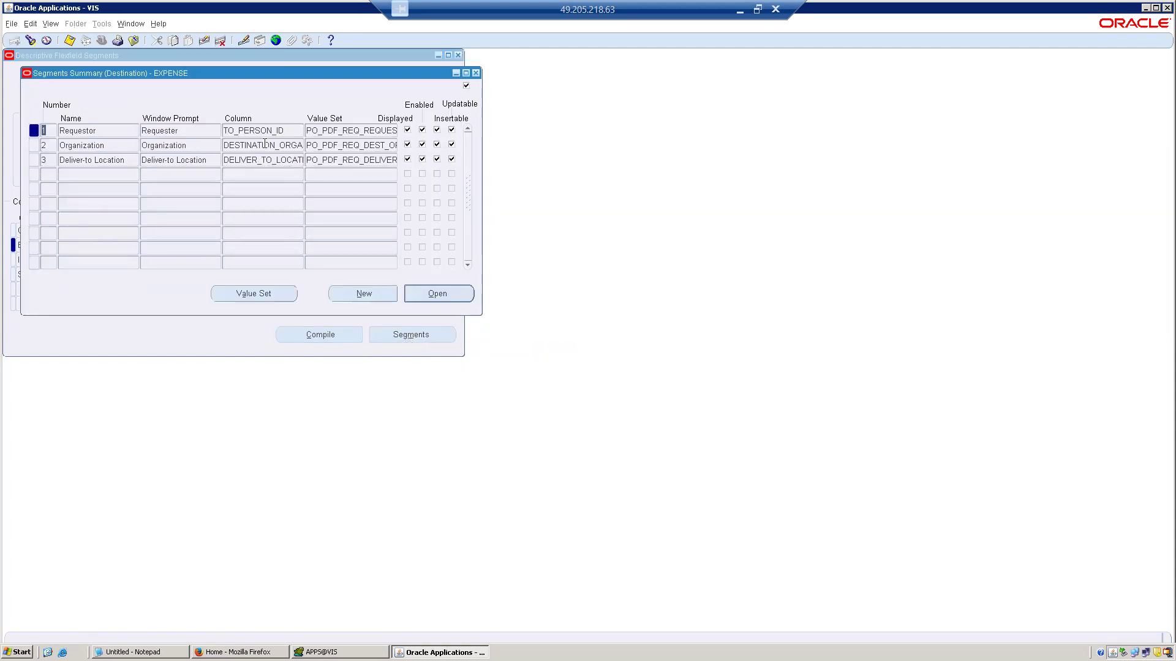
Examine the window prompts, columns and value sets of the EXPENSE context's three segments, and close the segments summary.
click(321, 130)
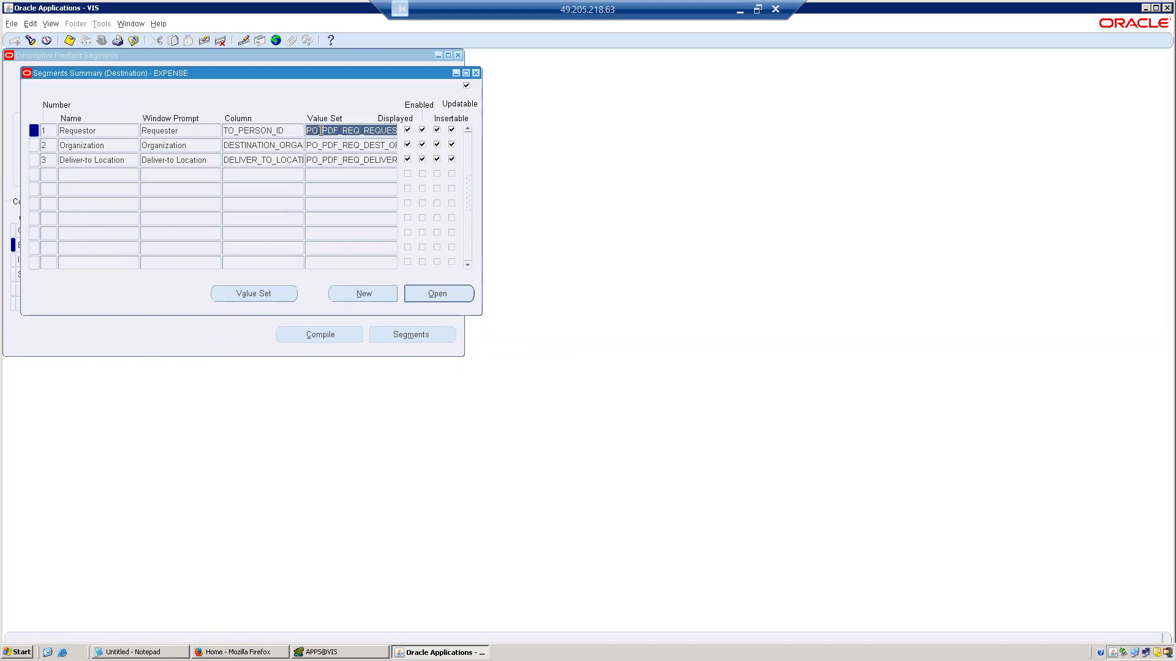
click(254, 132)
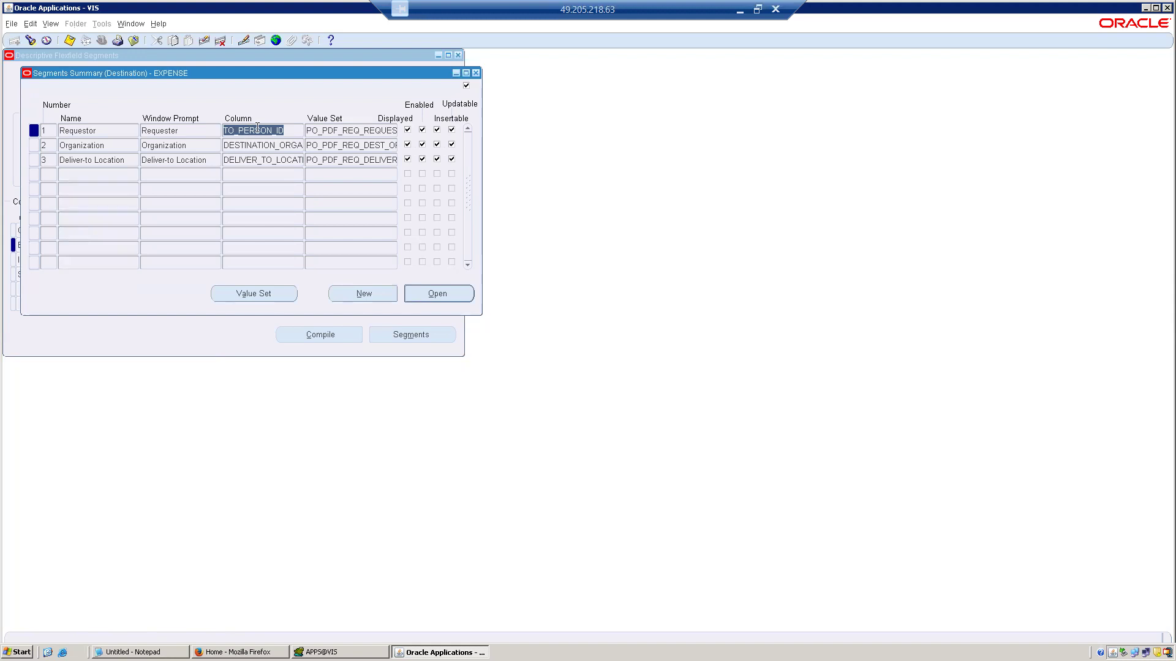
click(191, 126)
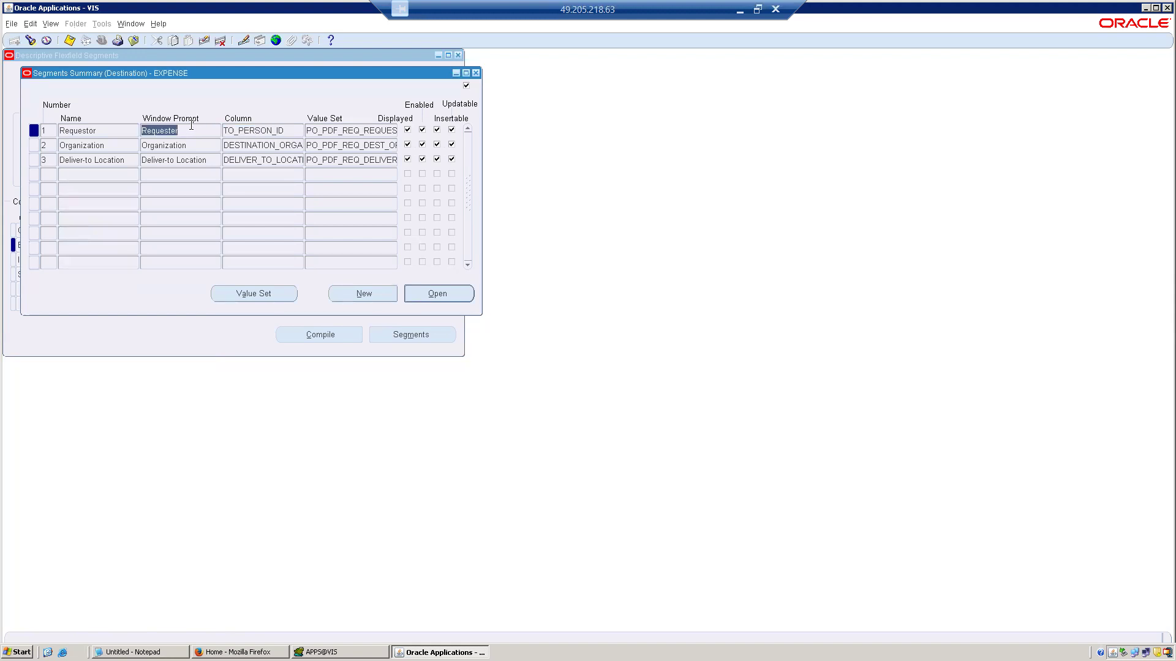
click(189, 145)
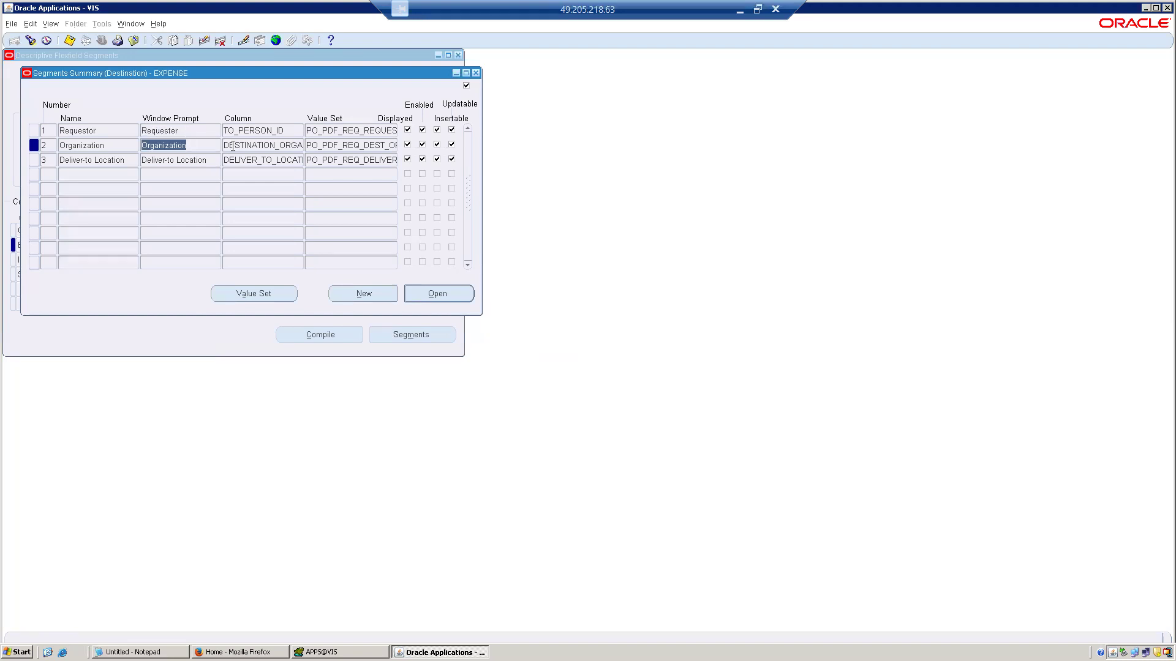
click(241, 148)
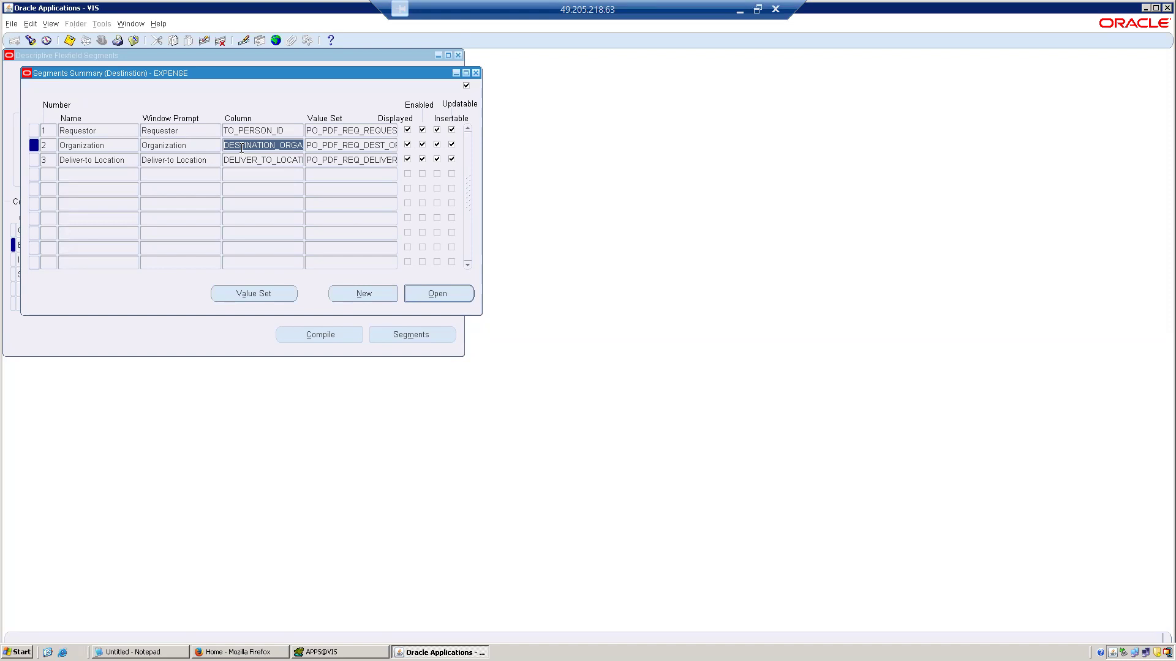
click(242, 148)
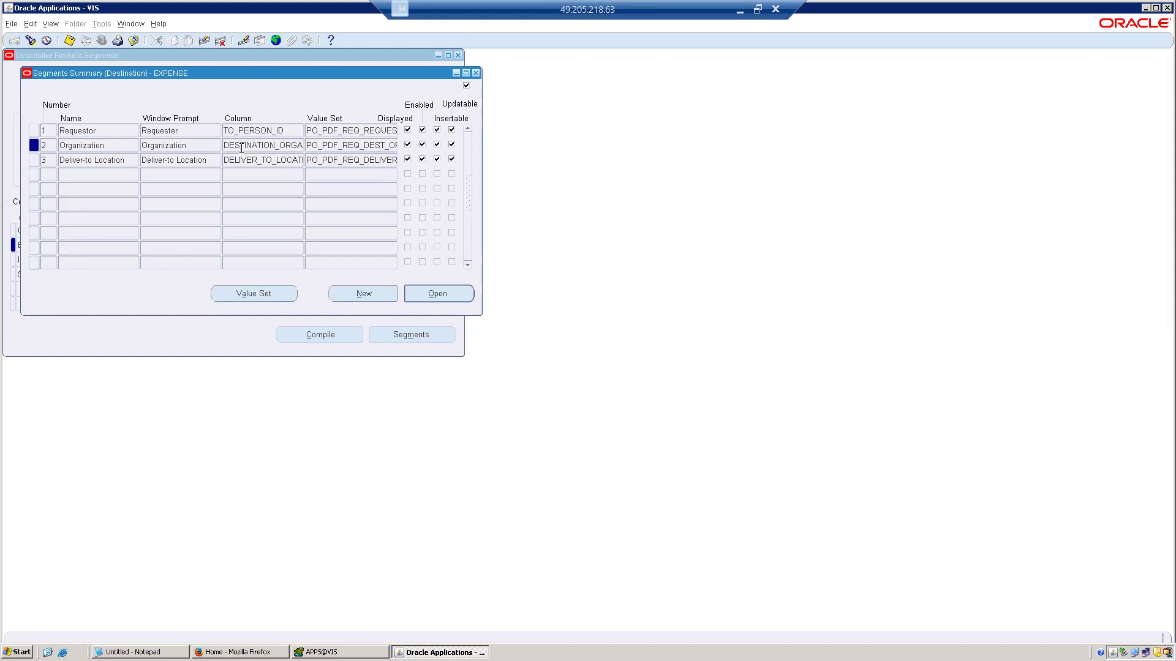
click(209, 157)
click(240, 160)
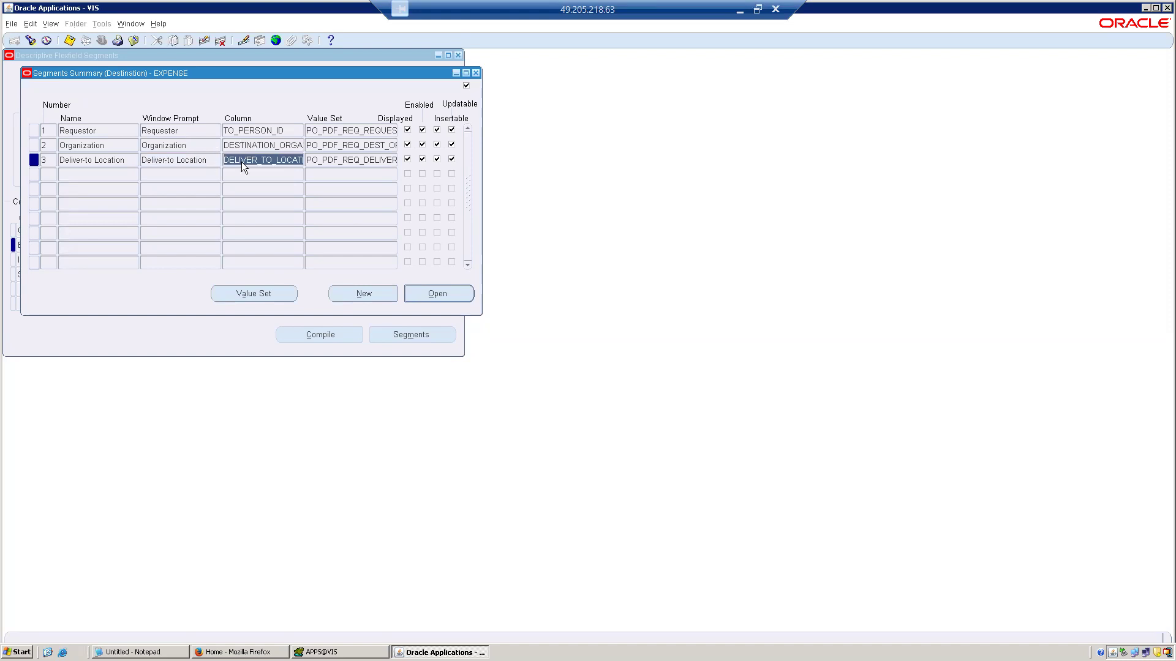
click(476, 73)
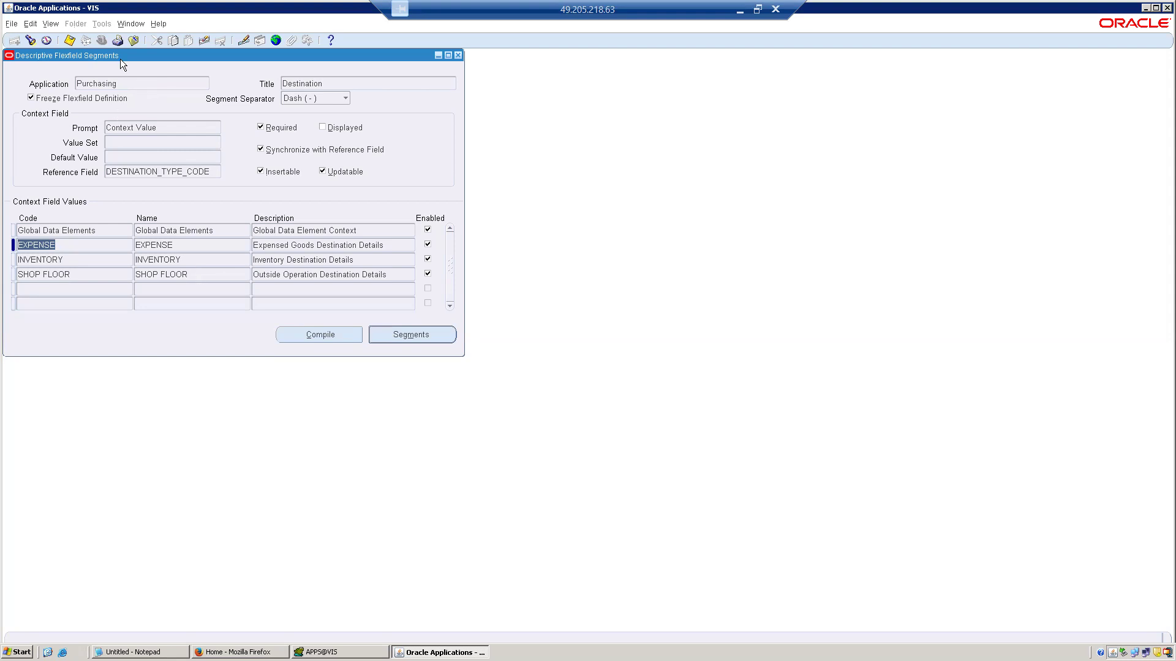
Leave the descriptive flexfield definition and open the value set definition form from the Application Validation functions.
click(133, 40)
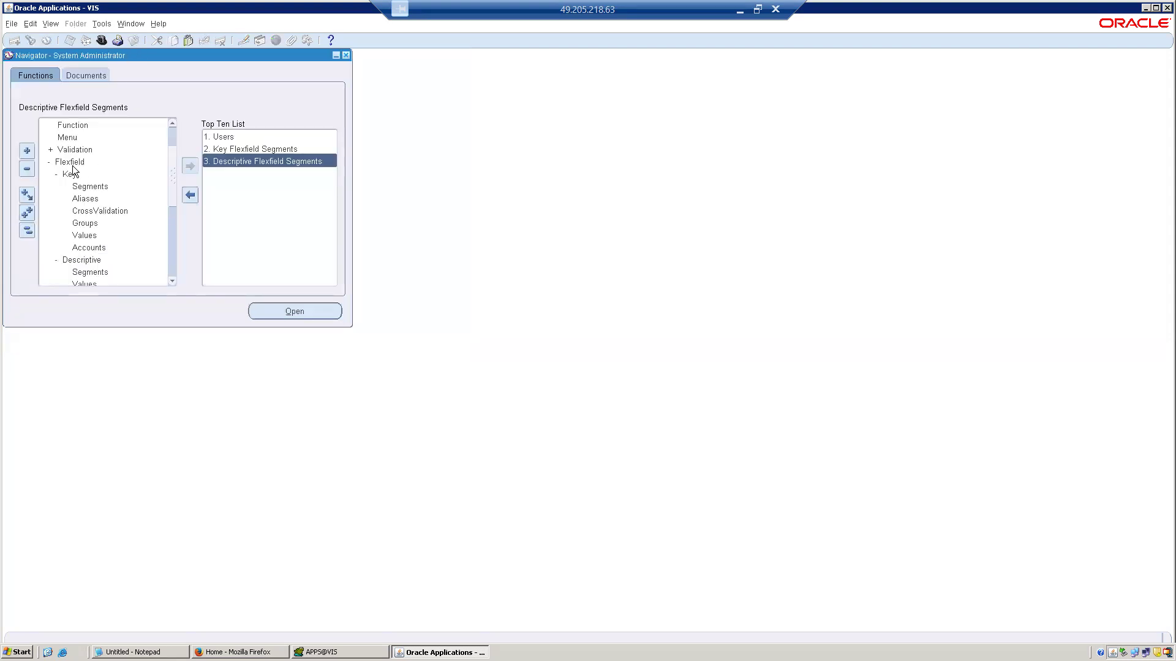
click(32, 234)
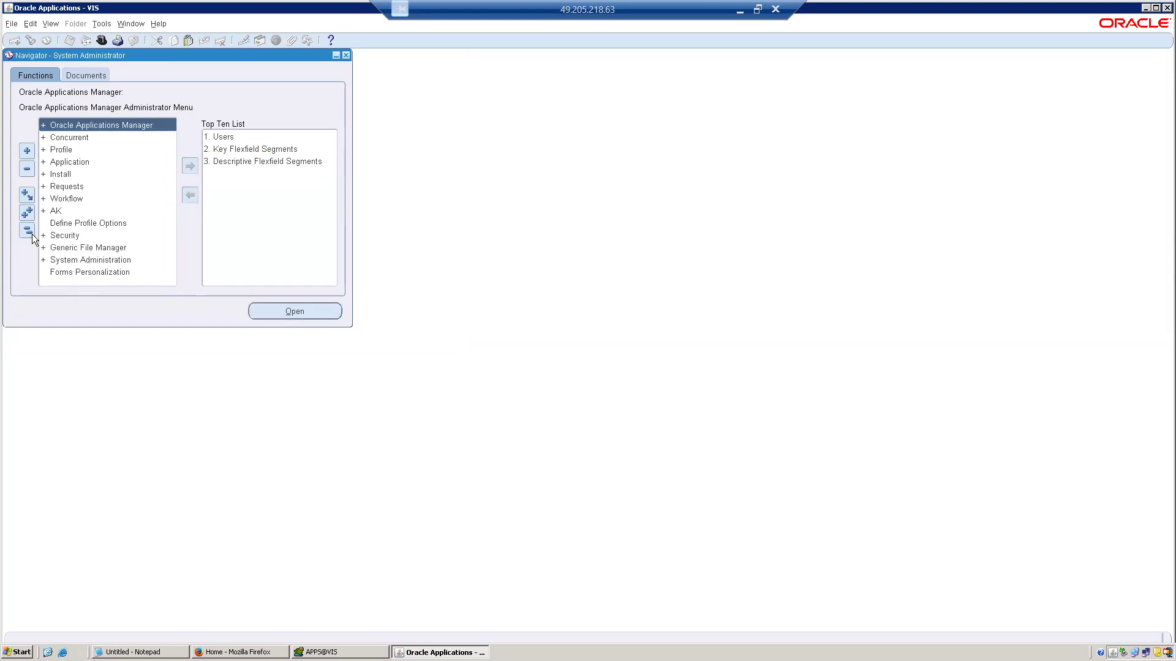
double_click(74, 165)
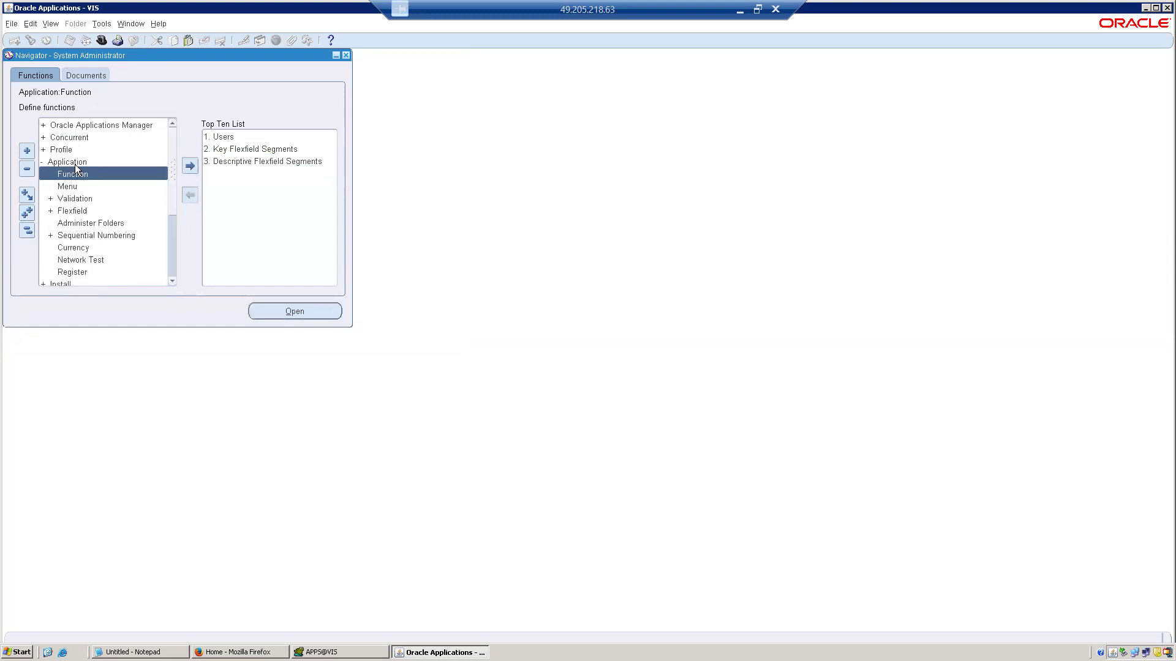
click(86, 197)
double_click(85, 197)
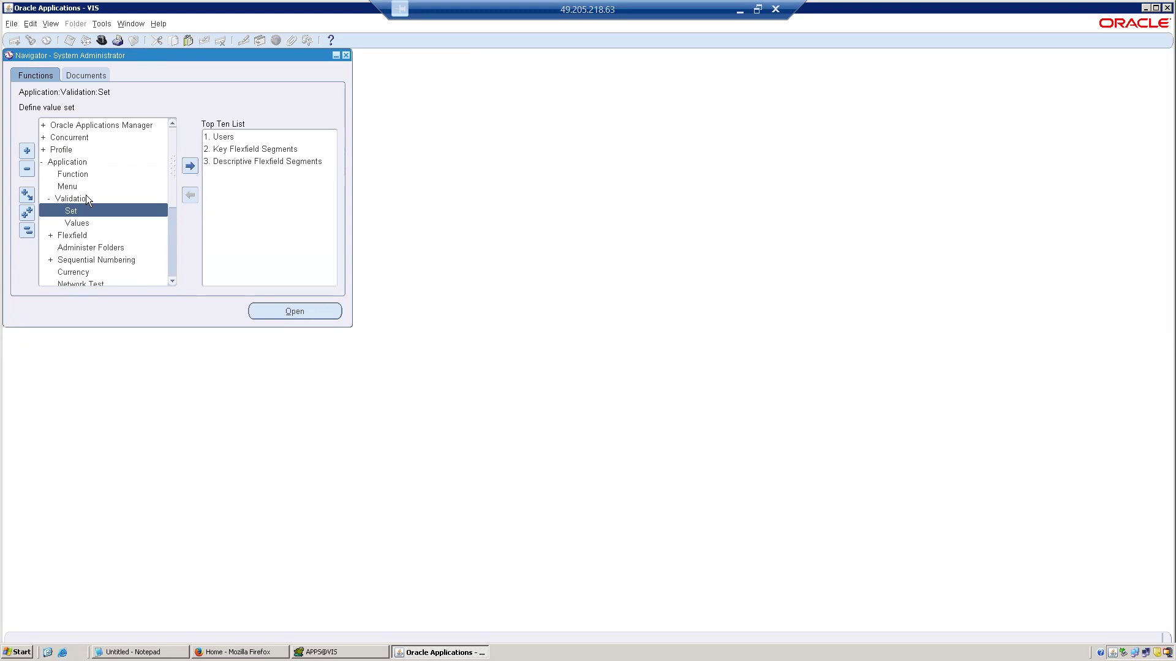
double_click(78, 237)
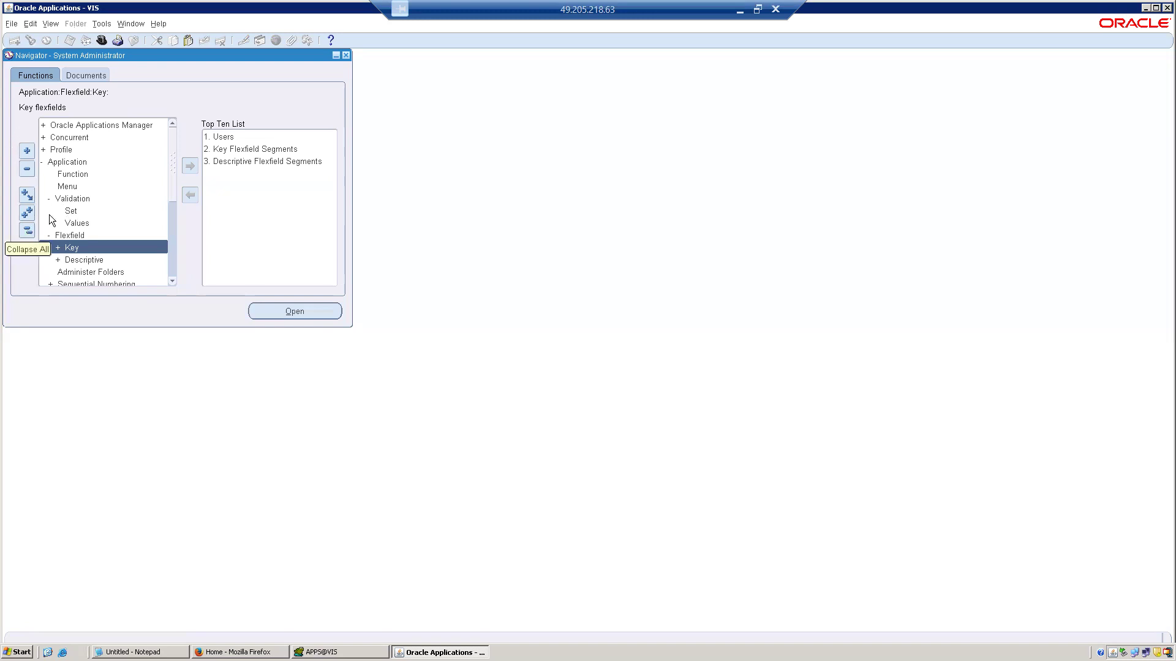
double_click(71, 211)
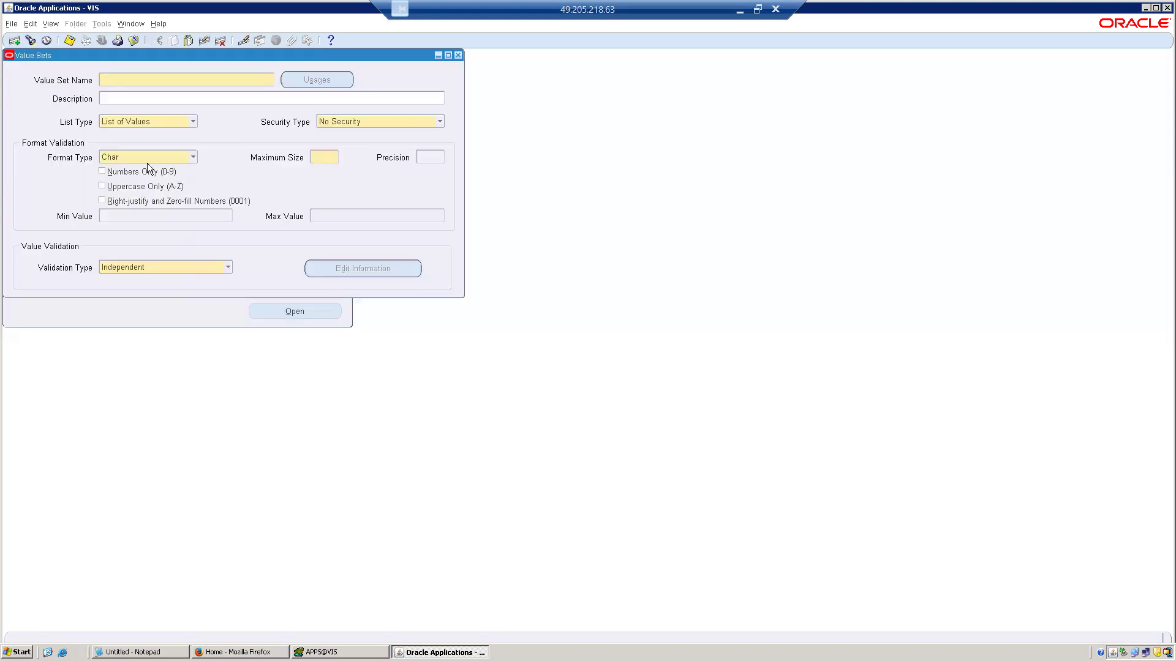
Review the available list type and validation type options for a new value set.
click(192, 121)
click(192, 120)
click(229, 267)
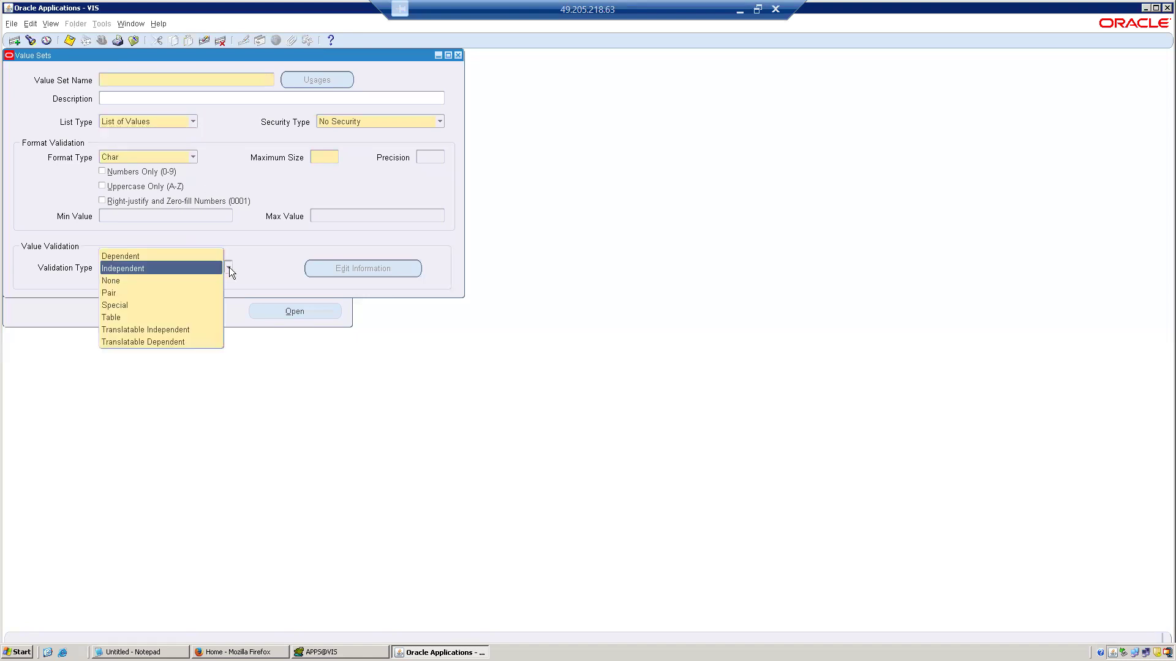
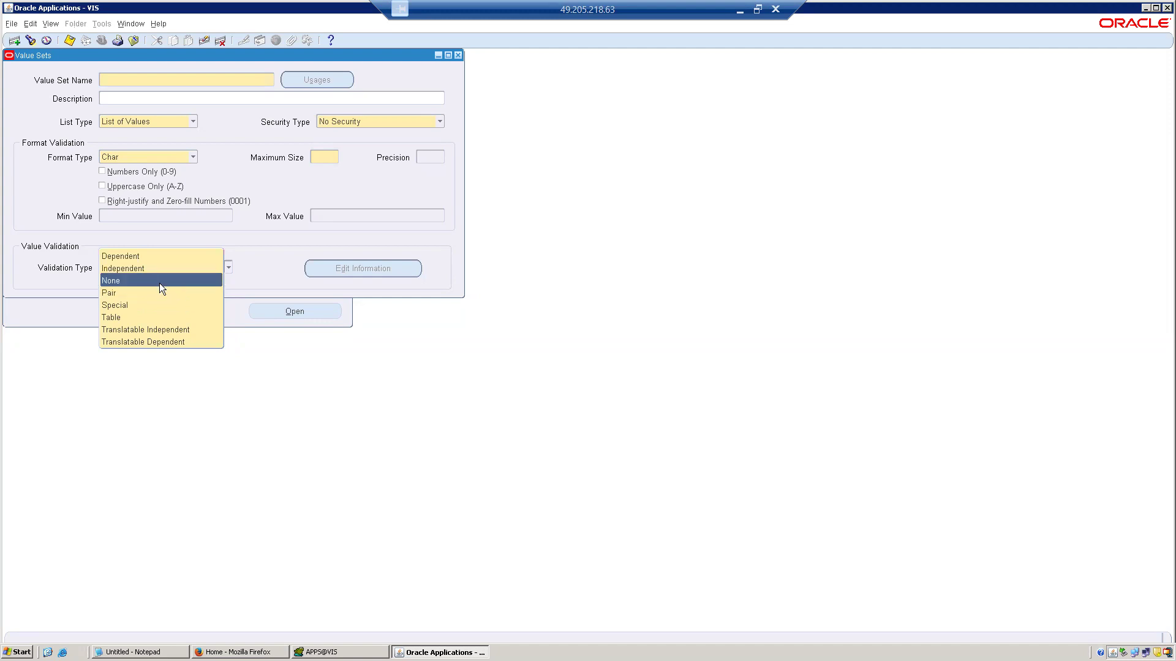
click(145, 315)
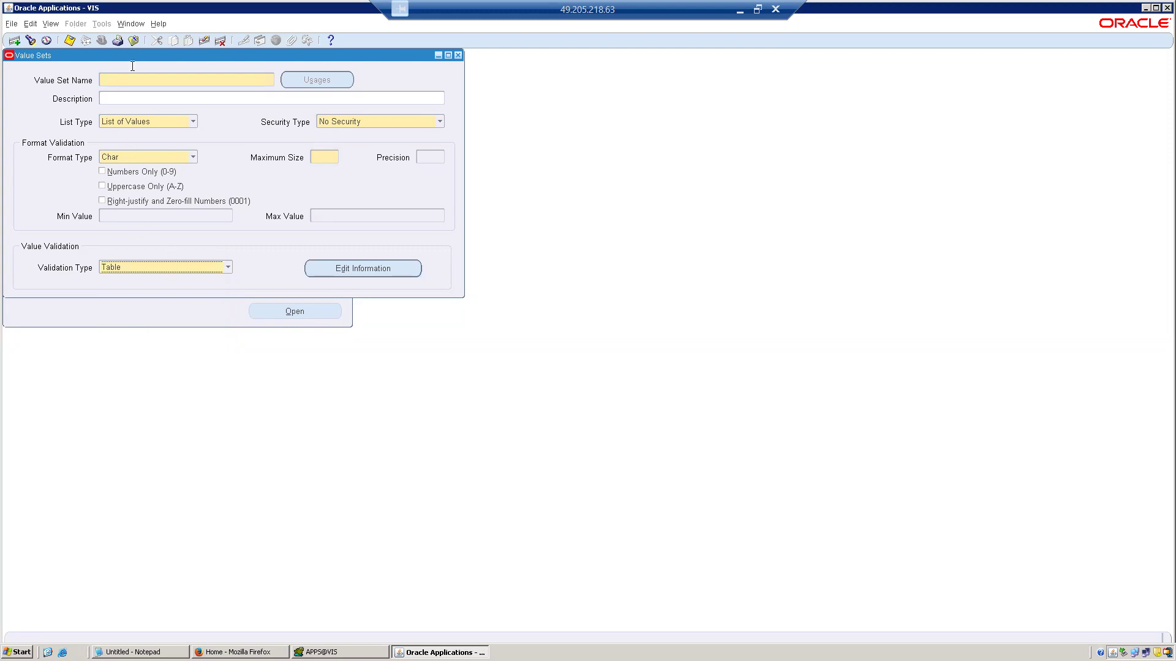
click(135, 41)
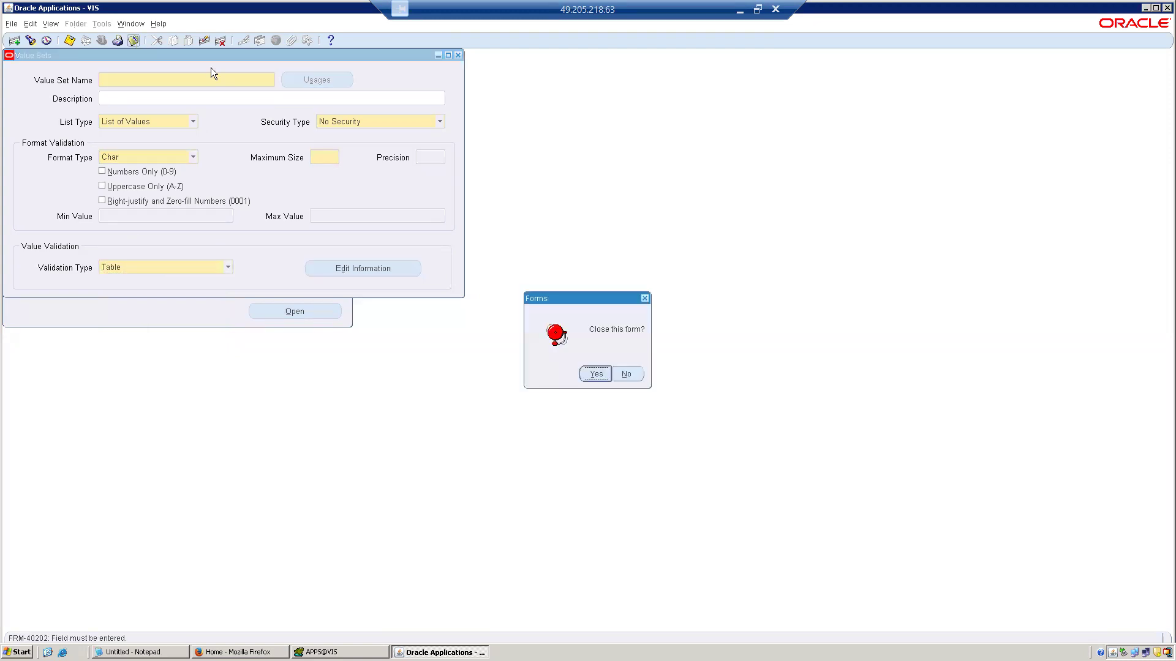
click(594, 374)
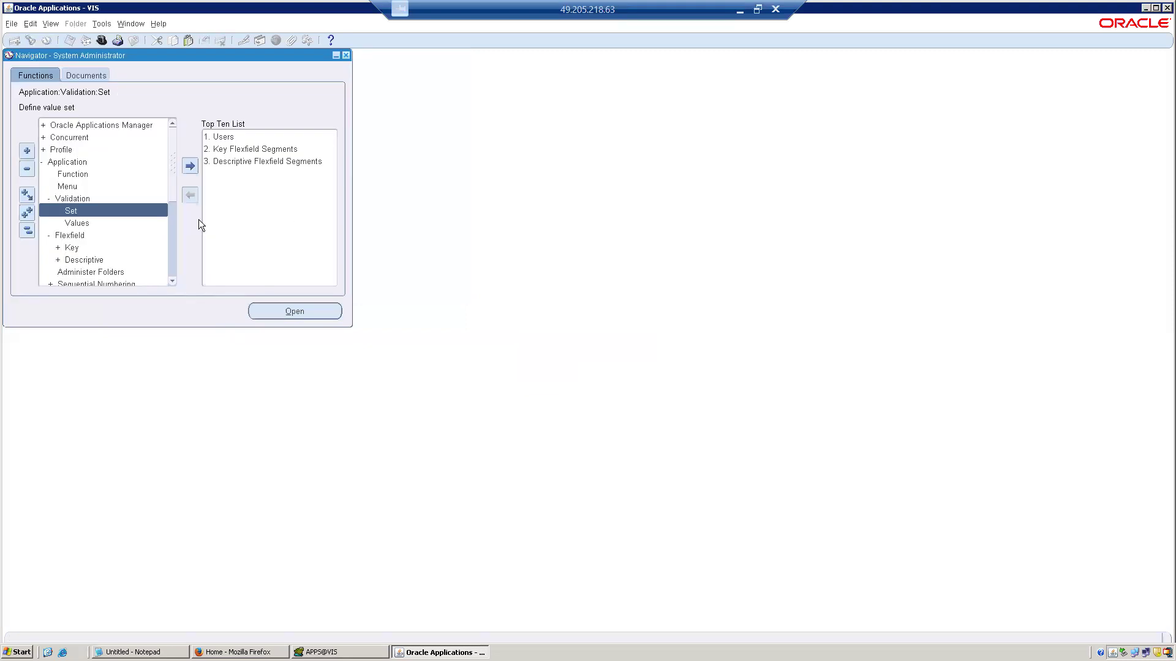
Reopen the value set definition form and query the value sets whose validation type is Table.
double_click(144, 209)
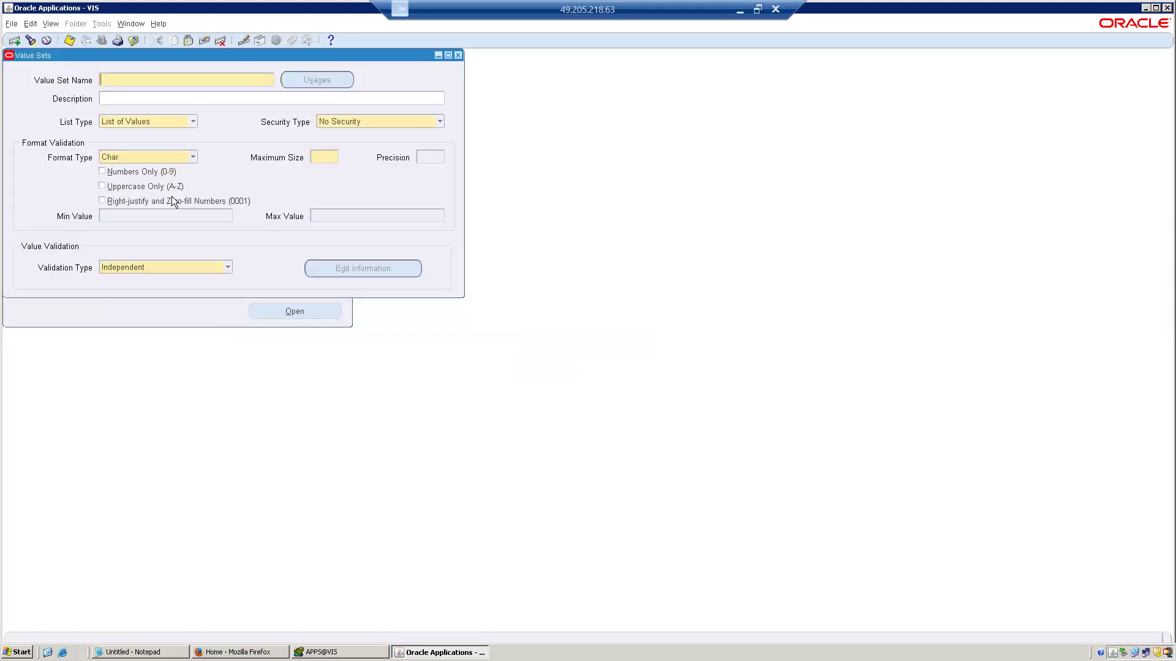
key(F11)
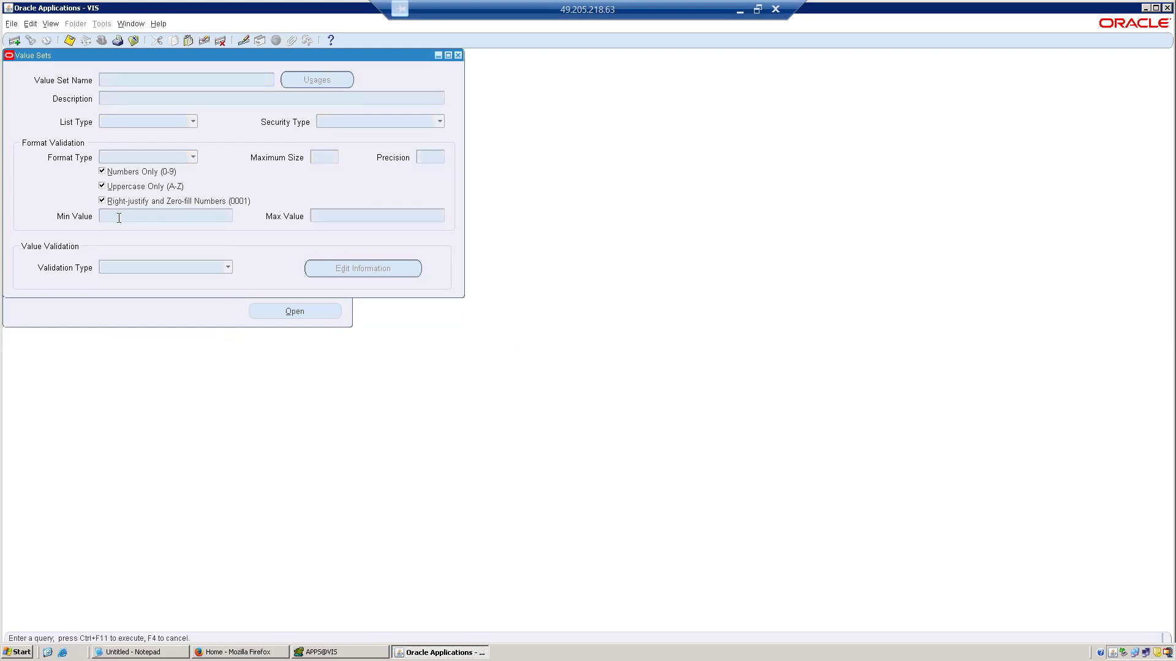
click(126, 265)
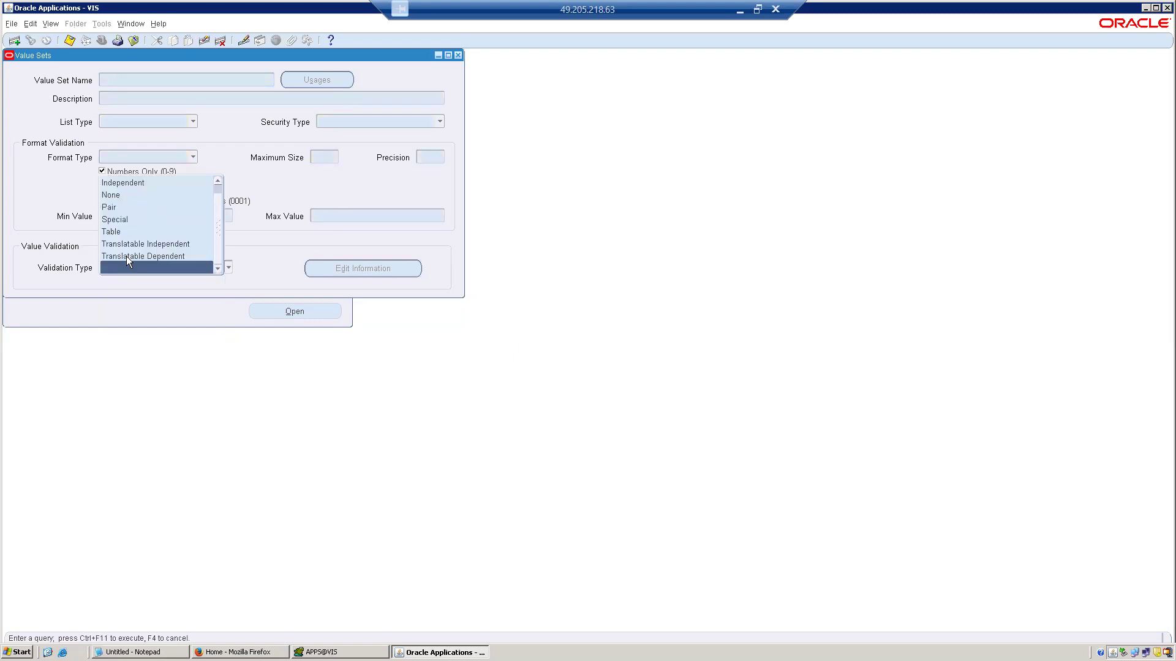
click(132, 233)
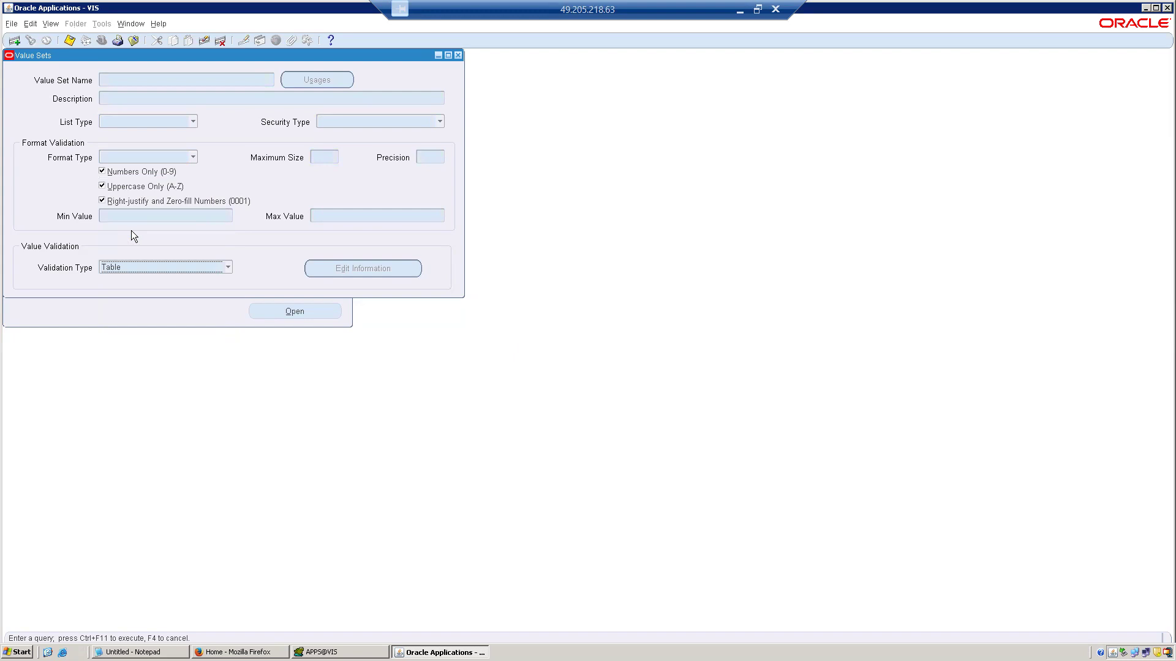
key(ctrl+F11)
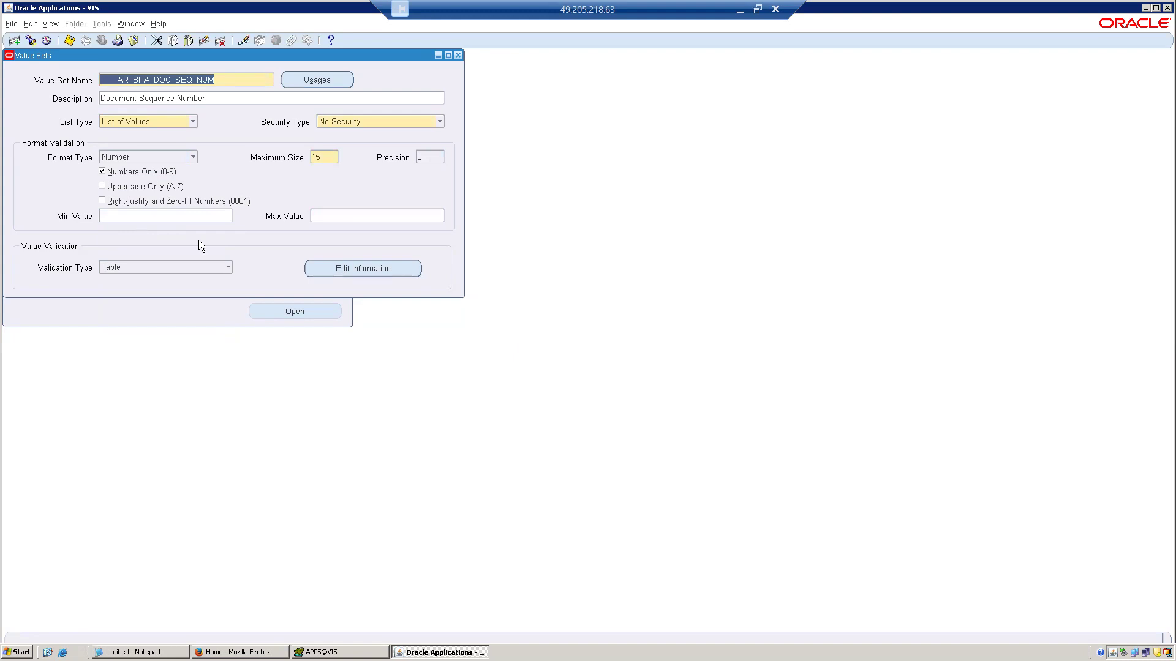
Browse the queried value sets to ABCUN_ITEM_NUMBER and review its list type, format and description.
click(114, 123)
click(114, 126)
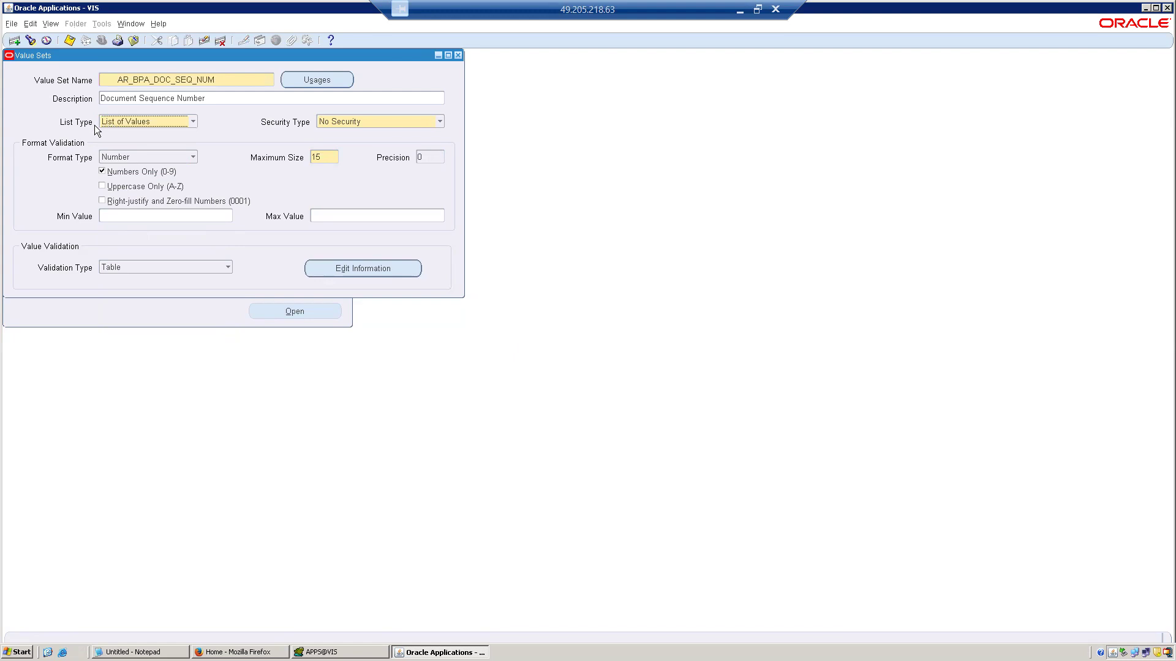
double_click(227, 81)
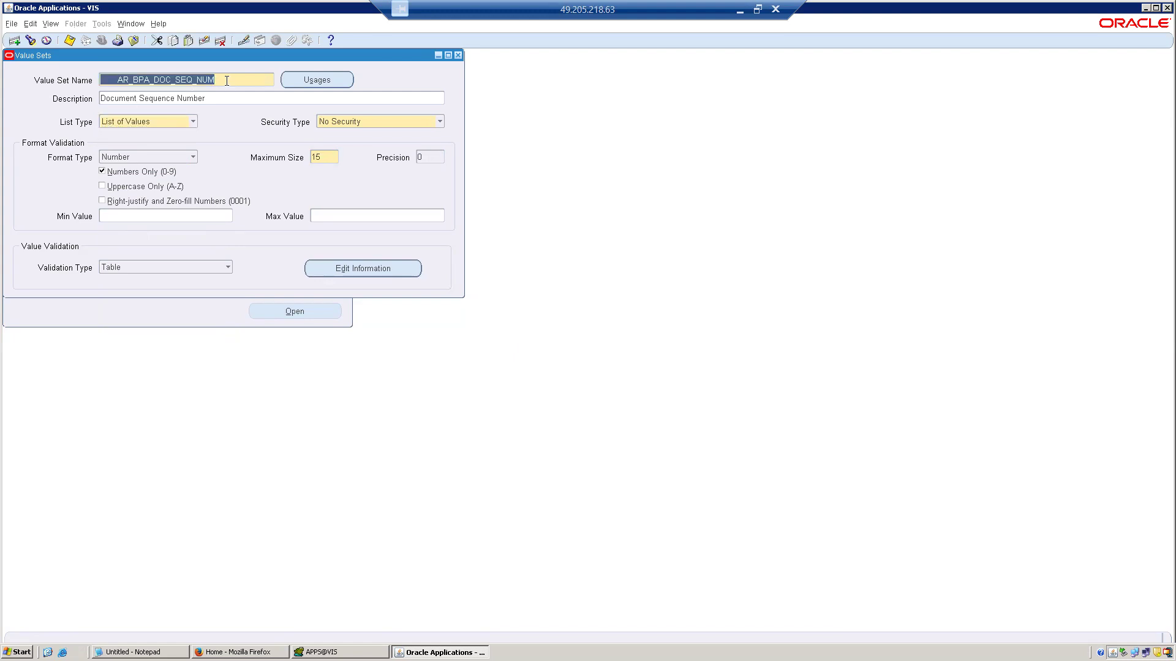
key(Down)
key(Down)
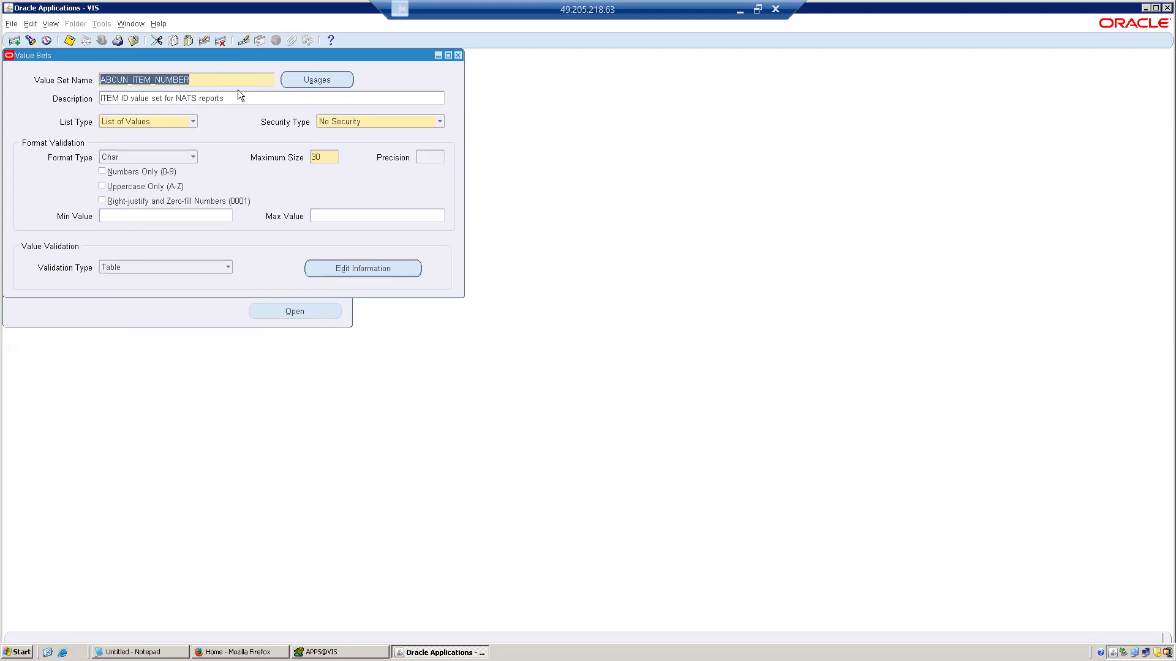
key(Tab)
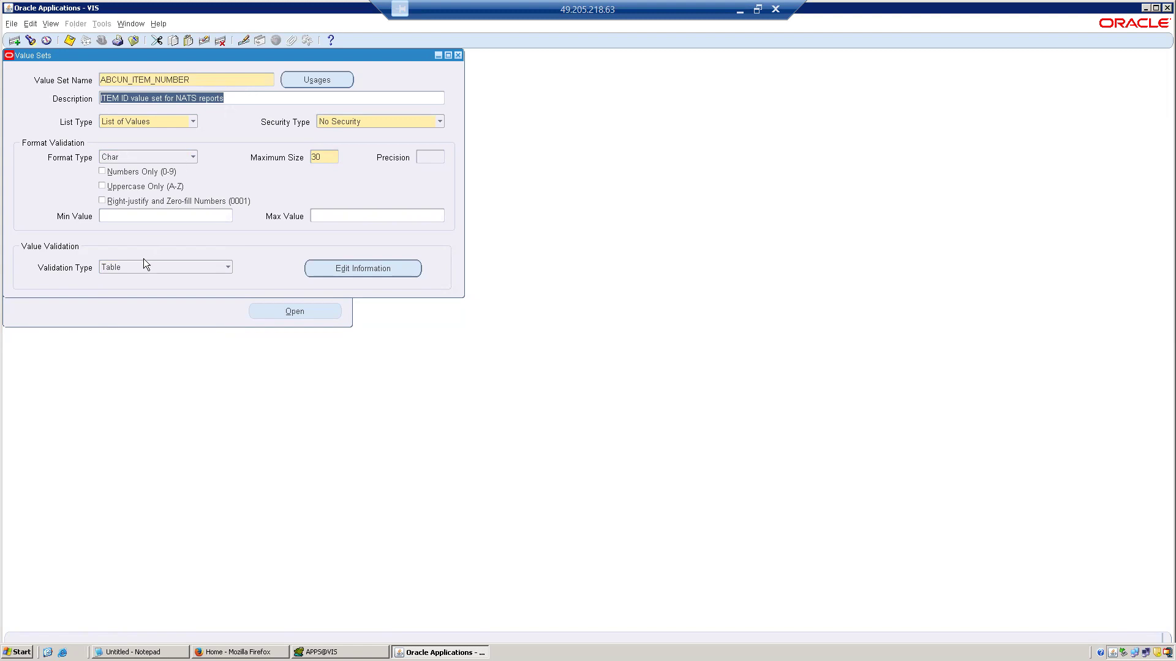
Examine the validation table information of ABCUN_ITEM_NUMBER, including its table name, value and ID columns, and Where/Order By clause.
click(359, 266)
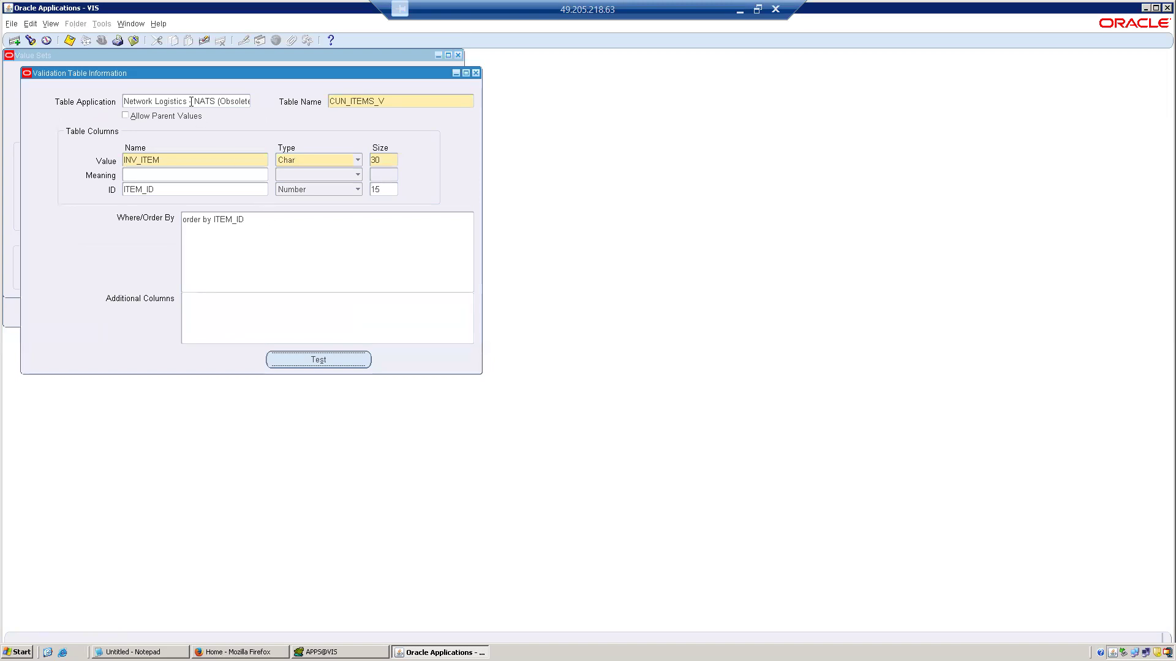
click(387, 103)
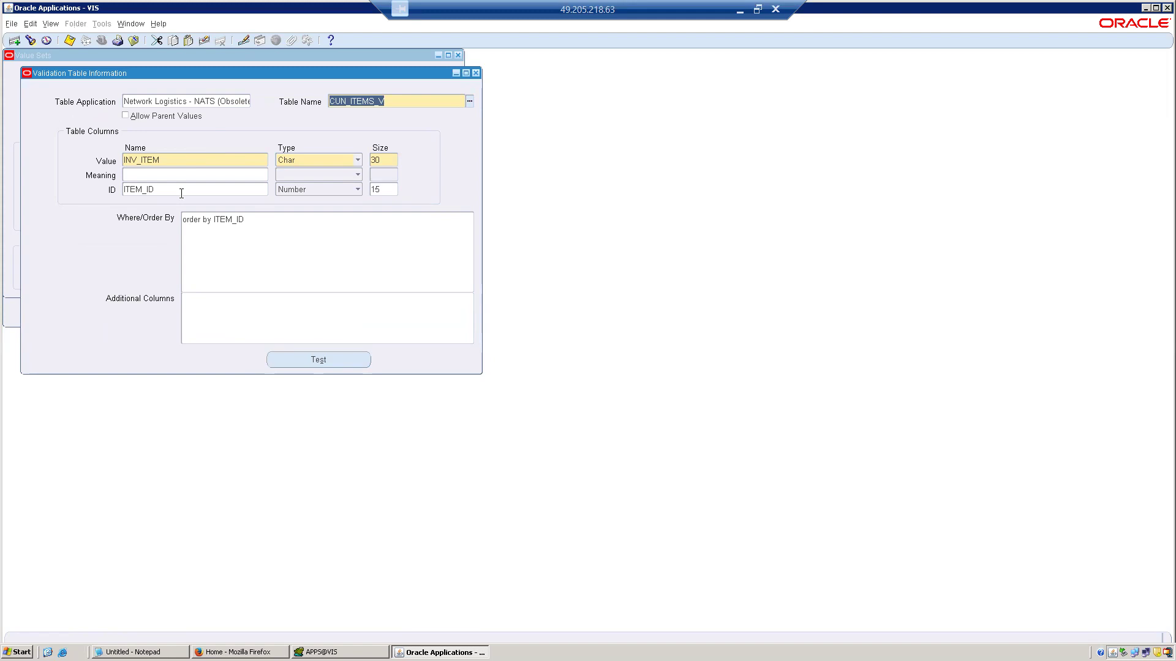
click(261, 226)
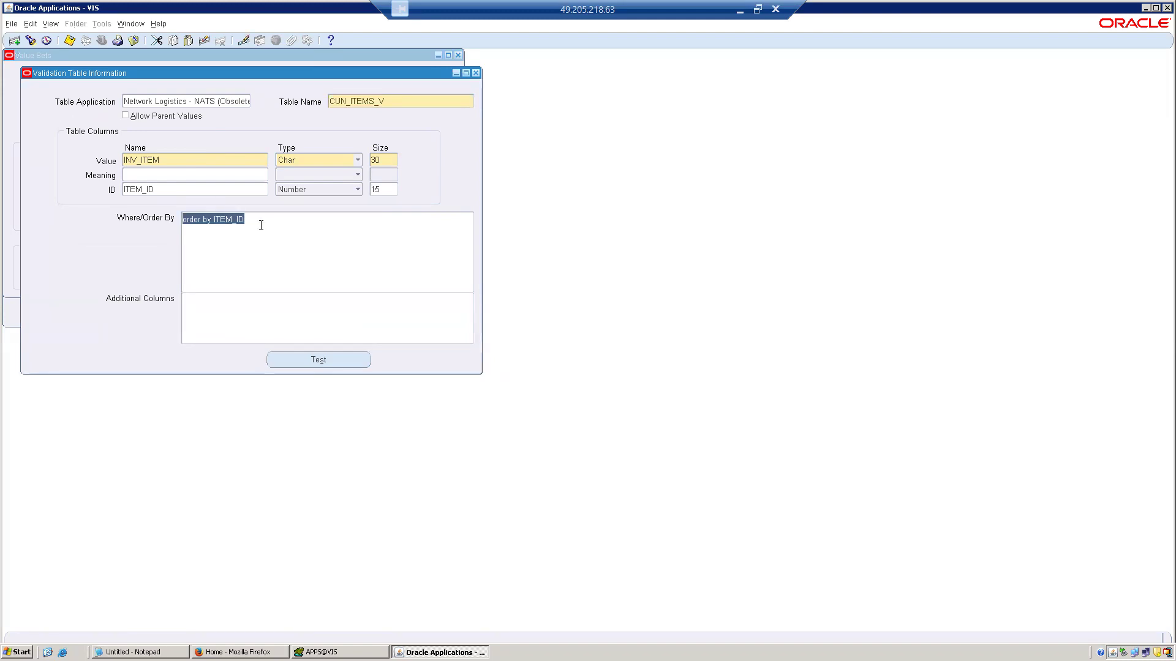
drag(223, 71, 458, 183)
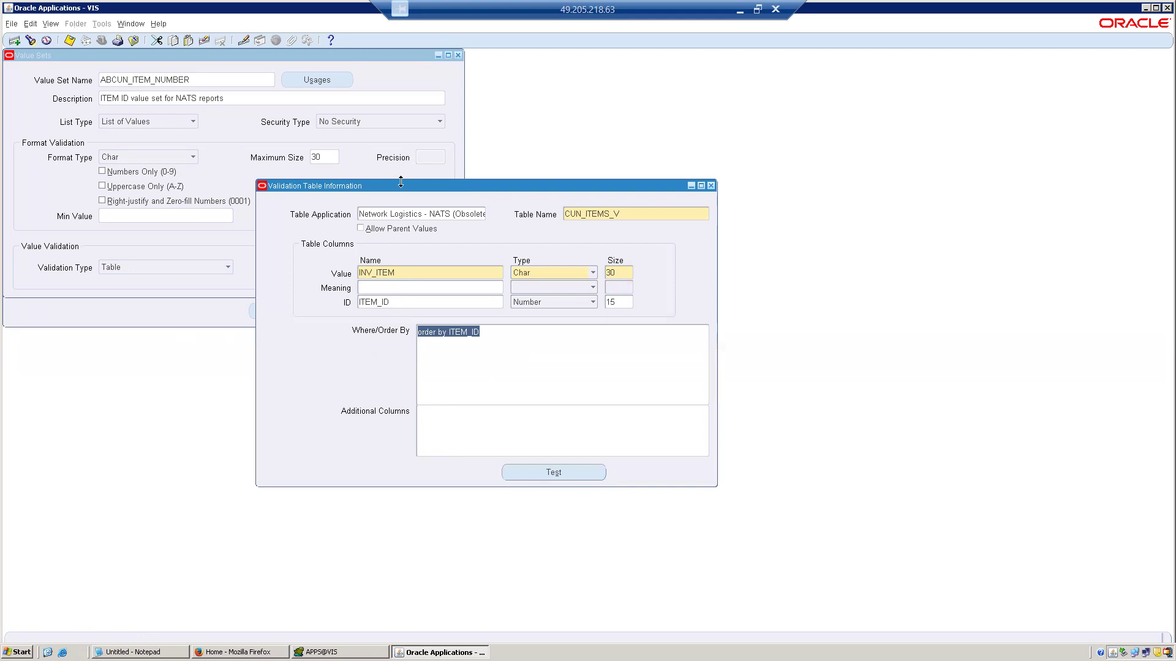
drag(401, 185, 671, 109)
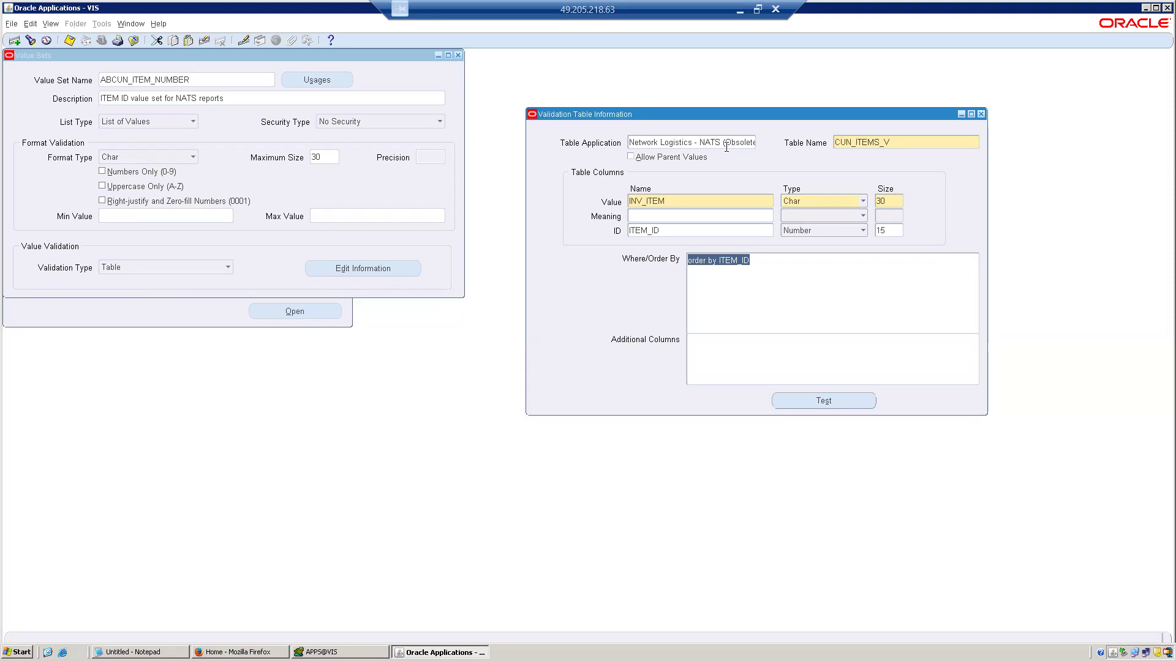
click(861, 143)
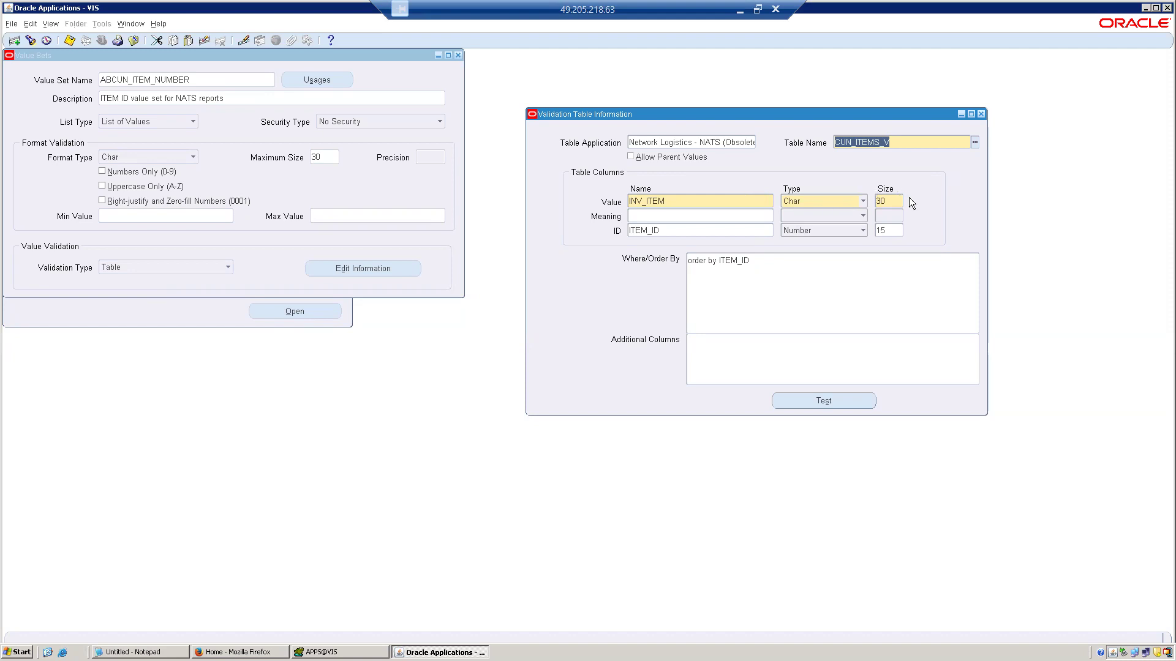
click(751, 281)
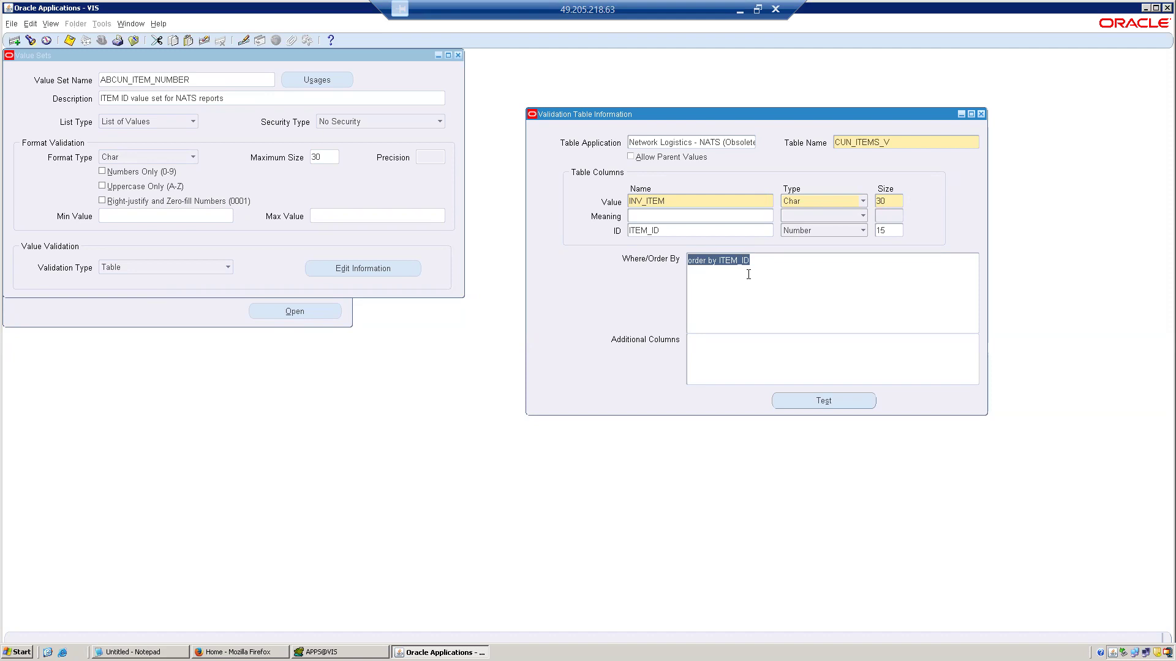
Test the ABCUN_ITEM_NUMBER table validation, dismiss the message and close the validation table information.
click(824, 400)
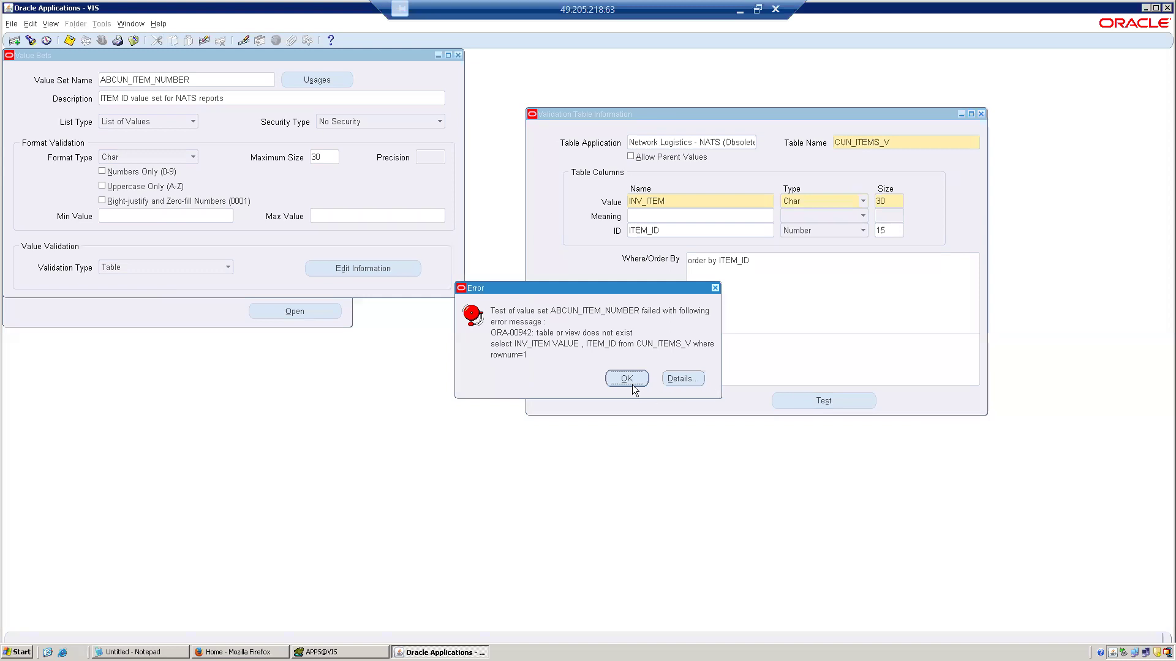
click(632, 385)
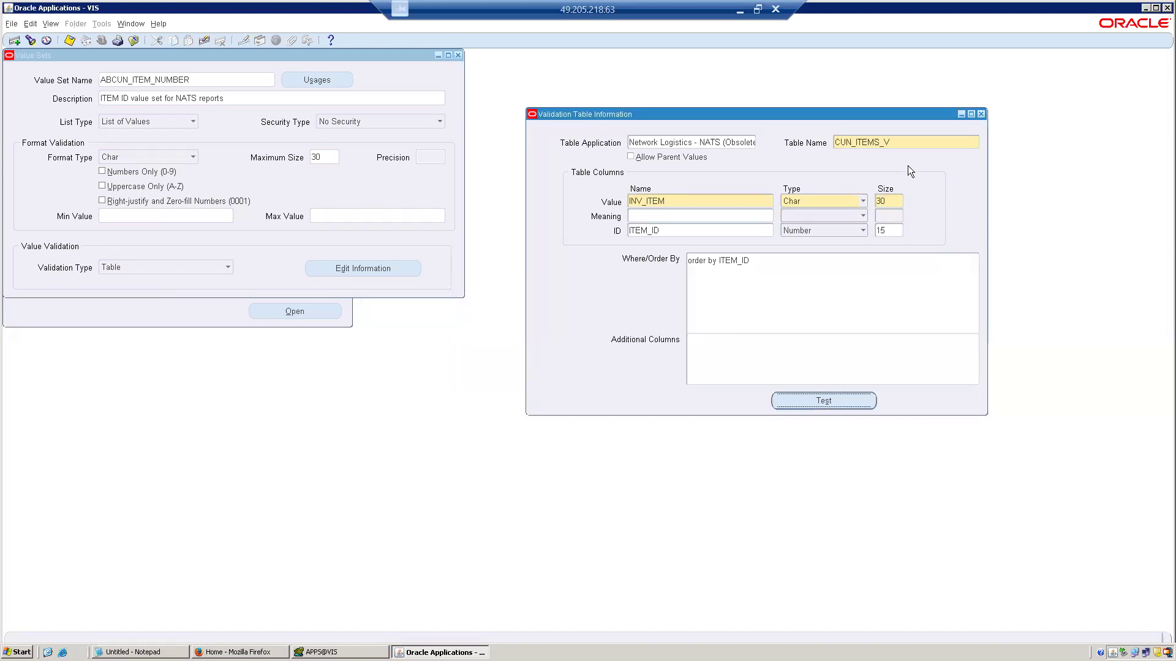
click(980, 114)
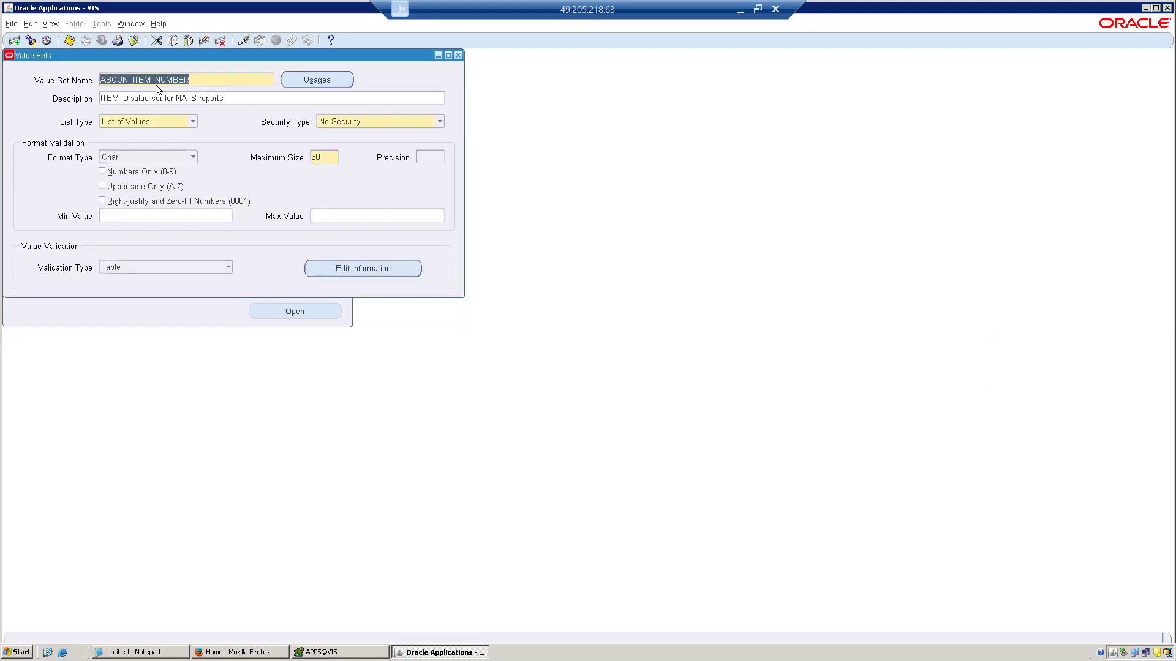
Start a new value set named TEST_TABLE-VS with the description TEST.
click(12, 41)
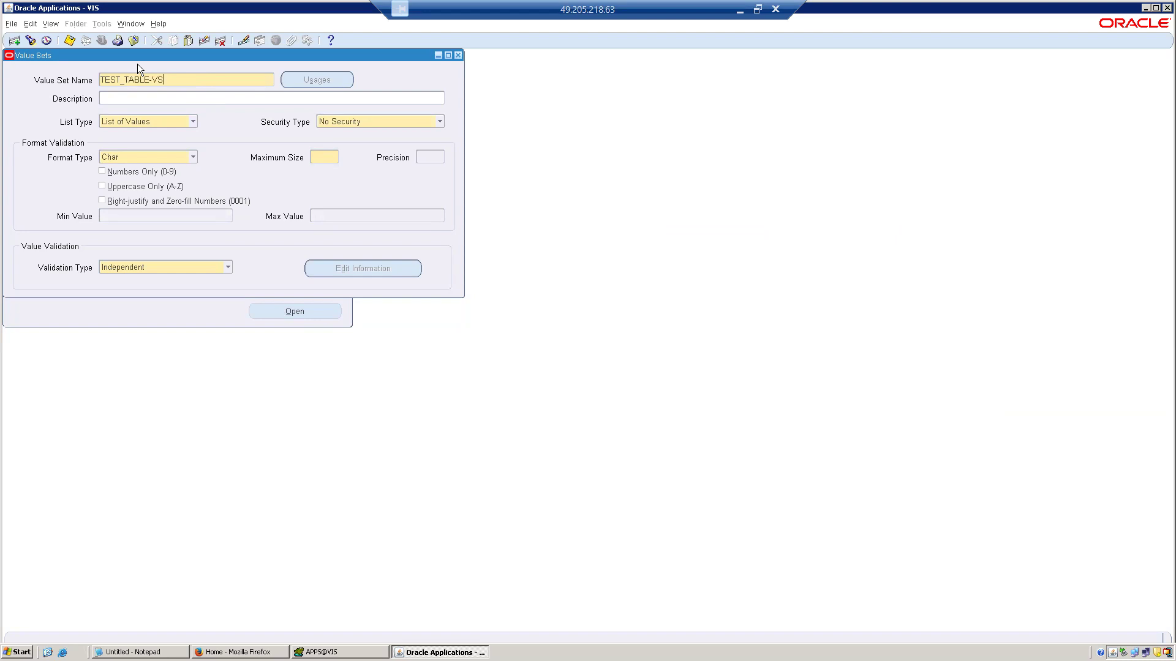
click(149, 124)
click(150, 123)
click(140, 98)
text(T)
key(BackSpace)
text(ST)
Set the new value set's validation type to Table and its maximum size to 20.
click(149, 267)
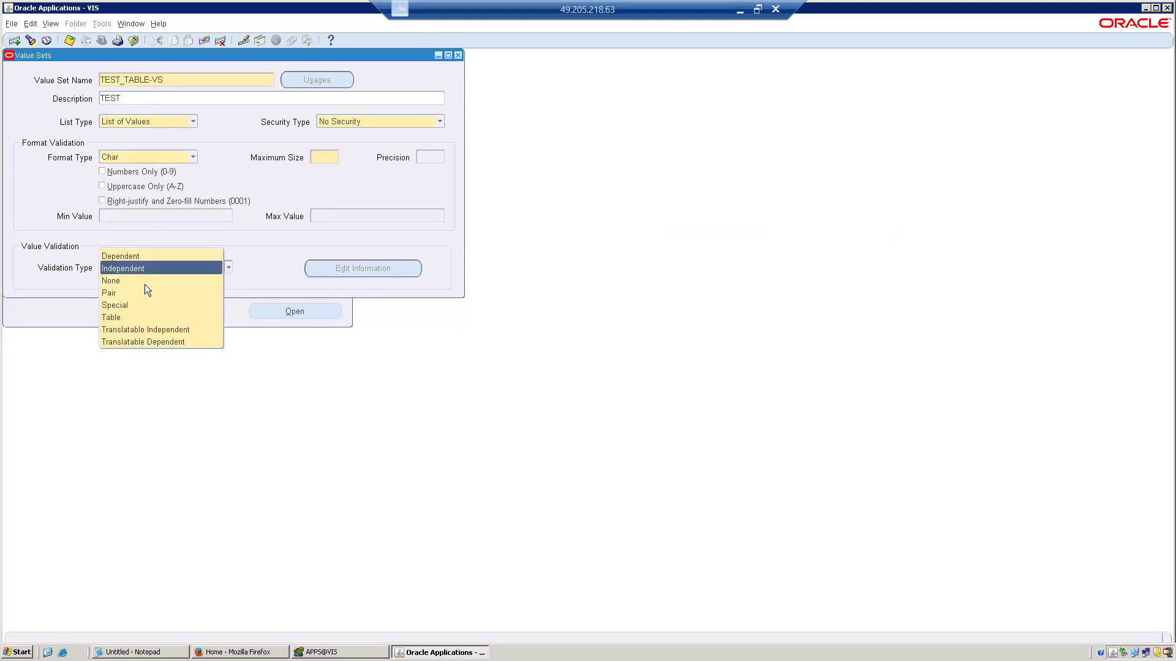
click(125, 321)
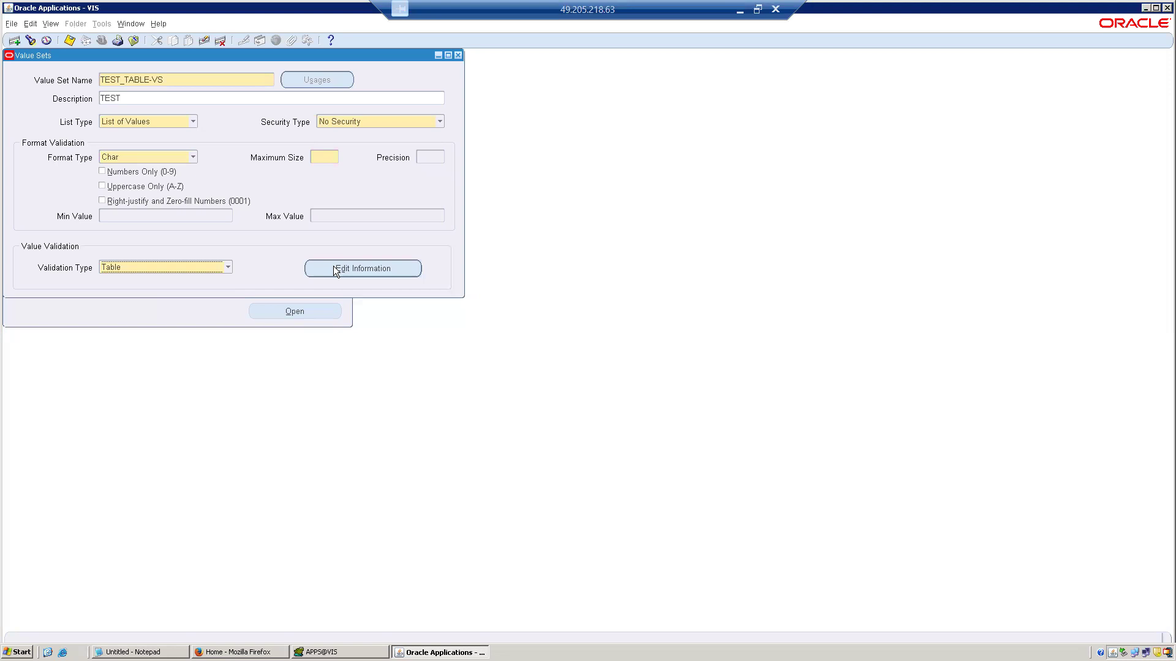
click(330, 155)
text(20)
Open the new value set's validation table information and choose Inventory as the table application.
click(332, 270)
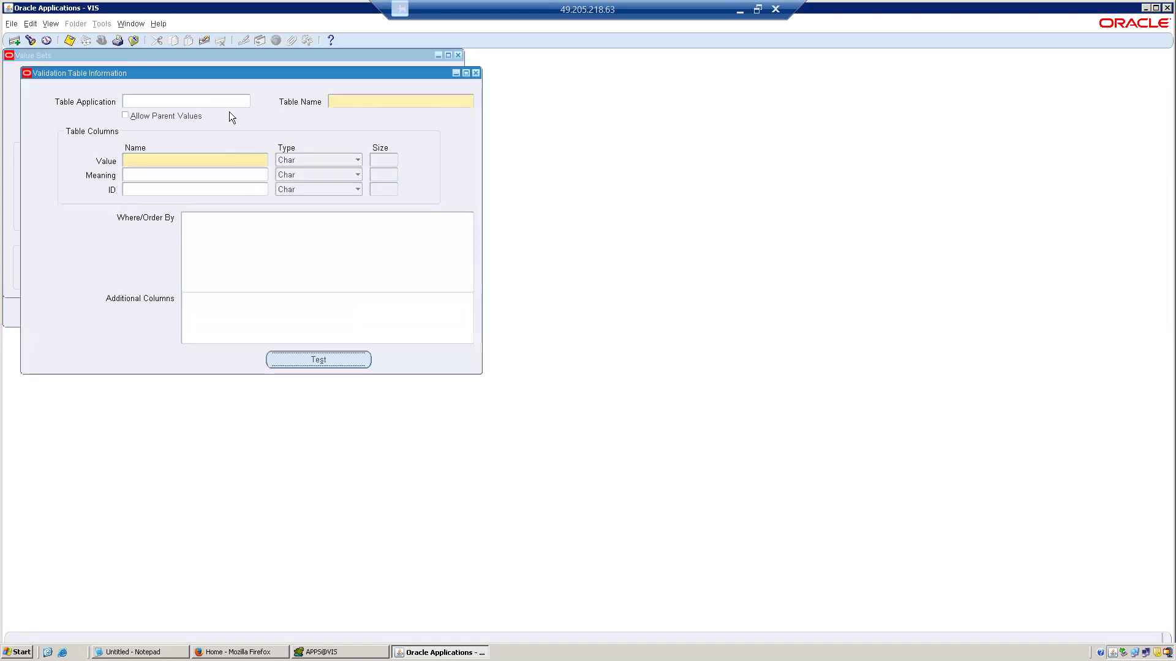
click(228, 102)
text(P)
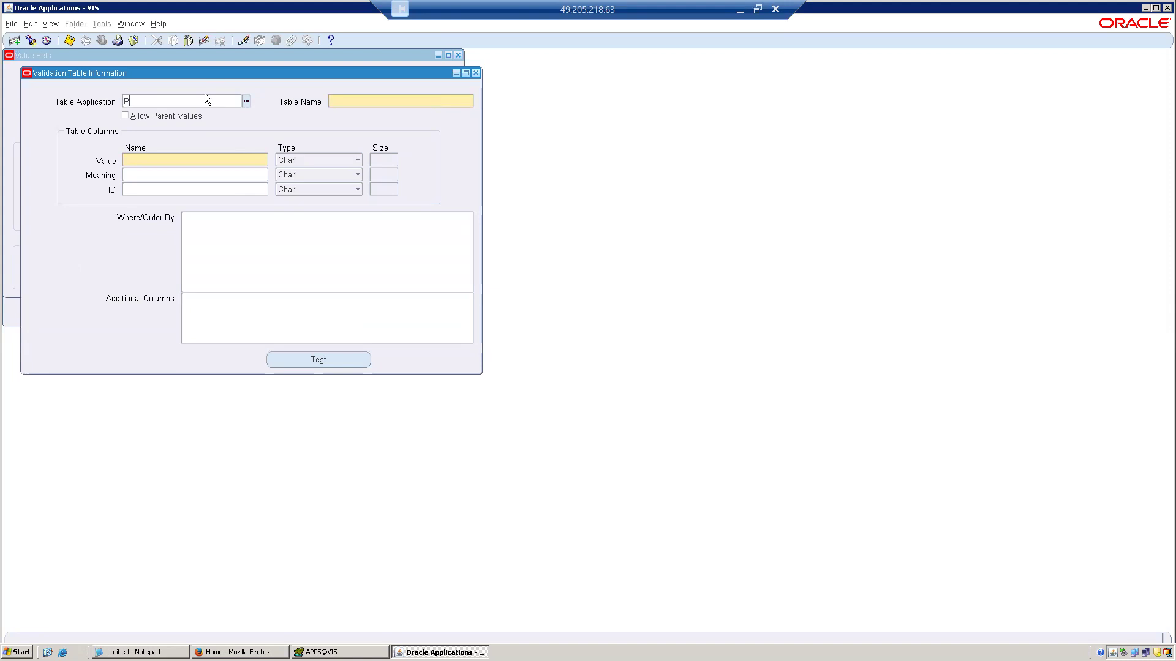
text(urchaing)
key(ctrl+l)
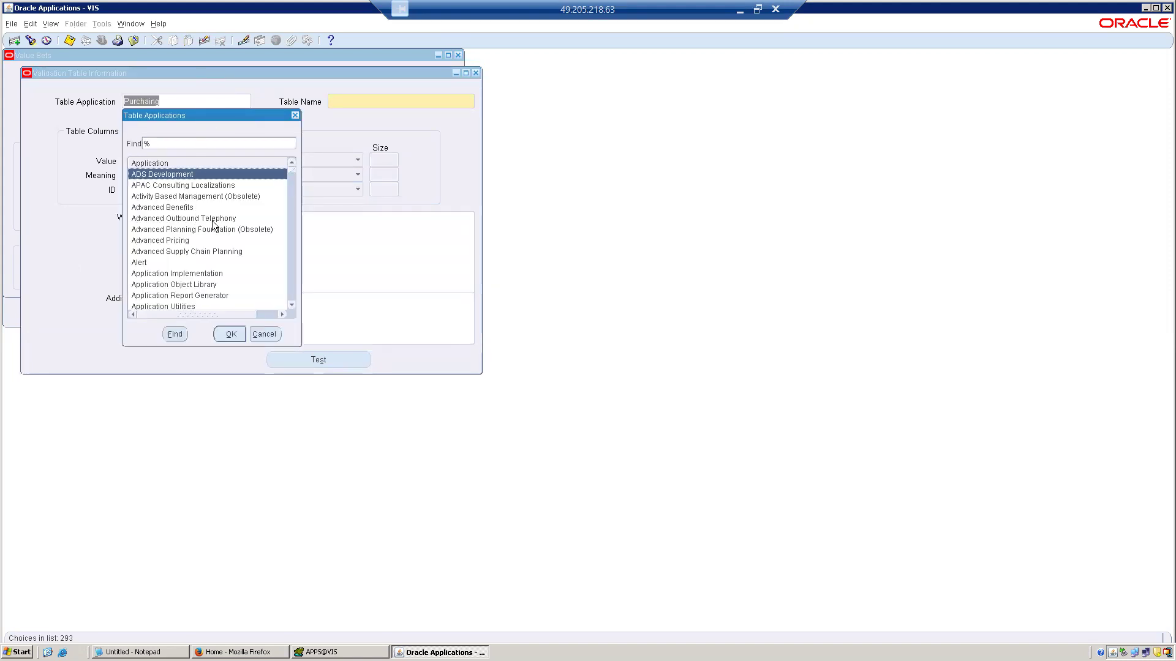
click(289, 224)
click(289, 224)
click(289, 229)
click(289, 229)
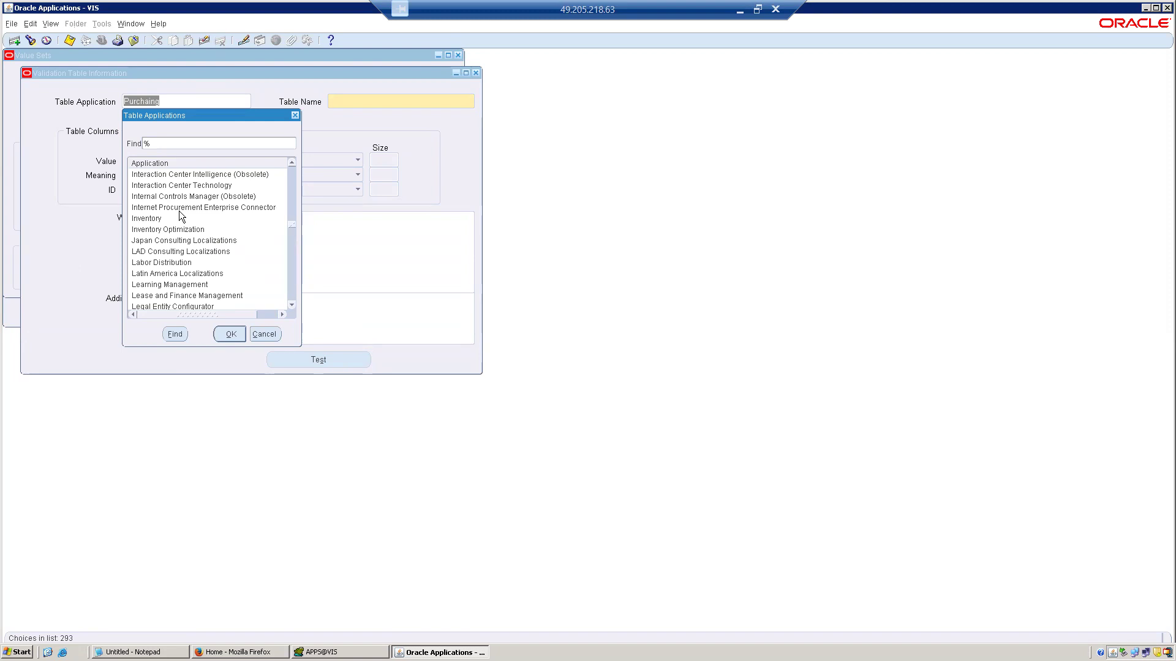
double_click(180, 218)
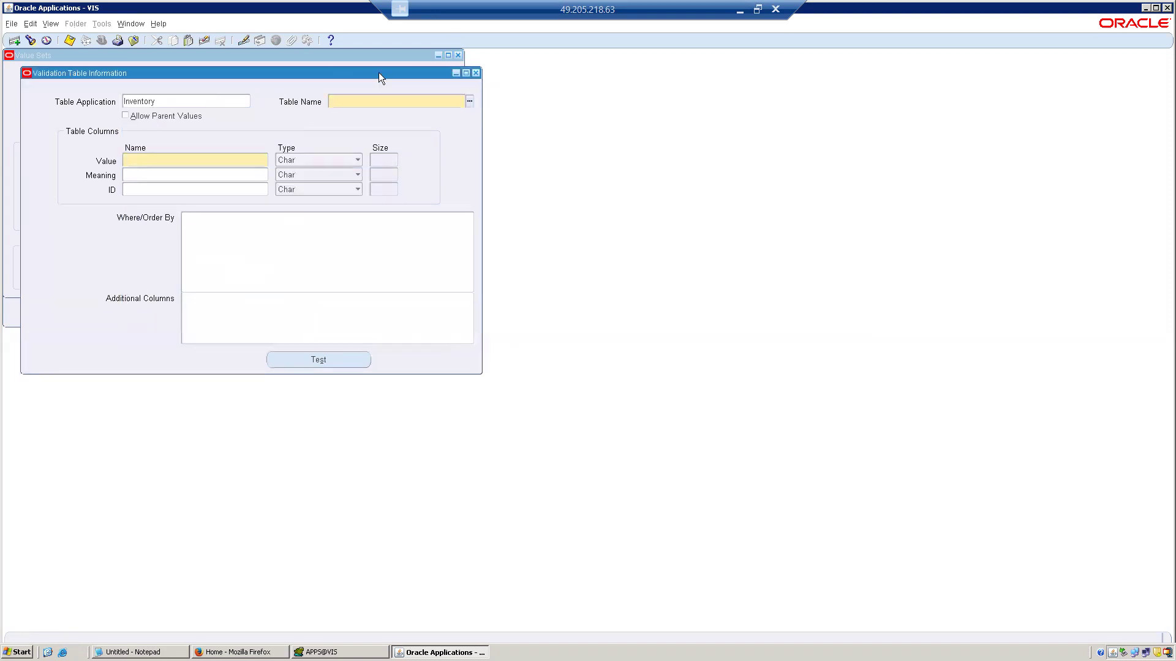
Enter MTL_SYSTEM_ITEMS_B as the validation table name and dismiss the low-battery notice.
text(MTL_SYSTEM_ITEMS_B)
key(Tab)
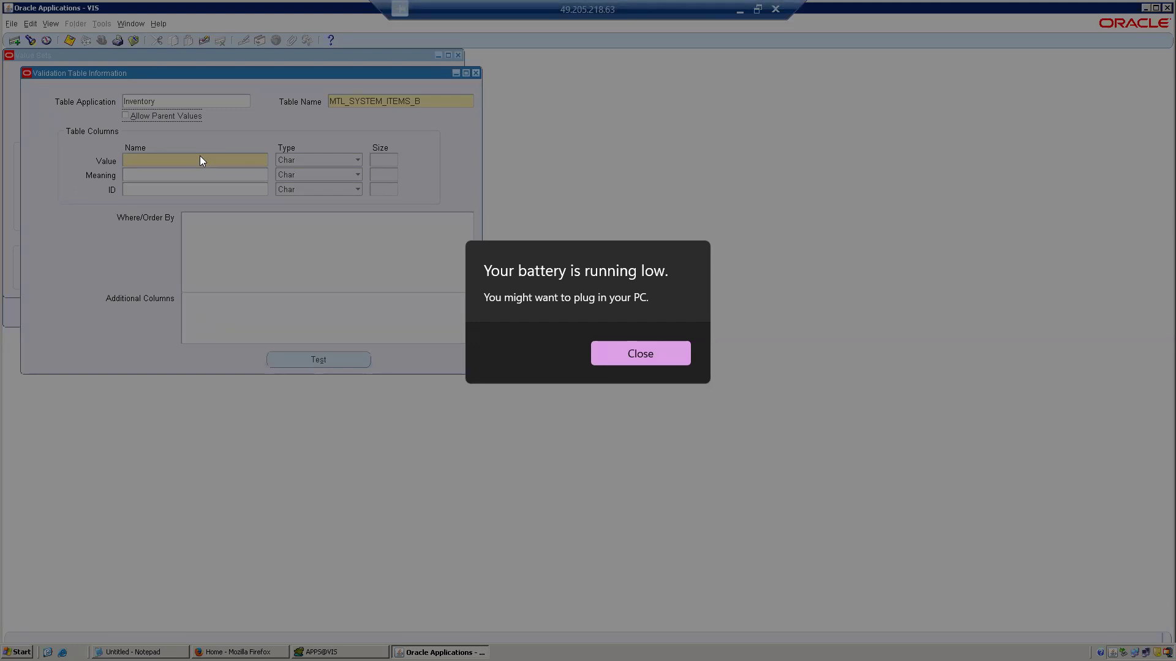
click(641, 354)
Define the validation table's value column as segment1 with a size of 20.
click(222, 160)
text(S)
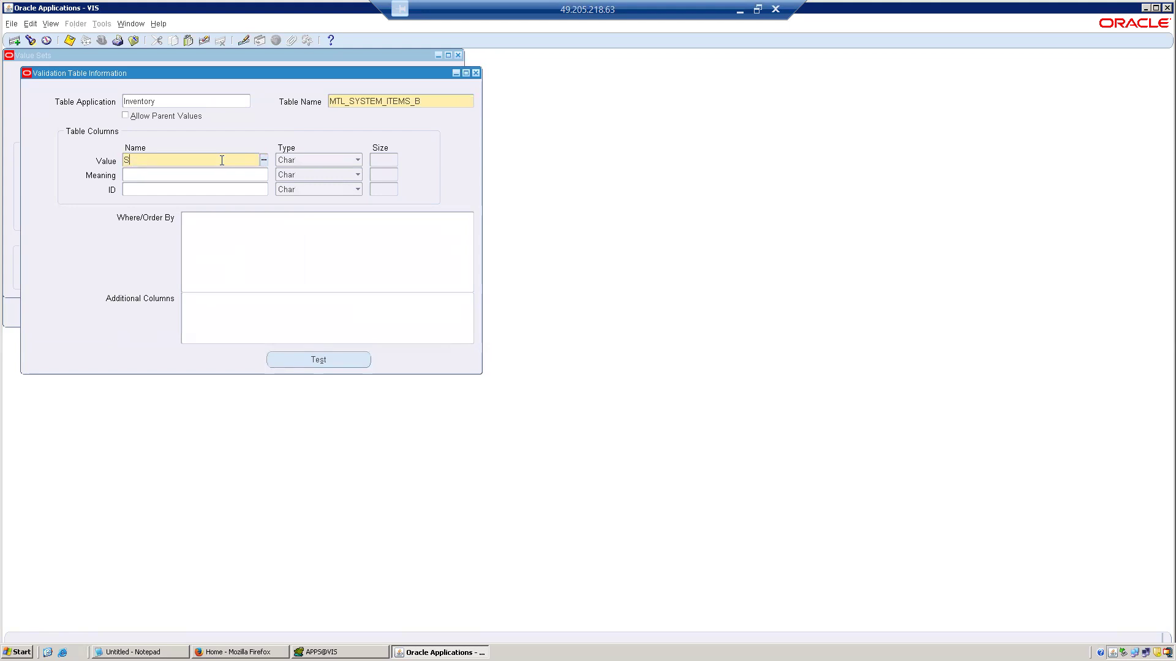
text(EZGMZENT1)
key(Tab)
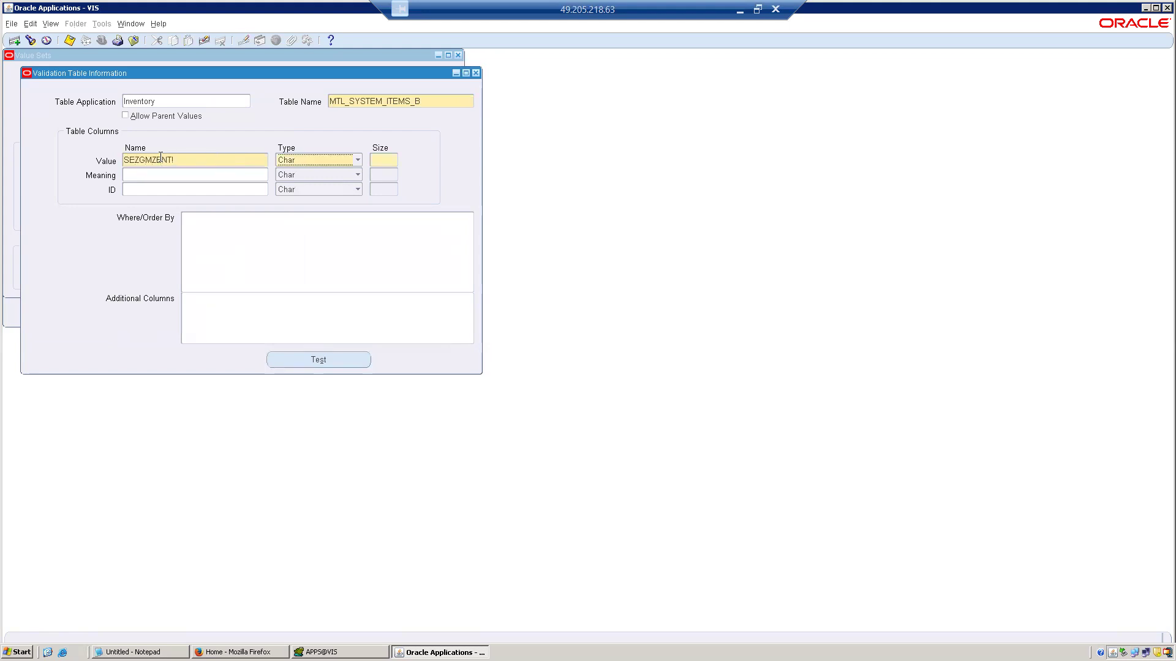
key(shift+Tab)
text(sg)
key(BackSpace)
text(egment1)
click(190, 190)
click(380, 161)
text(20)
key(Tab)
click(246, 189)
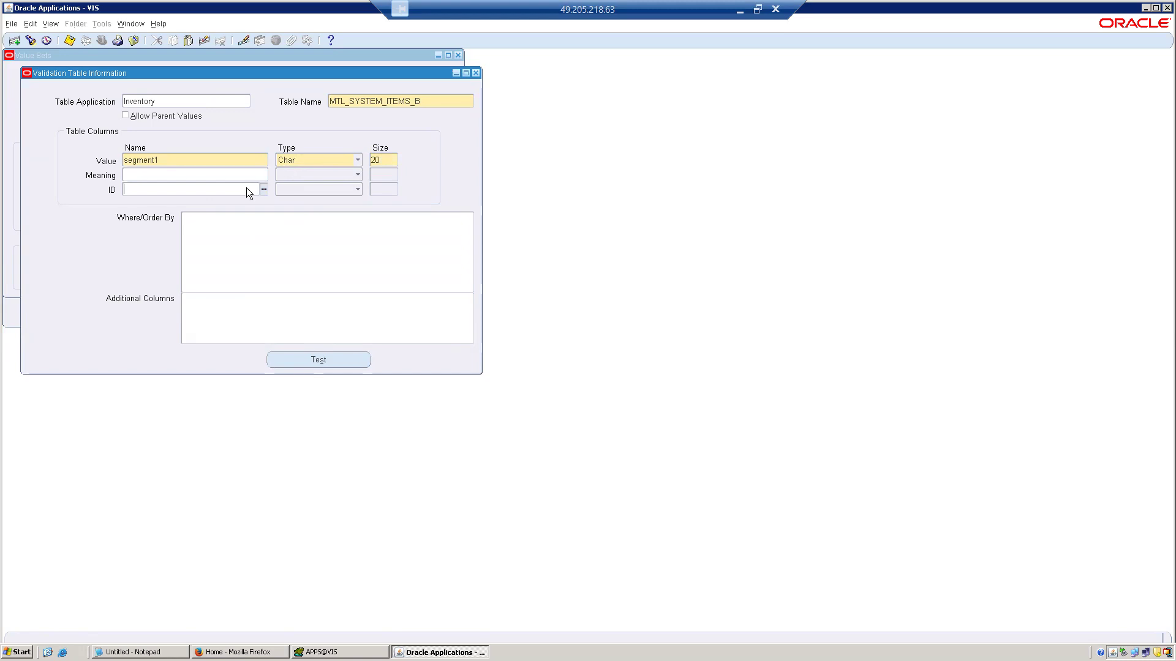
click(264, 189)
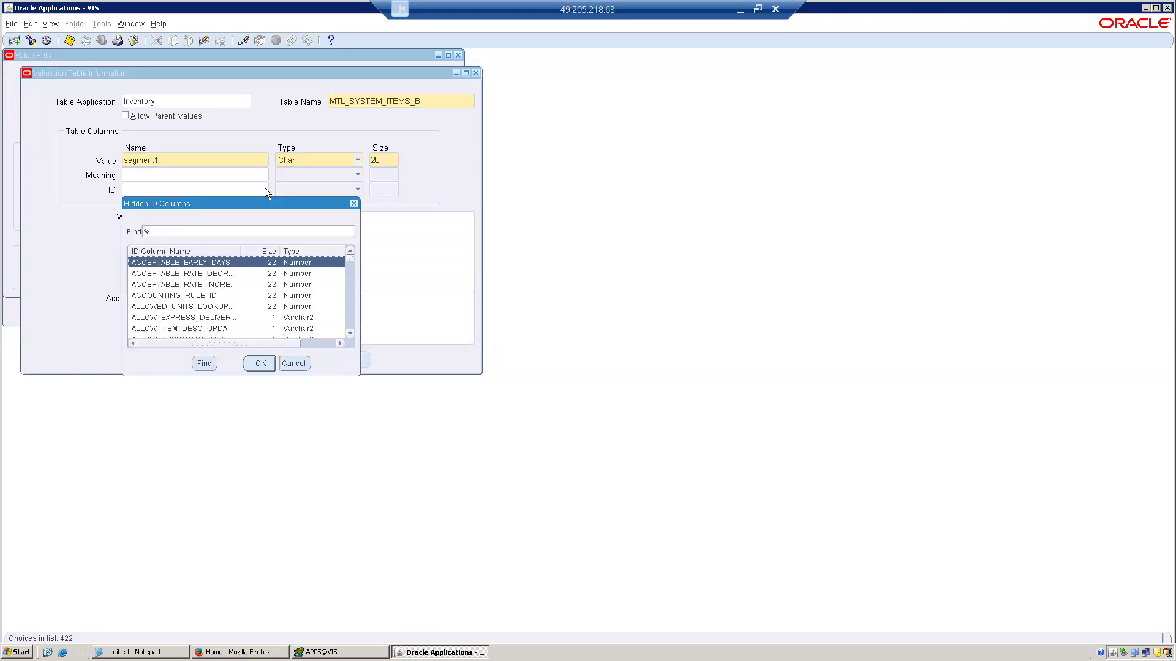
click(347, 306)
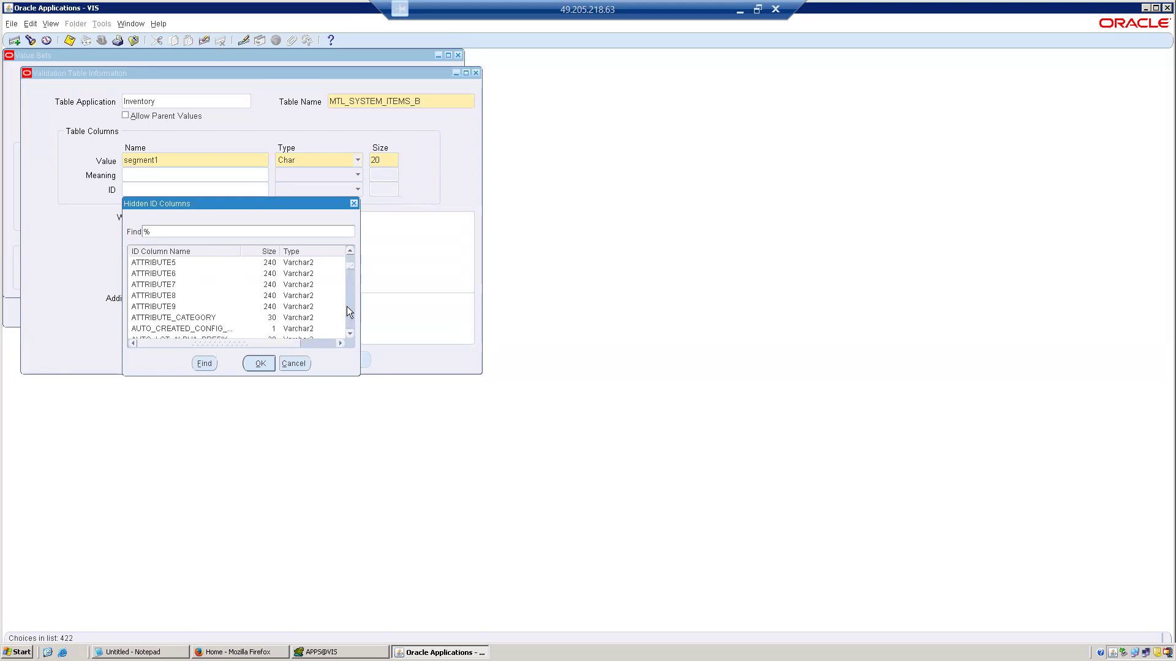
click(347, 306)
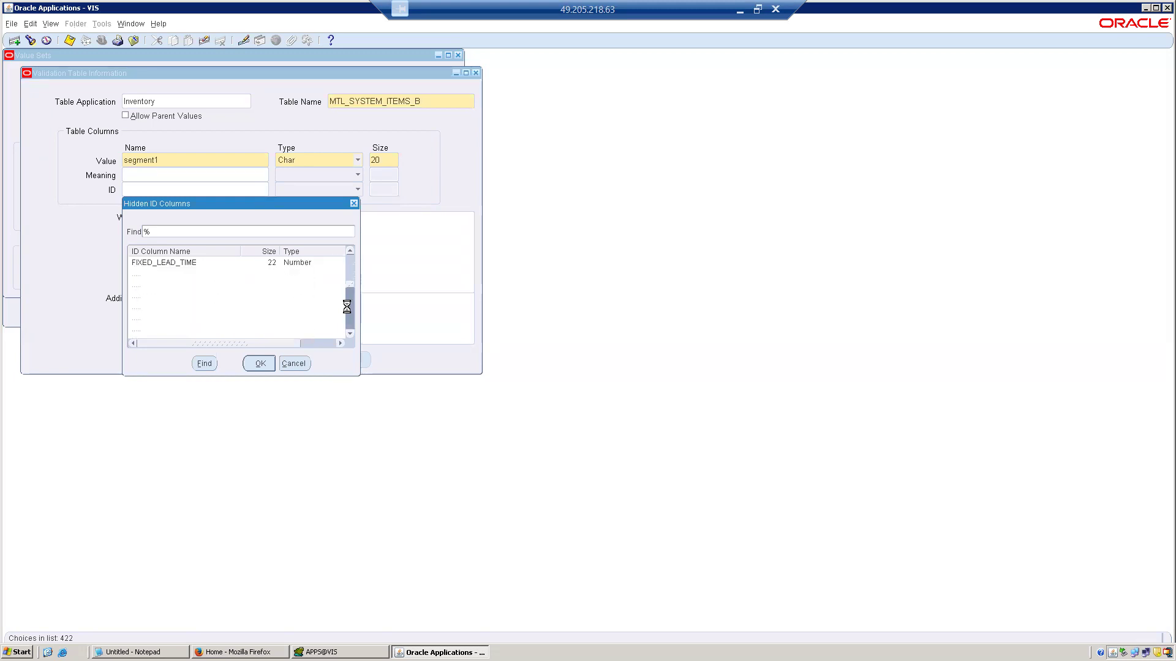
click(349, 311)
click(349, 312)
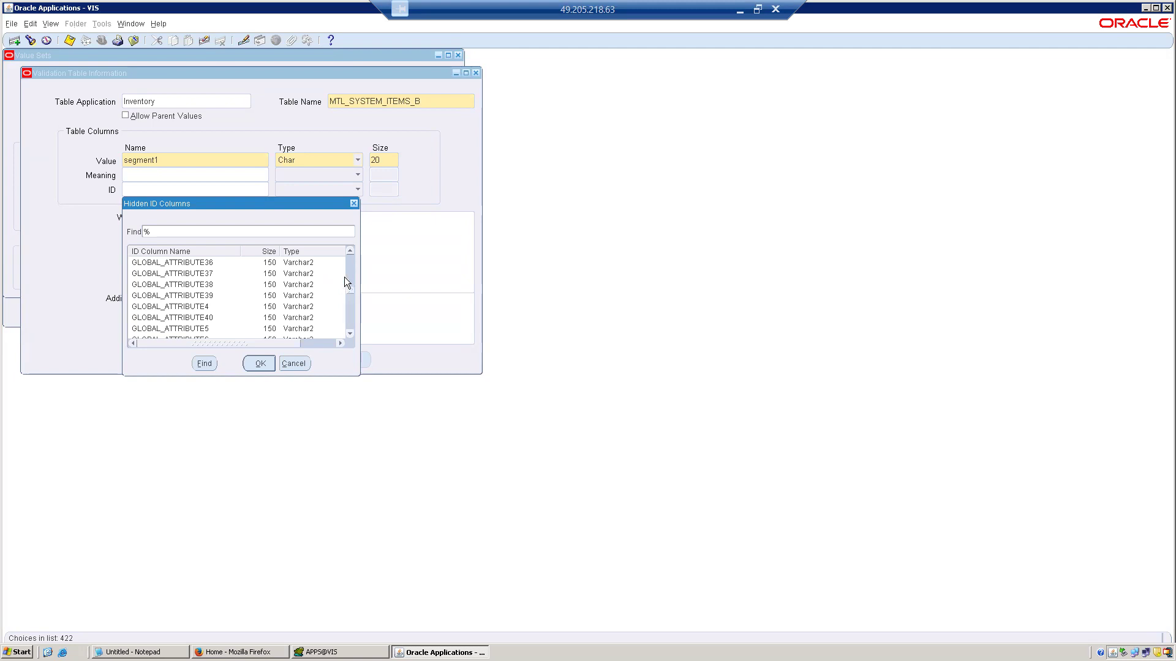
click(308, 364)
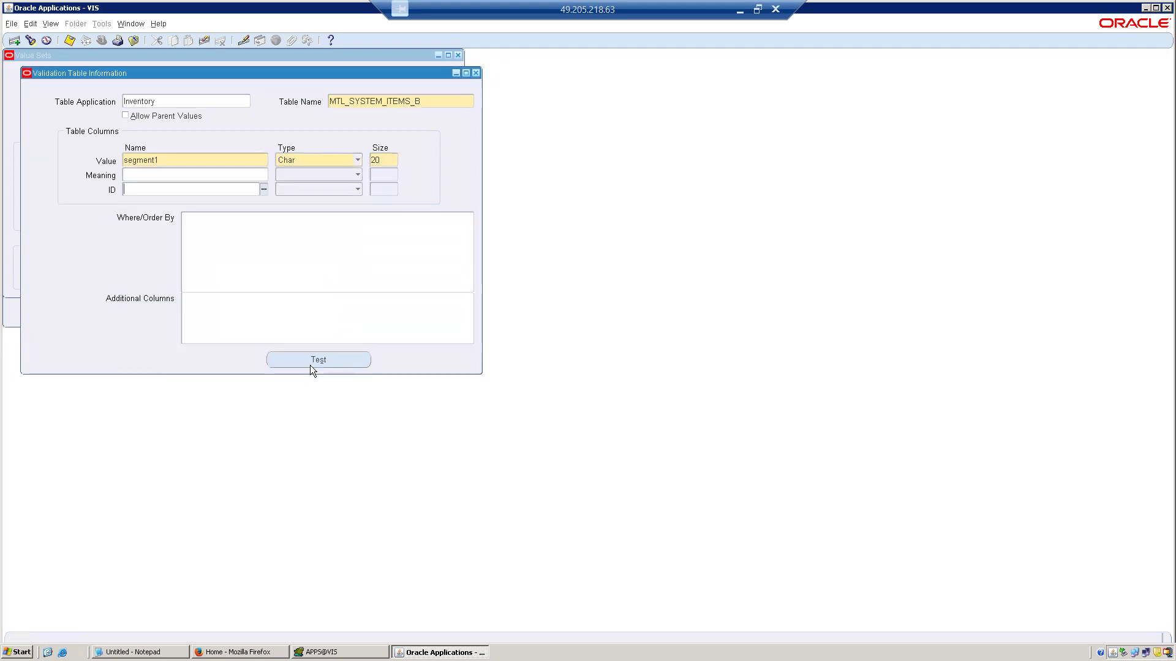
Enter inventory_item_id as the validation table's ID column and test the value set.
text(nventory_item_id)
click(313, 359)
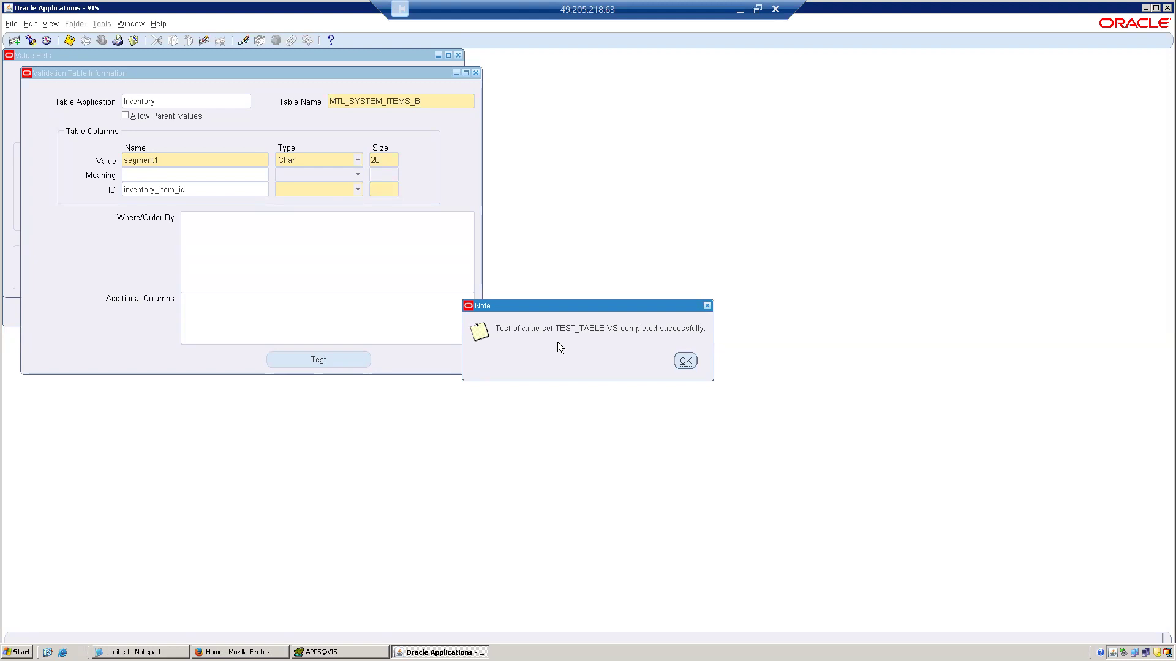
click(685, 356)
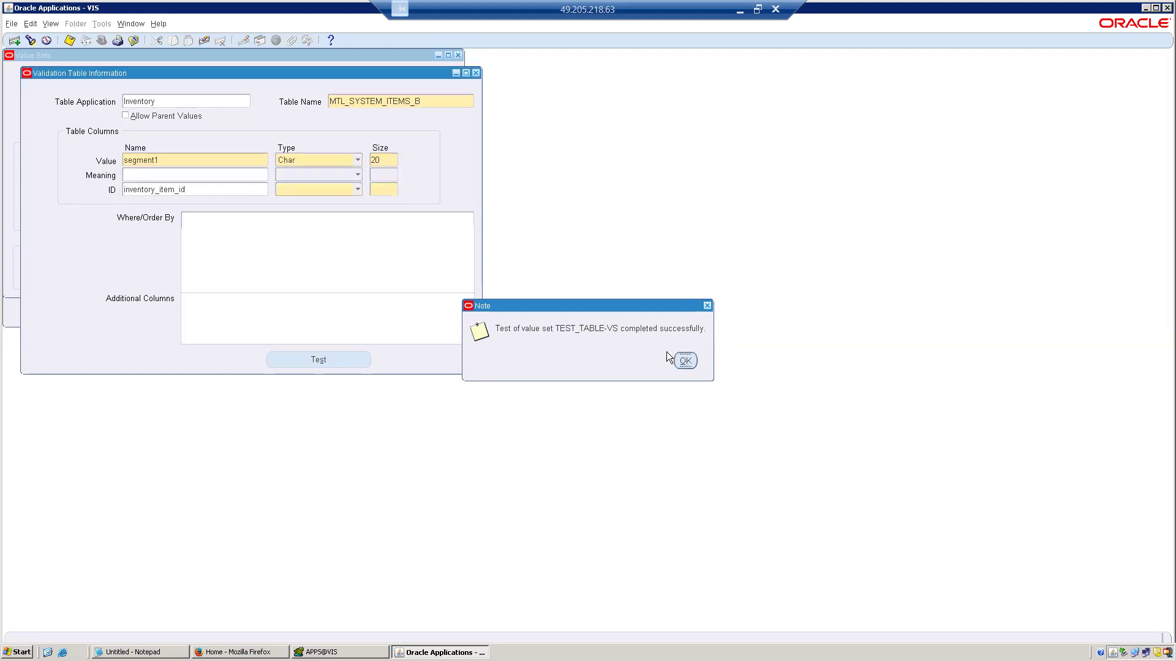
Set the ID column's type to Number and its size to 20, and test the value set again.
click(359, 190)
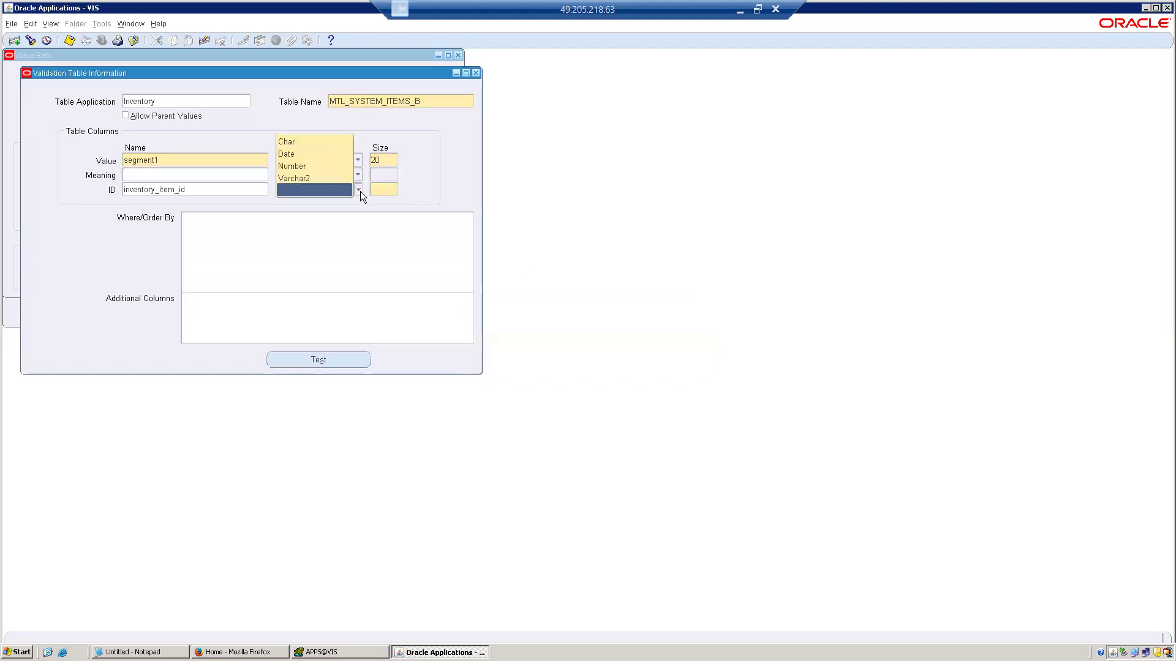
click(314, 165)
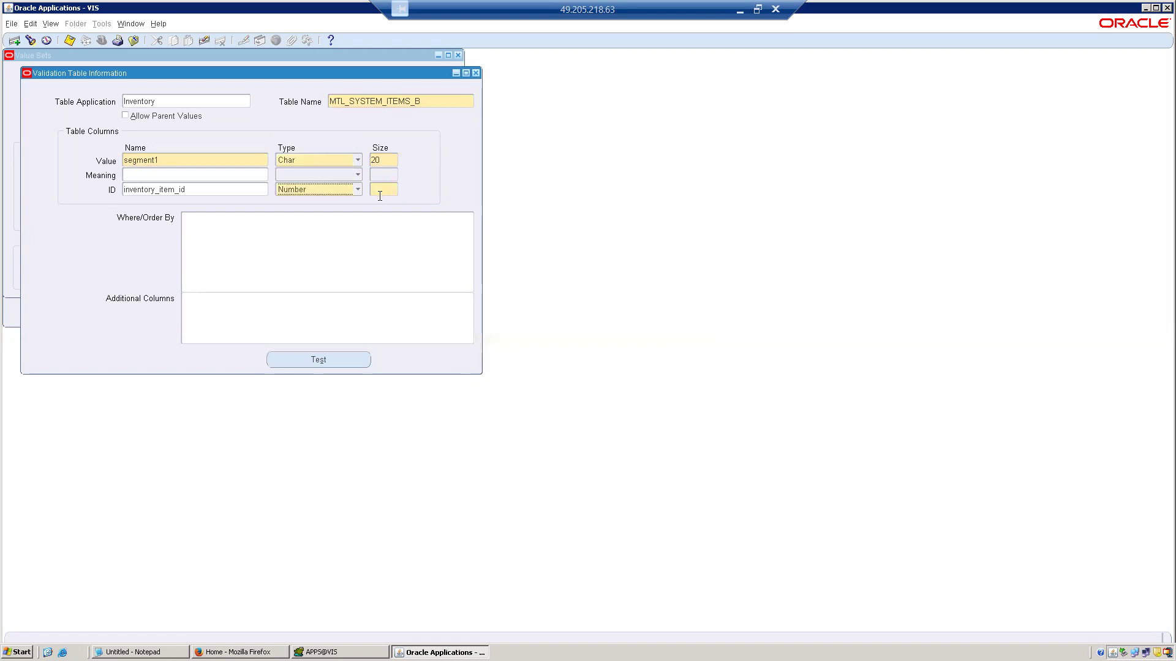
click(383, 193)
text(20)
click(302, 358)
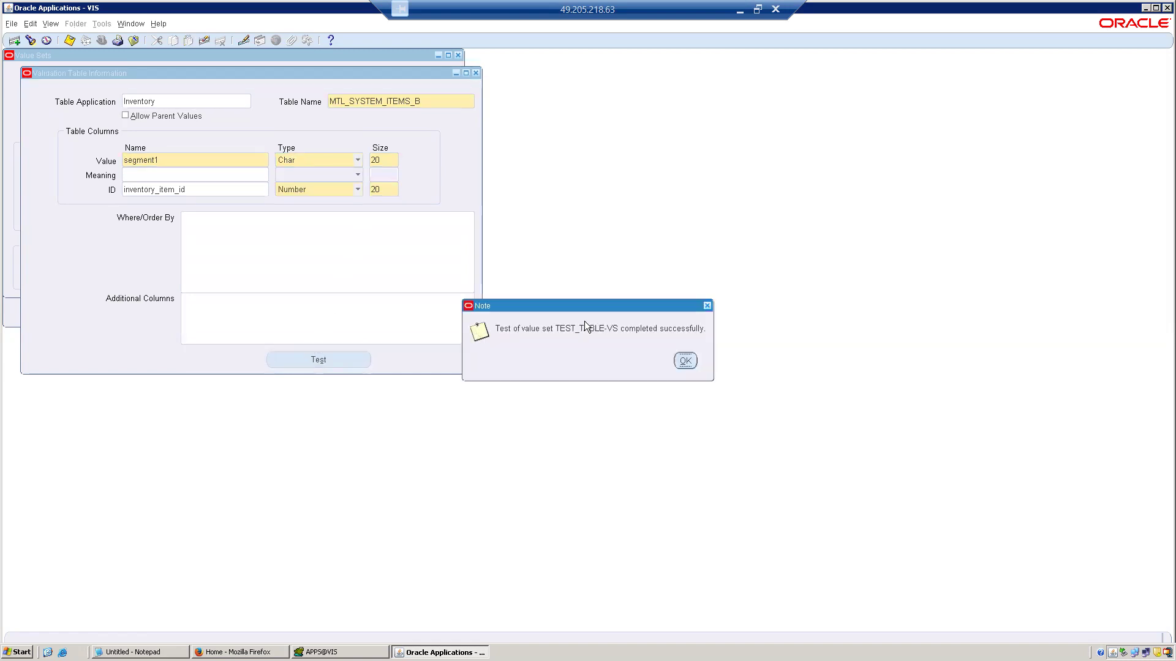
click(685, 362)
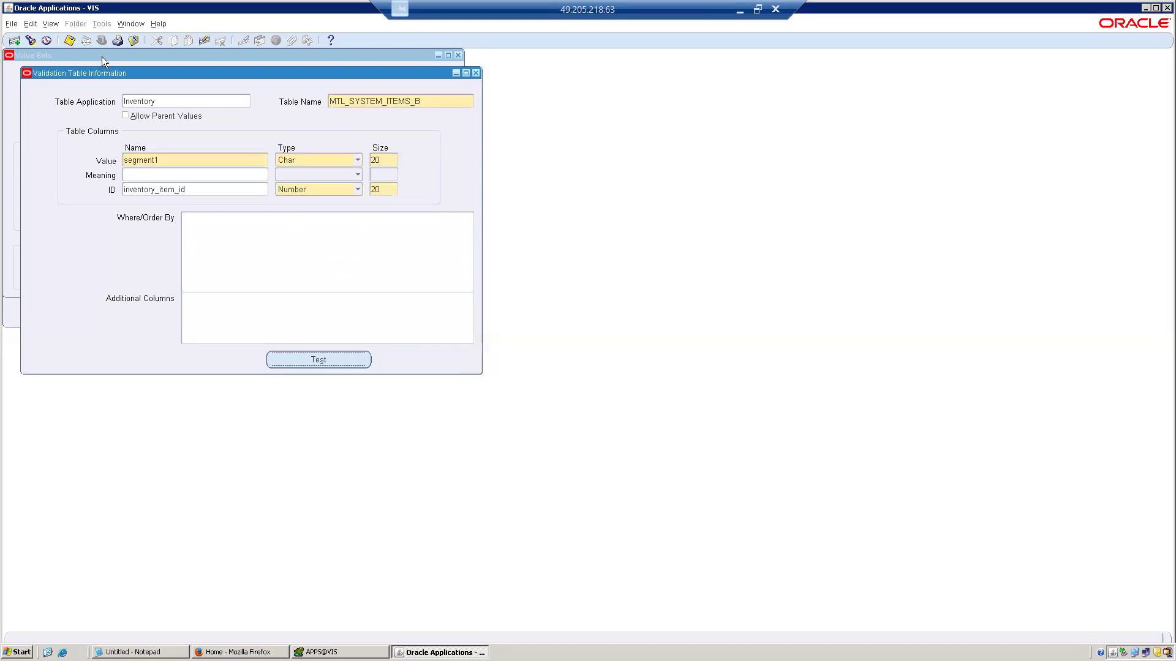
Save the validation table definition and close the value set form.
click(67, 46)
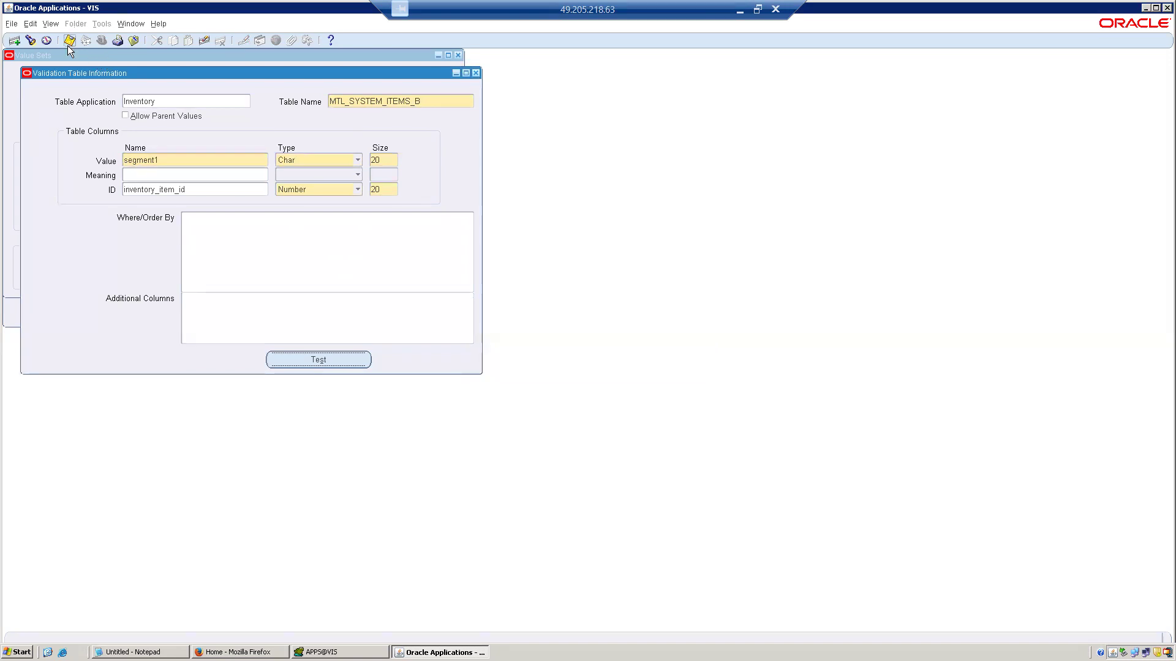
click(477, 73)
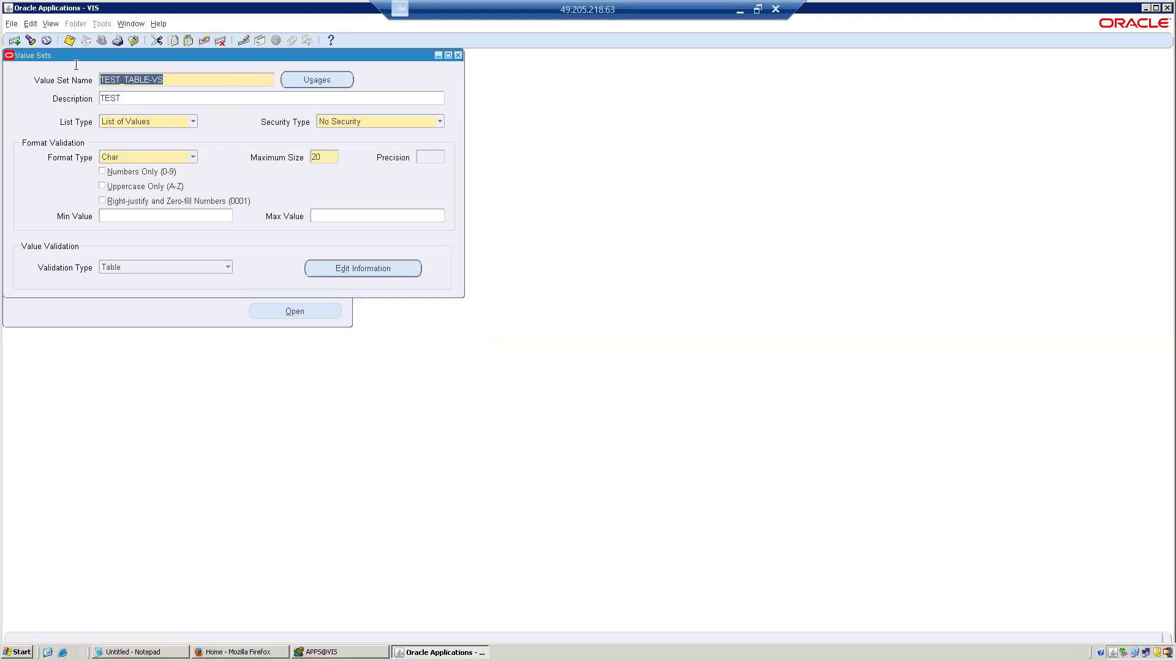
click(19, 40)
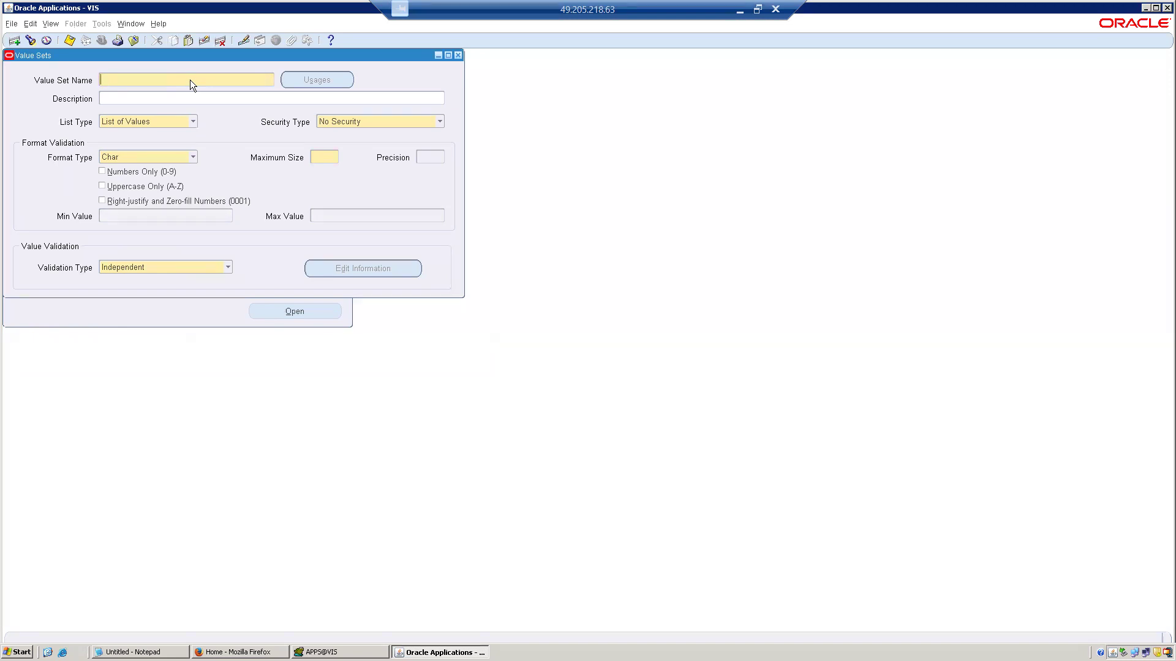
click(132, 43)
click(200, 43)
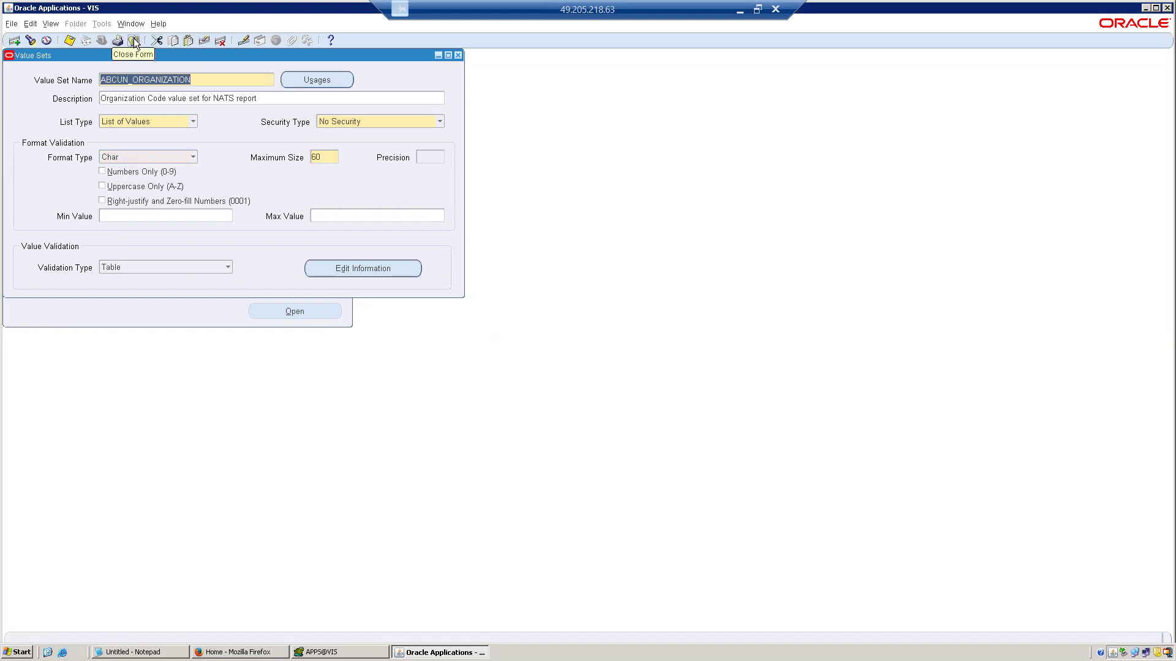
click(133, 39)
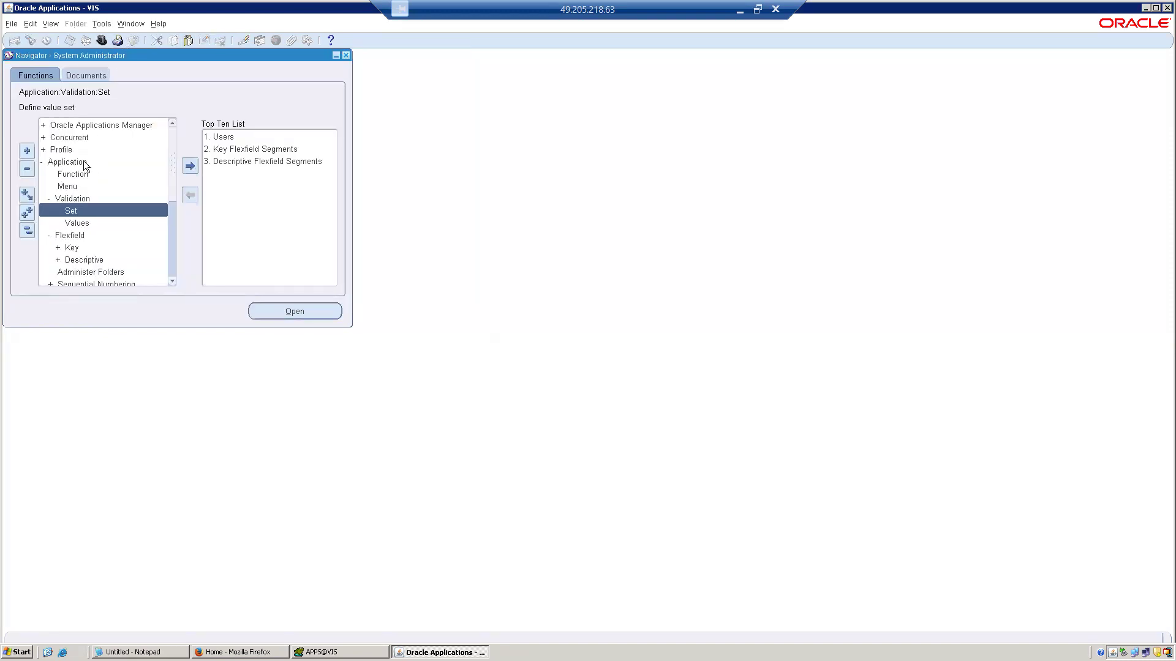
Query all programs in the concurrent program definition form and open the parameters of Active Responsibilities and Users.
double_click(74, 139)
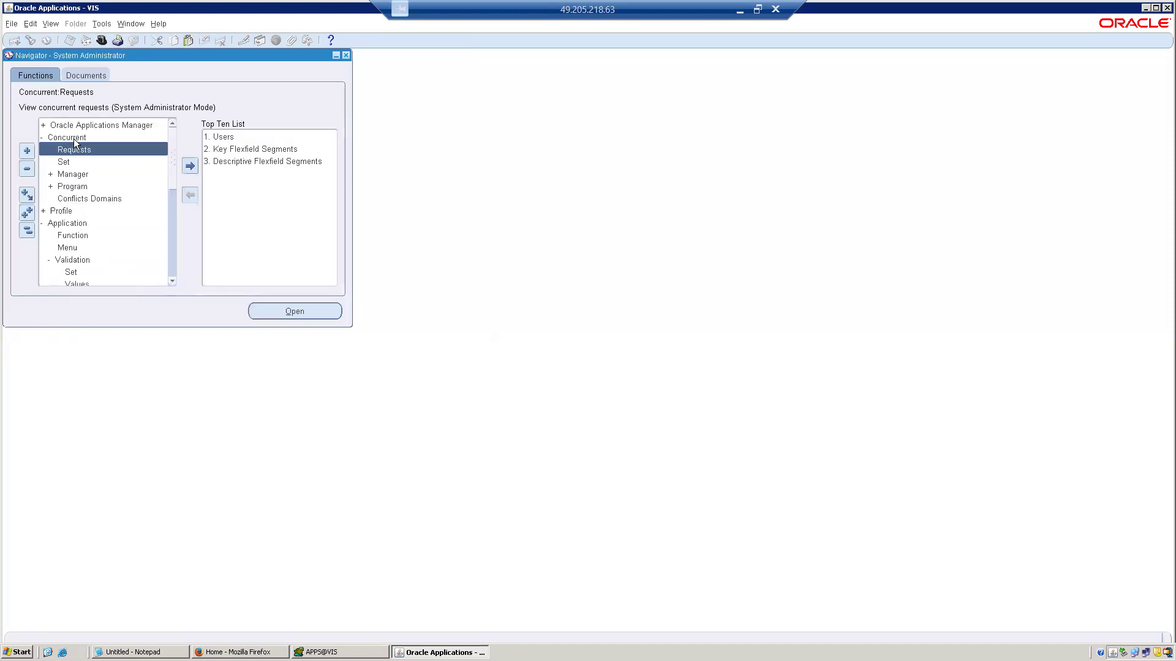
double_click(70, 186)
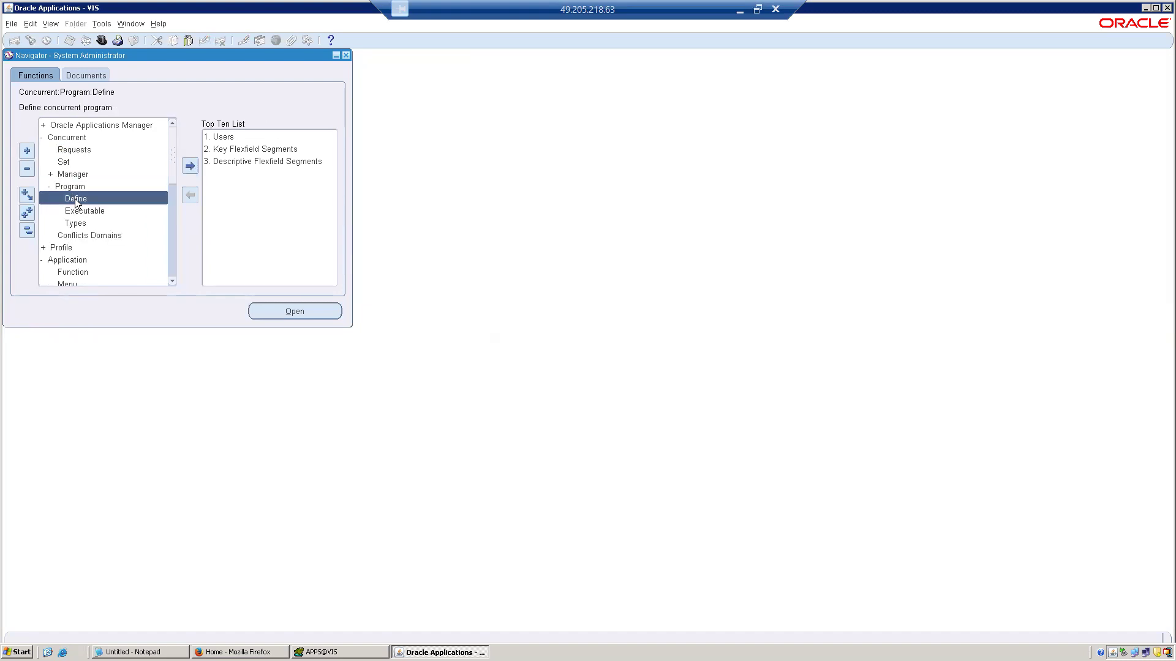
double_click(75, 199)
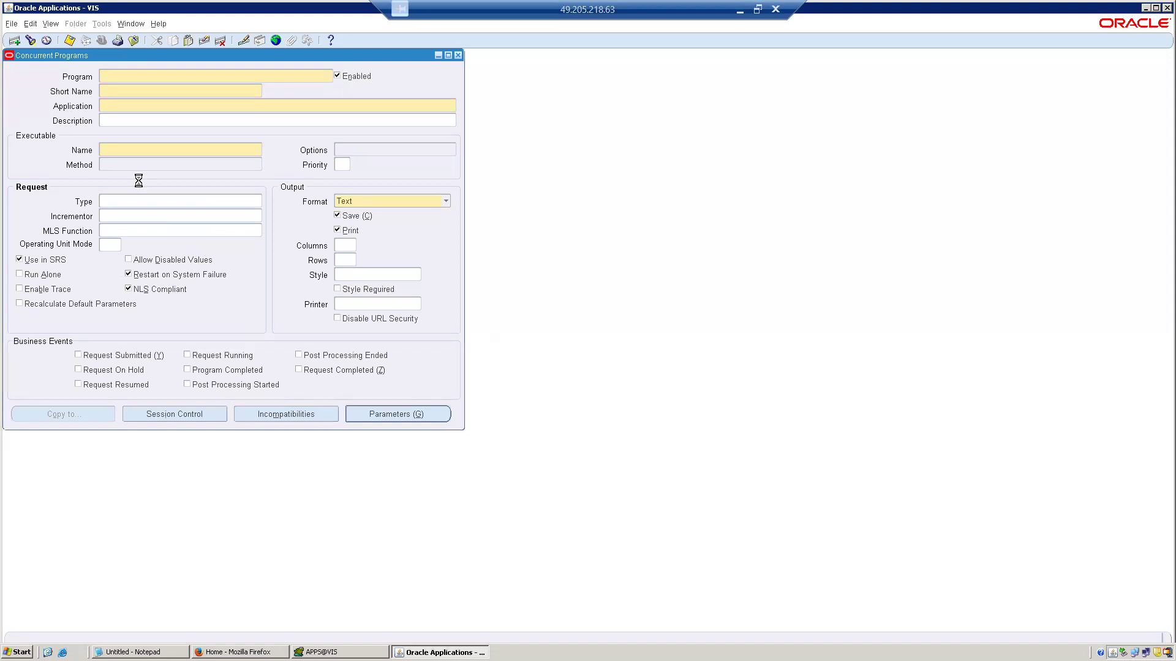
key(ctrl+F11)
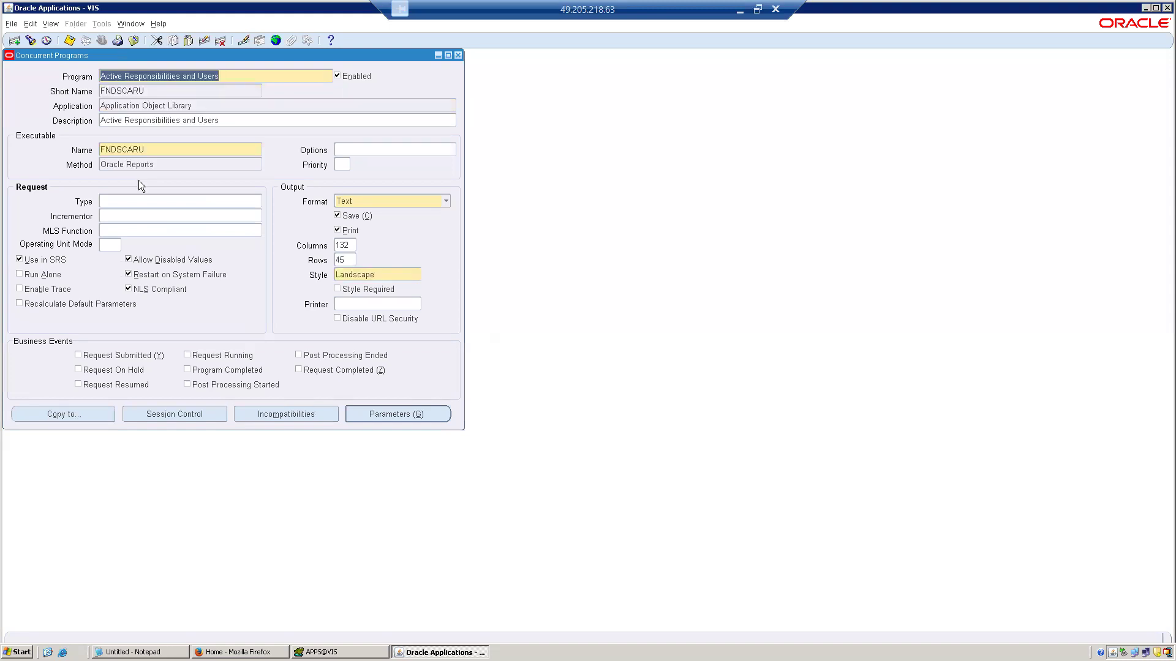
click(381, 415)
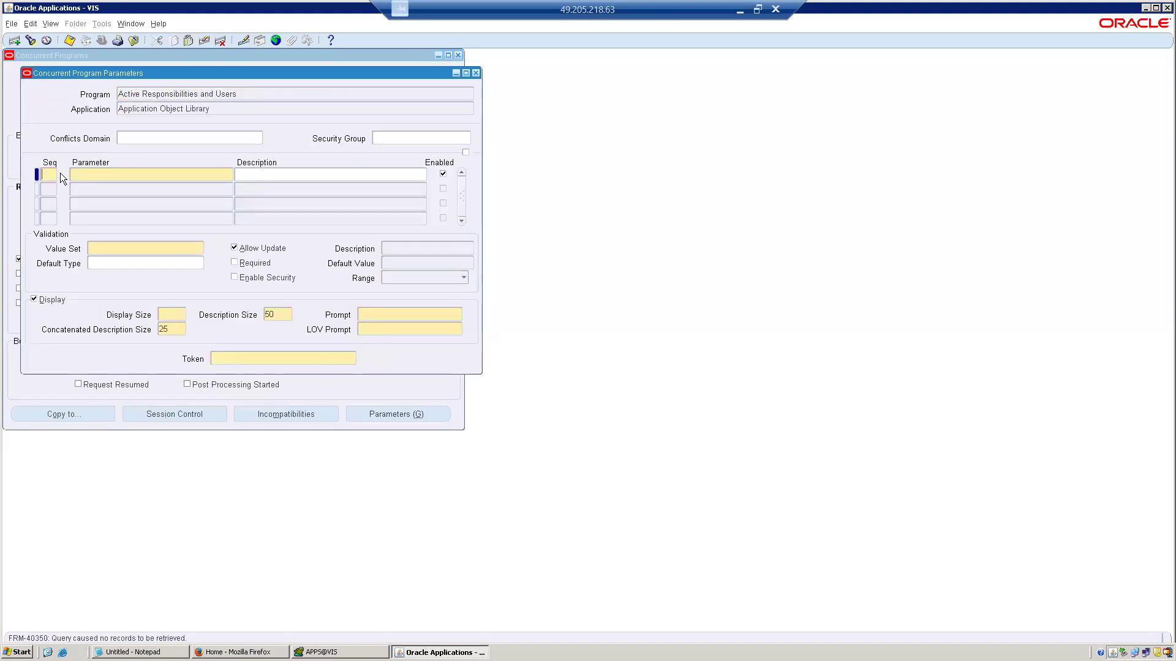
Add a program parameter named Test with sequence number 1.
text(0)
key(BackSpace)
text(1)
key(Tab)
text(Test)
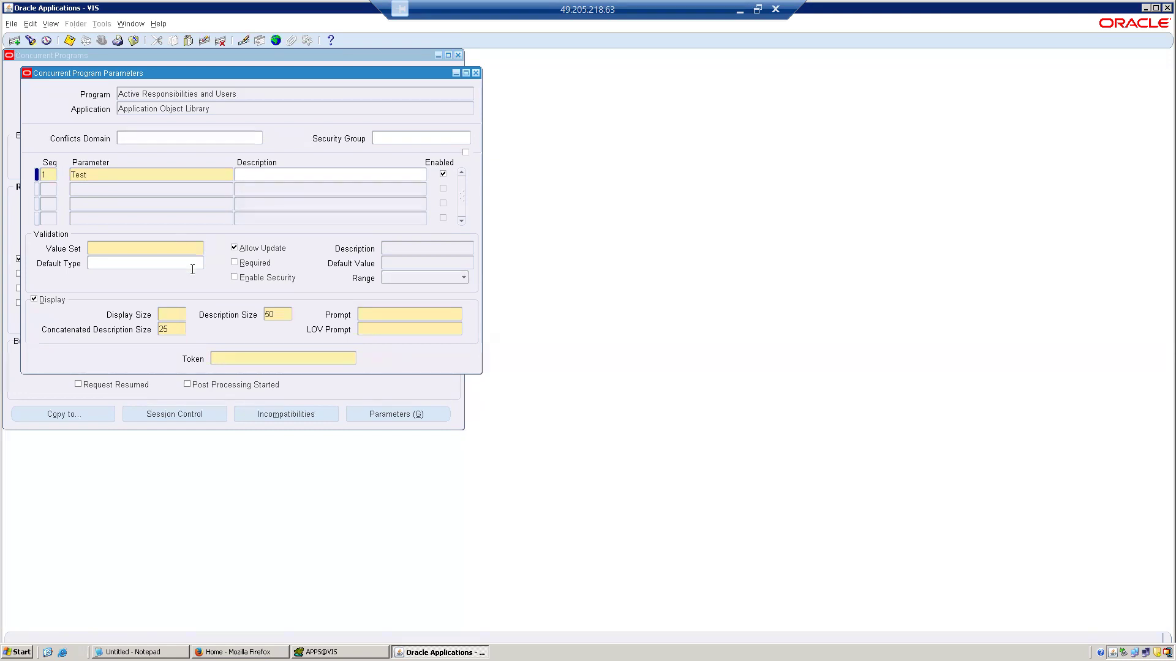
Search the value sets with TEST% and assign TEST_TABLE-VS to the Test parameter.
click(168, 251)
text(testz%)
key(Tab)
key(BackSpace)
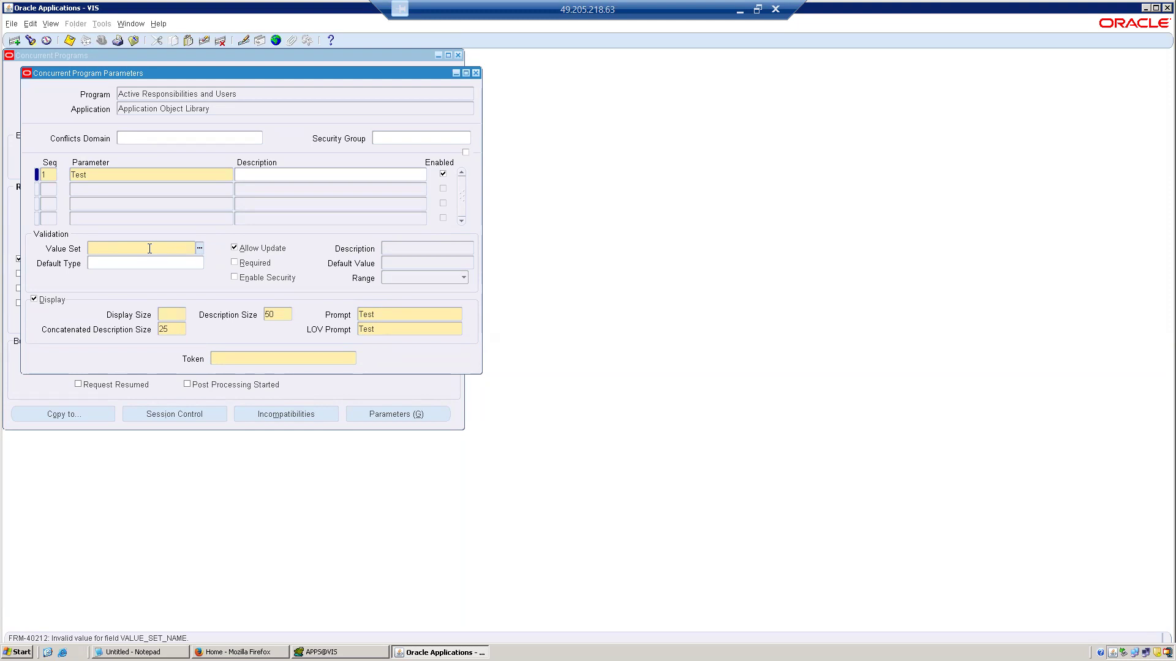
text(TEST%)
key(Tab)
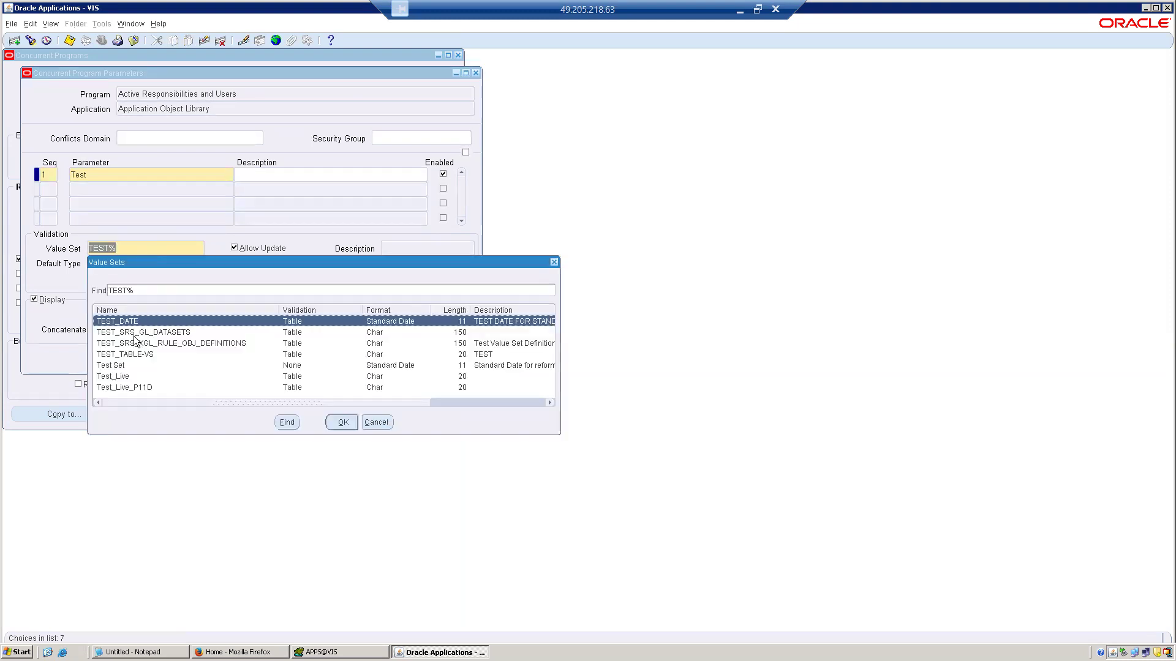
double_click(137, 357)
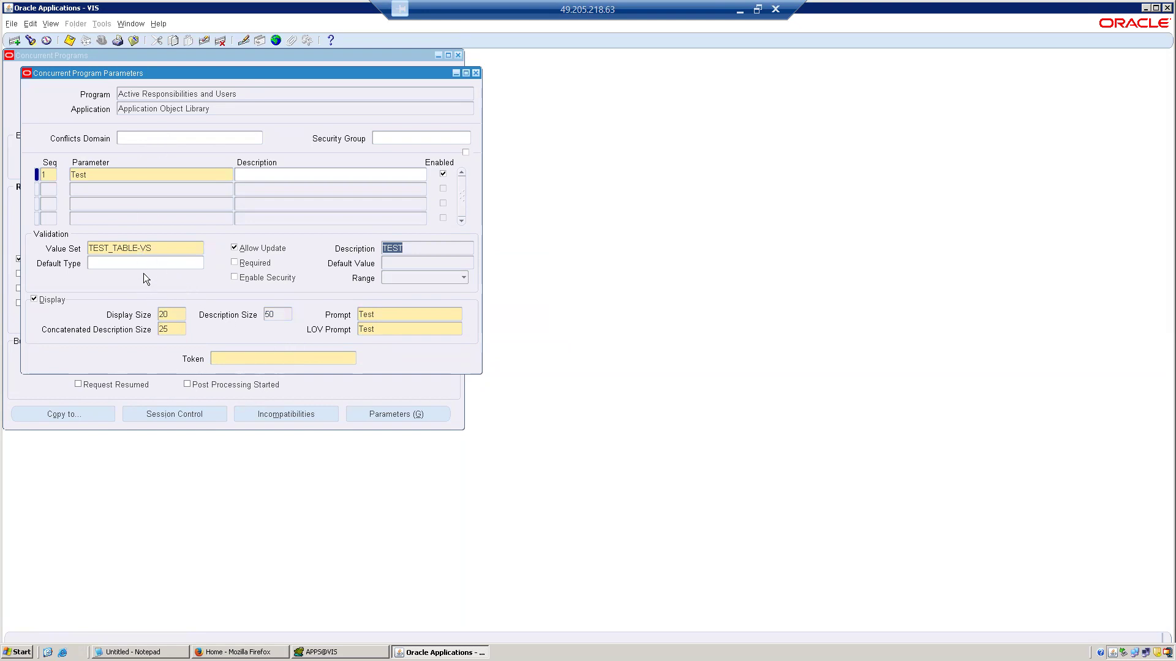
click(163, 249)
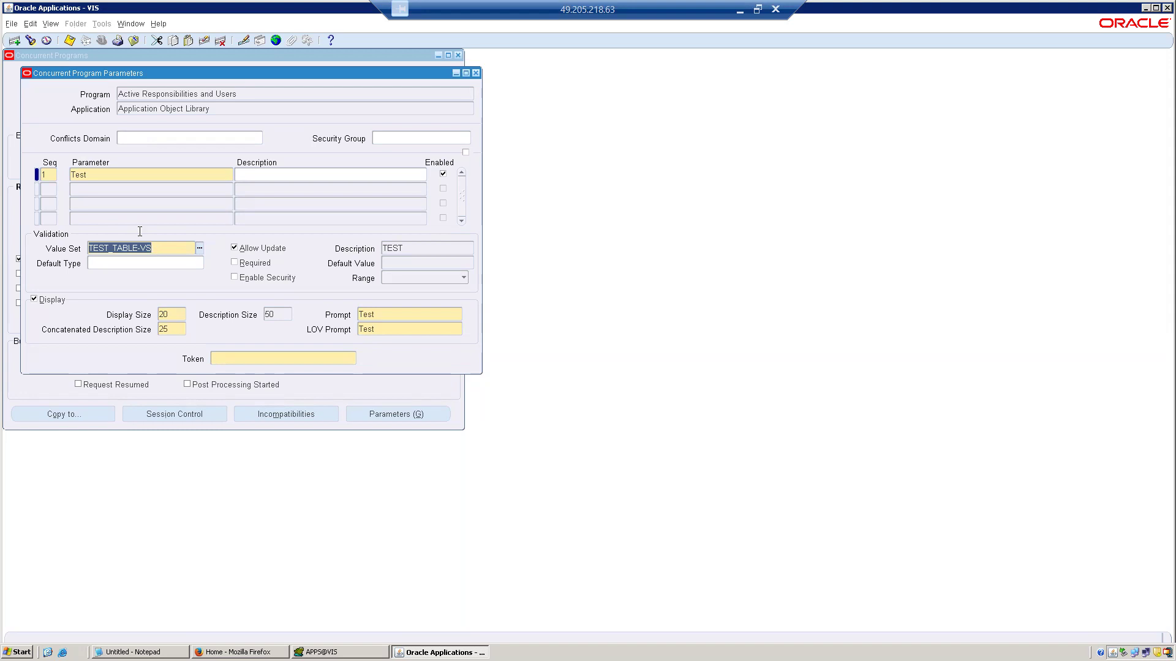
Close the concurrent program form without saving the new parameter.
click(133, 40)
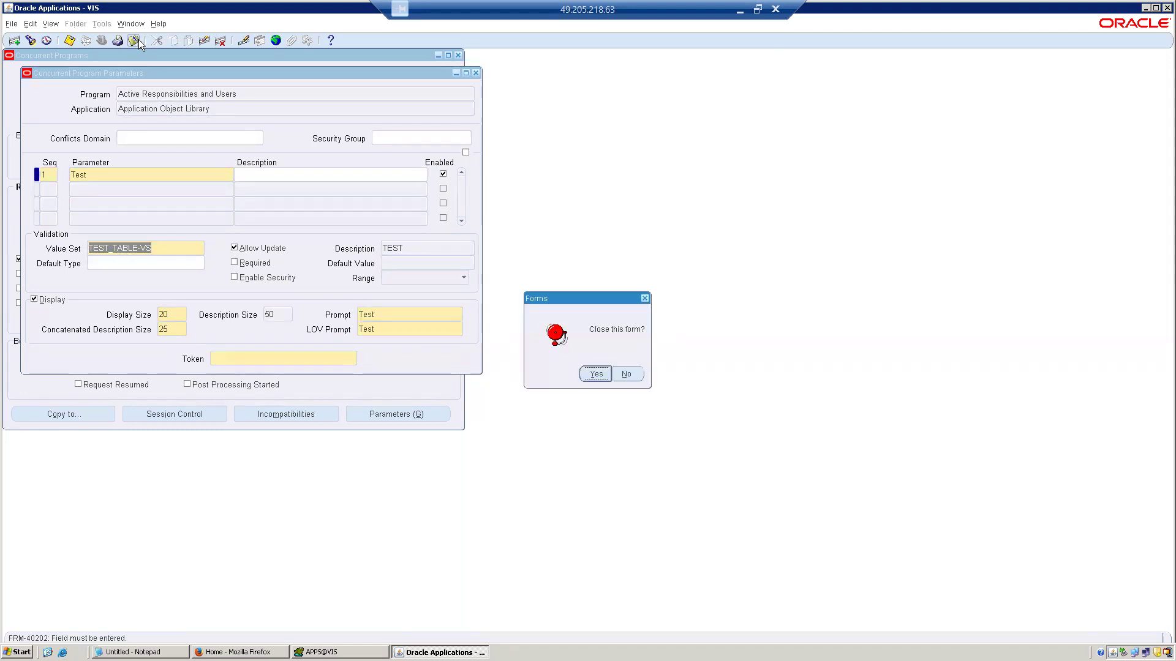
click(622, 376)
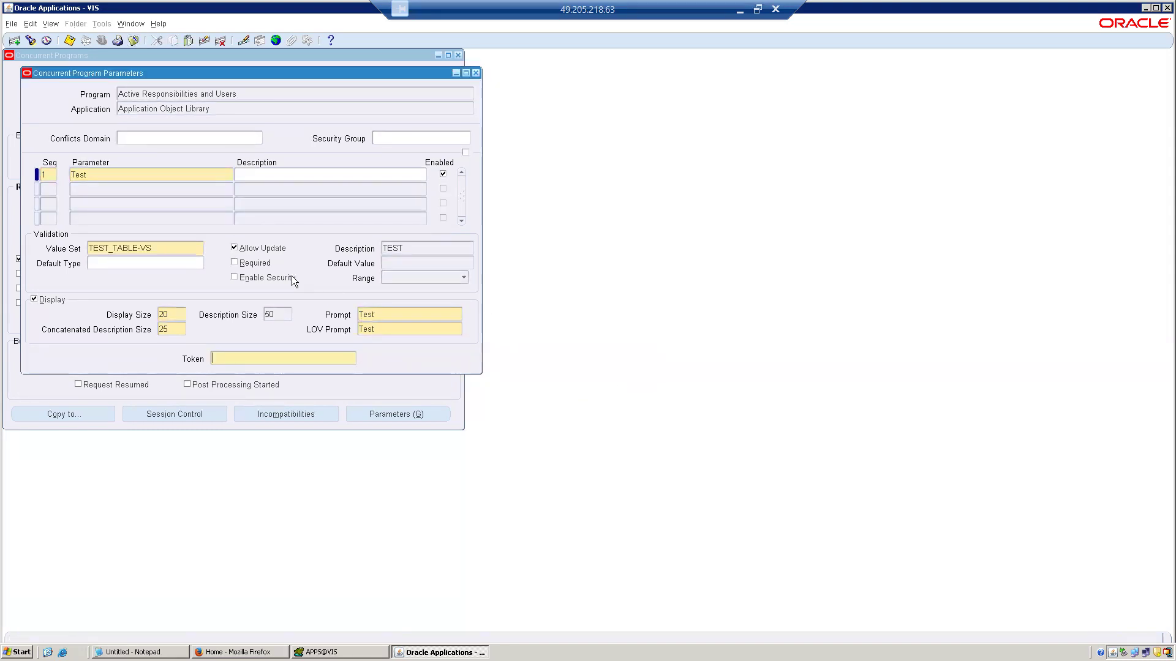
click(475, 73)
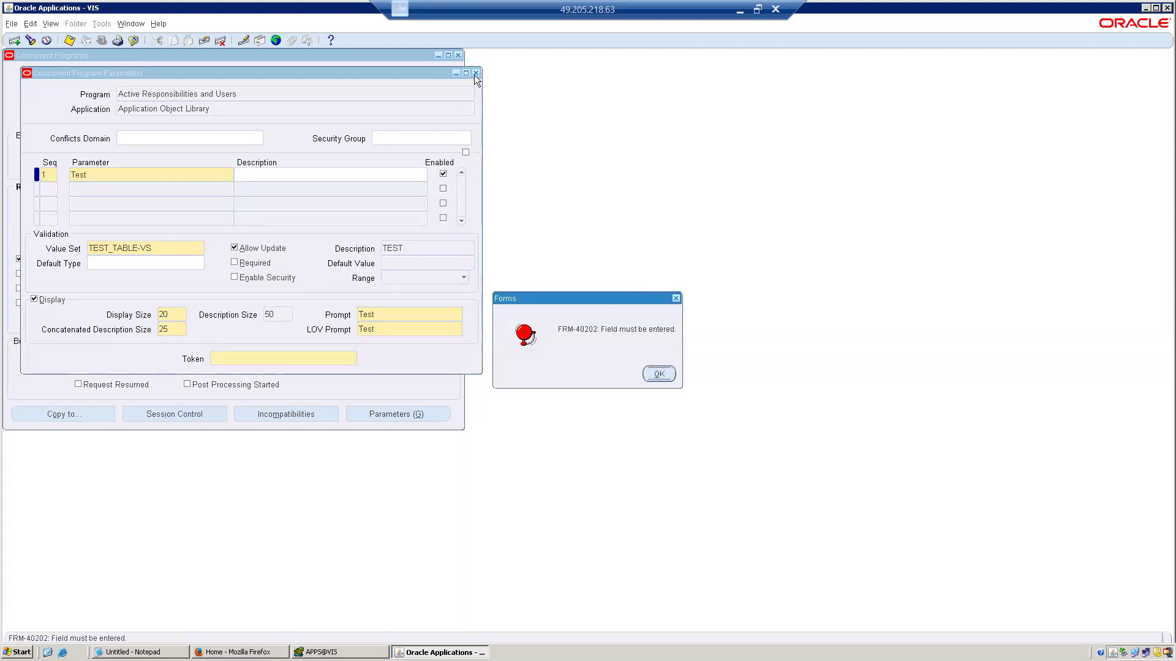
click(650, 372)
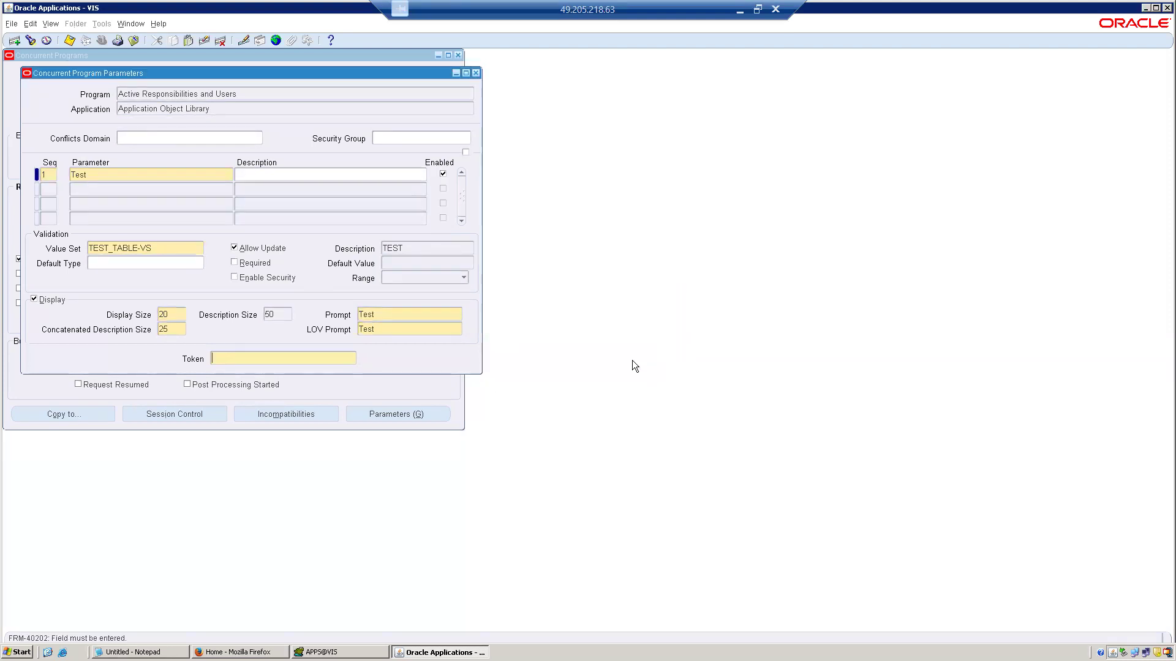
click(133, 41)
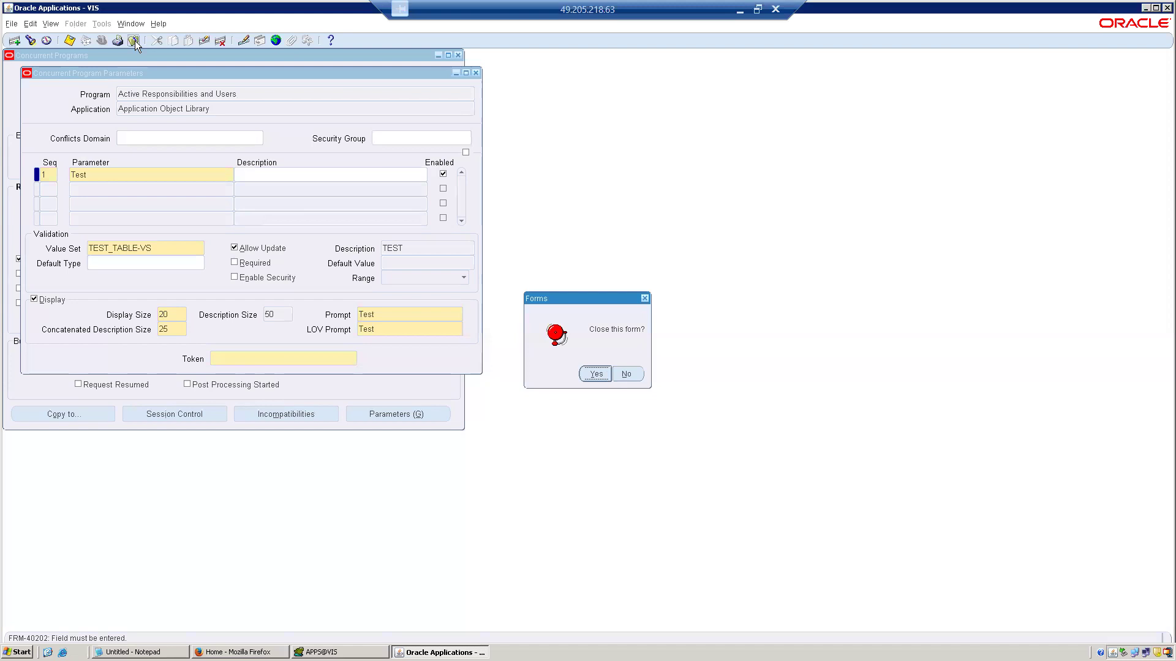
click(596, 375)
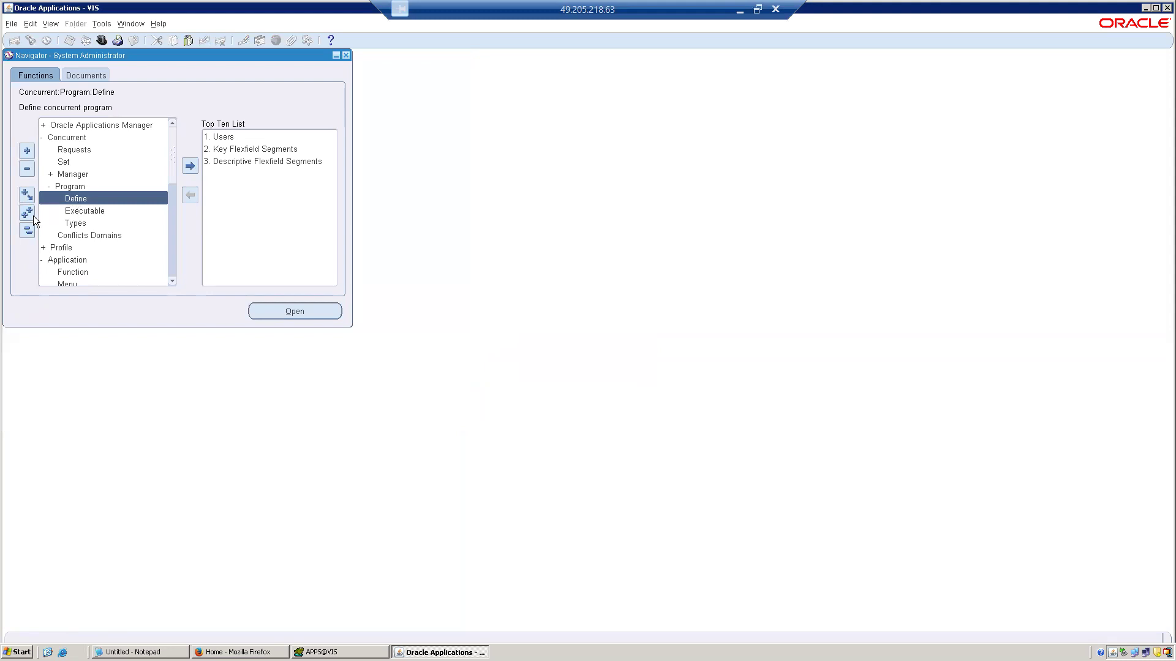
Collapse the expanded navigator functions and open the value set definition form under Application, Validation.
click(28, 233)
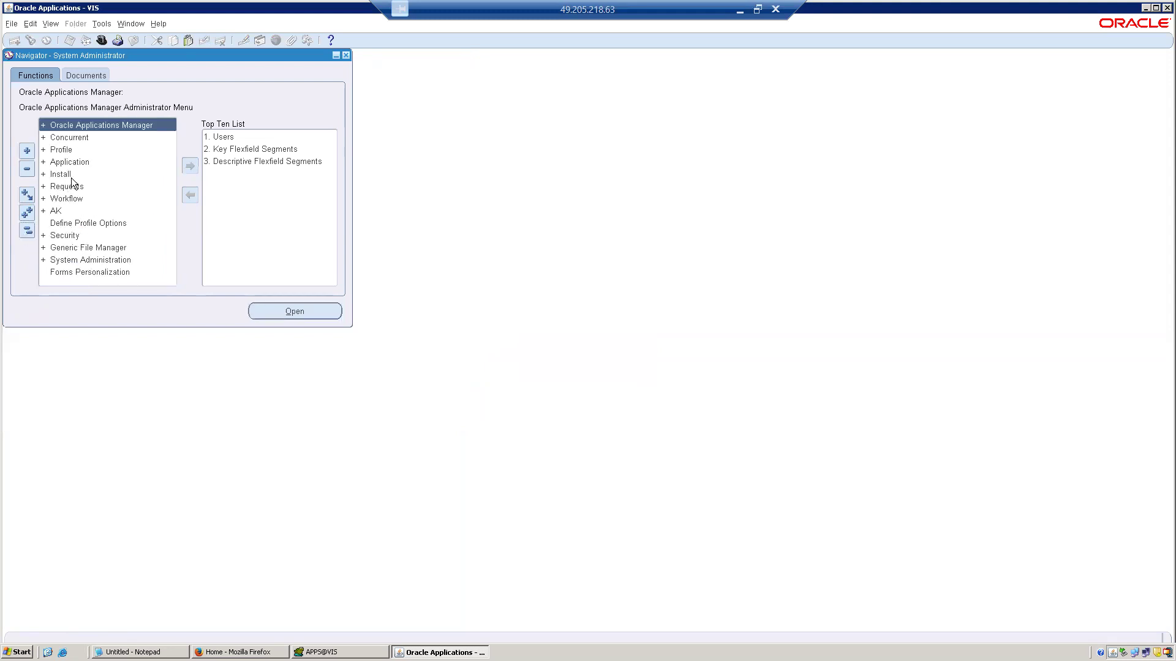
click(69, 153)
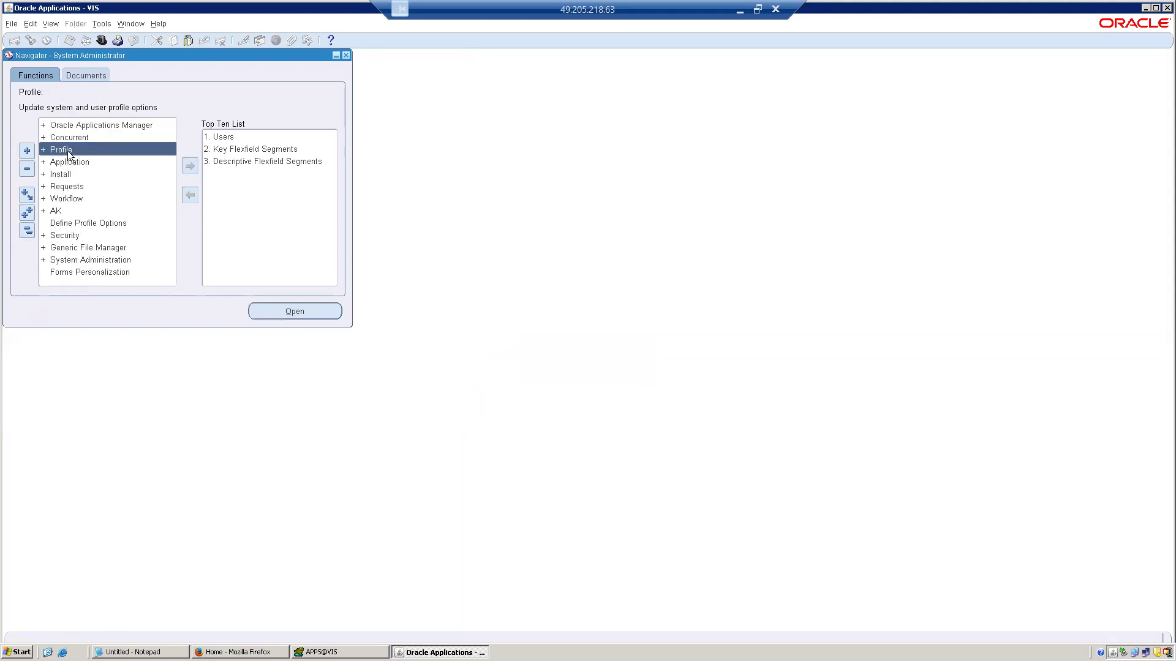
double_click(69, 163)
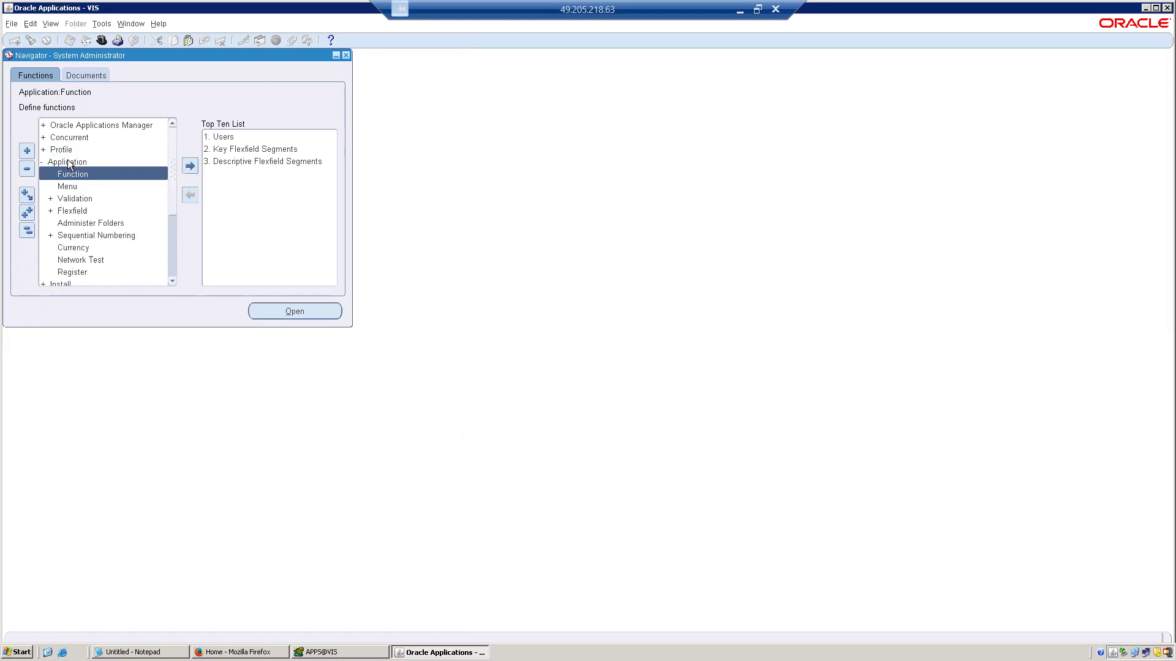
double_click(74, 200)
double_click(74, 214)
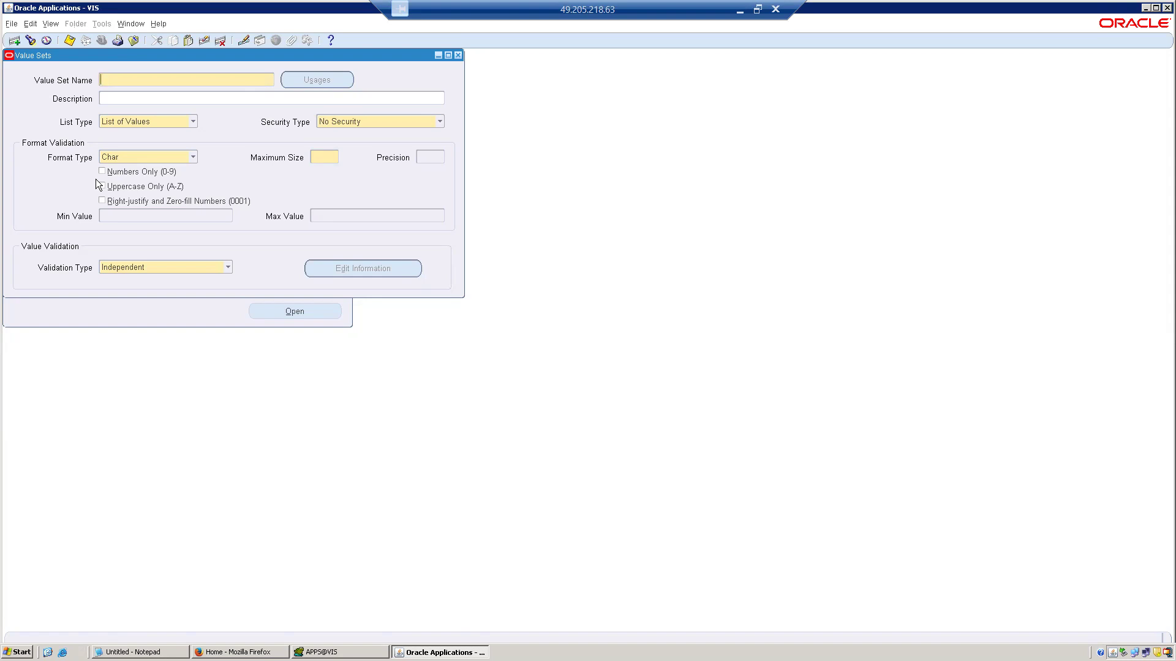
Name the new value set XX_COUNTRY.
text(XX_COUNTRY)
Keep the validation type Independent, set the maximum size to 30, and save the value set.
click(325, 162)
click(209, 267)
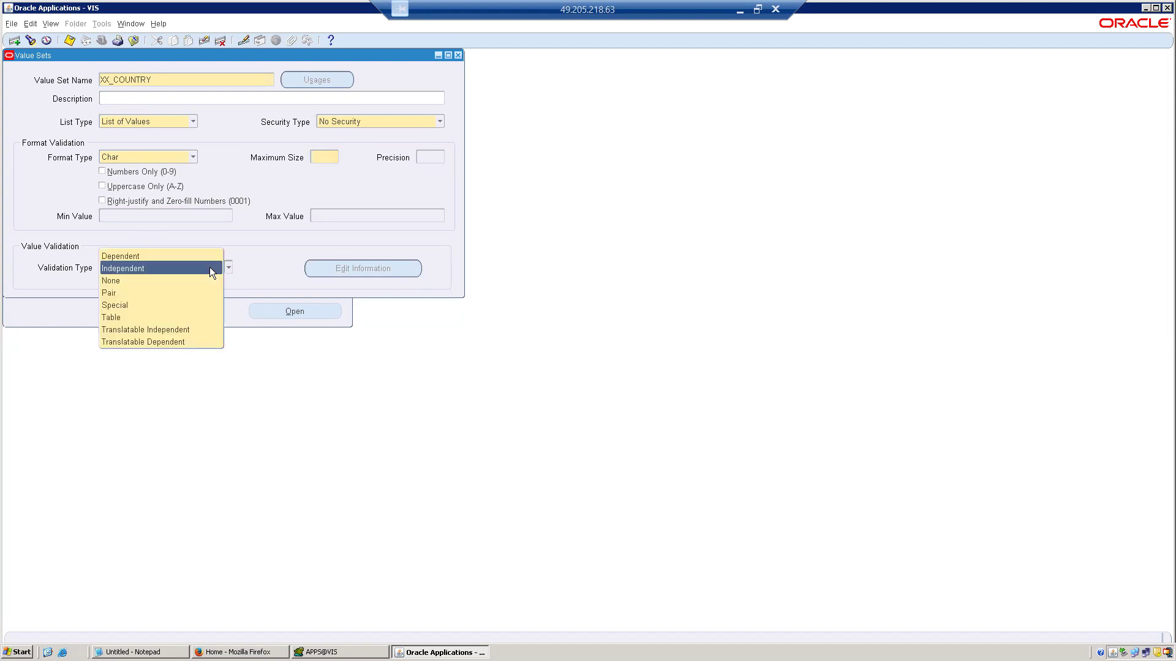
click(210, 268)
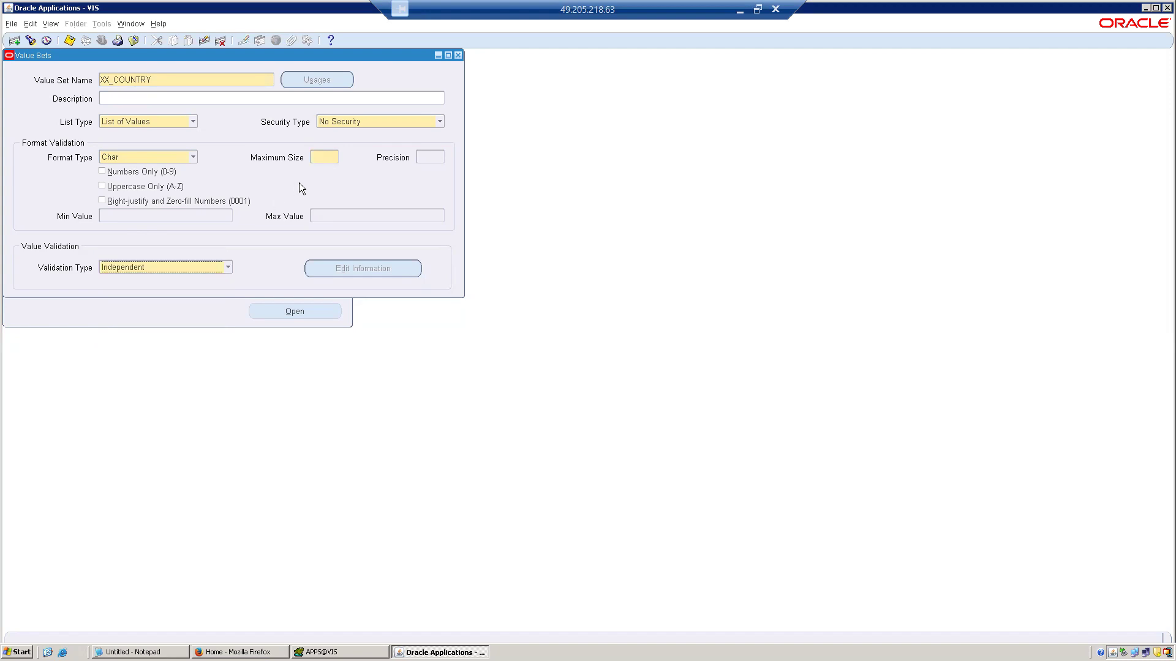
click(324, 156)
text(30)
click(72, 44)
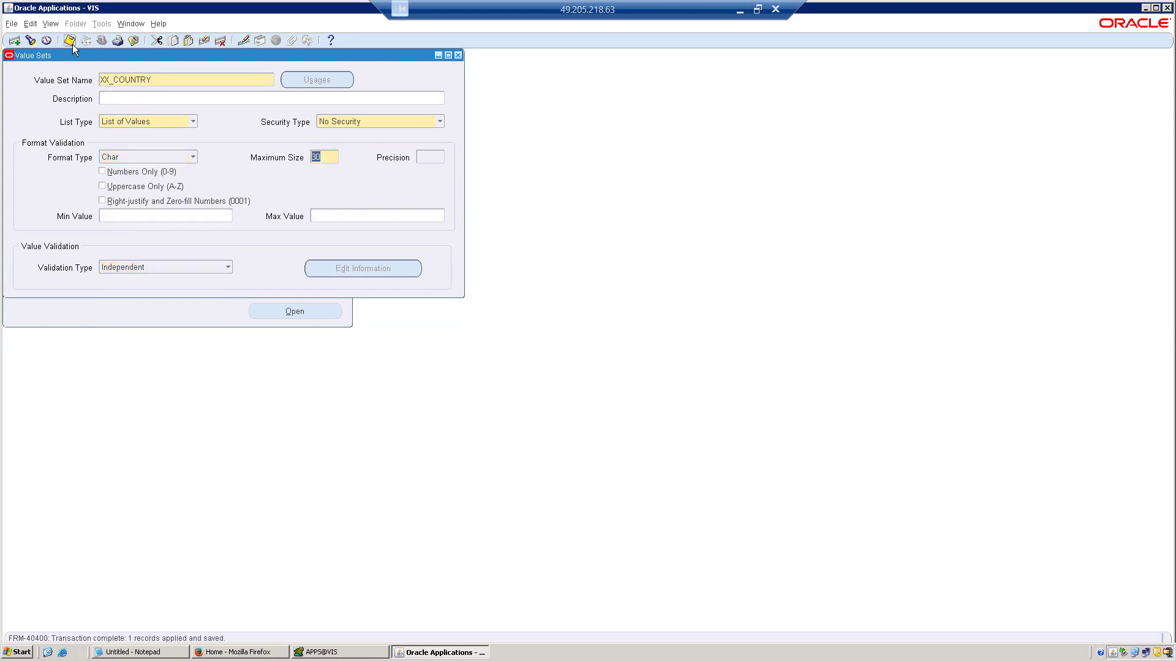
Copy the name XX_COUNTRY and try to find that value set in the segment values form.
double_click(151, 77)
key(ctrl+c)
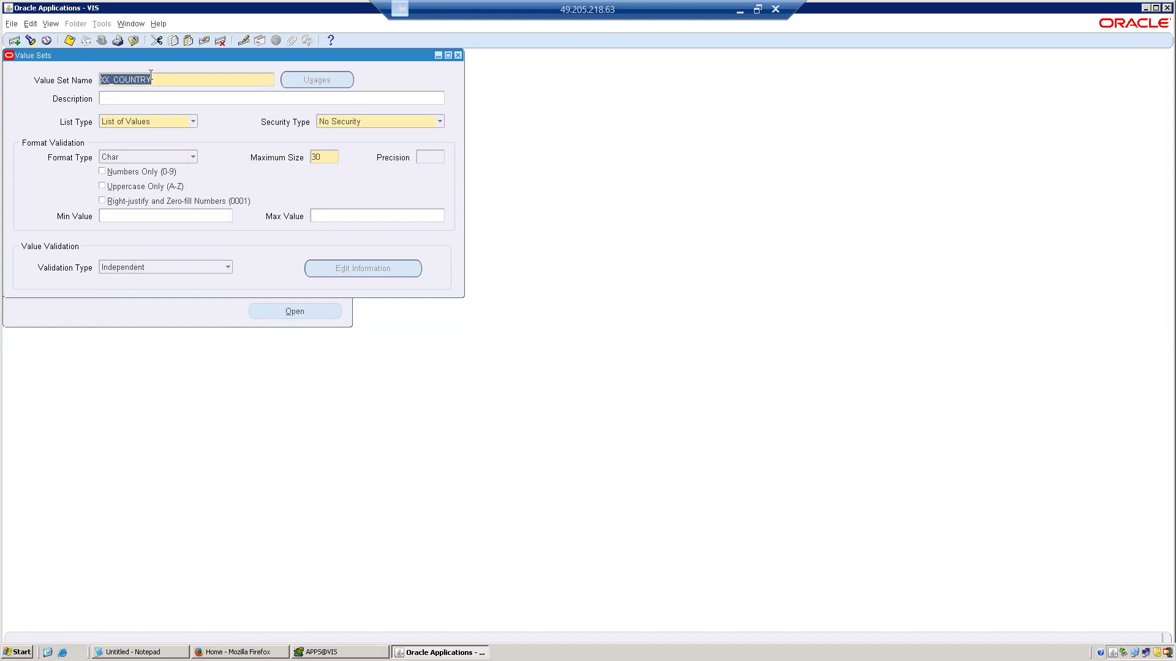
click(133, 42)
double_click(85, 224)
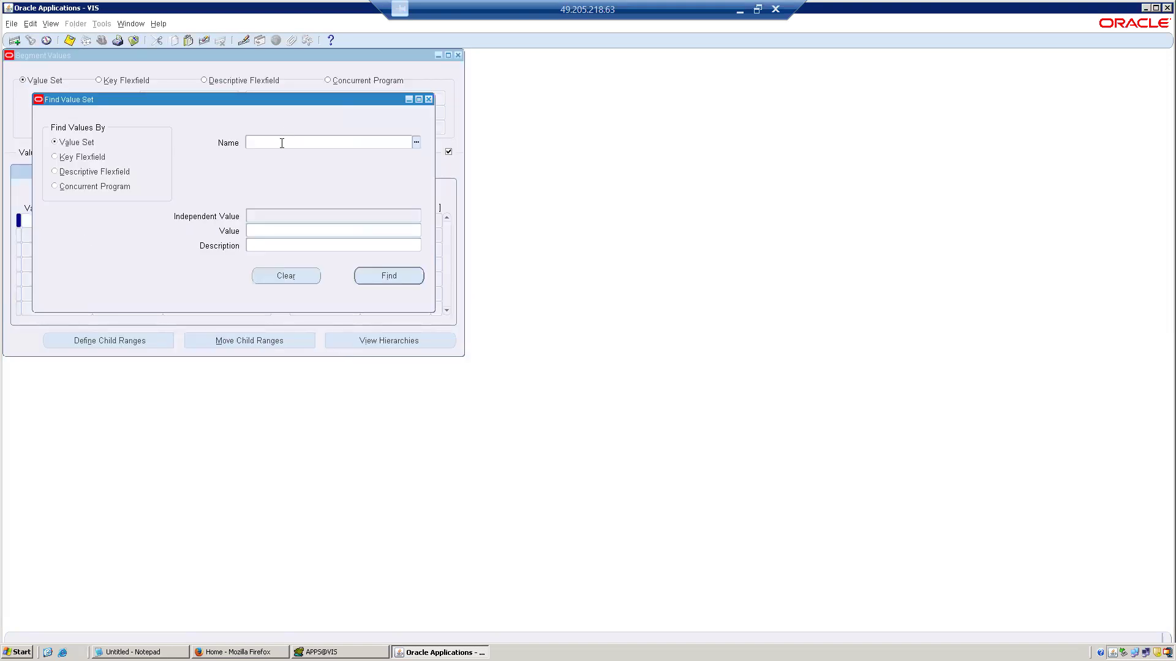
key(ctrl+v)
key(Tab)
key(ctrl+c)
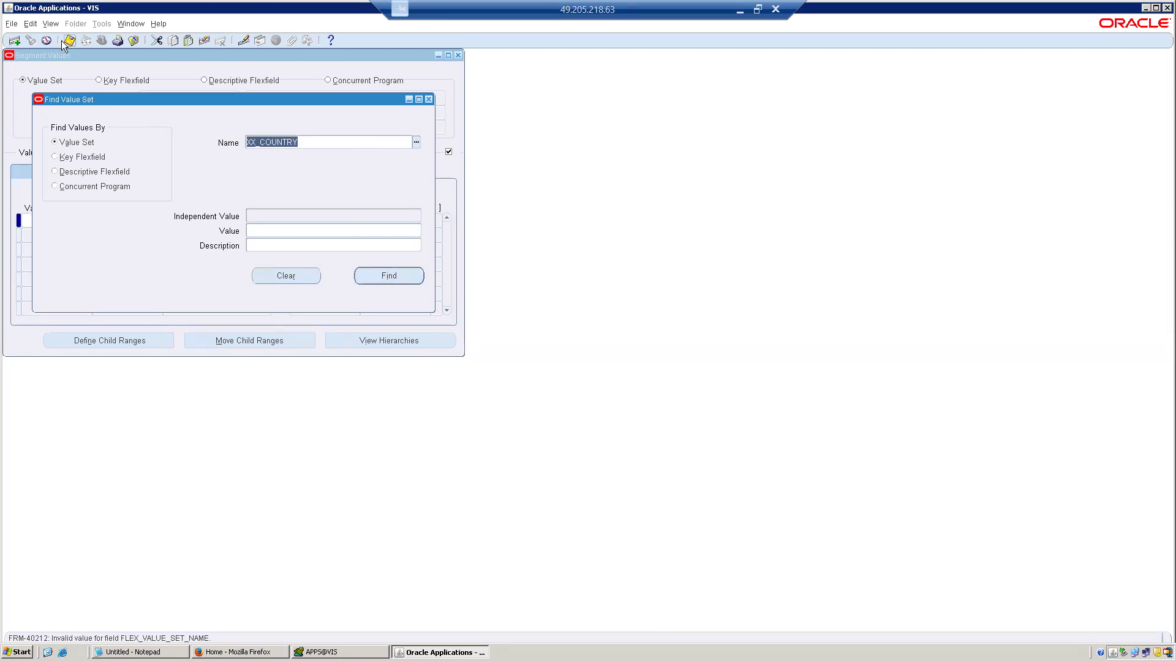
Query all own concurrent requests, then close the requests form and the segment values form.
click(51, 25)
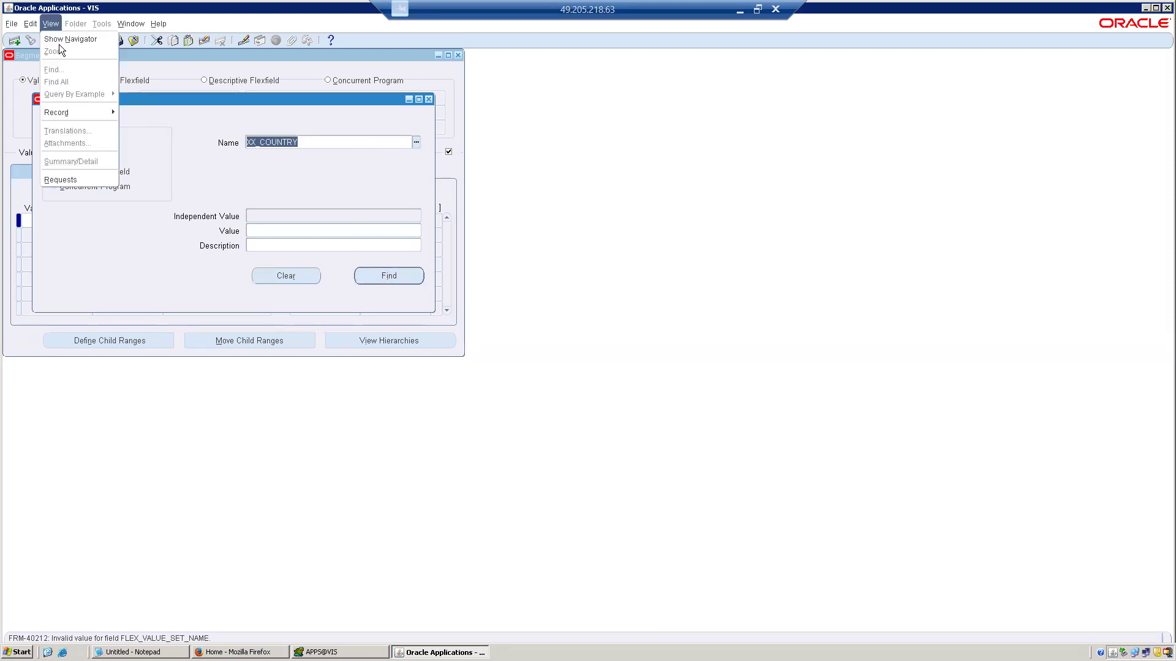
click(67, 179)
click(377, 338)
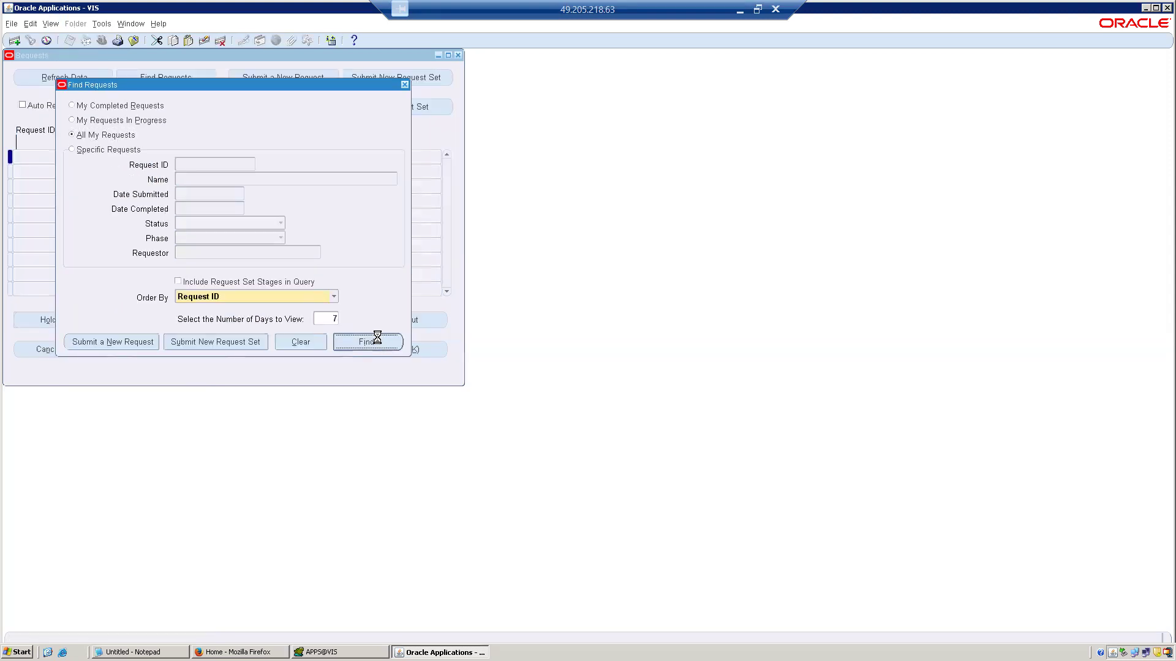
click(133, 40)
click(429, 99)
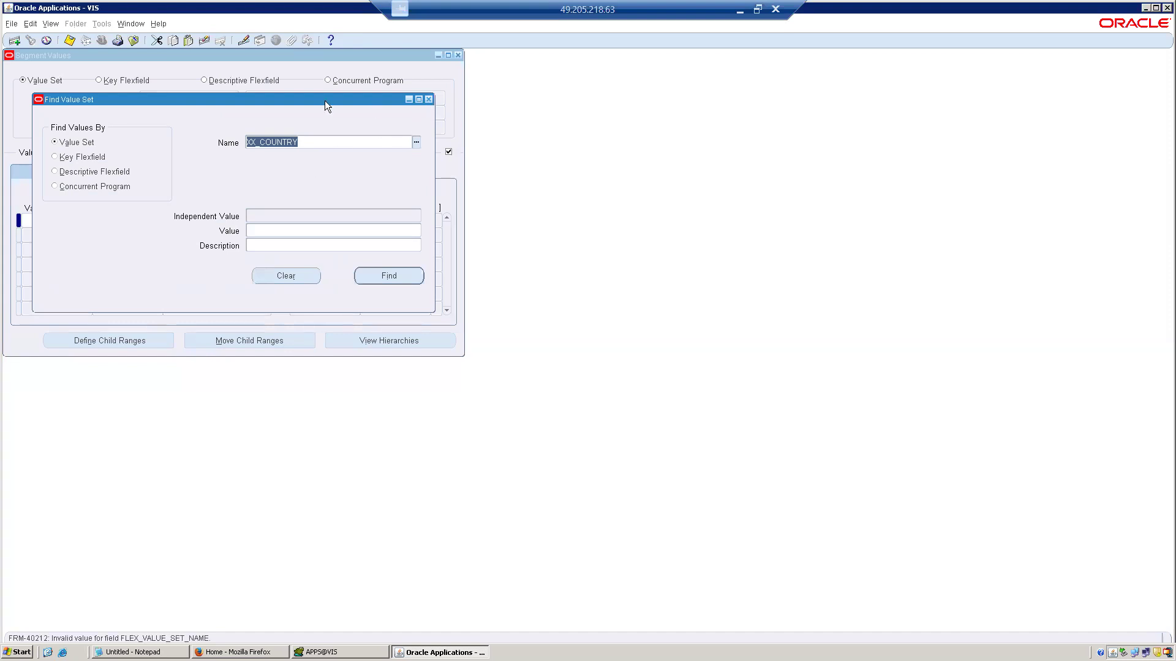
click(133, 40)
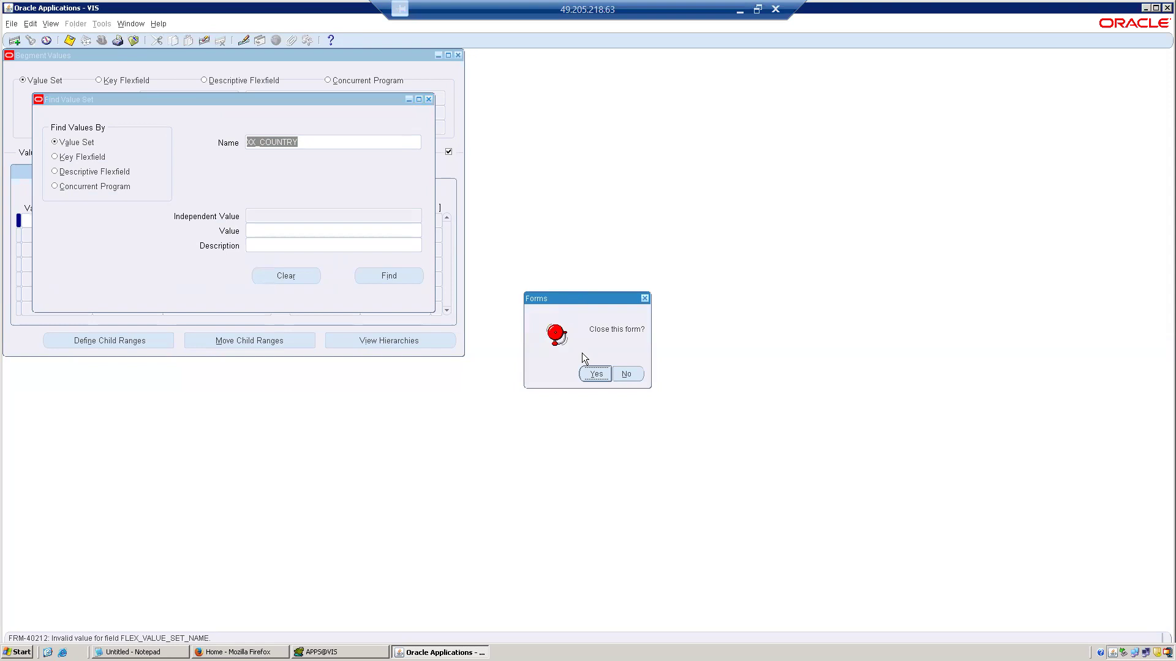
click(585, 370)
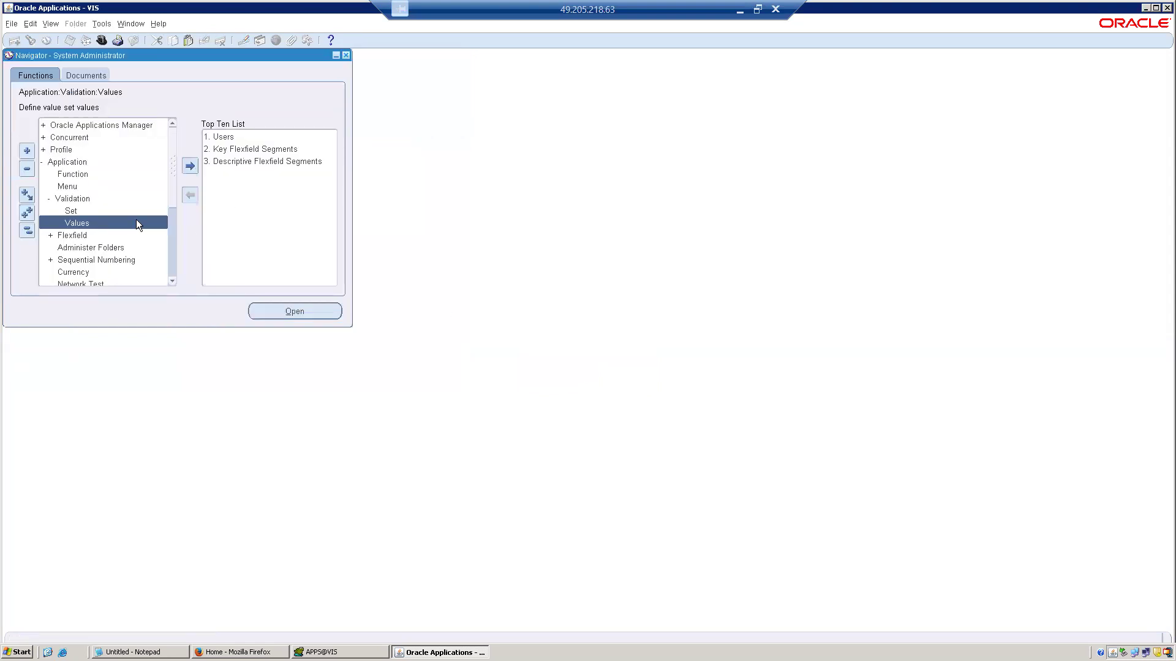
Reopen the value set definition form and query all value sets with validation type Independent.
click(117, 212)
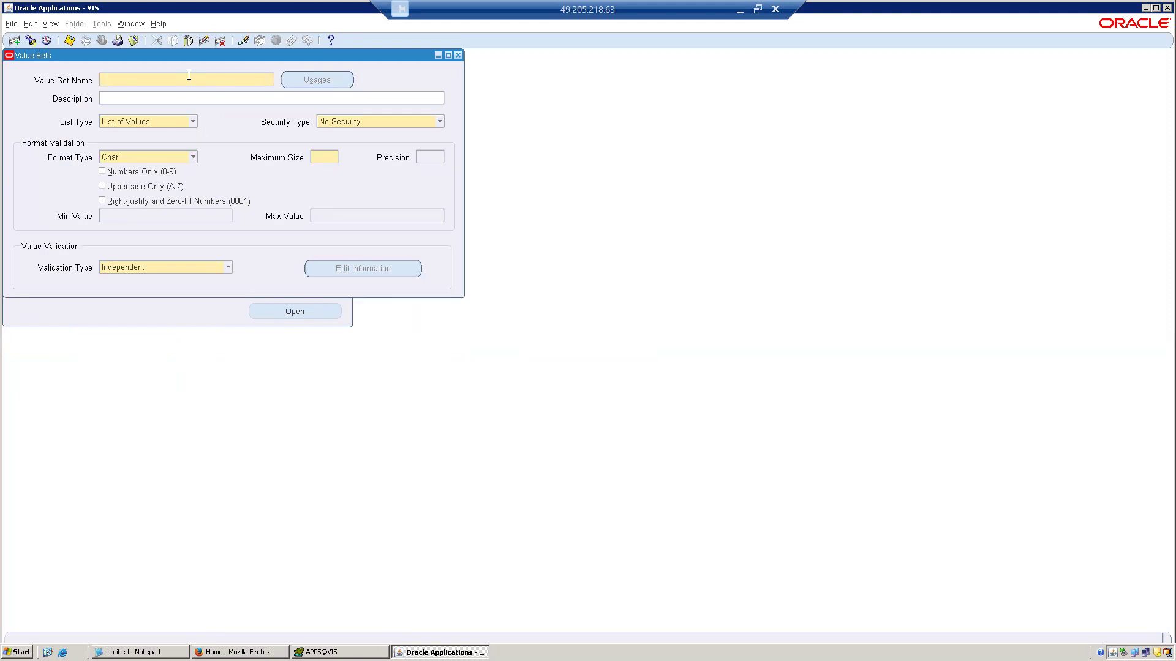
key(F11)
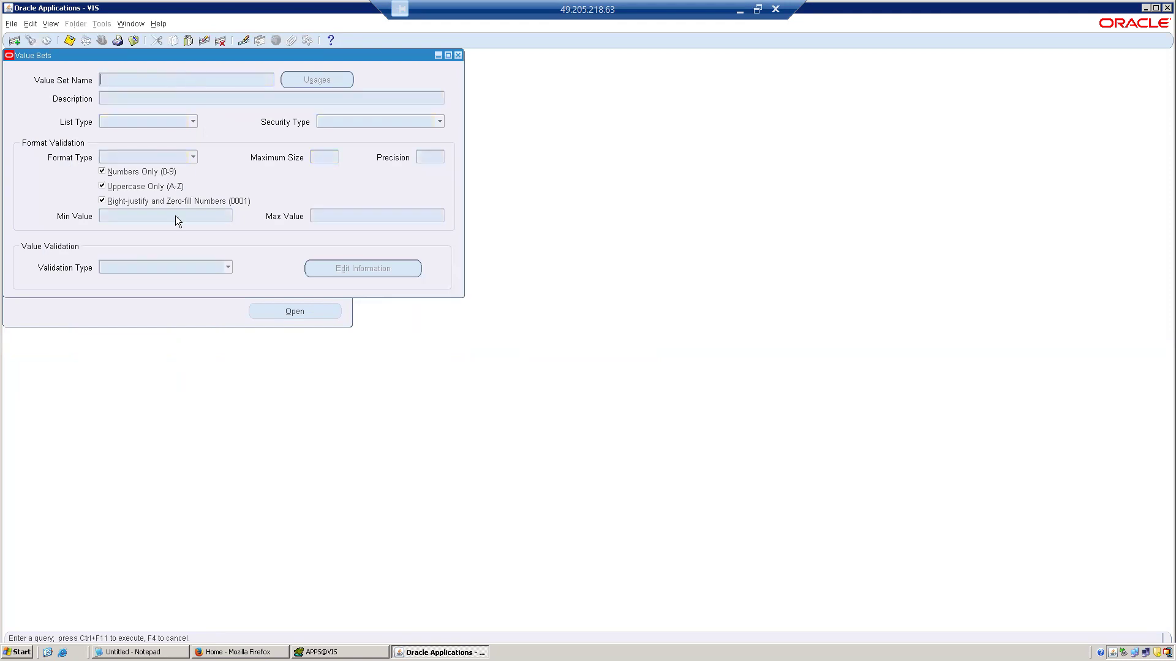
click(148, 272)
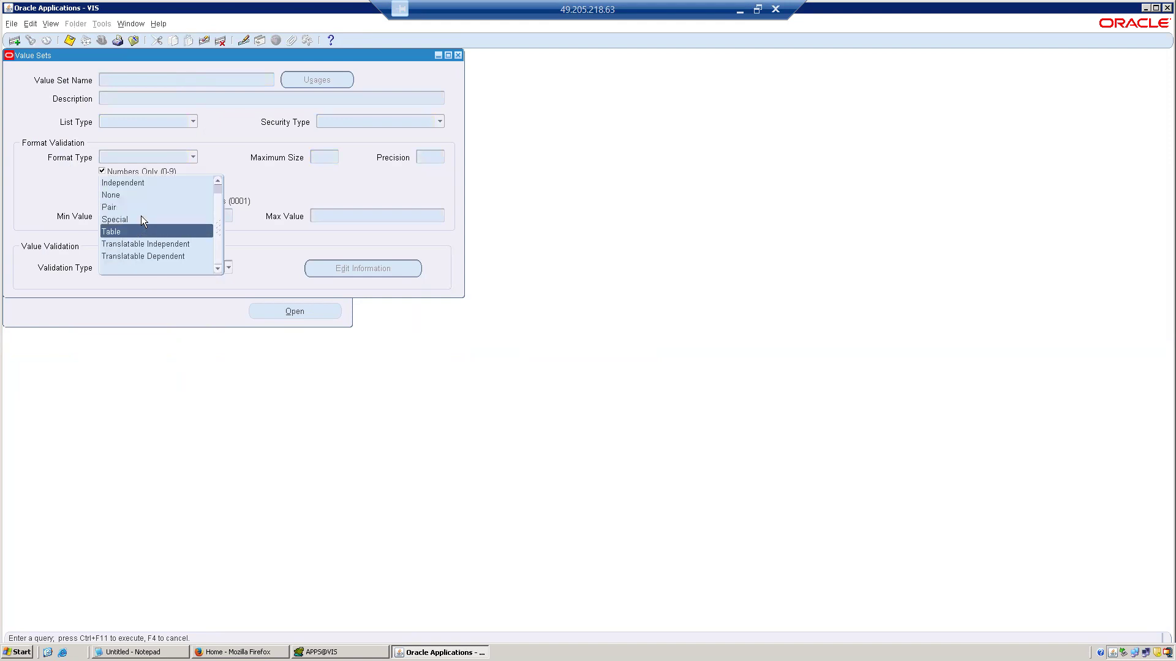
click(144, 184)
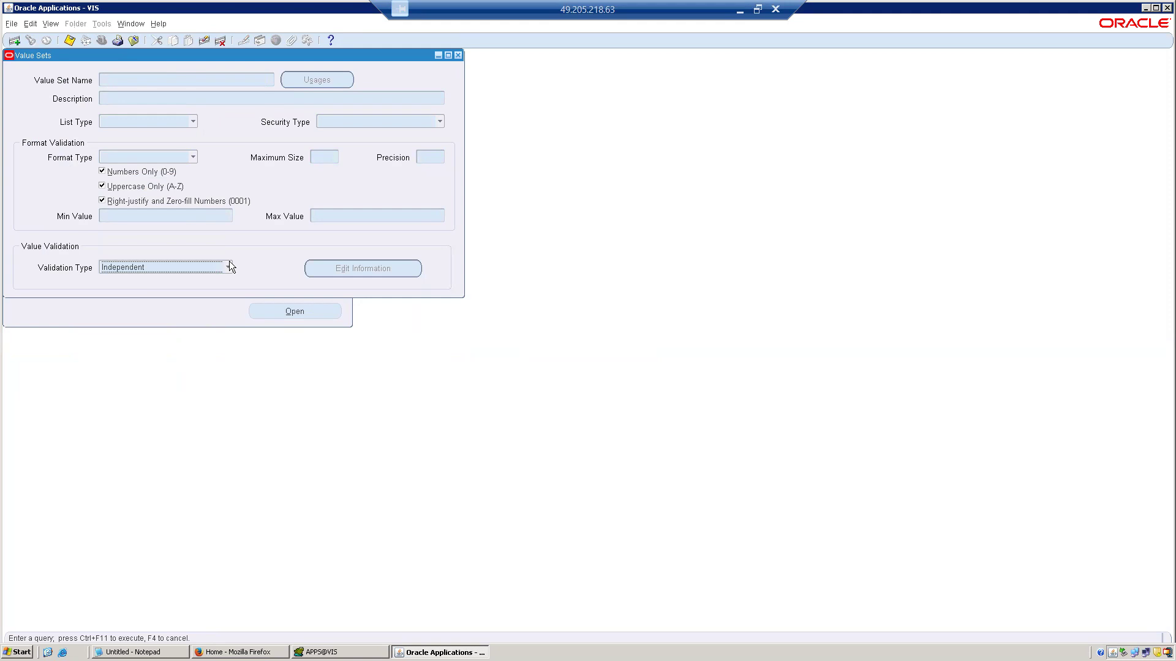
key(ctrl+F11)
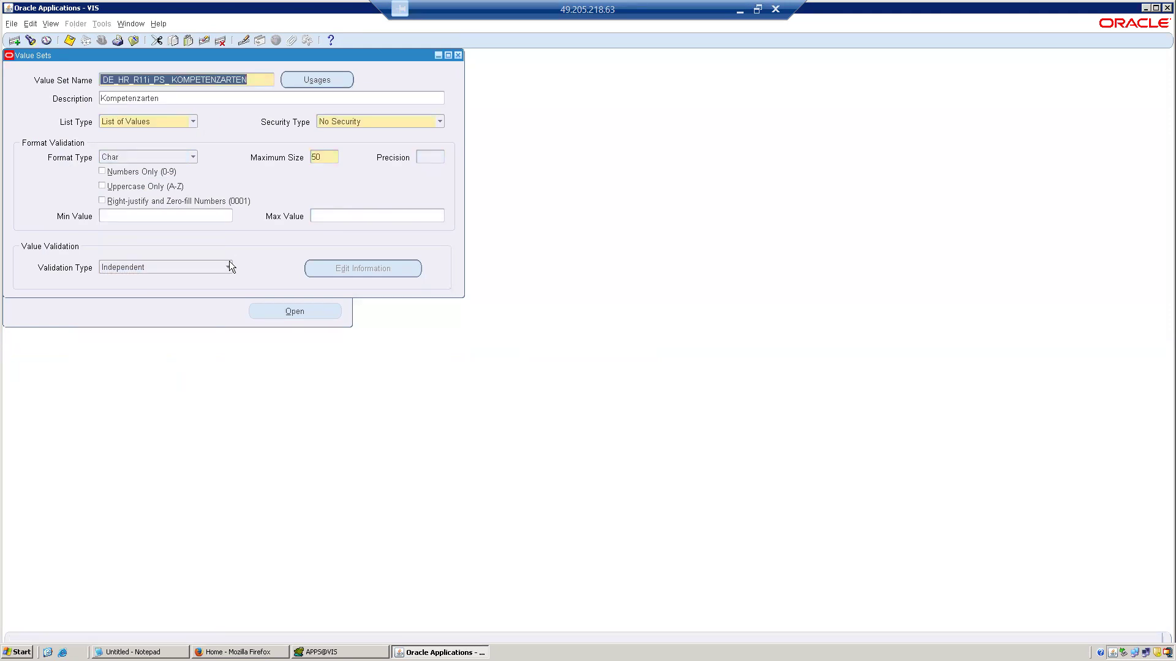
Browse the queried independent value sets one by one and examine their definitions.
key(Down)
key(Down)
key(Down)
key(Down)
key(Down)
key(Down)
key(Down)
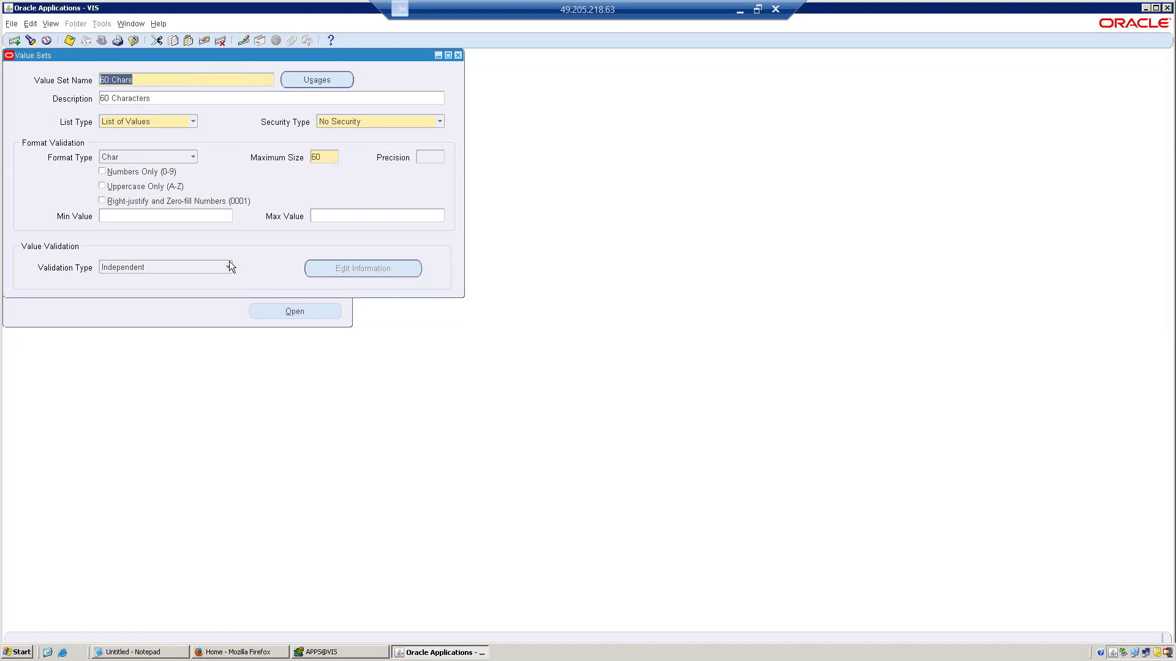
key(Down)
key(Down)
key(Down)
key(Down)
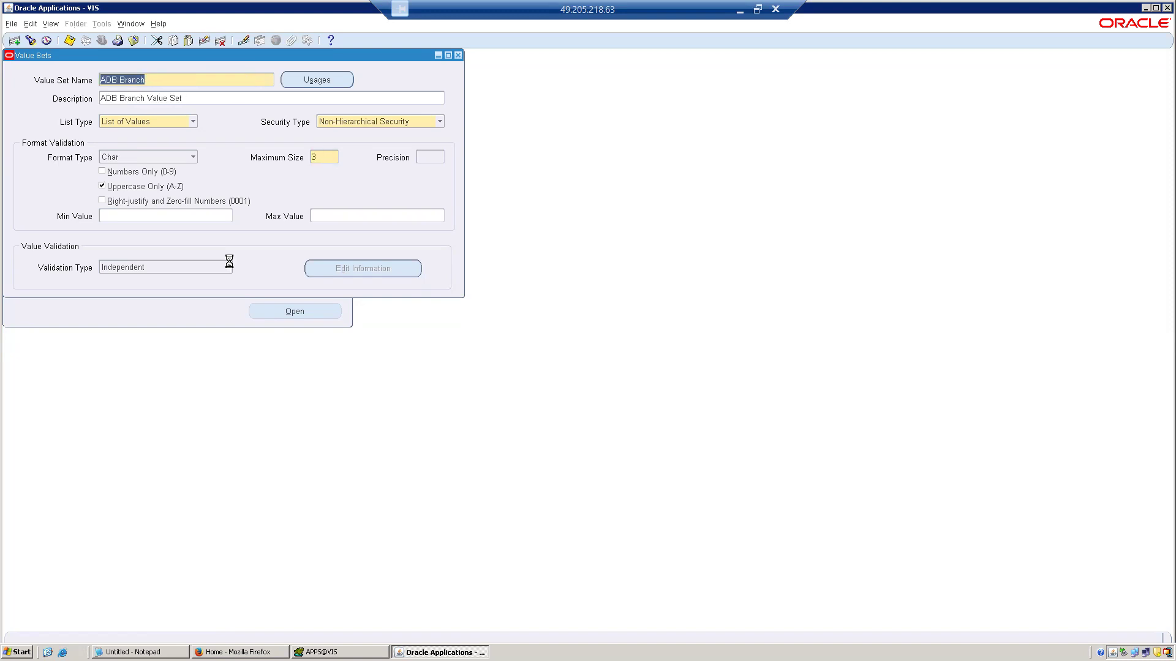
key(Down)
key(Up)
key(Up)
key(Up)
key(Up)
key(Up)
key(Down)
key(Down)
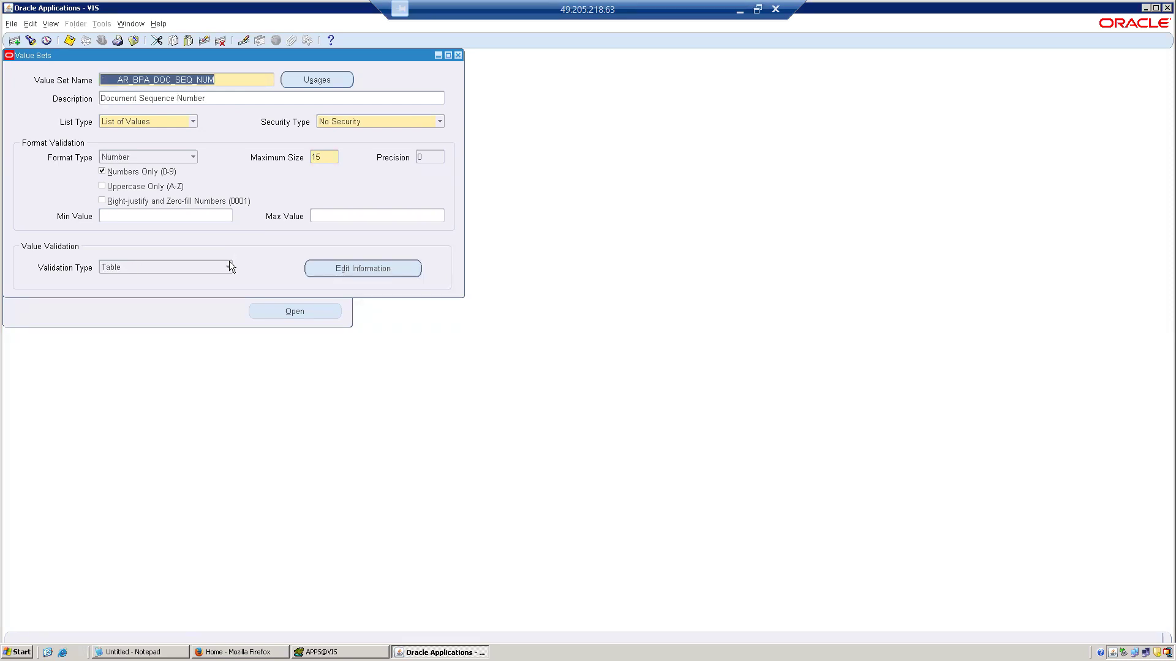
Query the value set XX_COUNTRY and examine its available list types without changing the selection.
key(F11)
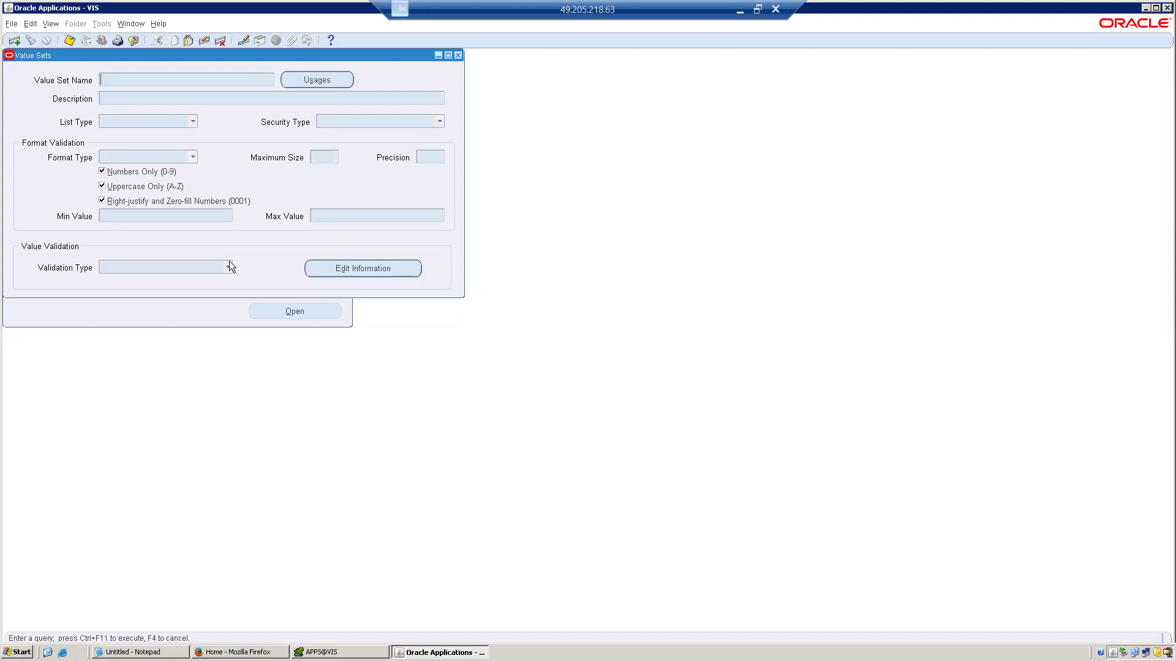
key(ctrl+v)
key(ctrl+F11)
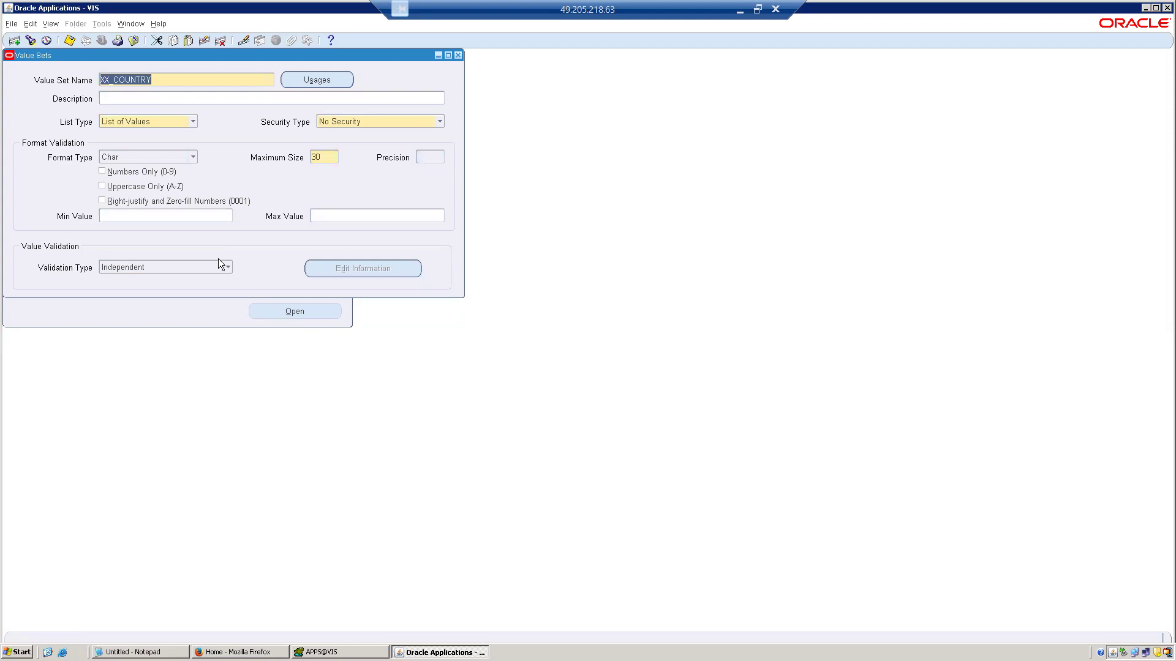
click(175, 218)
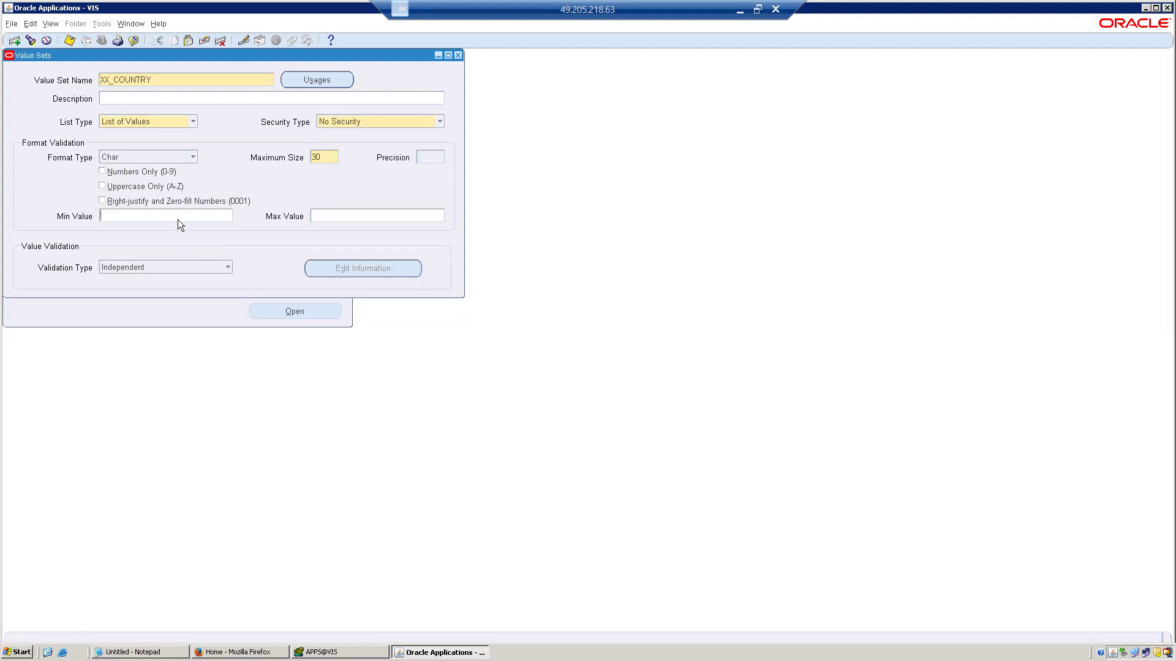
click(128, 119)
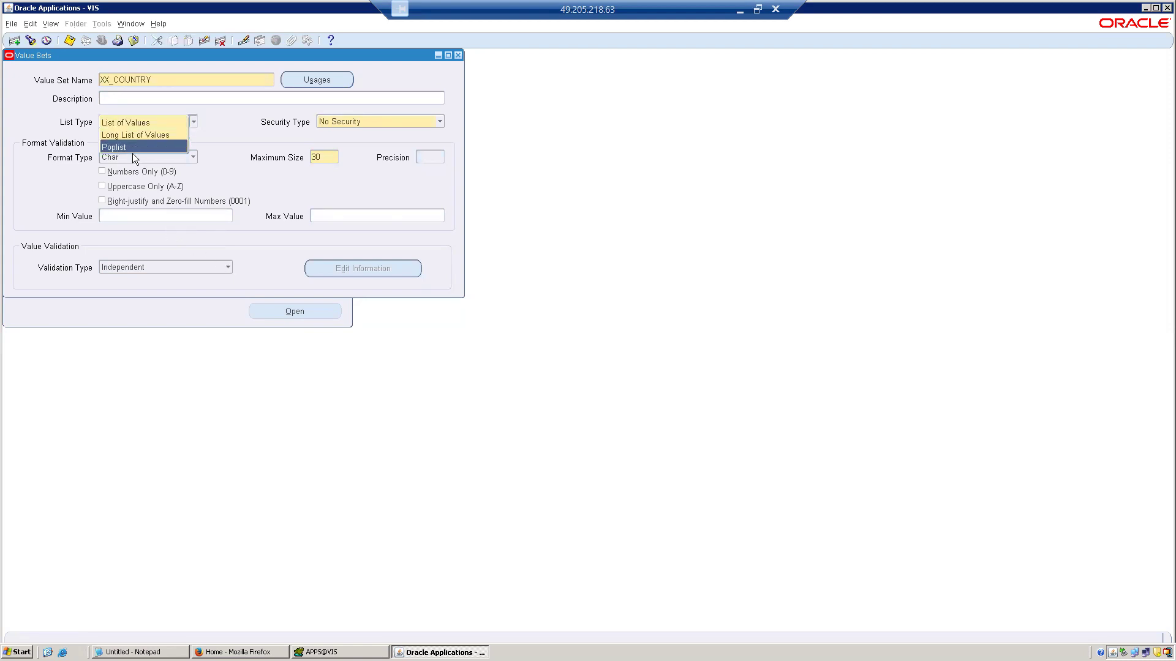
click(147, 219)
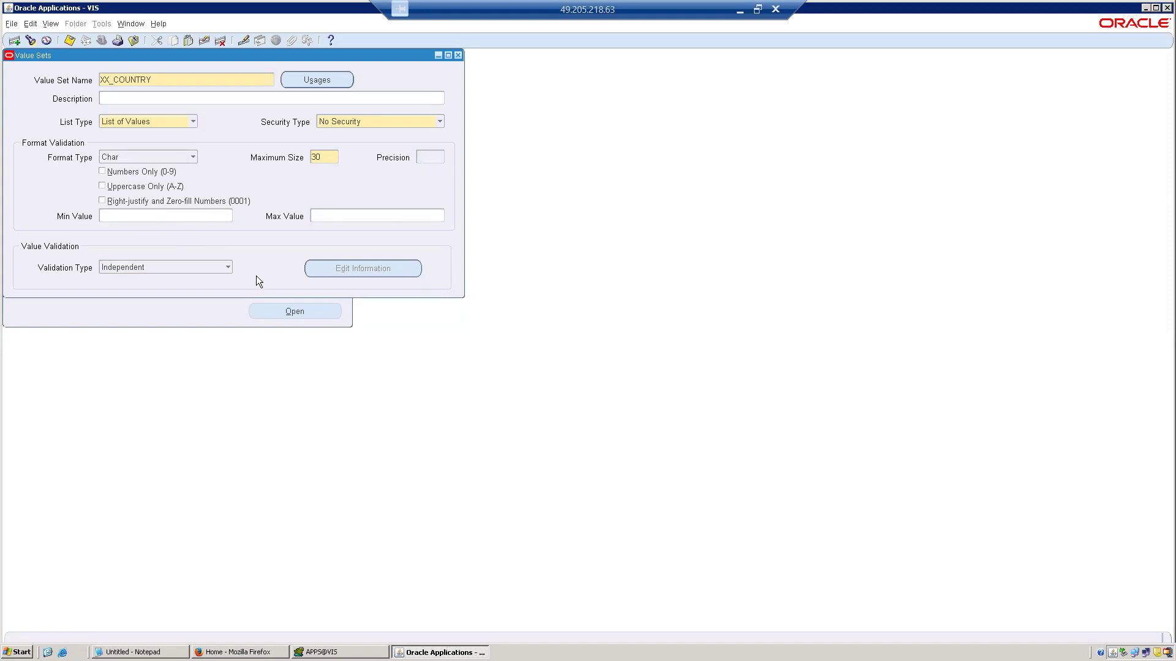
Check the usages of XX_COUNTRY in key flexfield segments and concurrent program parameters, then close the usages window.
click(305, 85)
click(210, 112)
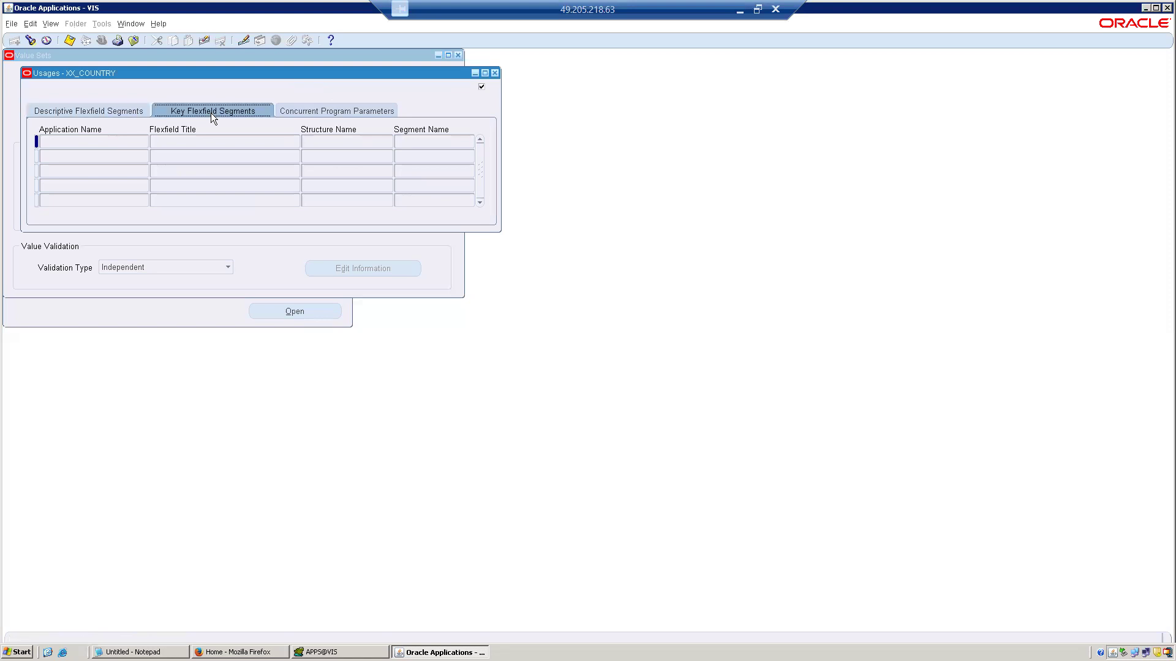
click(346, 115)
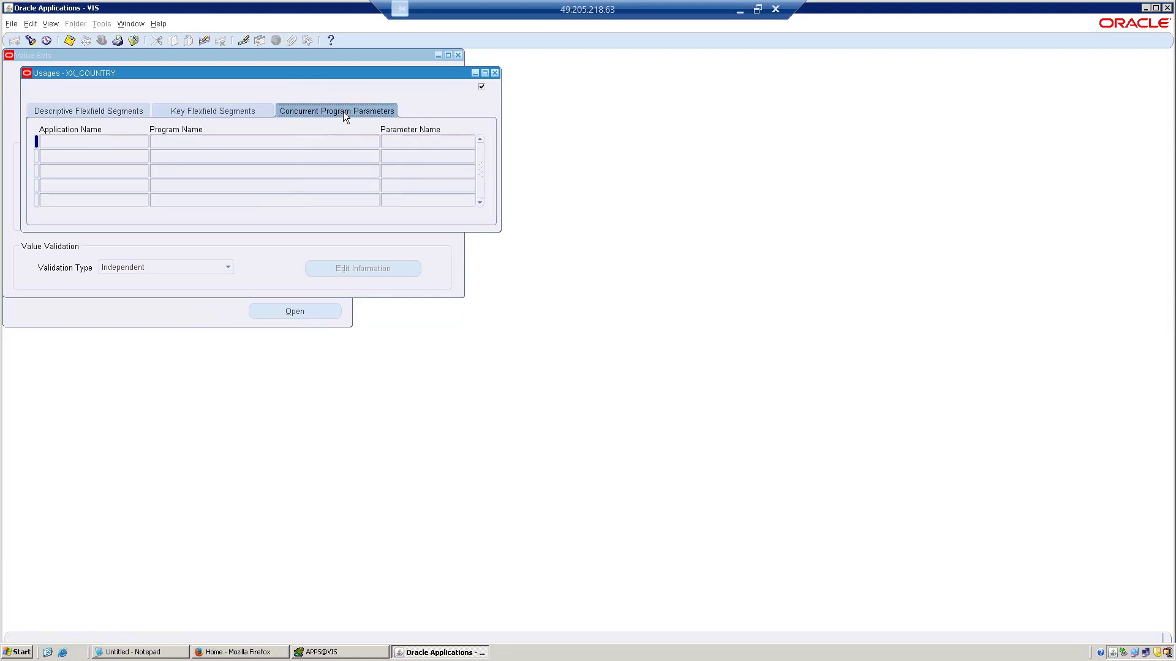
click(494, 74)
key(ctrl+c)
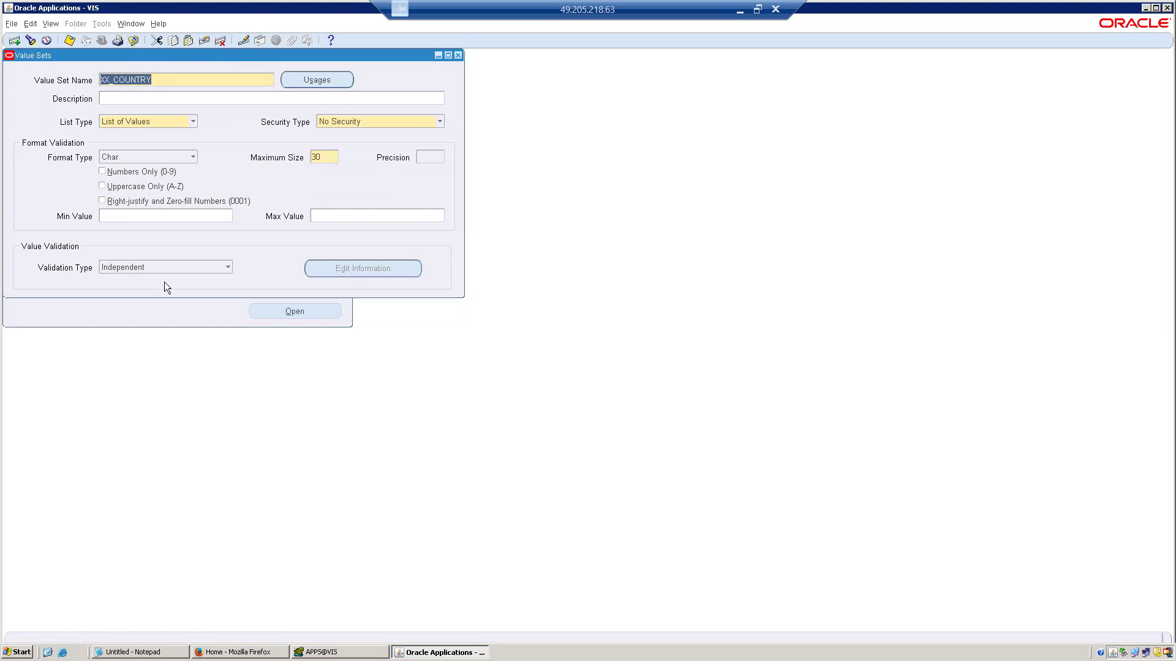
Close the value set definition, reopen the segment values form, and try to list the available value set names.
click(132, 41)
double_click(105, 222)
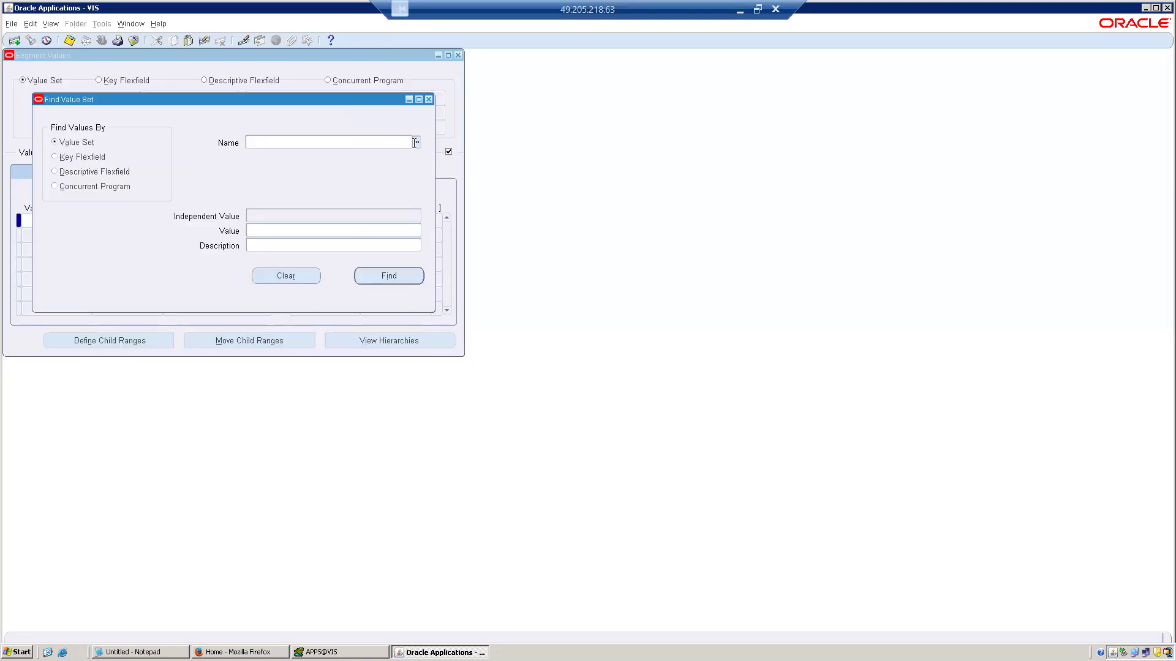
click(417, 143)
click(416, 144)
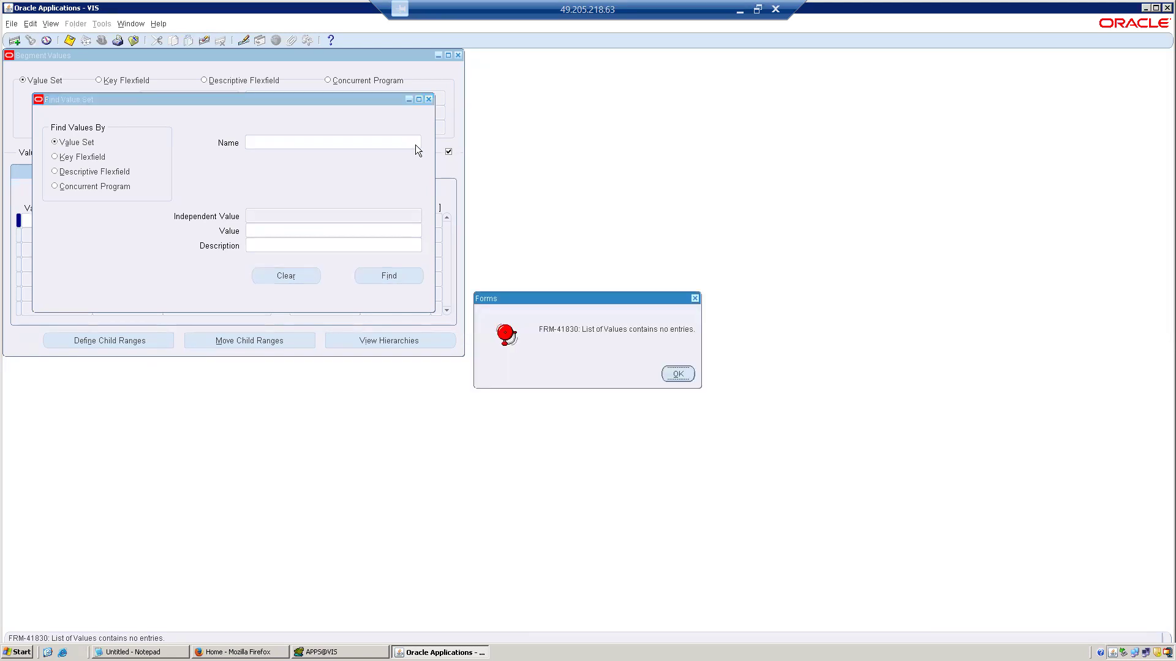
click(665, 373)
Clear the search criteria and try to find the value set by the name XX%.
click(303, 230)
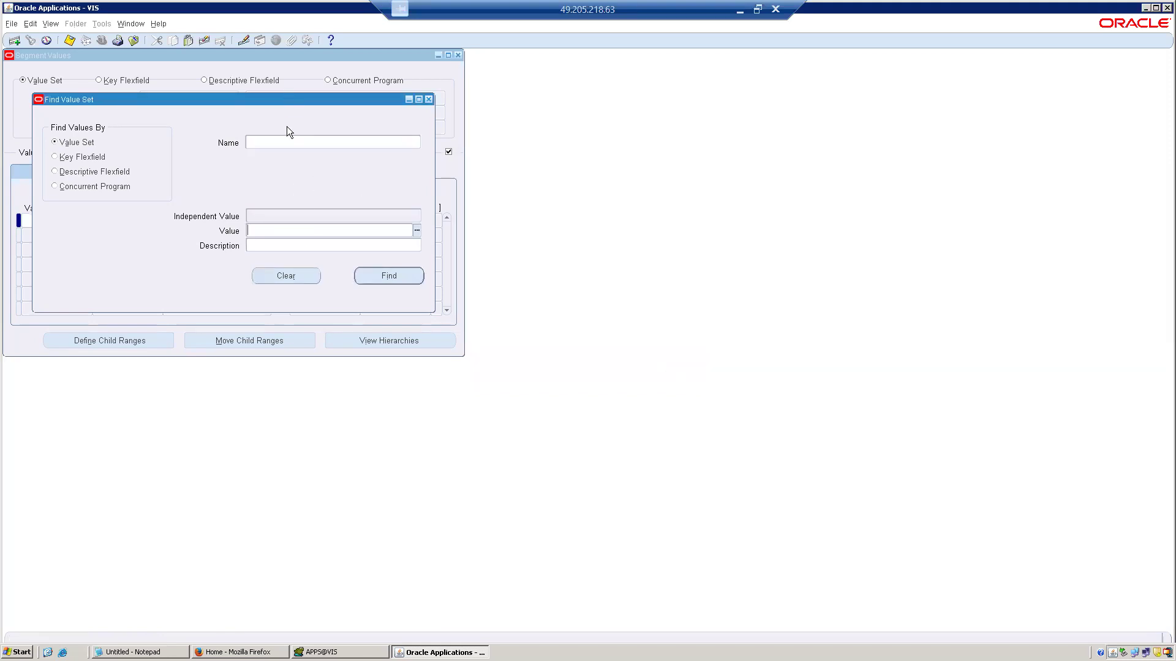
click(272, 274)
key(ctrl+v)
key(BackSpace)
key(BackSpace)
key(BackSpace)
key(BackSpace)
key(BackSpace)
key(BackSpace)
key(BackSpace)
key(BackSpace)
text(%)
key(Tab)
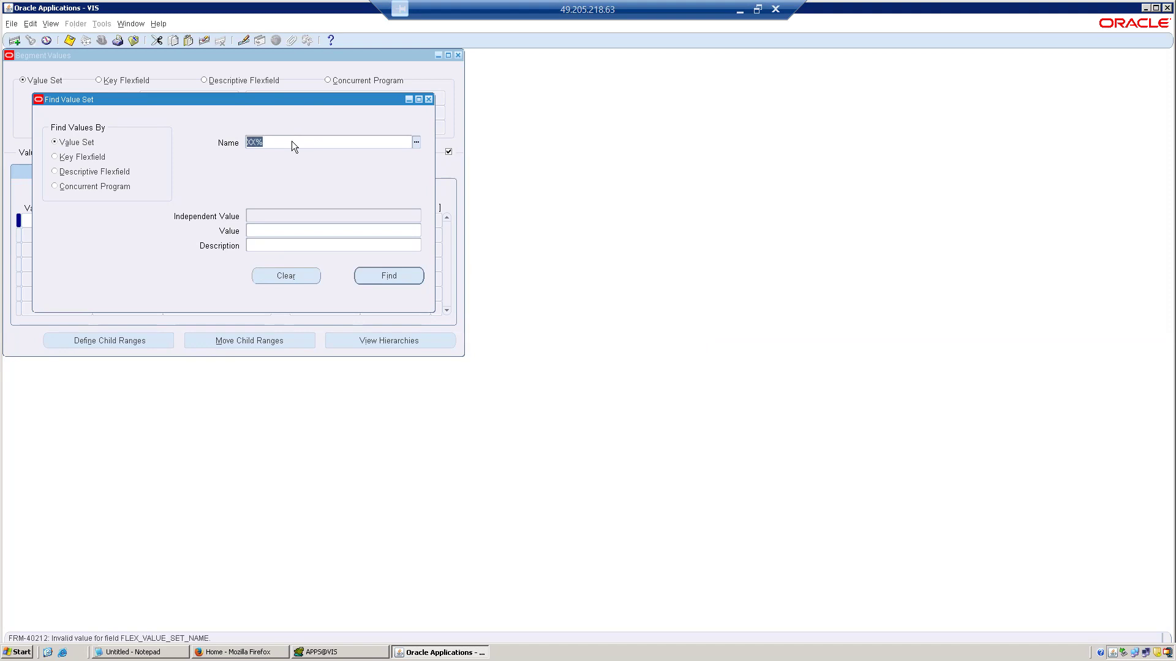
Try to list the value set names and find %XX%, then clear the criteria and close the segment values form.
click(416, 145)
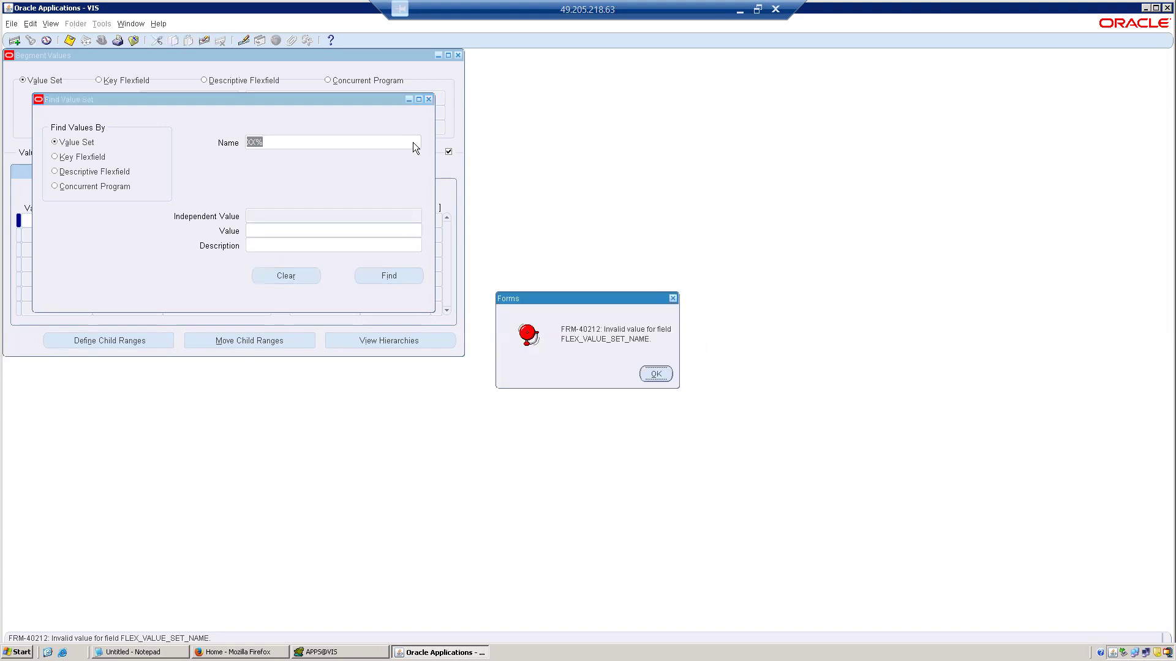
click(665, 373)
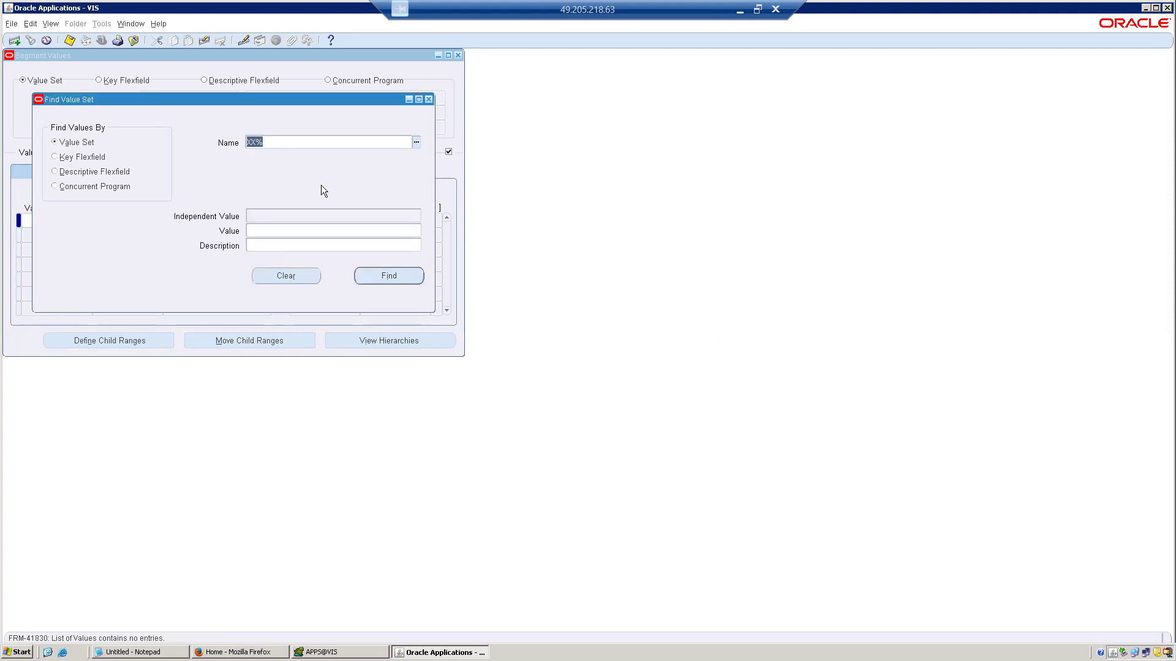
click(248, 142)
text(%)
key(Tab)
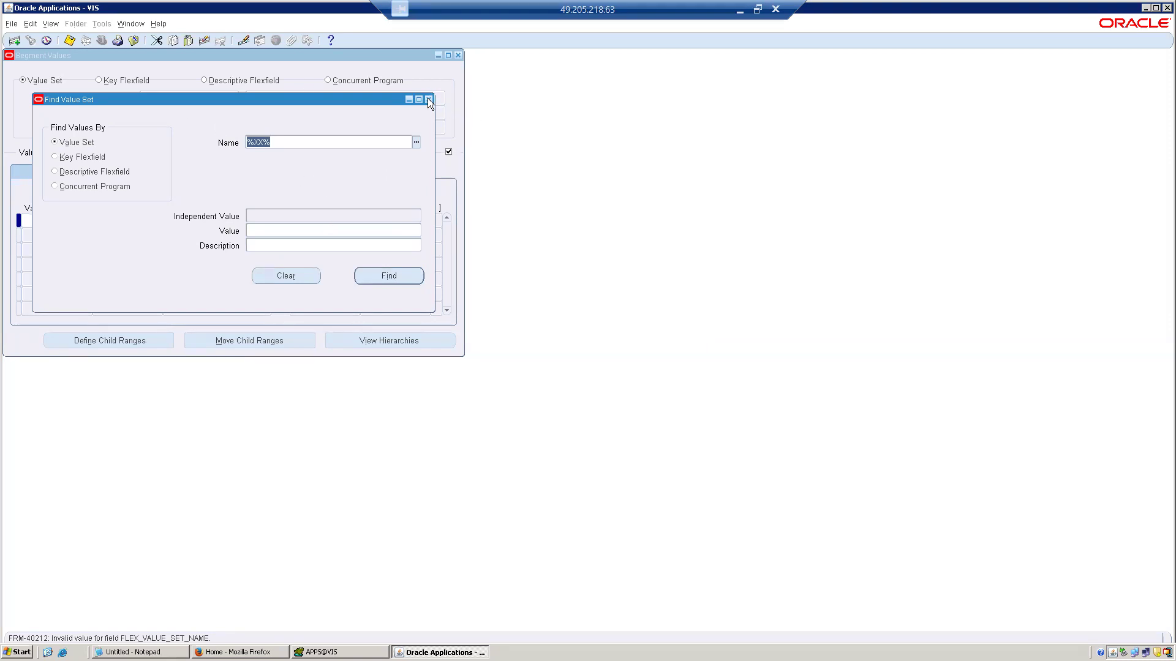
click(304, 275)
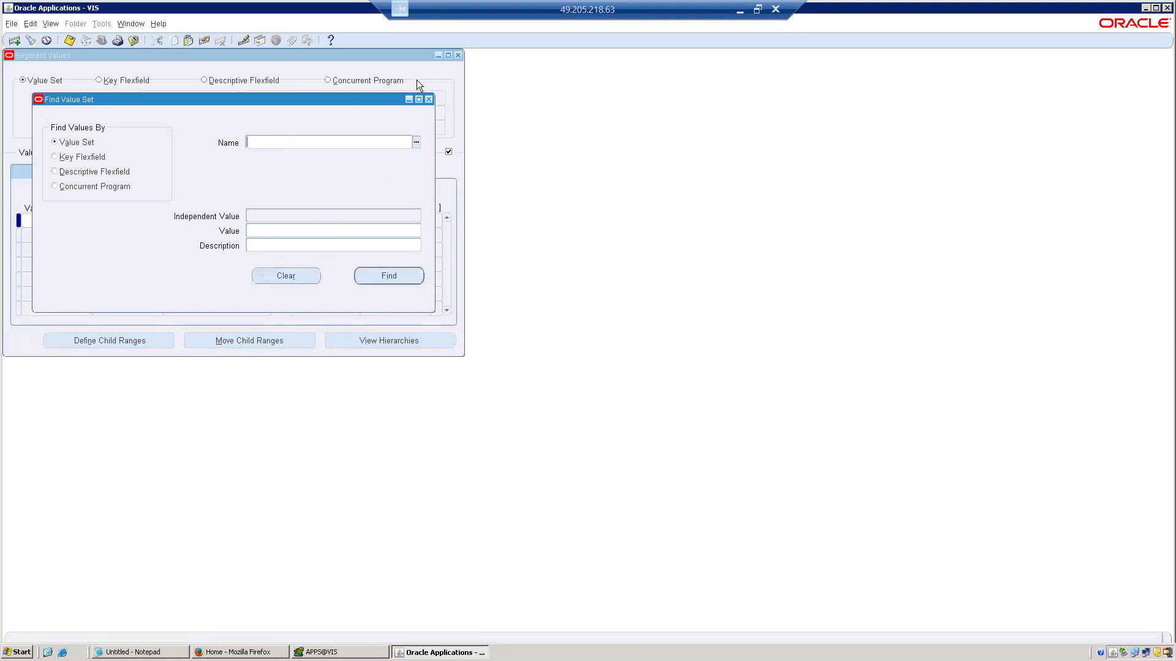
click(428, 99)
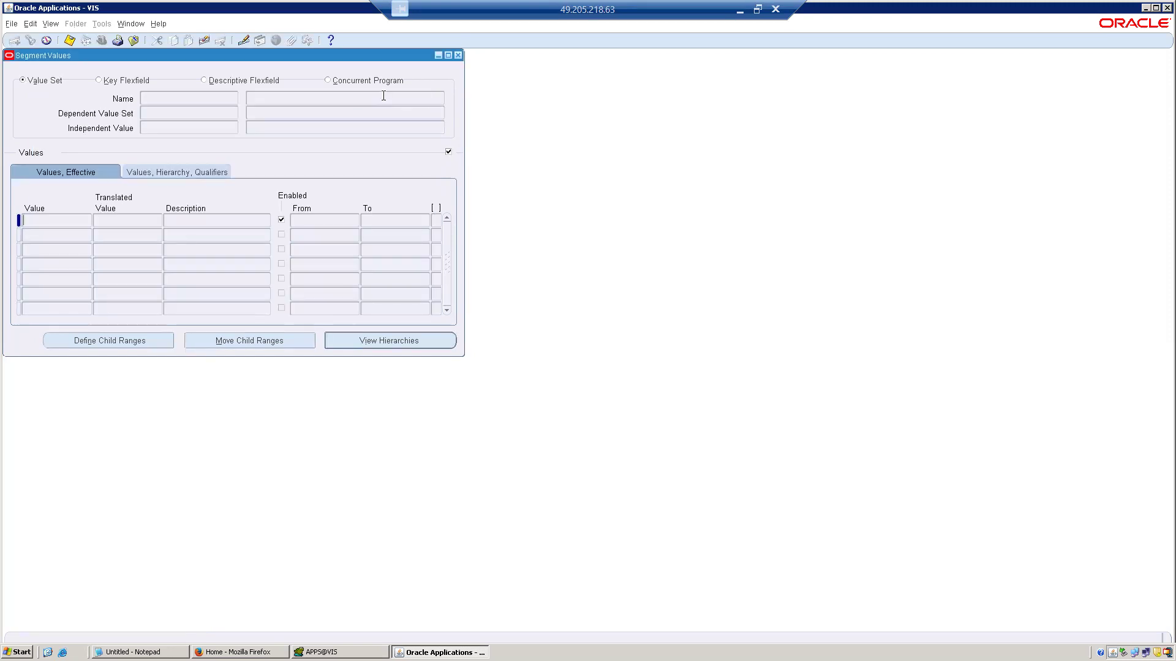
click(135, 43)
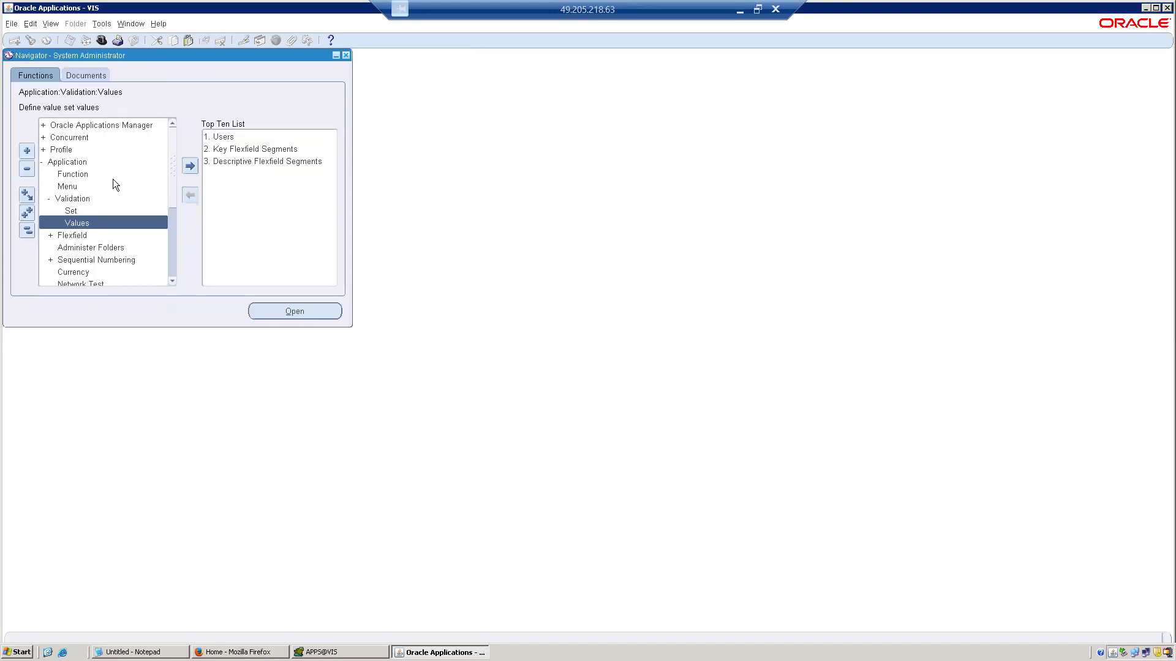
Open the value set definition form and query value sets whose validation type is Independent.
double_click(75, 209)
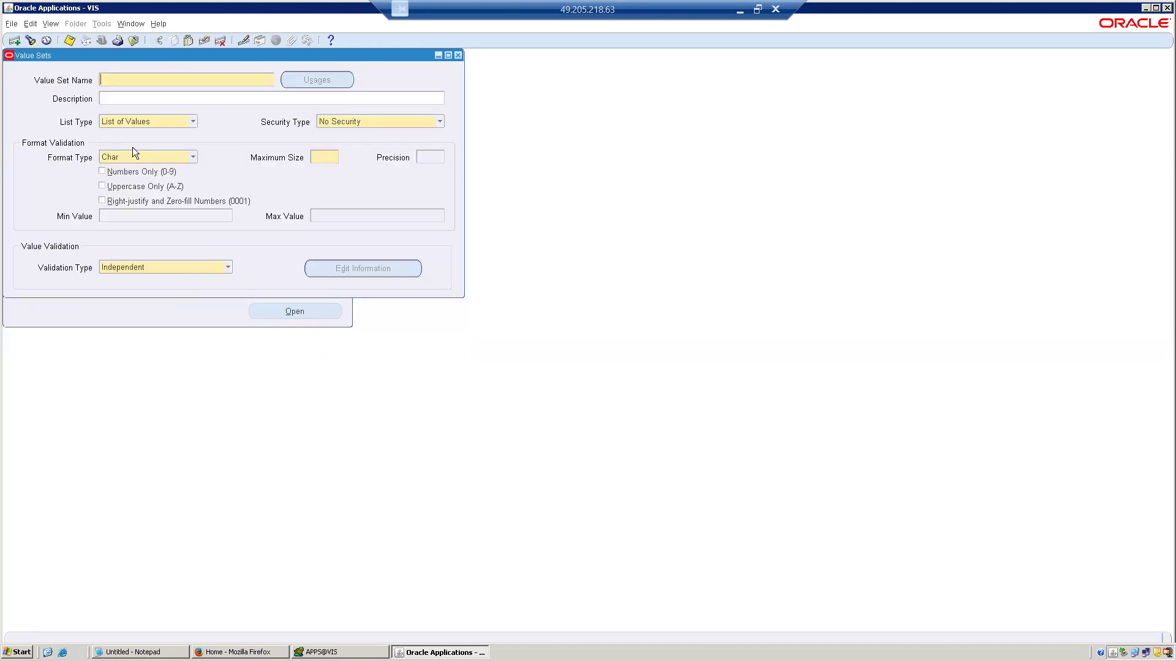
key(F11)
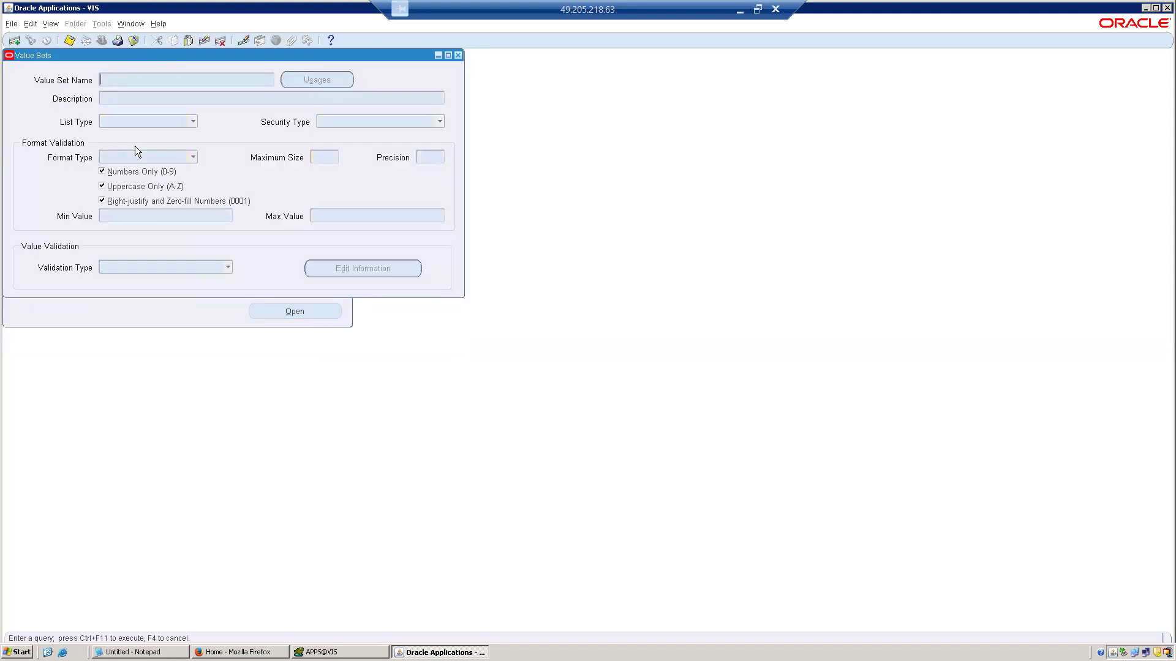
click(120, 269)
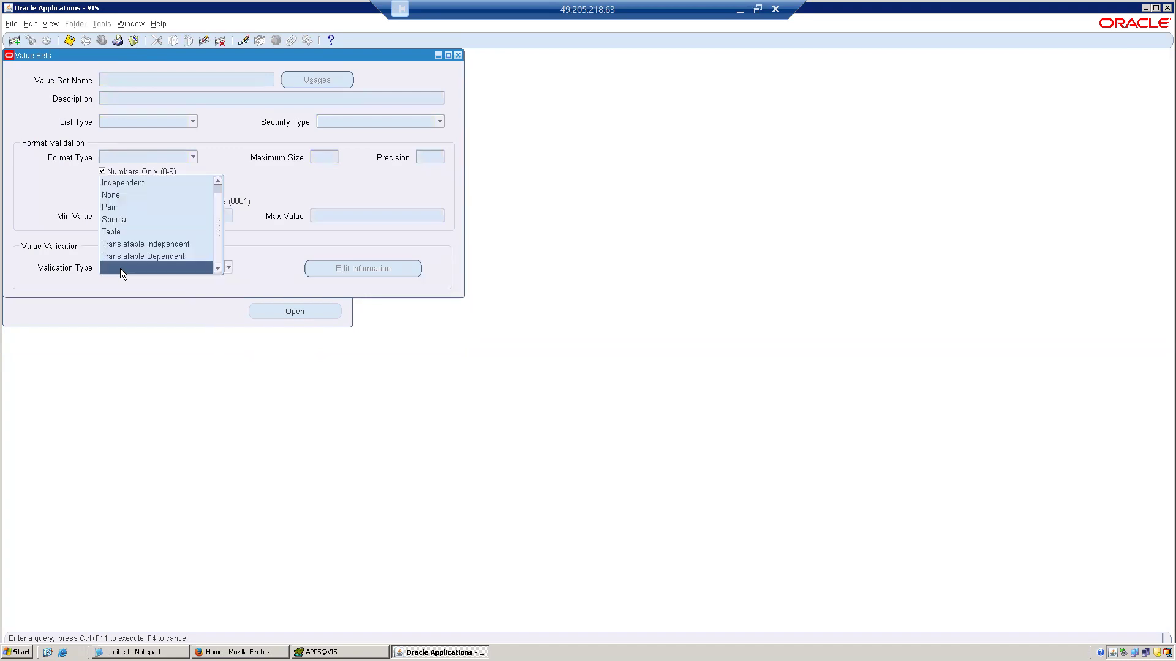
click(136, 183)
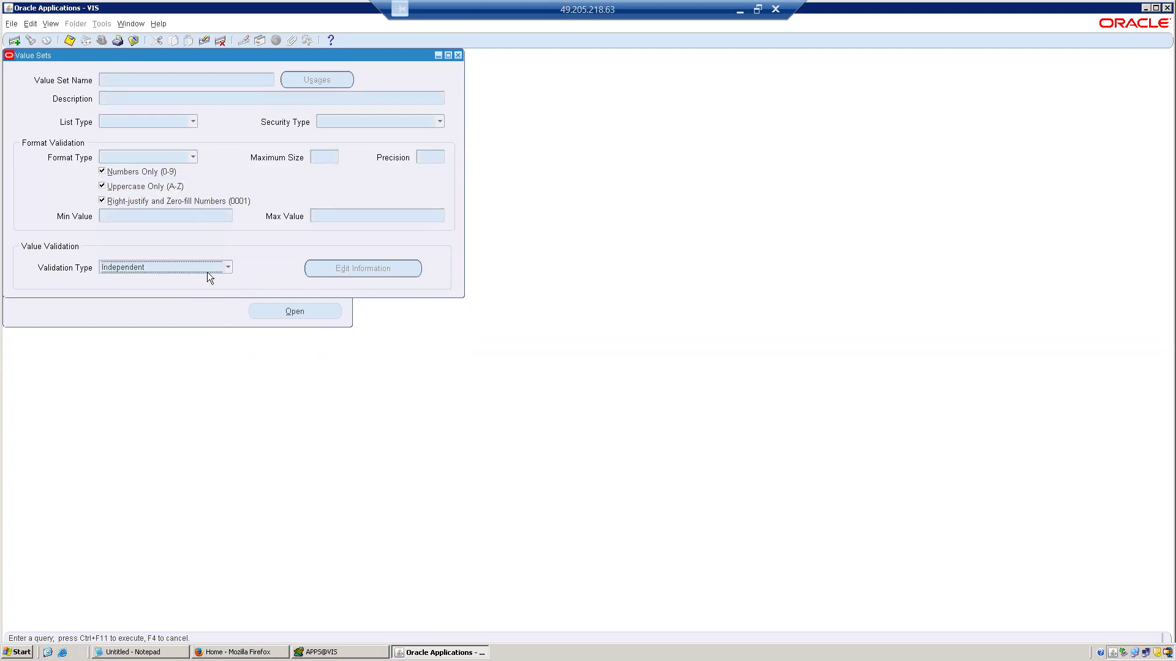
key(ctrl+F11)
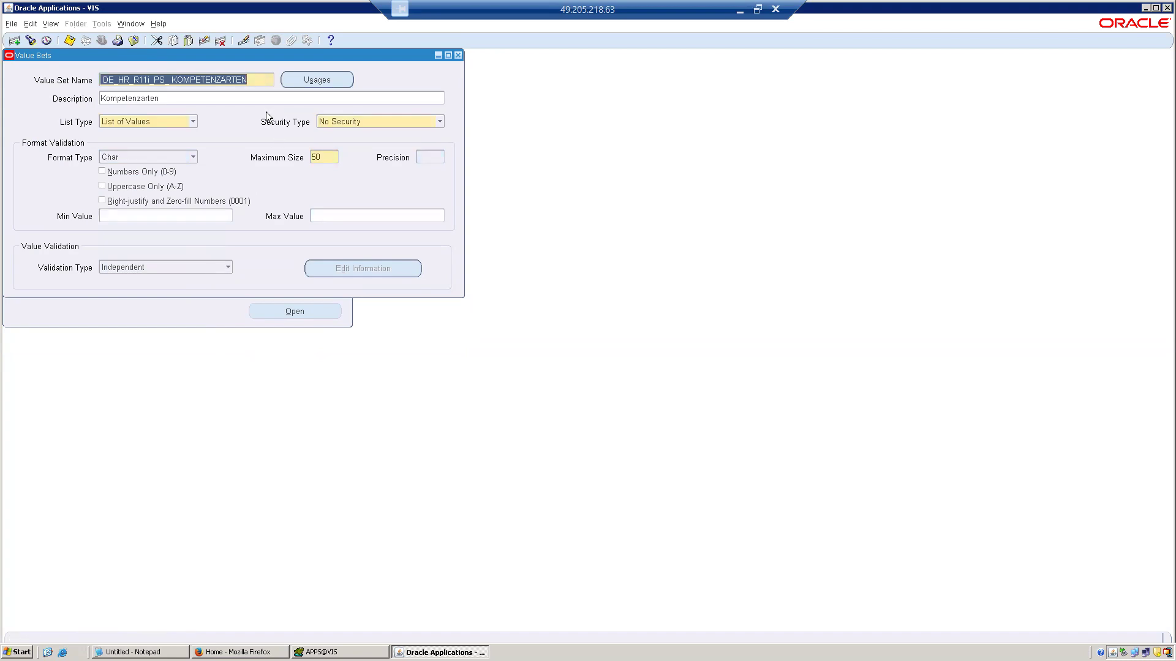
Query value sets with country-related names and browse the results to the one named Country.
key(F11)
text(%%)
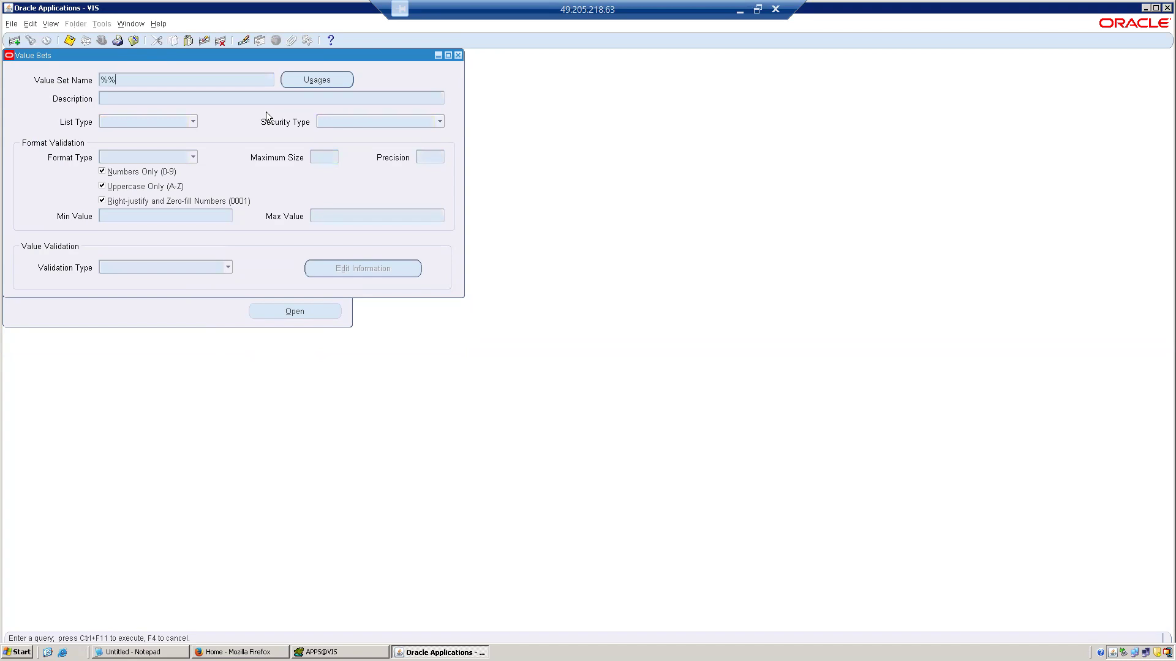
text(Countr)
key(BackSpace)
key(ctrl+F11)
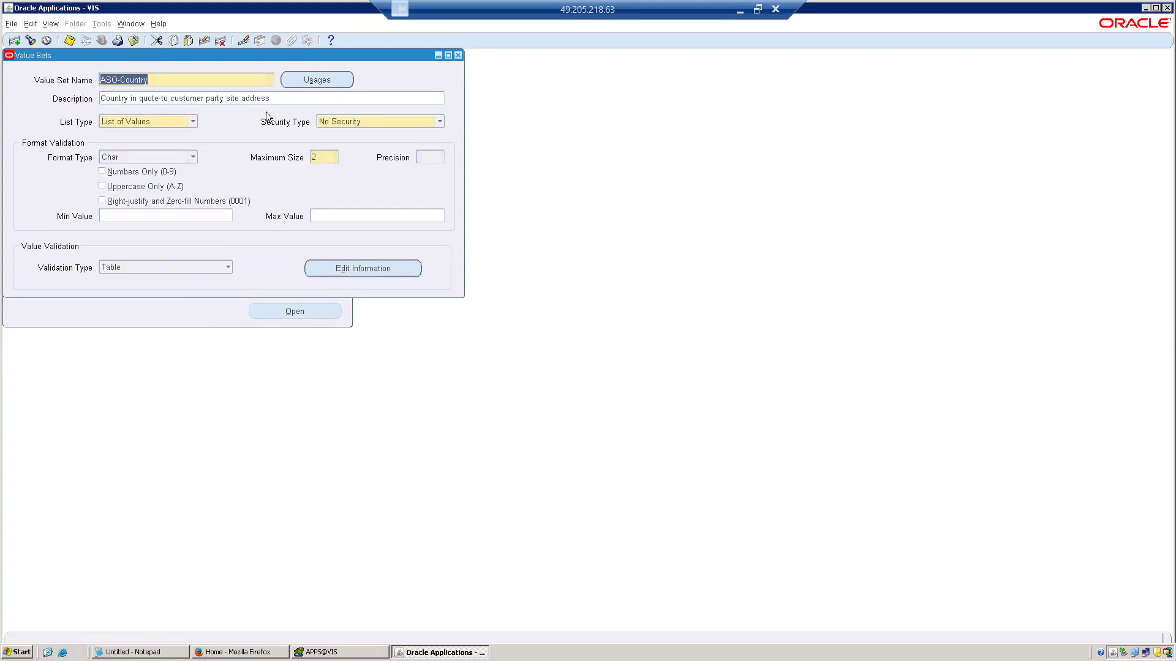
key(Down)
key(Down)
key(Down)
key(Up)
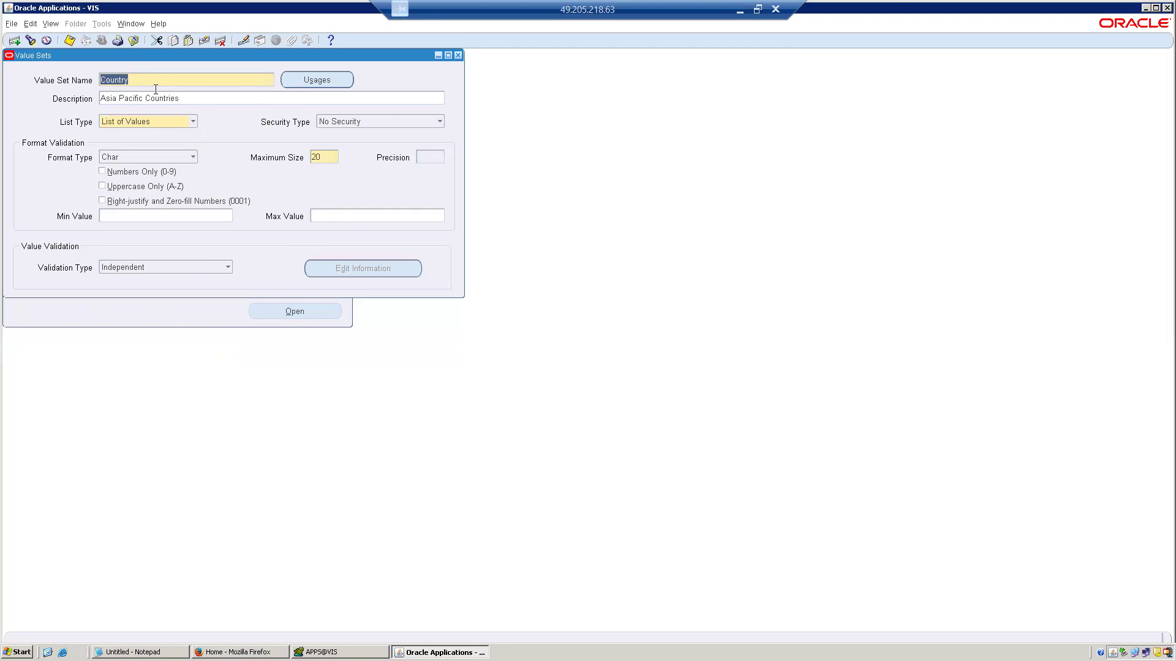
Copy the value set name Country, try to find it in the segment values form, then clear the search and close the form.
click(140, 80)
double_click(109, 78)
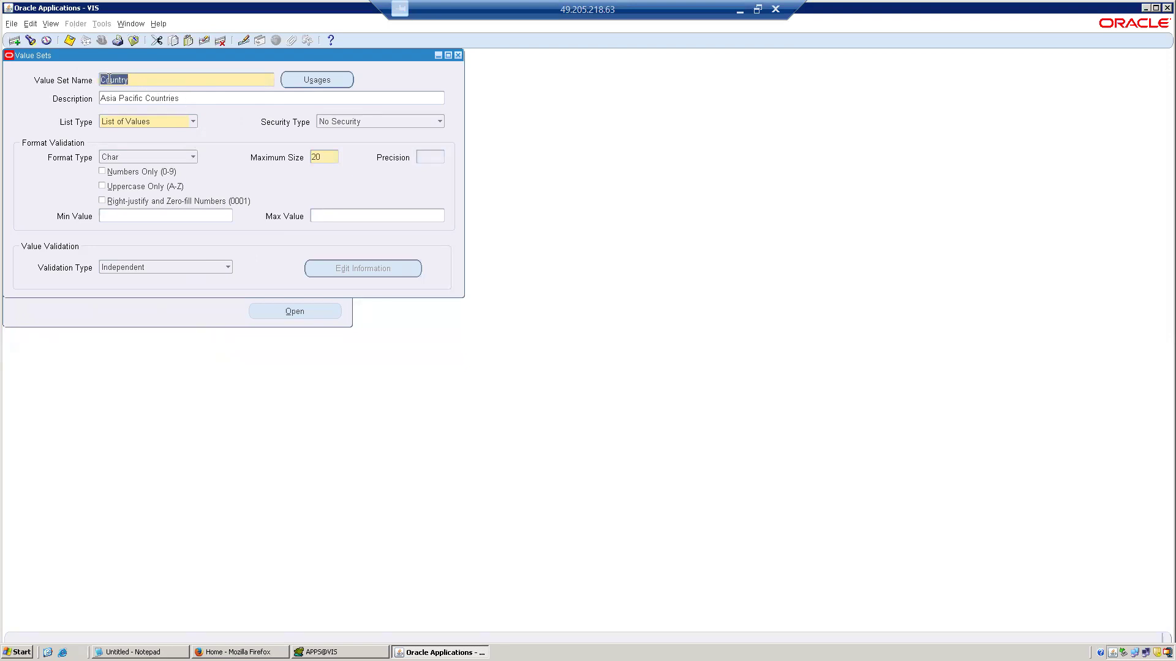
click(133, 39)
double_click(94, 223)
key(ctrl+v)
key(Tab)
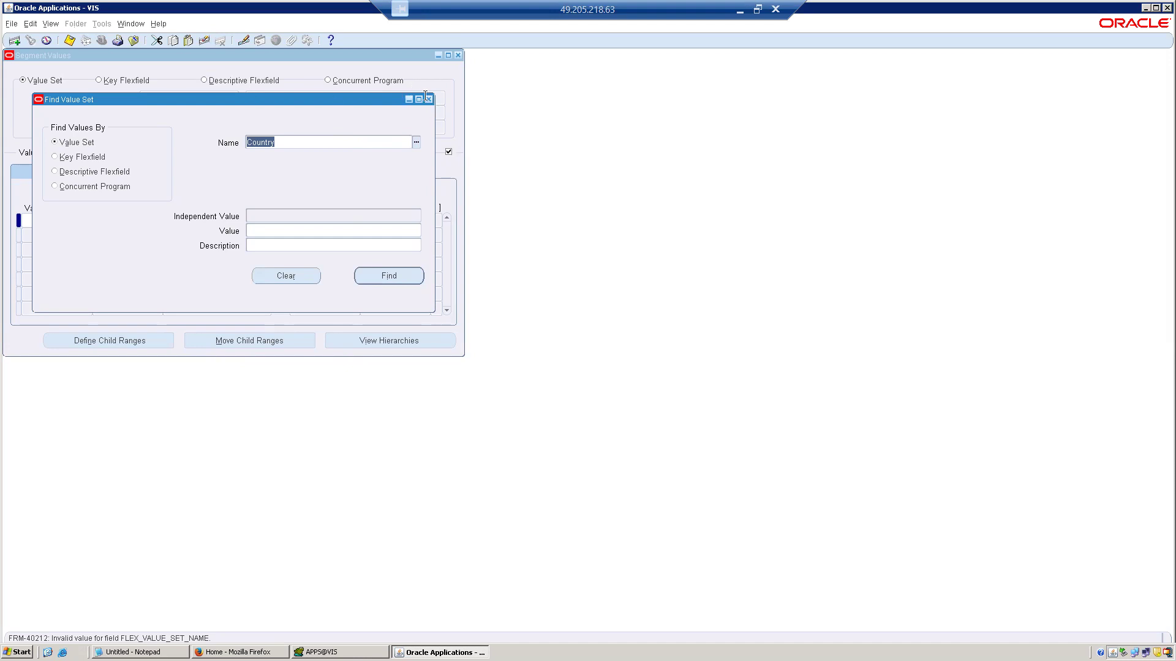
click(292, 277)
click(336, 230)
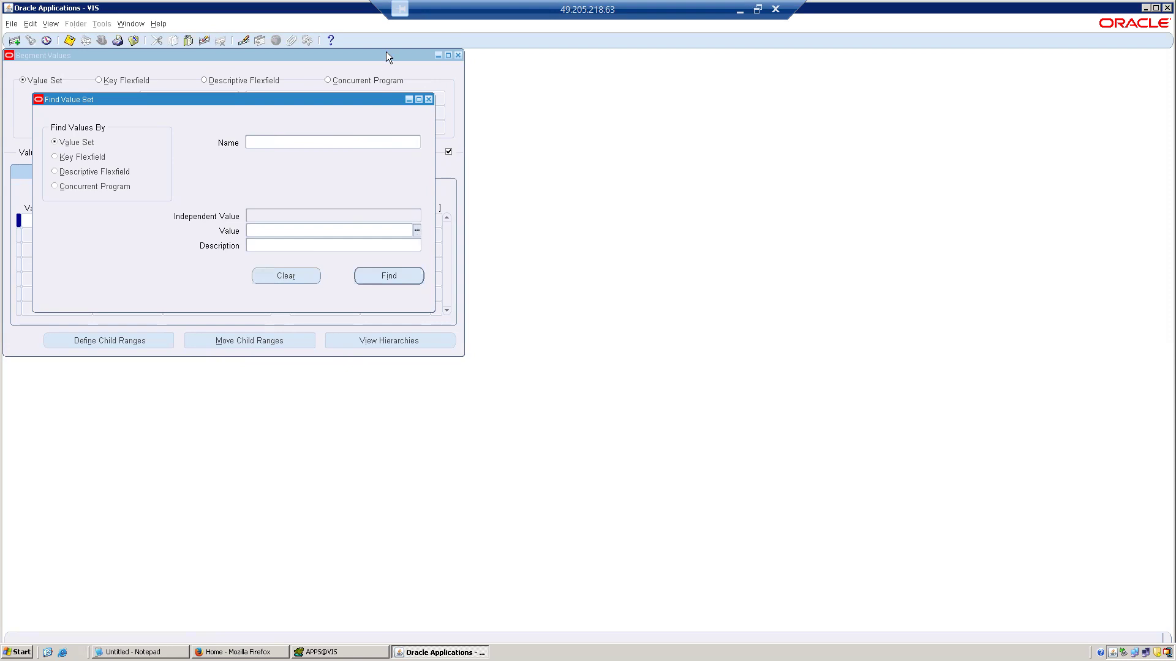
click(133, 40)
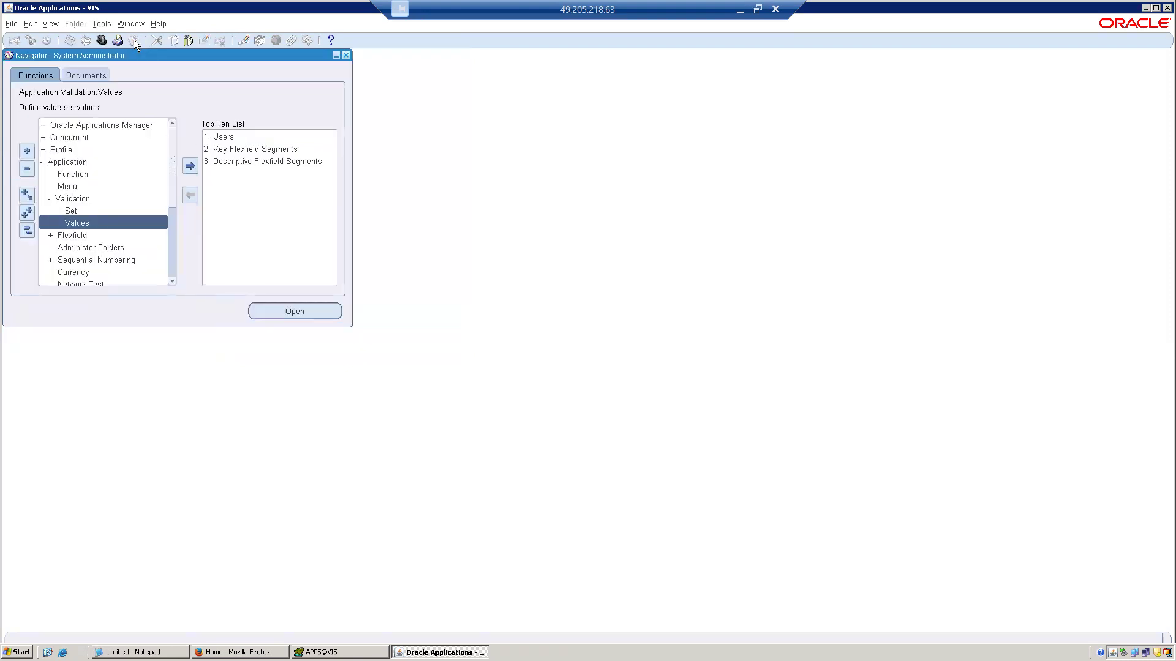
Collapse the navigator tree, reopen the validation values form, retry finding the value set Country, and close the form.
click(27, 231)
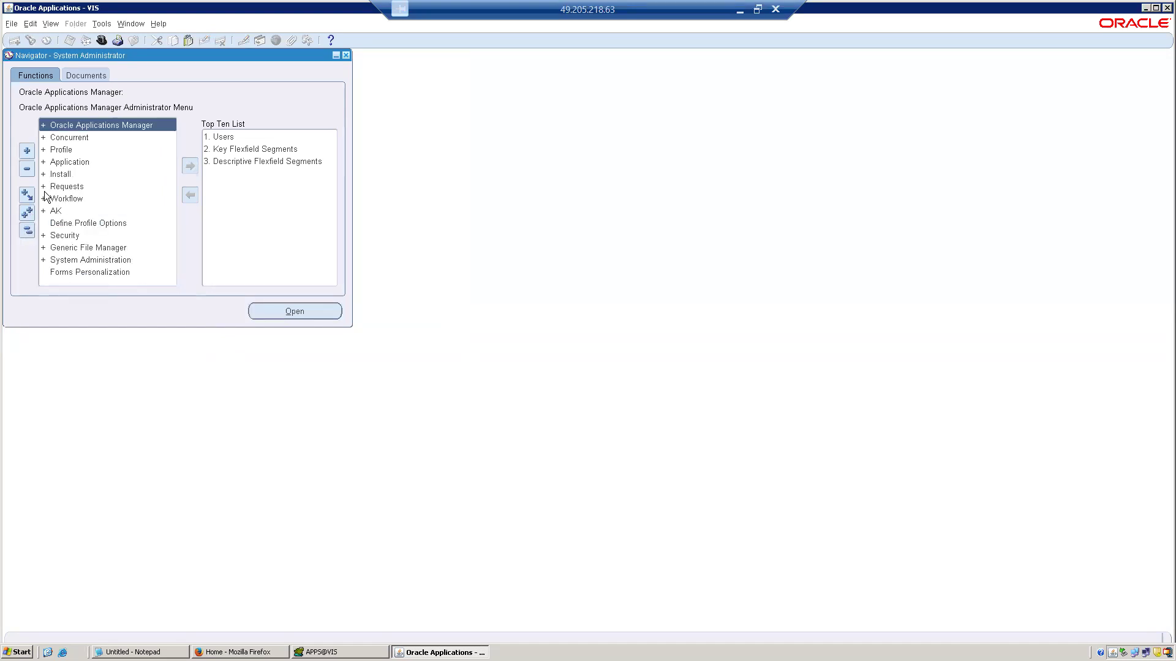
double_click(69, 163)
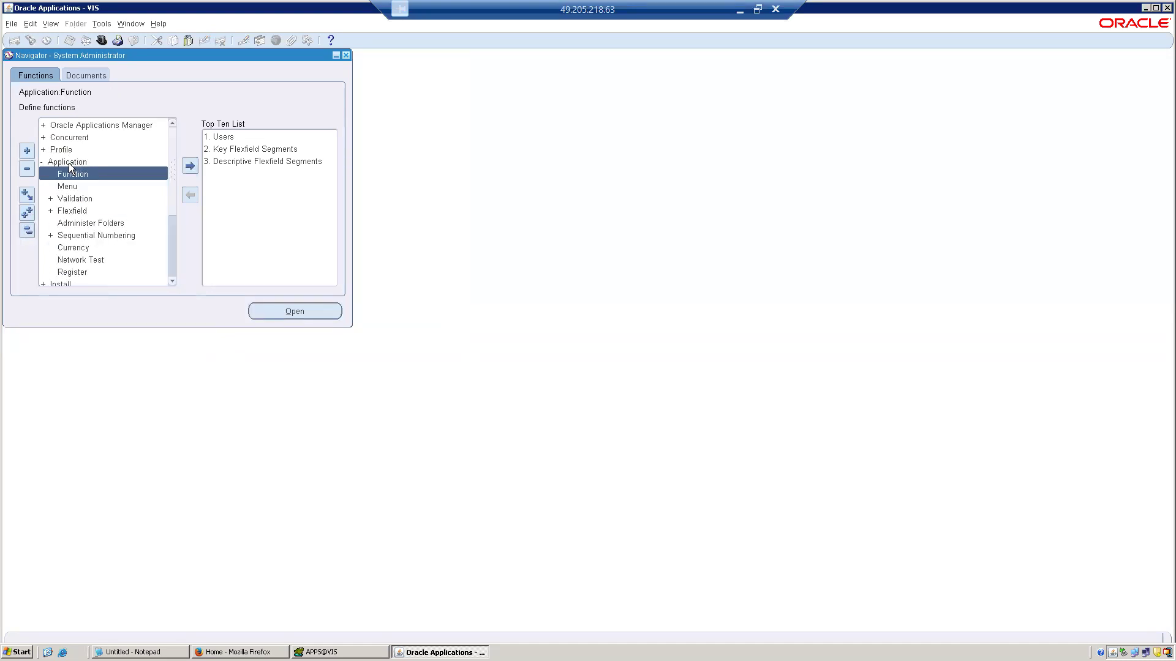
double_click(72, 198)
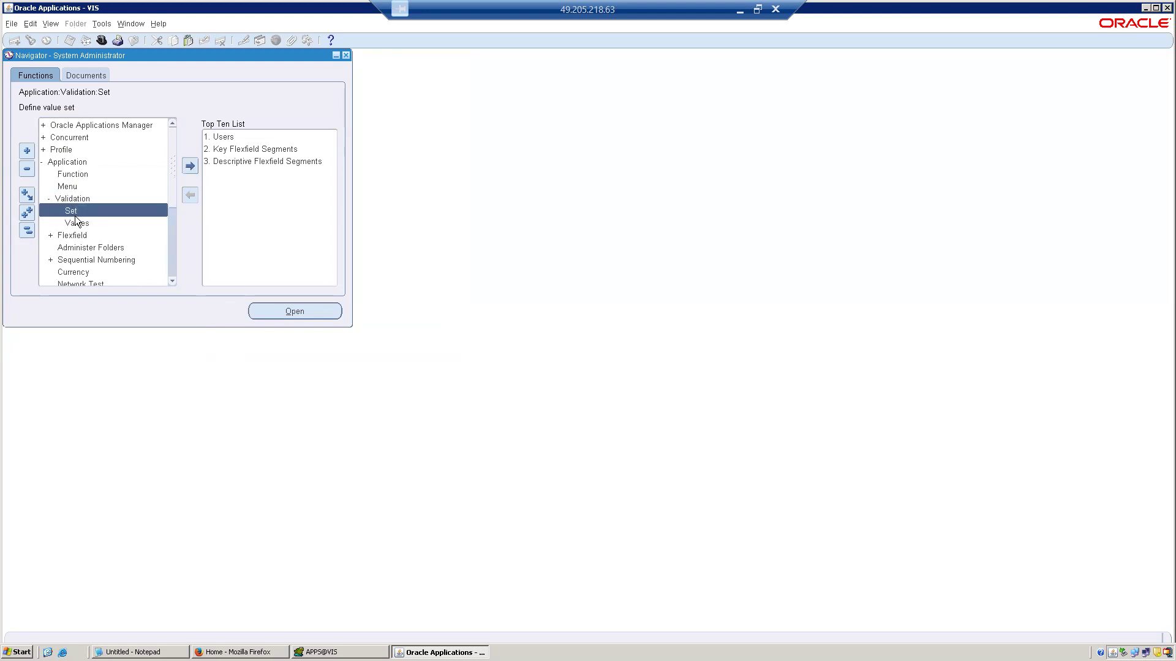
double_click(75, 222)
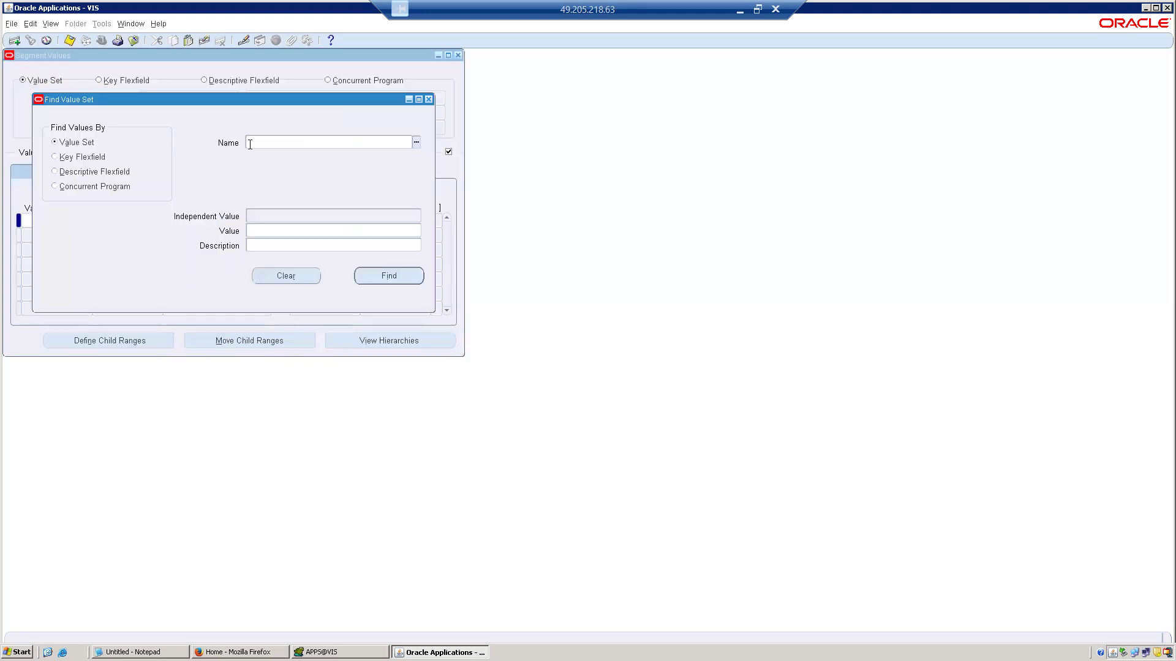
key(ctrl+v)
key(Tab)
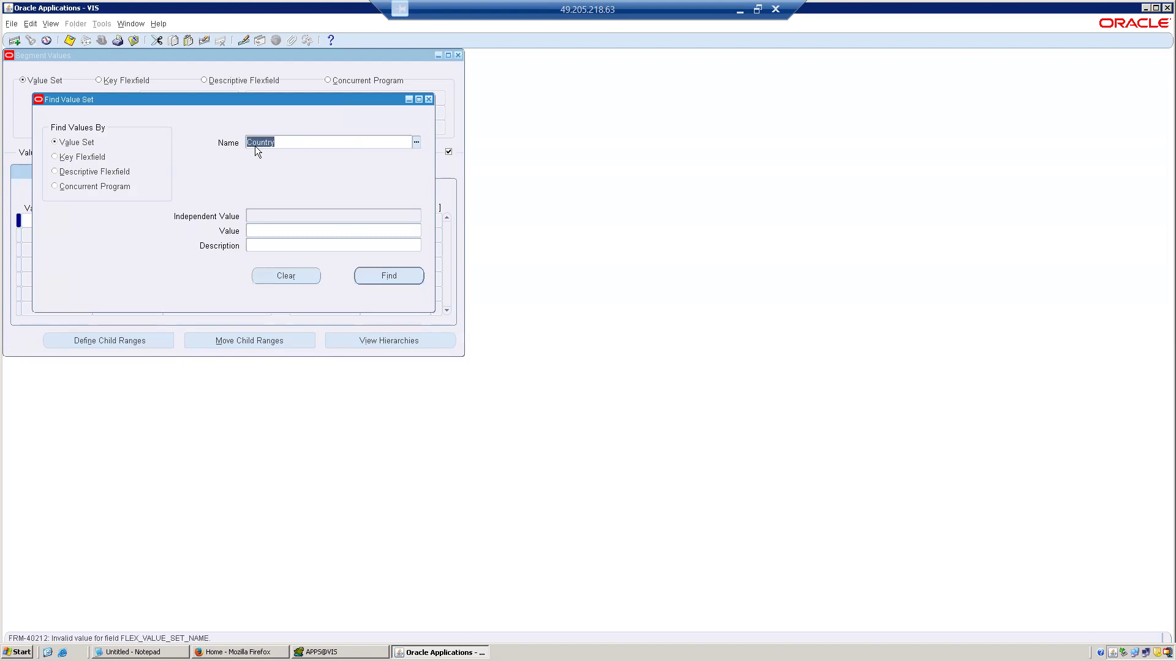
click(130, 40)
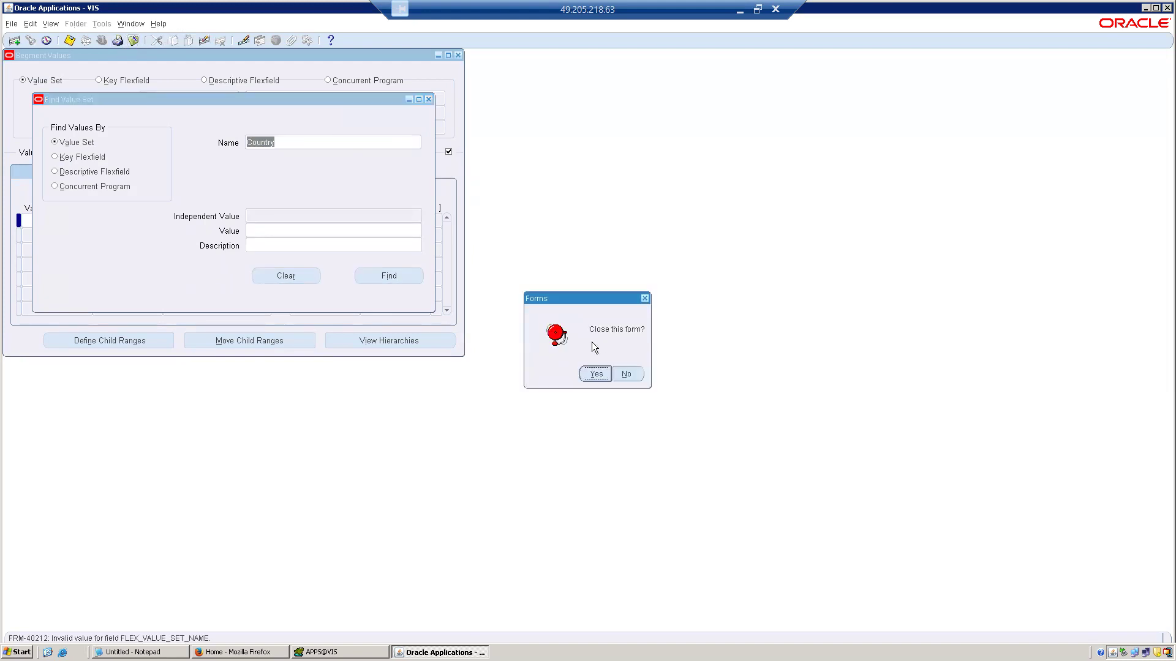
click(594, 375)
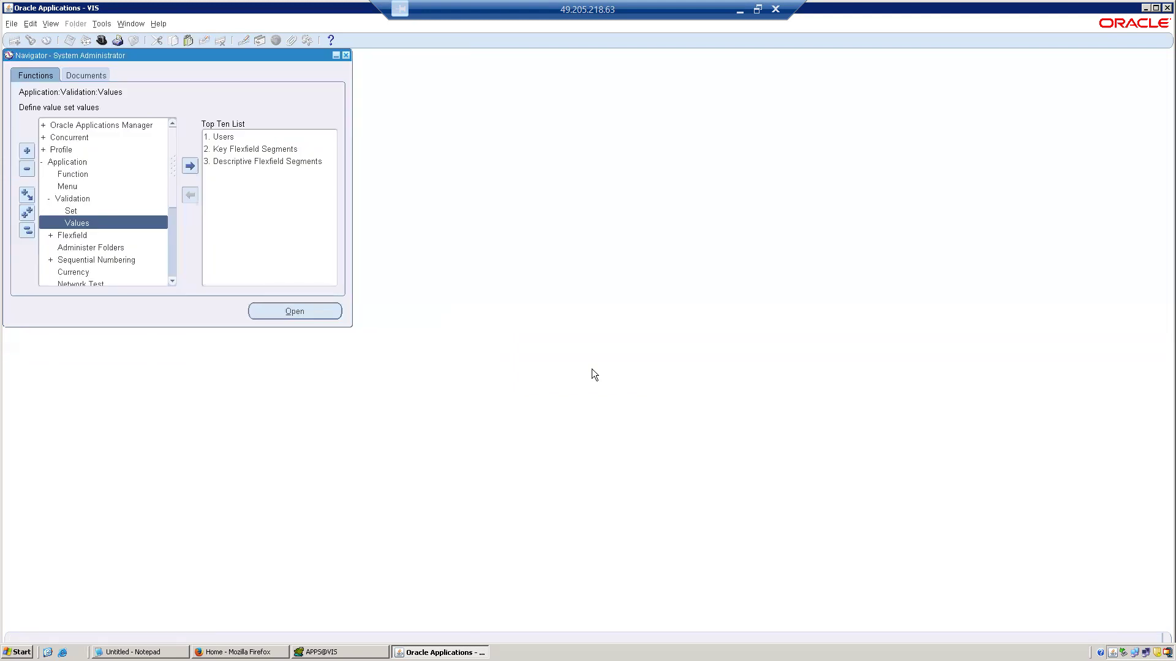
Switch to the Application Developer responsibility and expand the Application validation functions in the navigator.
click(101, 41)
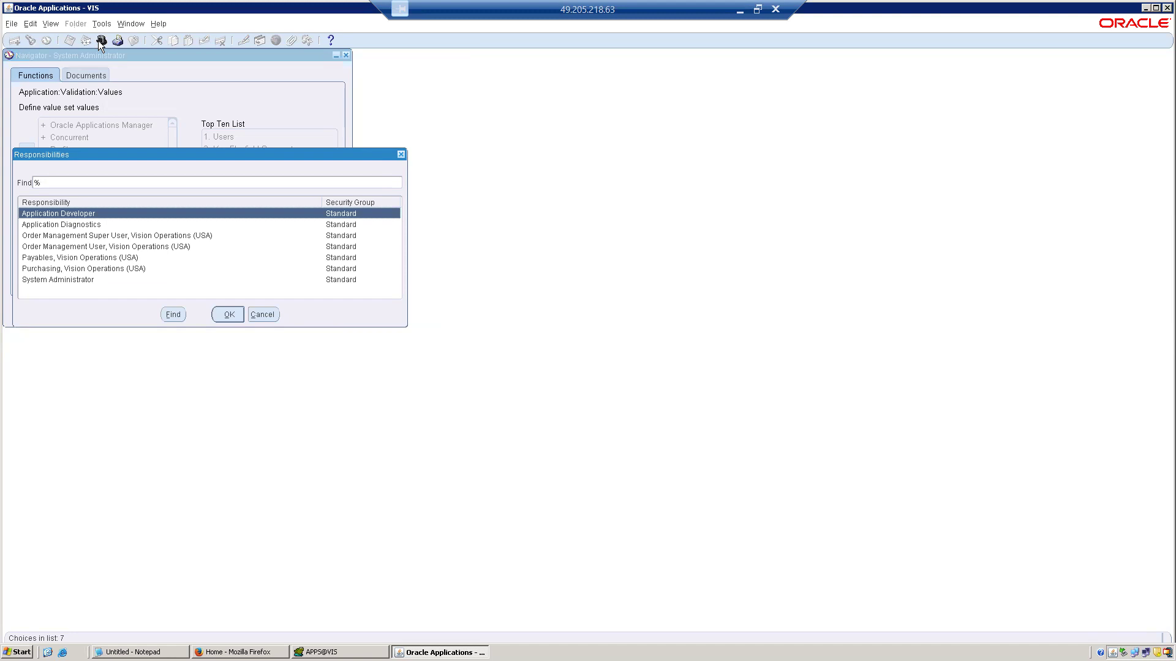
double_click(88, 213)
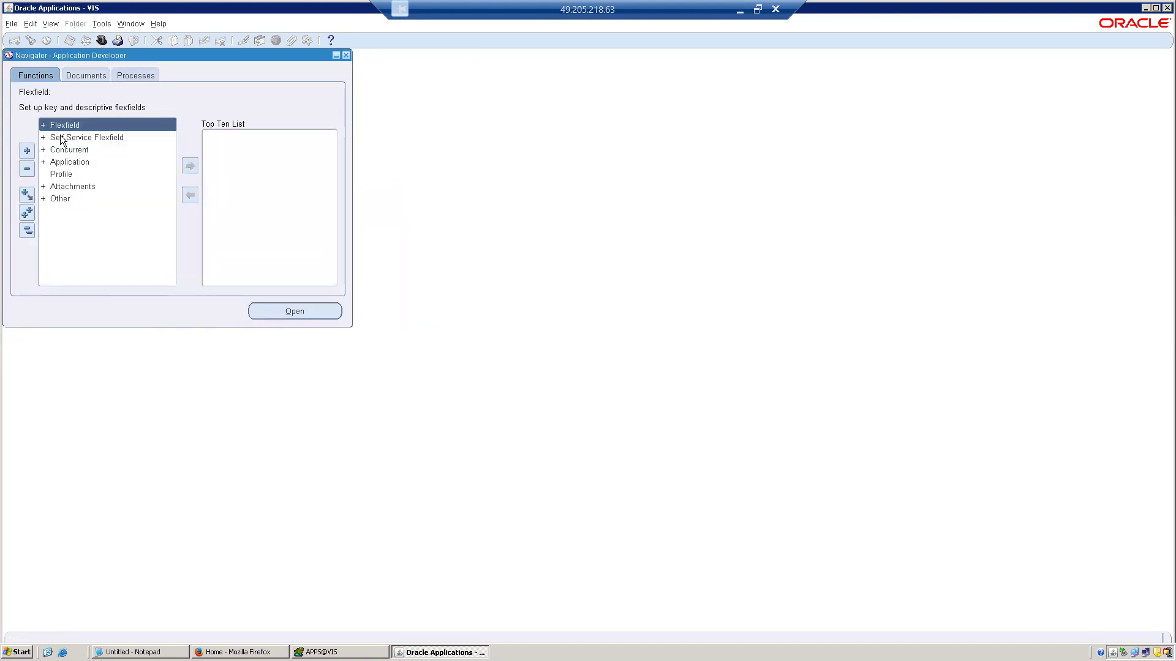
click(68, 162)
double_click(69, 163)
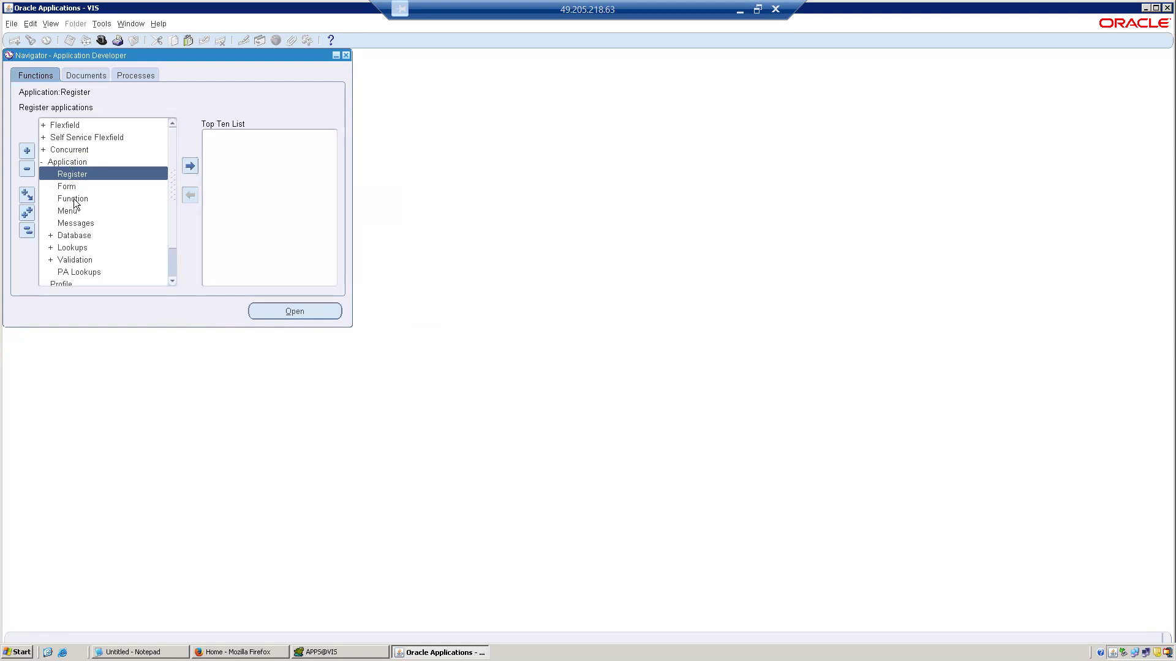
double_click(68, 259)
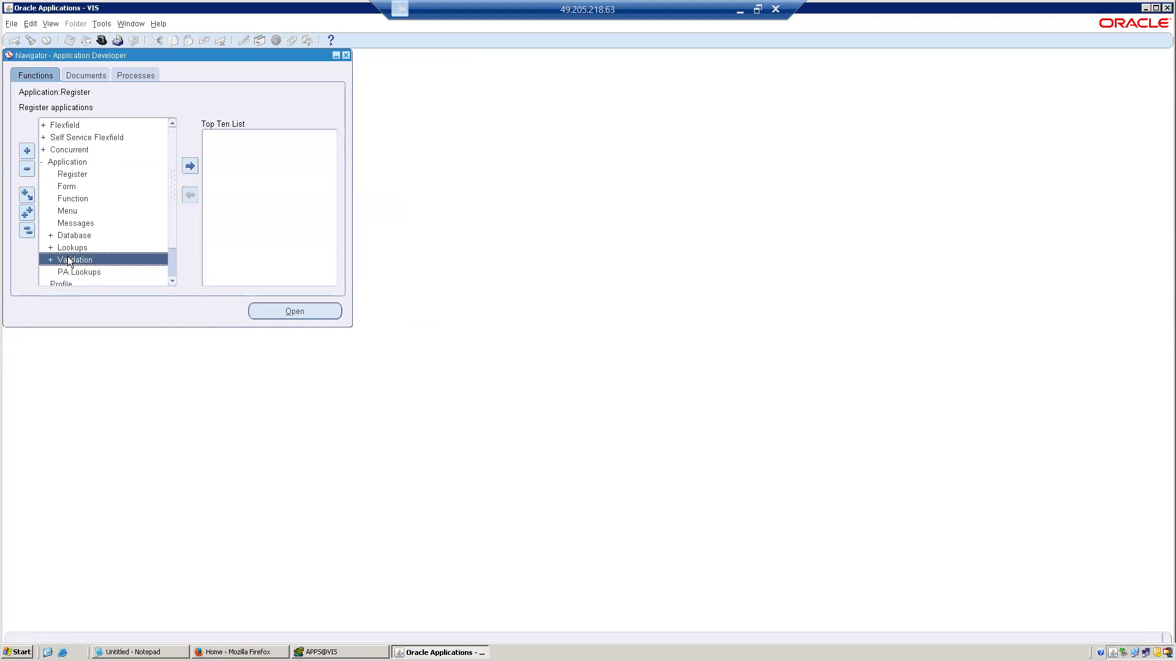
click(110, 272)
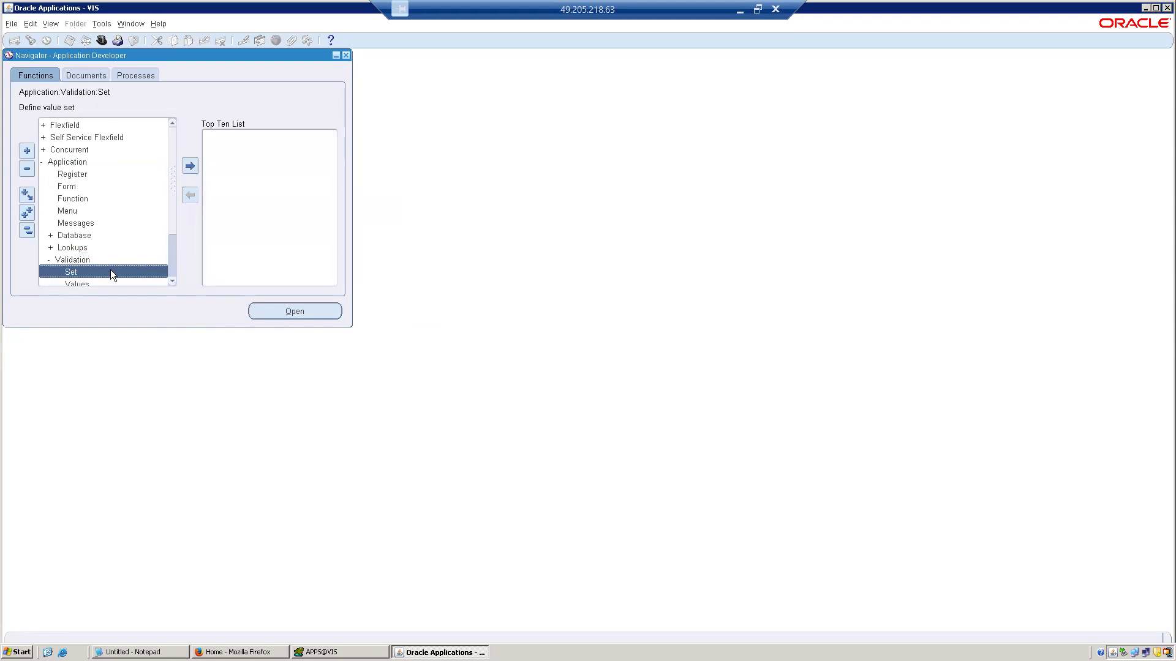